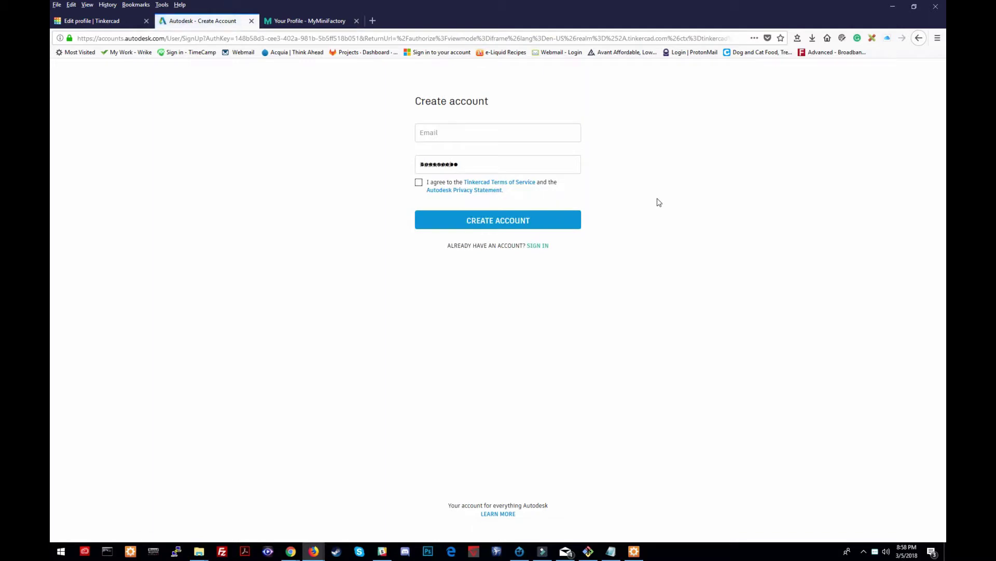
Leave the account creation form unsubmitted and return to the Tinkercad home page.
click(457, 133)
click(485, 163)
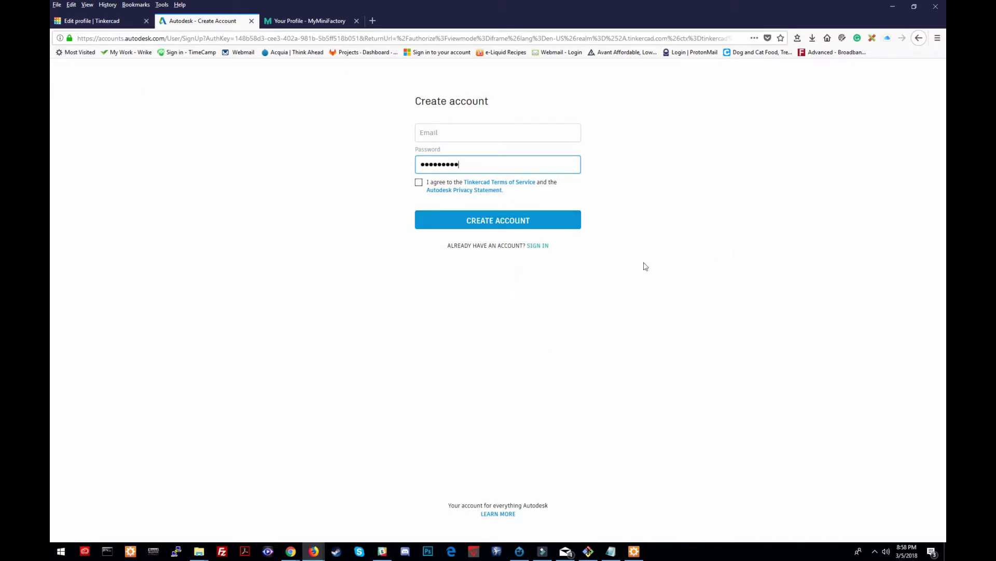
click(919, 38)
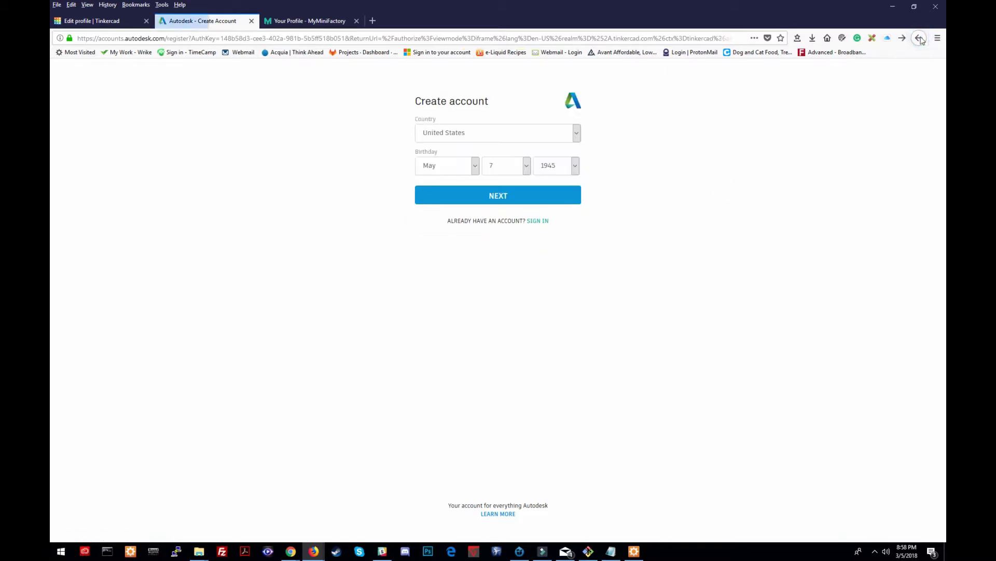
click(920, 39)
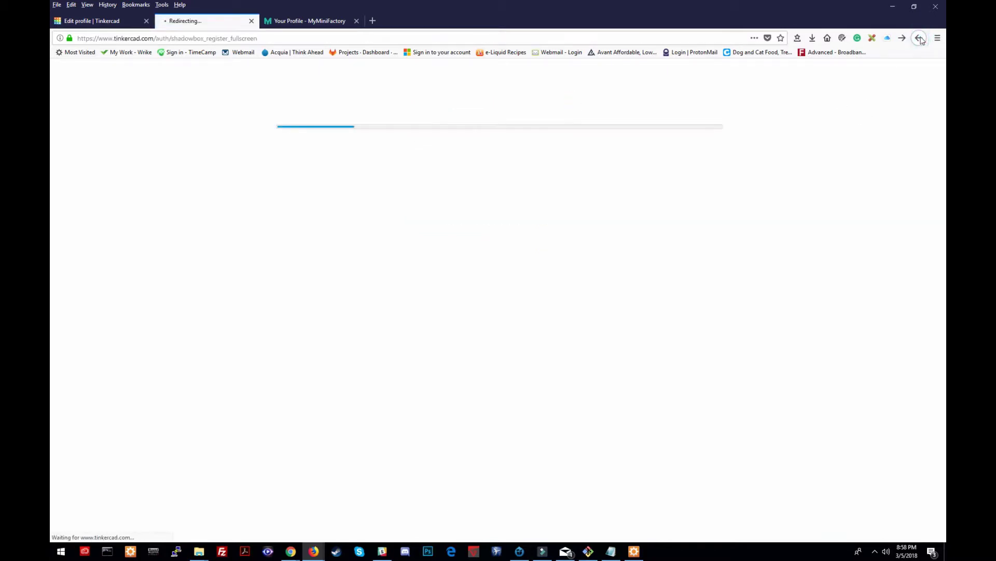
click(920, 39)
click(919, 38)
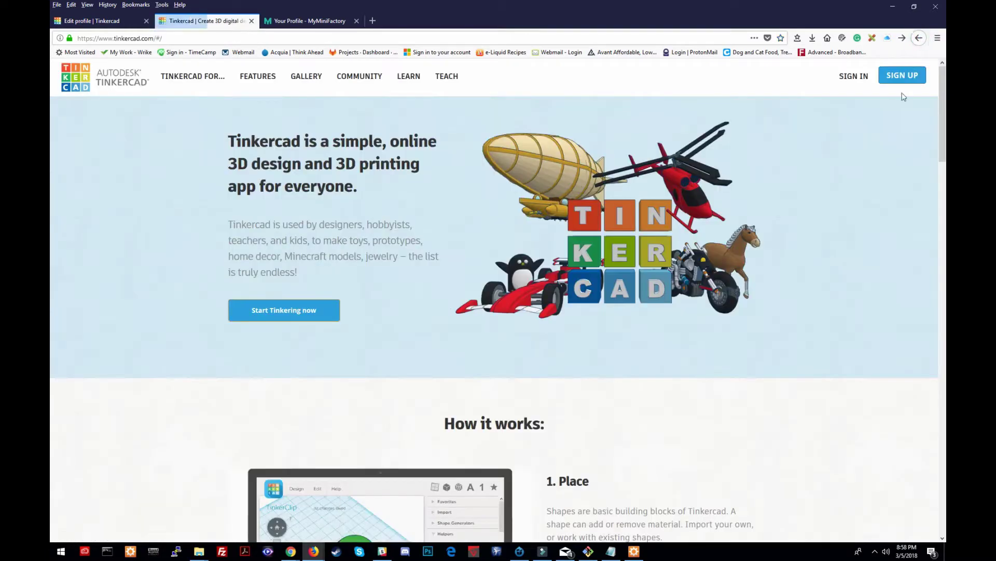
Sign in to the existing account with the prefilled e-mail and password.
click(853, 76)
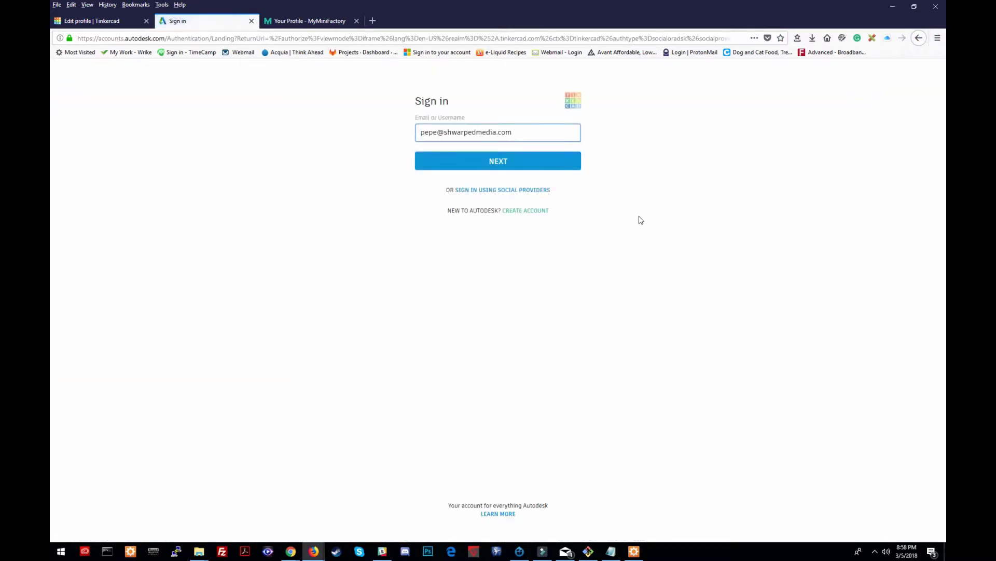
click(507, 160)
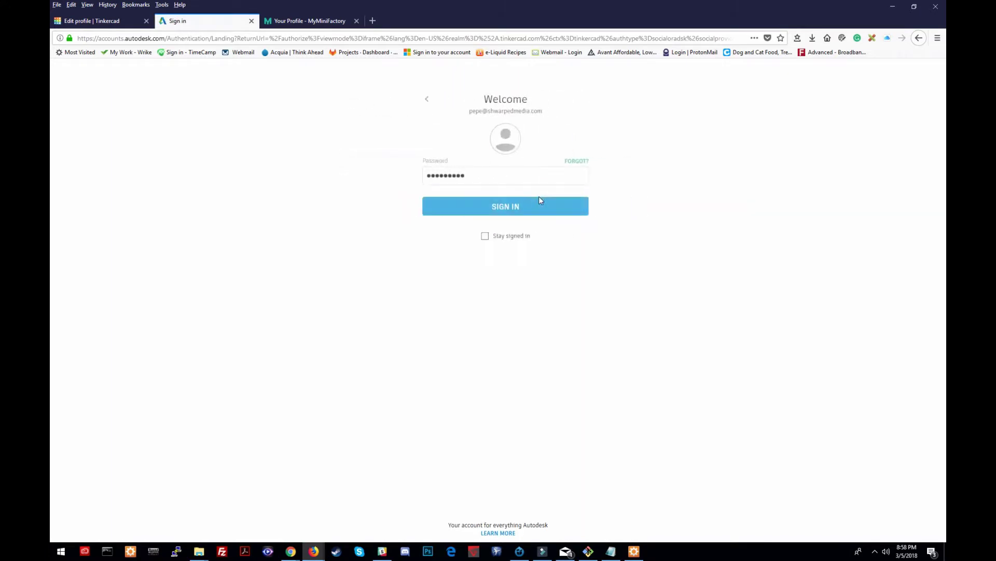
click(535, 207)
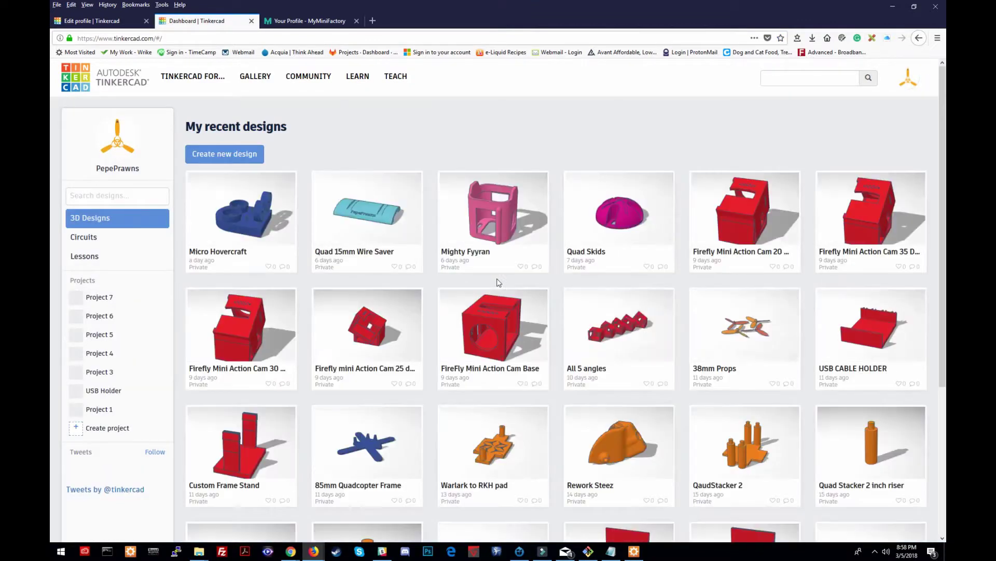
Look over the recent designs on the dashboard and create a new 3D design.
mouse_move(227, 233)
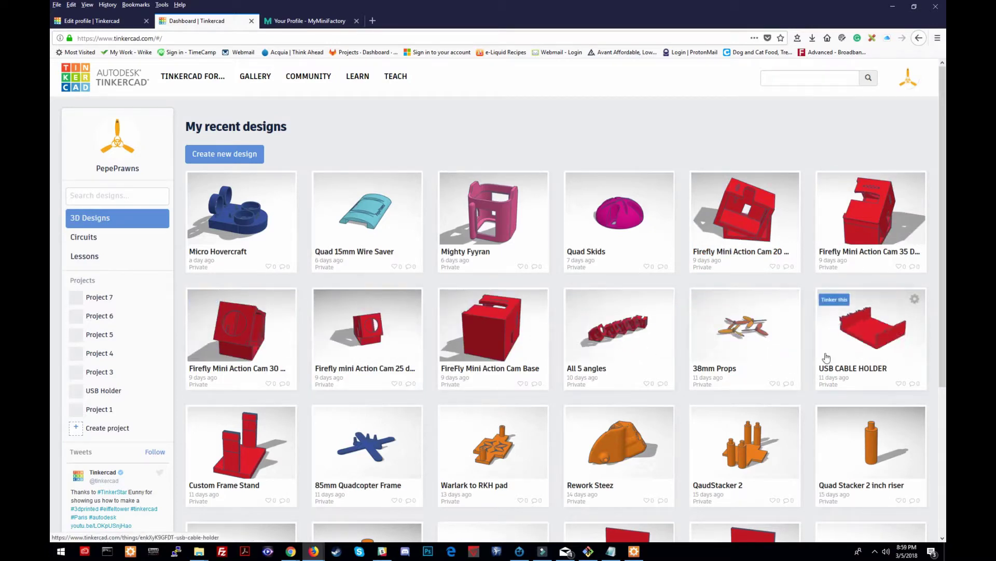
scroll(253, 264, down, 4)
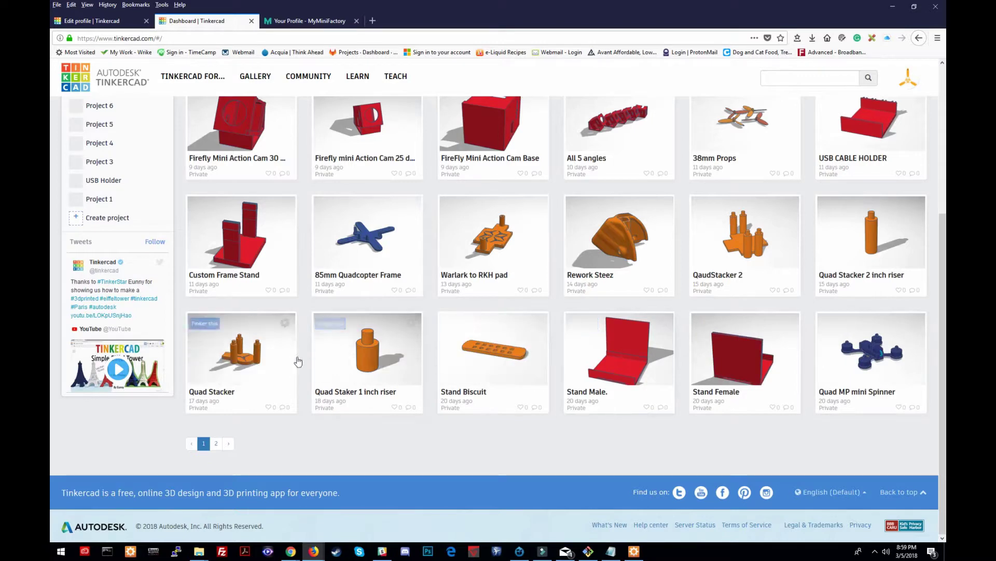
scroll(301, 353, up, 5)
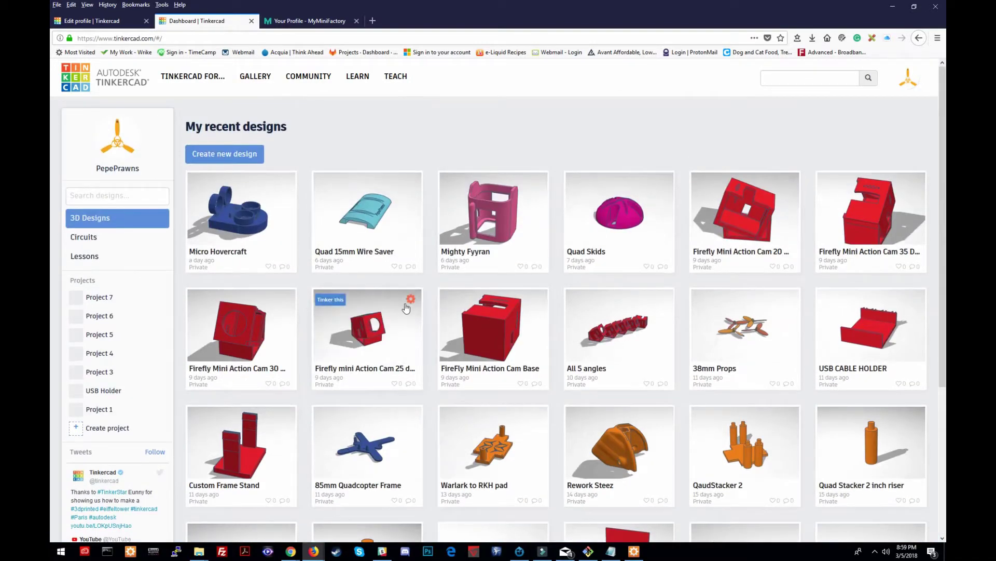
click(227, 155)
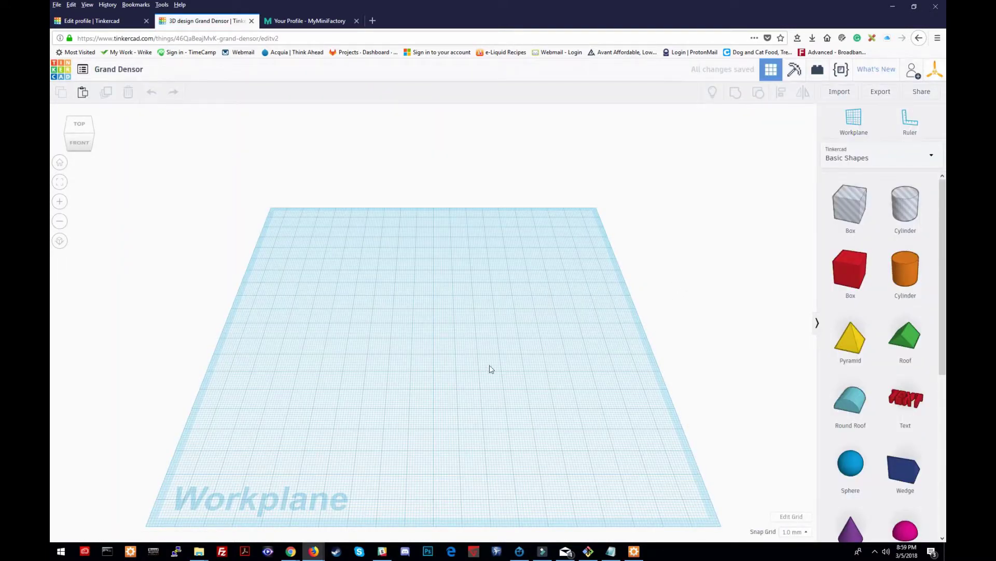
Examine the empty workplane at different viewing angles and zoom levels.
click(724, 366)
right_drag(433, 356, 420, 304)
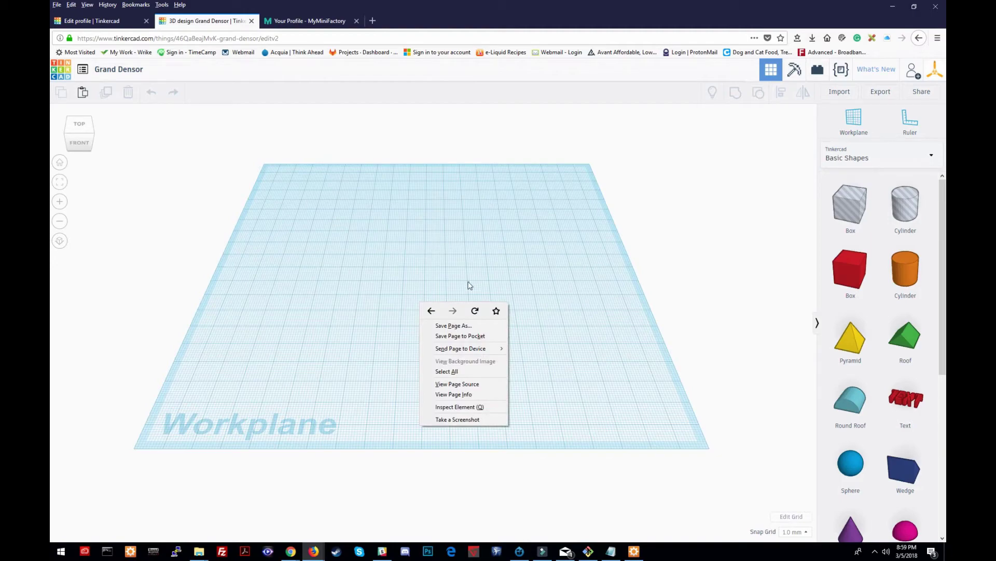
click(511, 287)
scroll(456, 290, up, 2)
scroll(456, 289, down, 4)
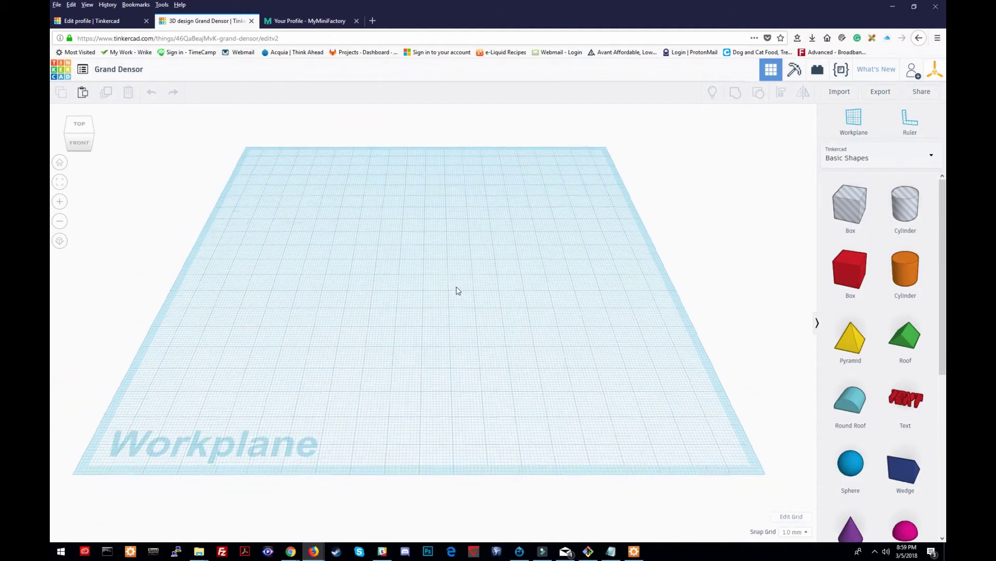
scroll(460, 290, up, 2)
scroll(463, 291, down, 3)
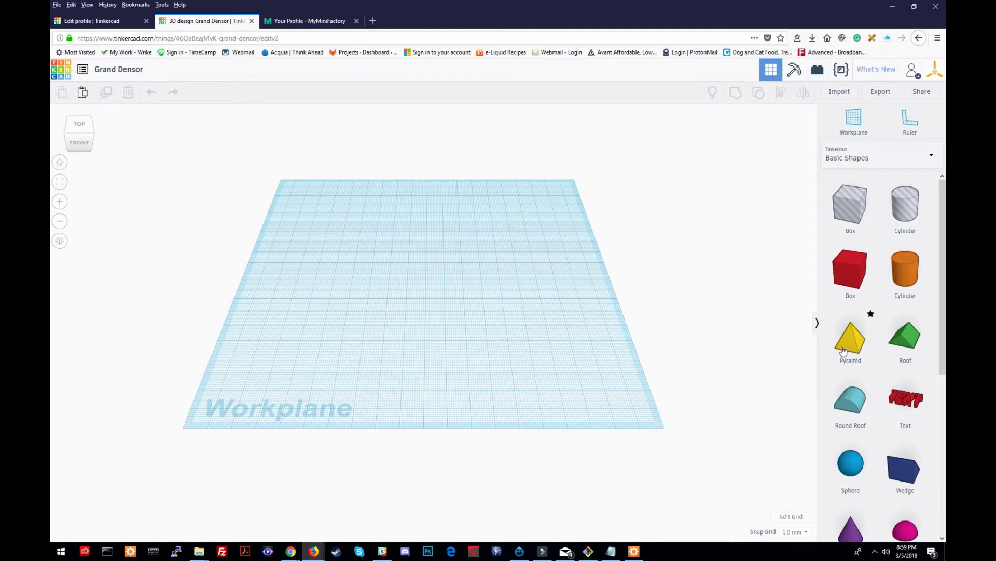
Look through the Basic Shapes library from the box and cylinder down to the icosahedron and ring.
scroll(881, 394, down, 1)
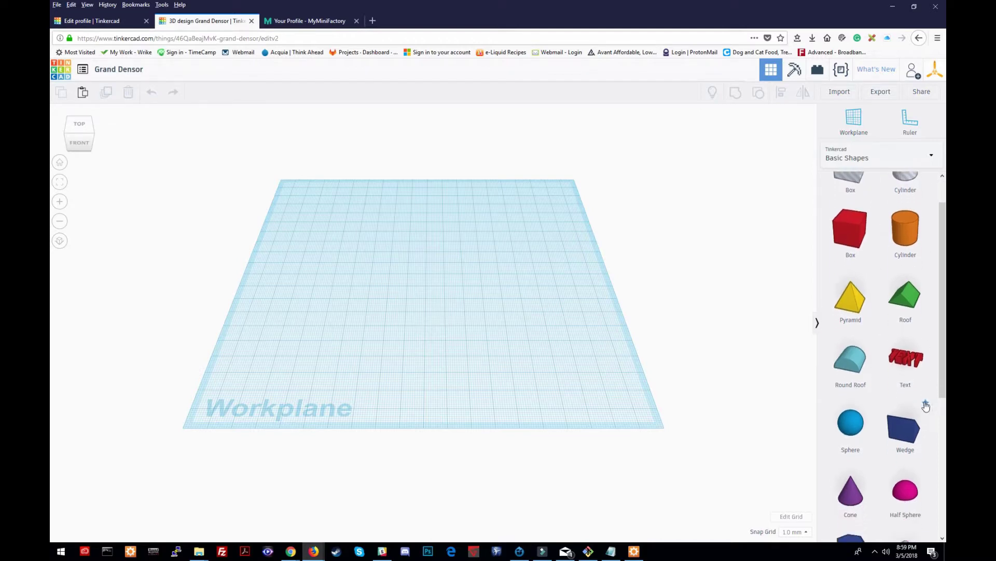
scroll(900, 394, down, 1)
scroll(900, 396, down, 2)
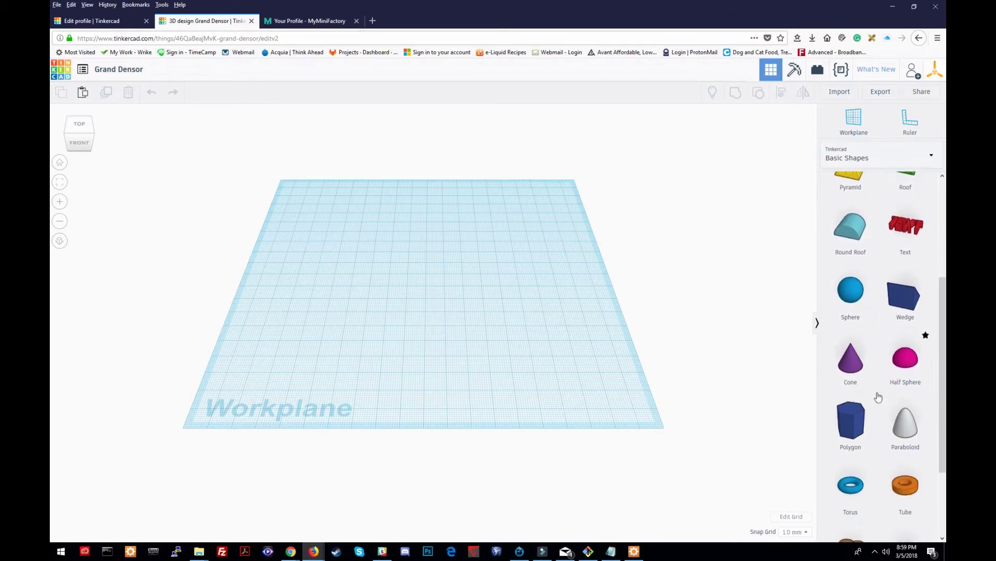
scroll(860, 413, down, 2)
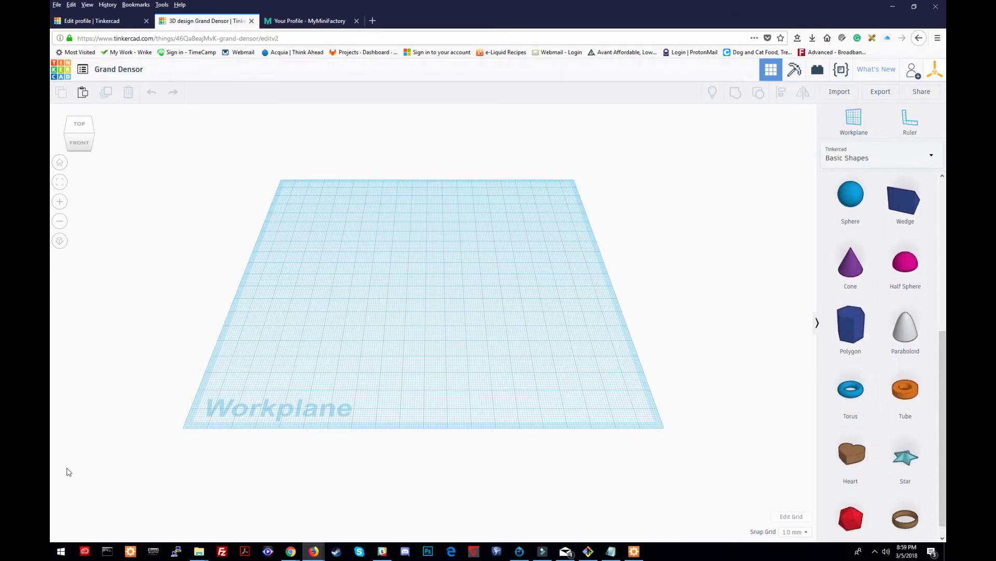
scroll(895, 511, down, 1)
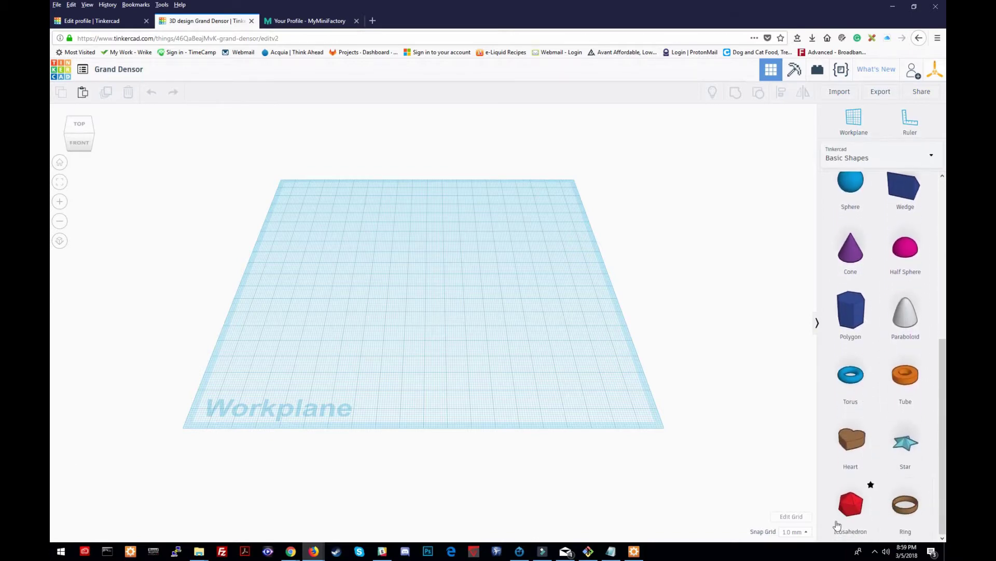
scroll(882, 495, up, 2)
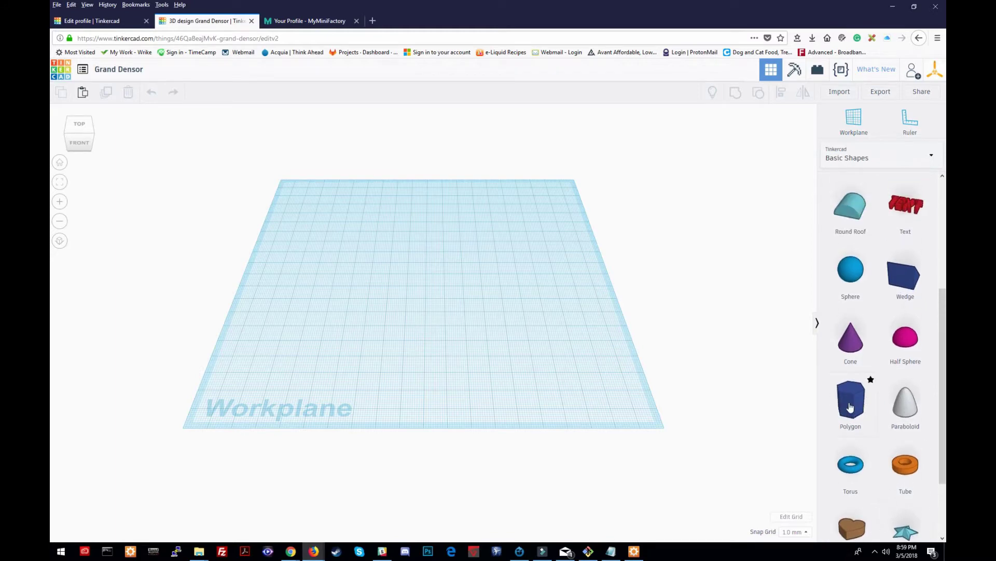
scroll(903, 482, up, 4)
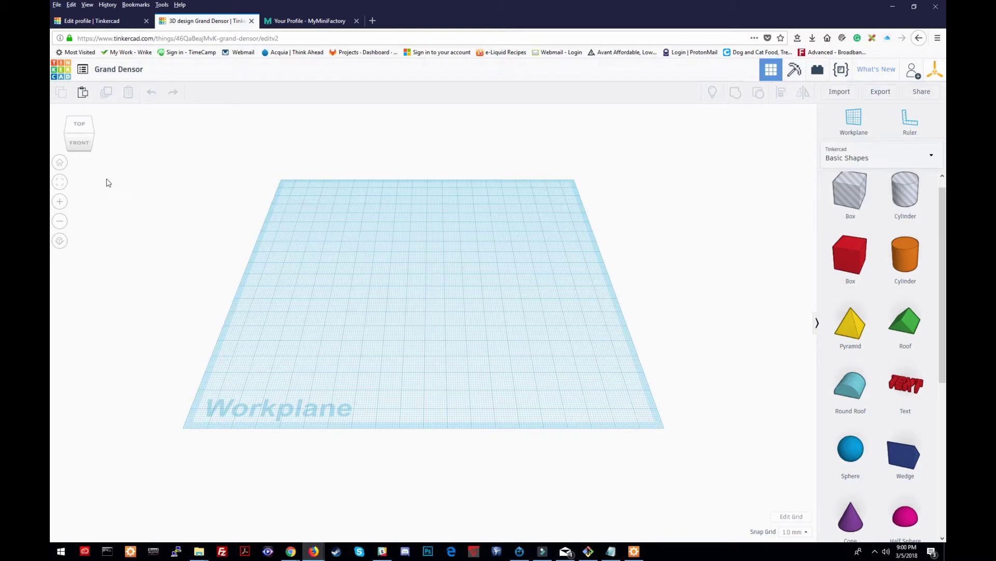
Try zooming the workplane in and out, and compare its orthographic and perspective views.
click(60, 201)
click(60, 220)
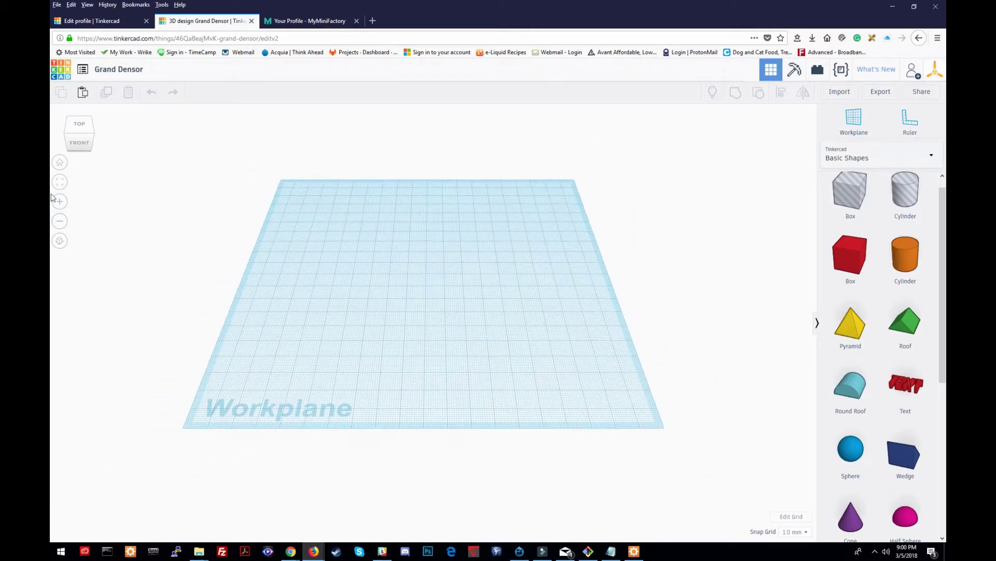
click(61, 241)
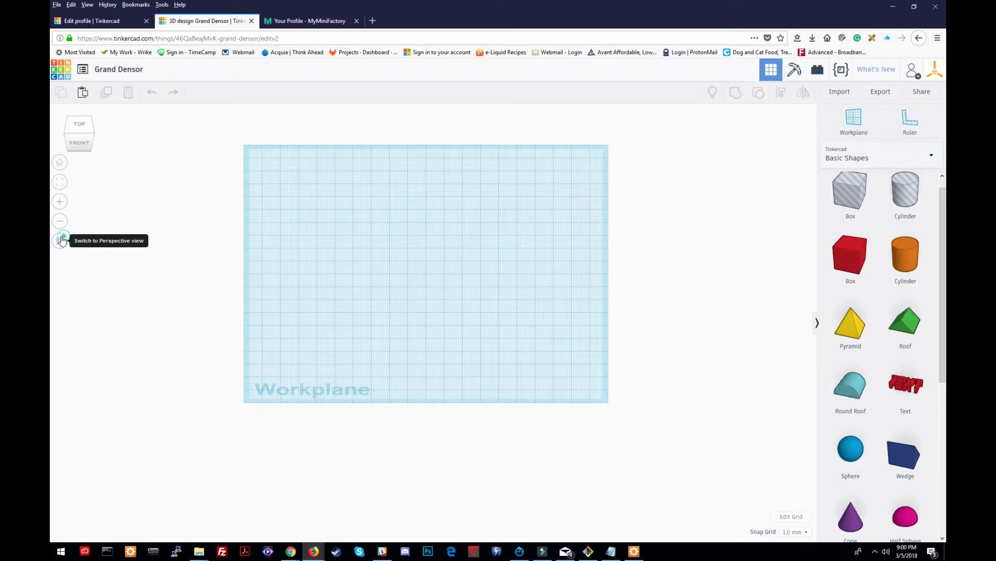
click(60, 241)
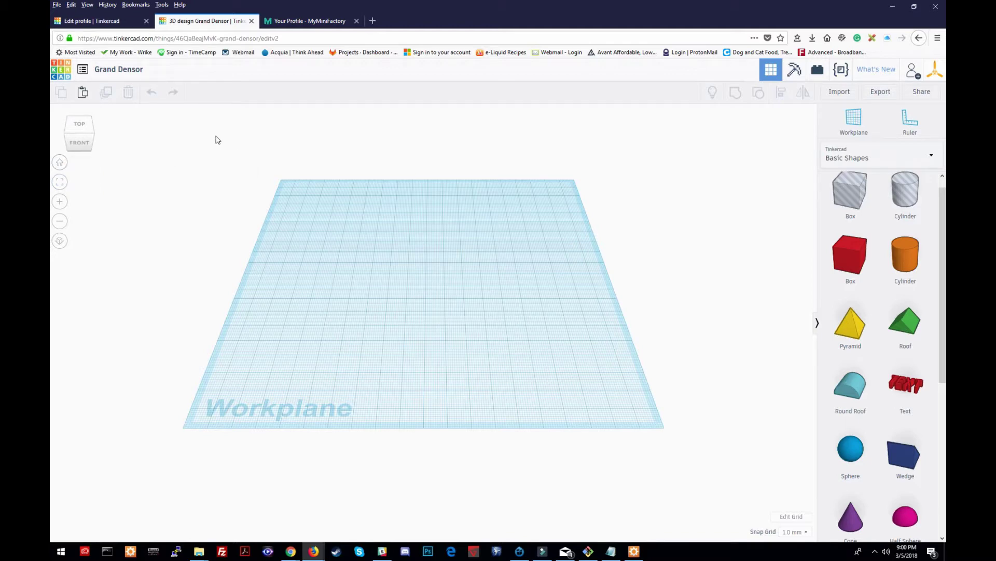
Inspect the workplane from its standard view directions, including front, top, right and underneath.
click(78, 142)
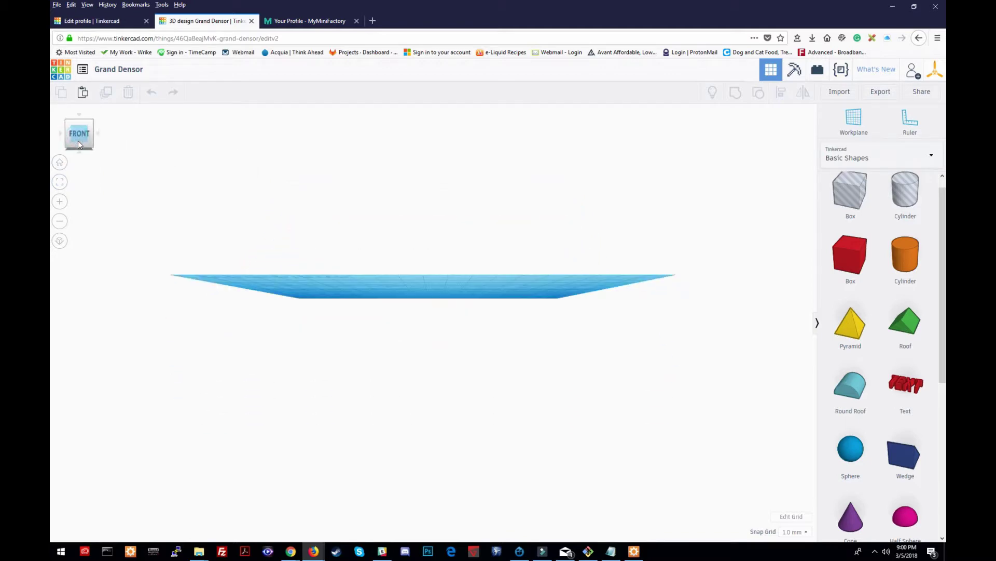
click(79, 116)
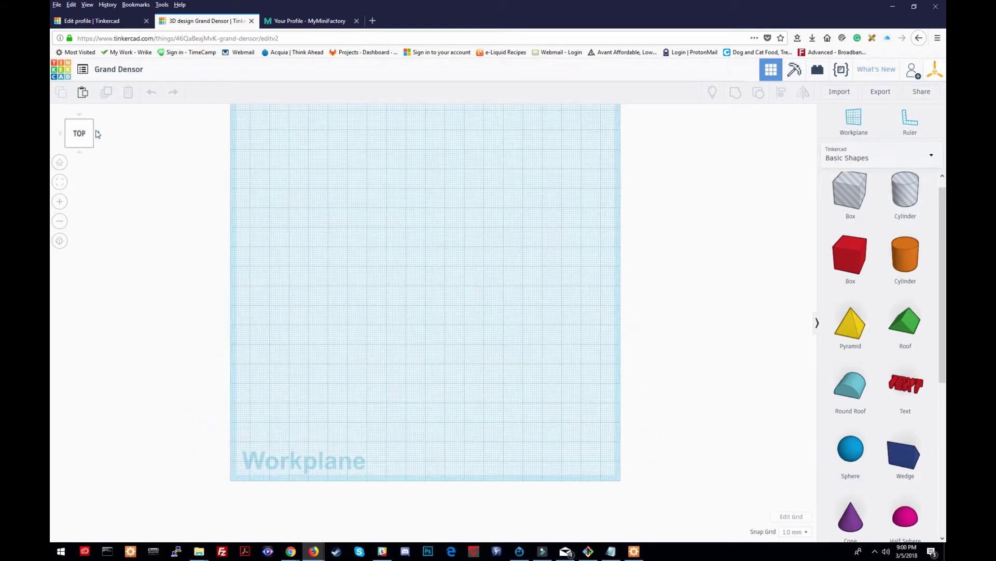
click(99, 134)
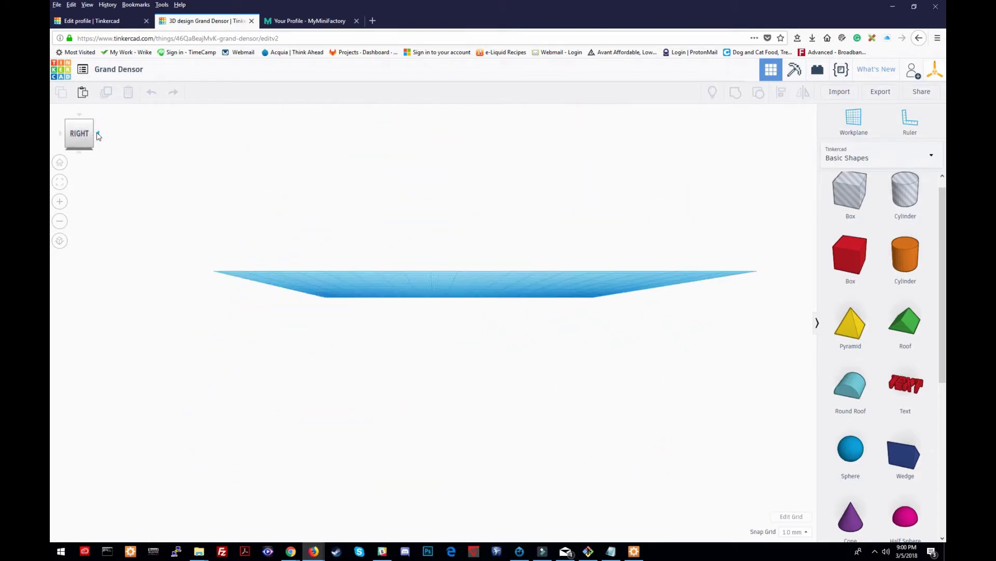
click(60, 134)
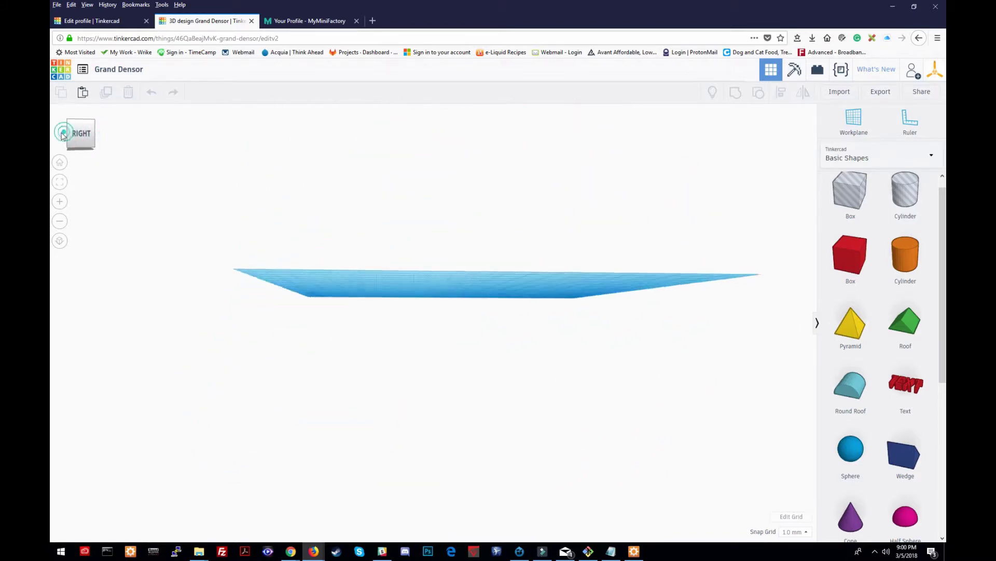
click(78, 150)
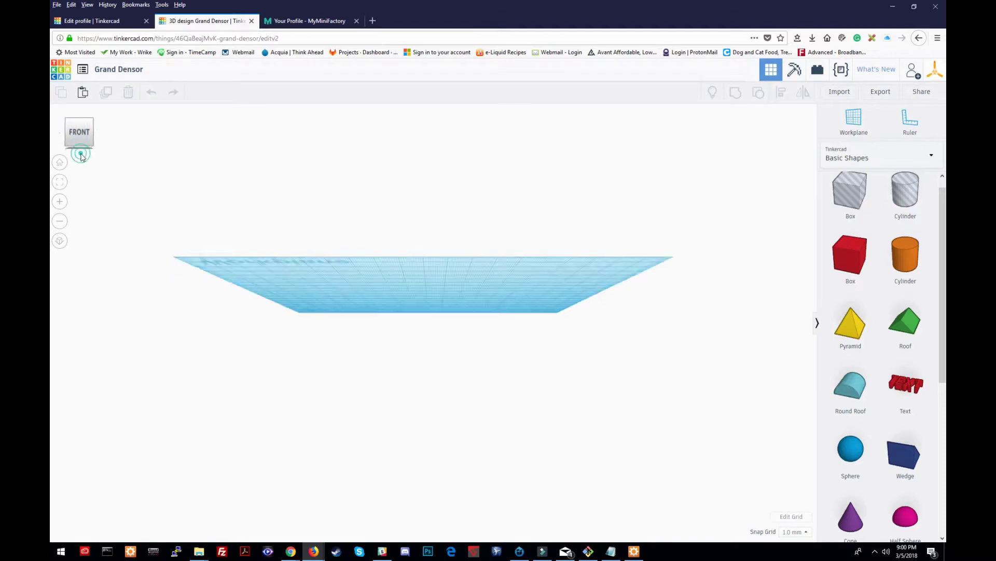
click(80, 150)
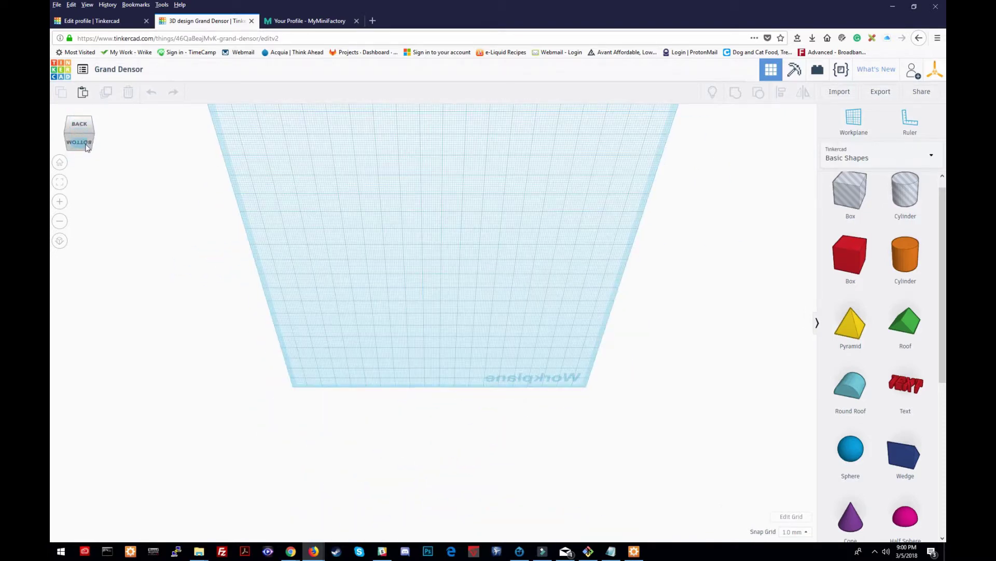
click(86, 146)
click(80, 152)
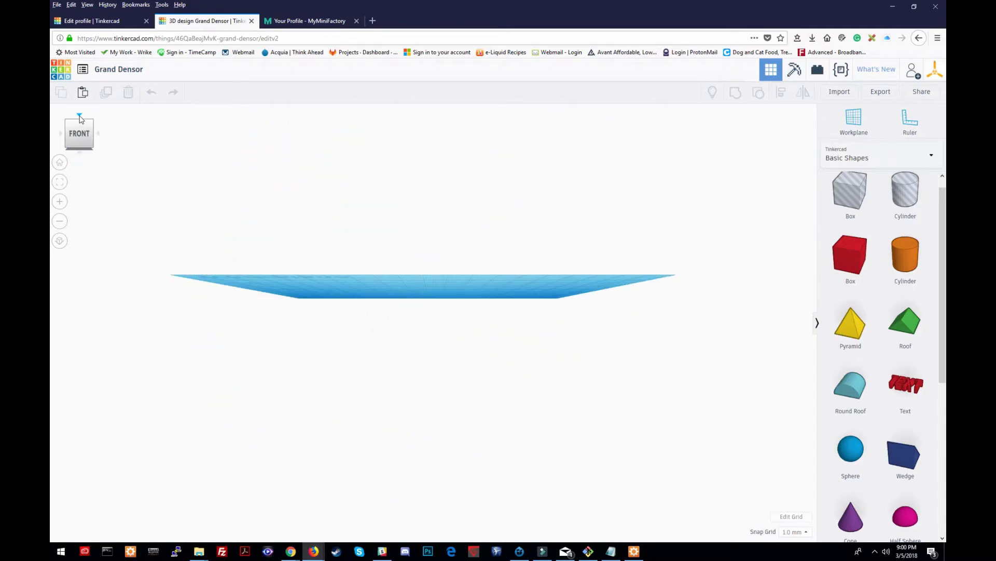
click(79, 116)
Place a solid red box from Basic Shapes near the middle of the workplane.
right_drag(379, 301, 391, 192)
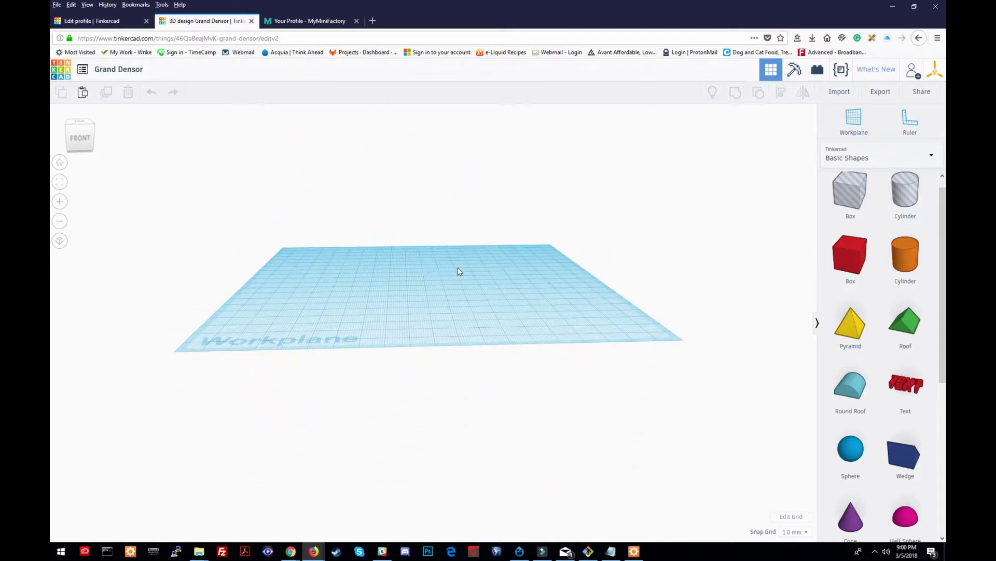
scroll(456, 271, down, 3)
scroll(459, 269, up, 5)
shift+right_drag(461, 271, 483, 329)
click(587, 179)
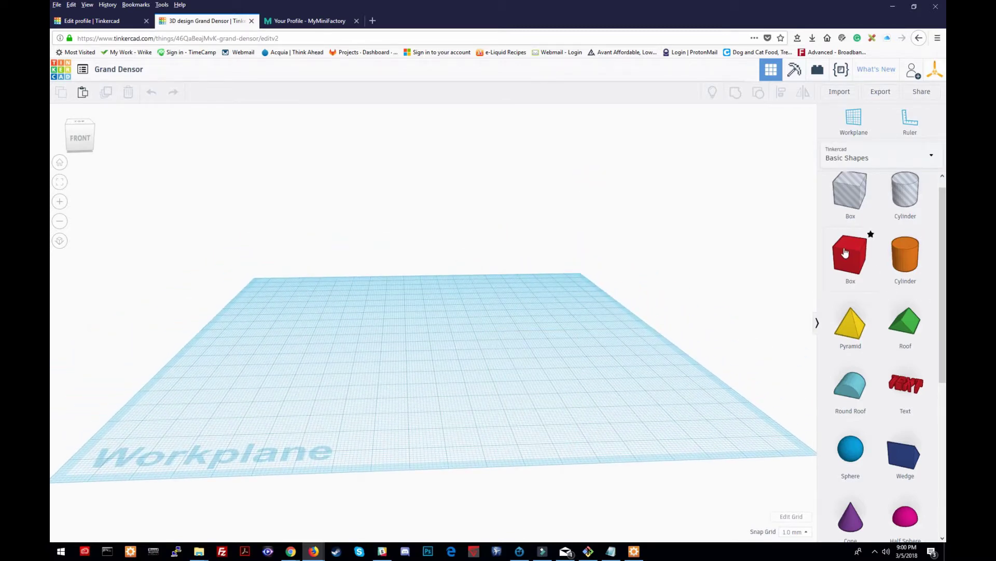
drag(850, 260, 424, 344)
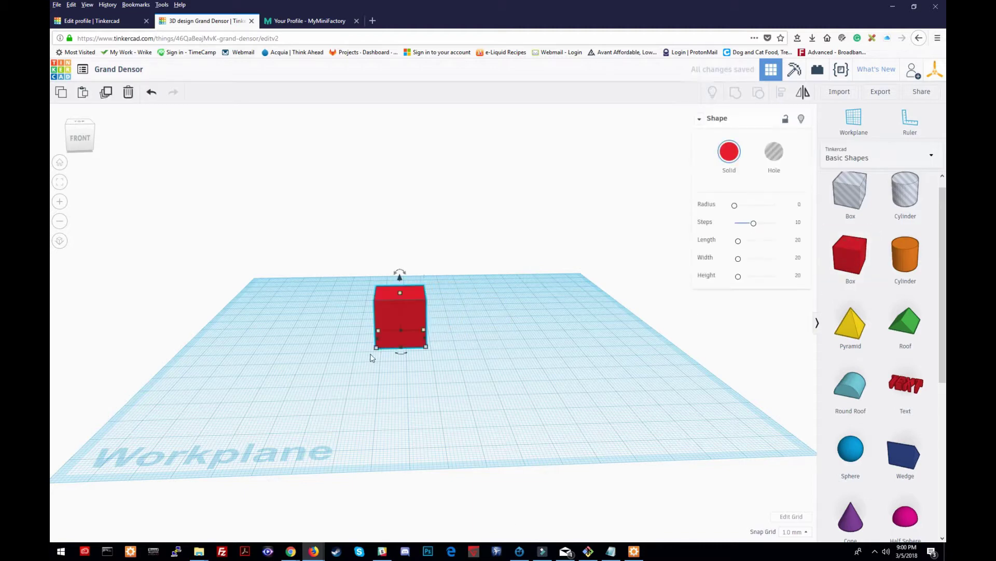
Set the red box's width along its front edge to 40 mm.
mouse_move(426, 348)
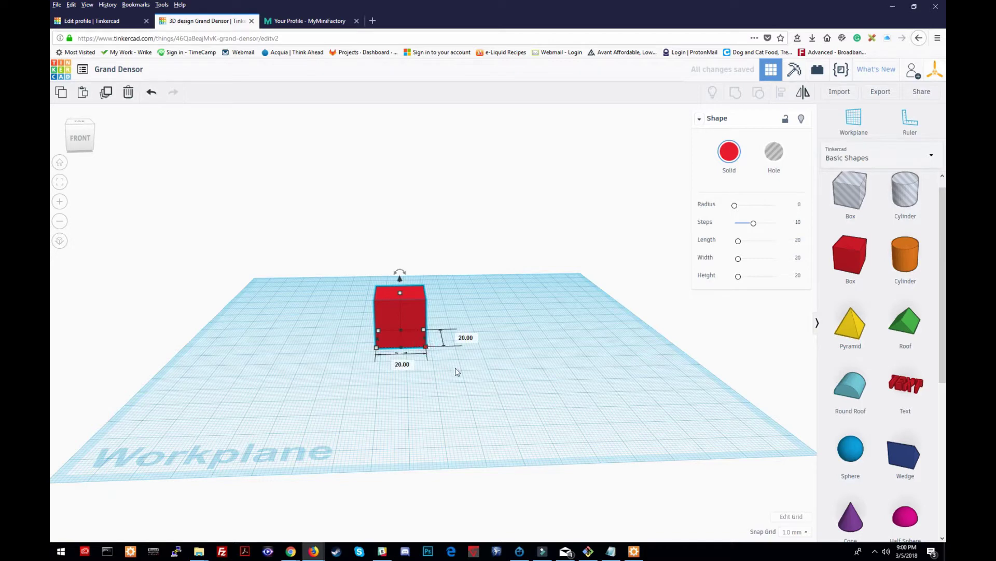
click(413, 363)
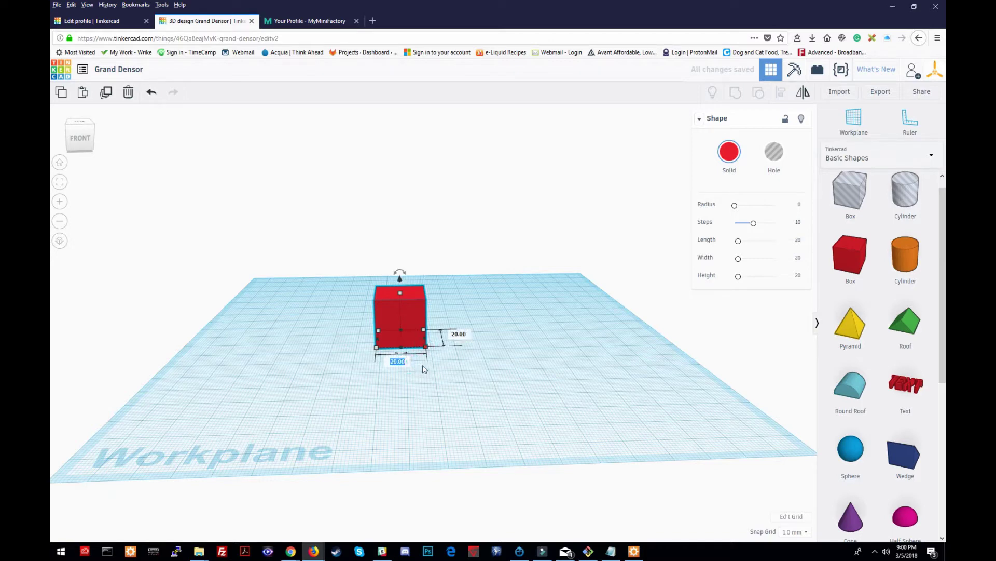
text(40)
key(Return)
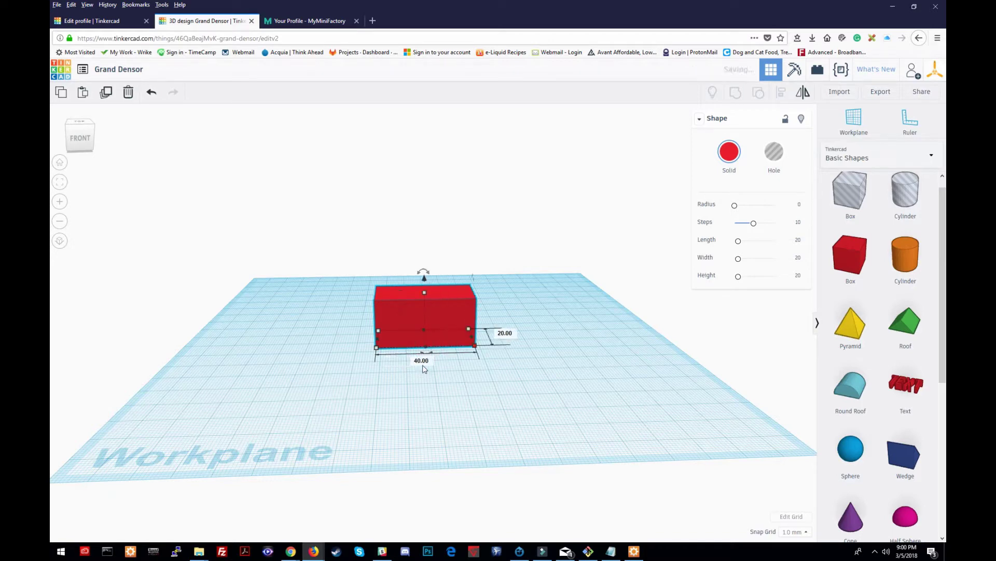
Set the red box's width along its front edge to 35 mm and deselect it.
click(432, 360)
key(Return)
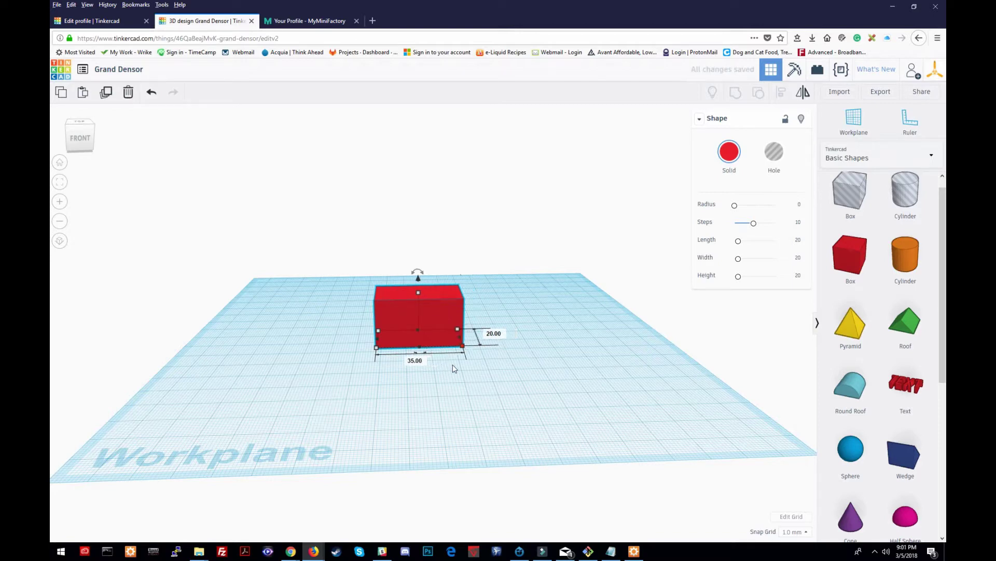
click(453, 366)
Set the red box's front-to-back depth to 30 mm.
click(427, 336)
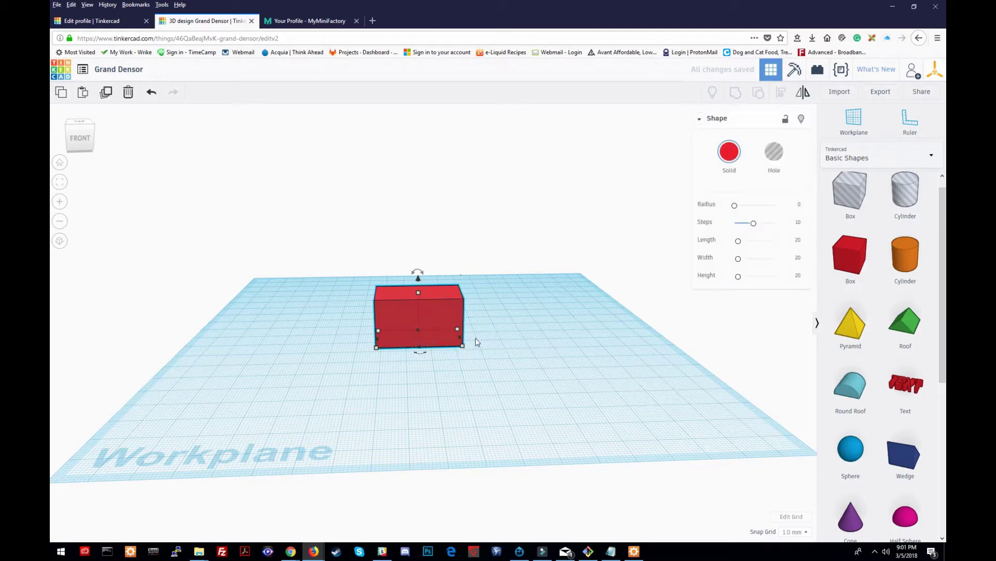
right_drag(516, 358, 470, 353)
click(455, 372)
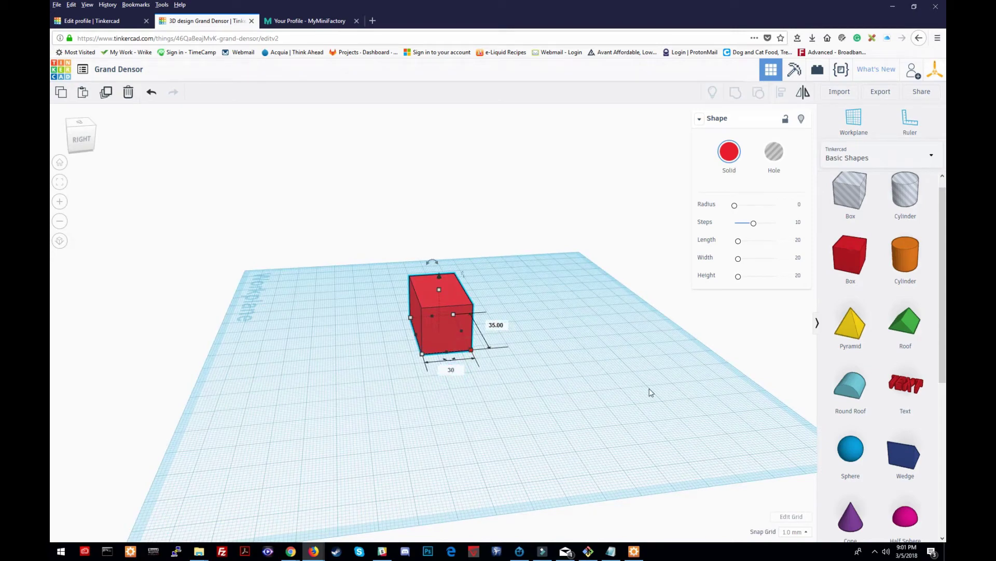
key(Return)
click(490, 391)
Set the red box's height to 28 mm and deselect it.
right_drag(552, 369, 391, 368)
click(450, 335)
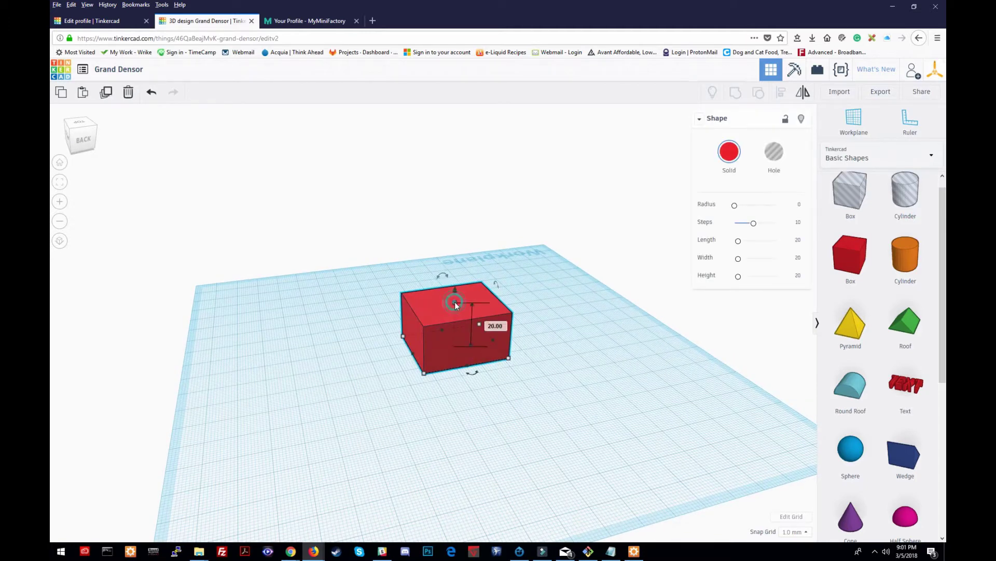
click(491, 323)
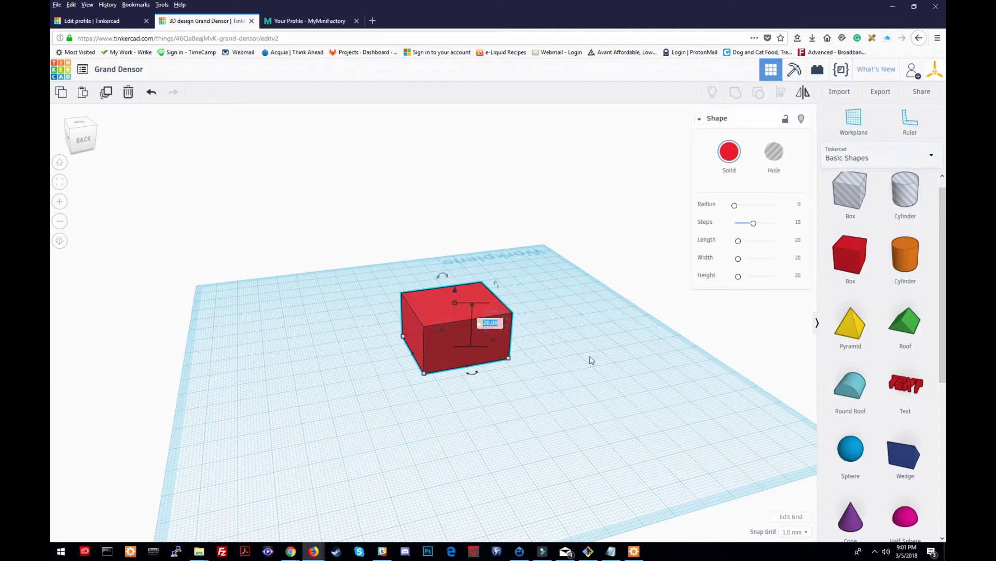
text(28)
key(Return)
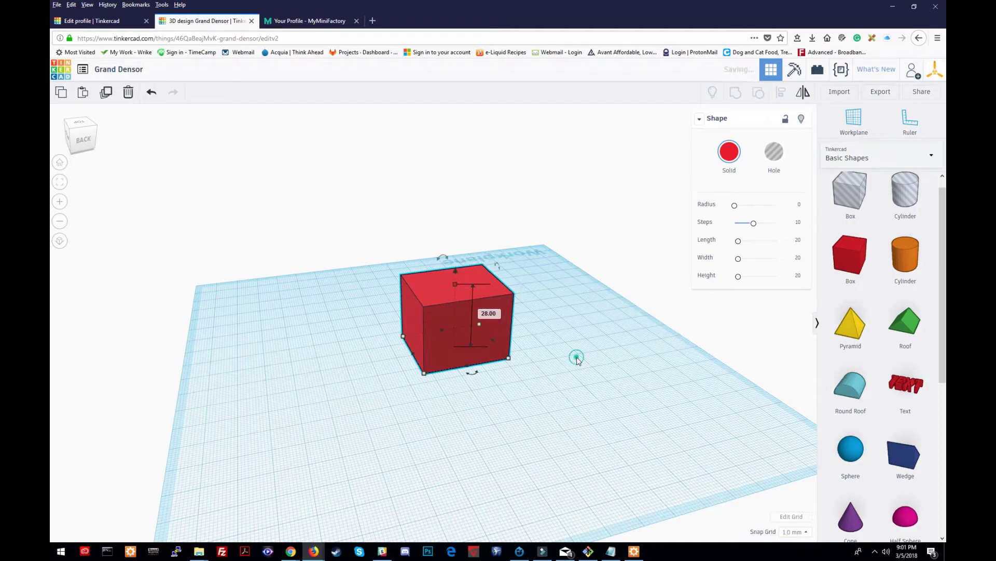
click(577, 362)
Duplicate the red box in place and move the copy about 54 mm to the right of the original.
right_drag(578, 363, 408, 407)
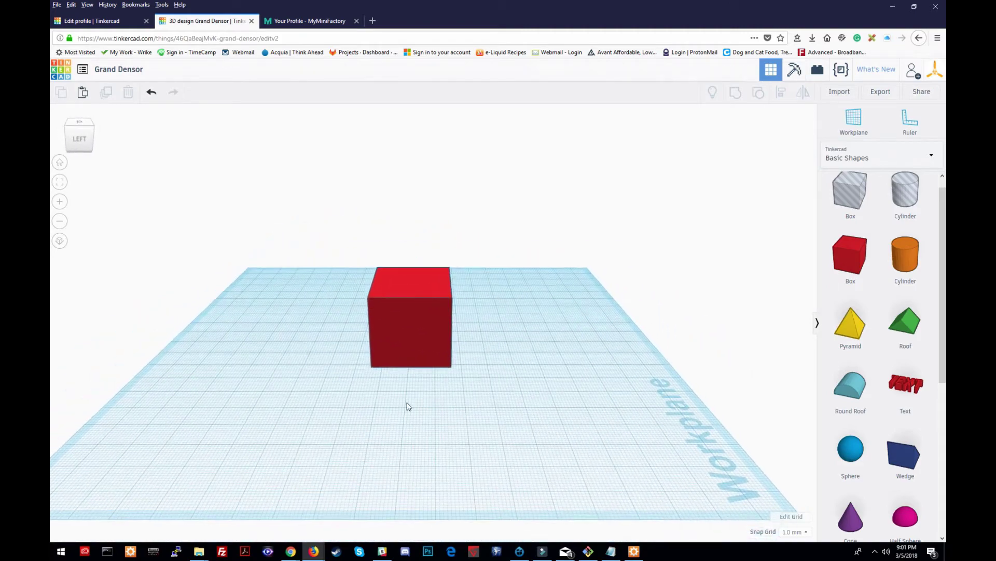
right_drag(532, 398, 517, 383)
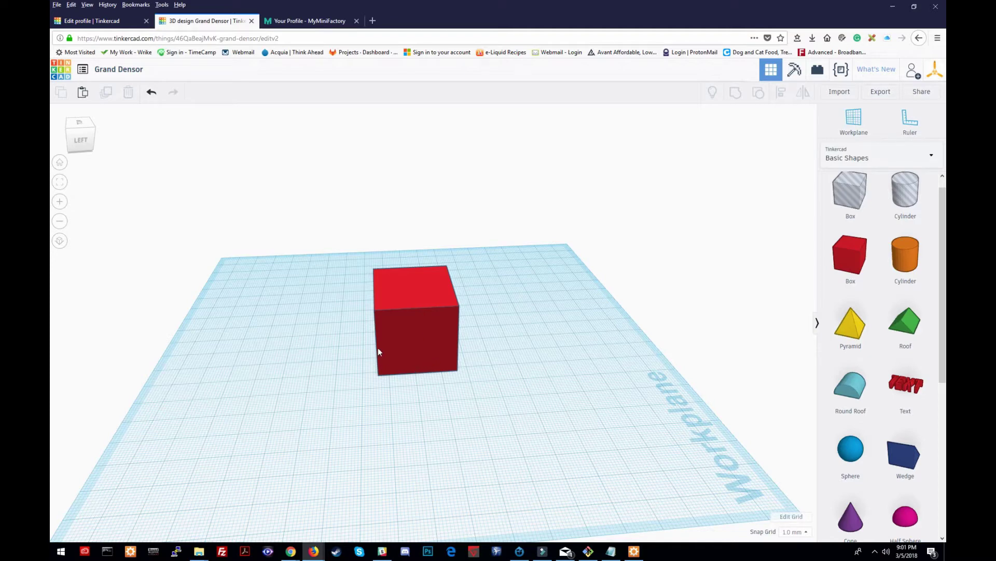
right_drag(524, 338, 511, 382)
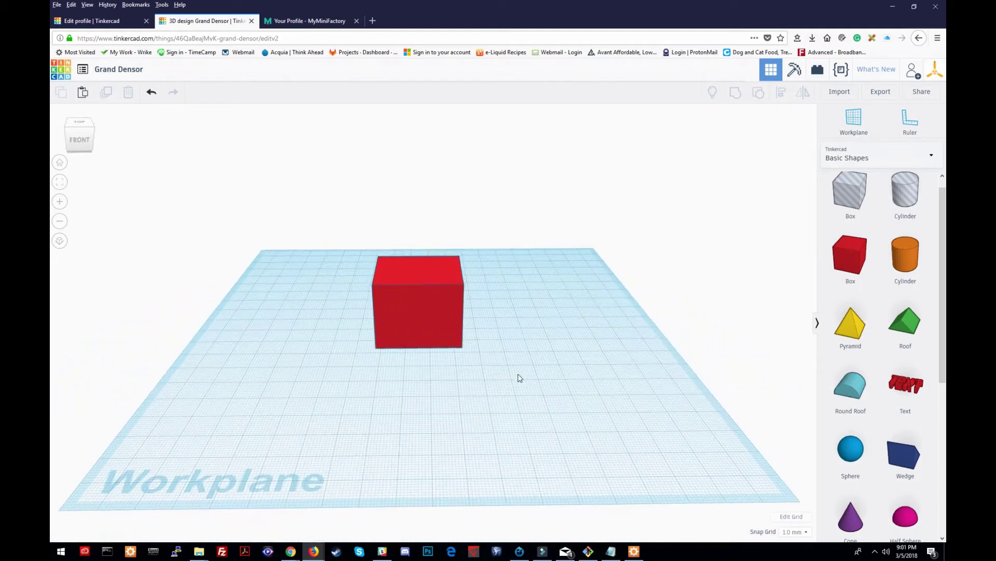
click(429, 295)
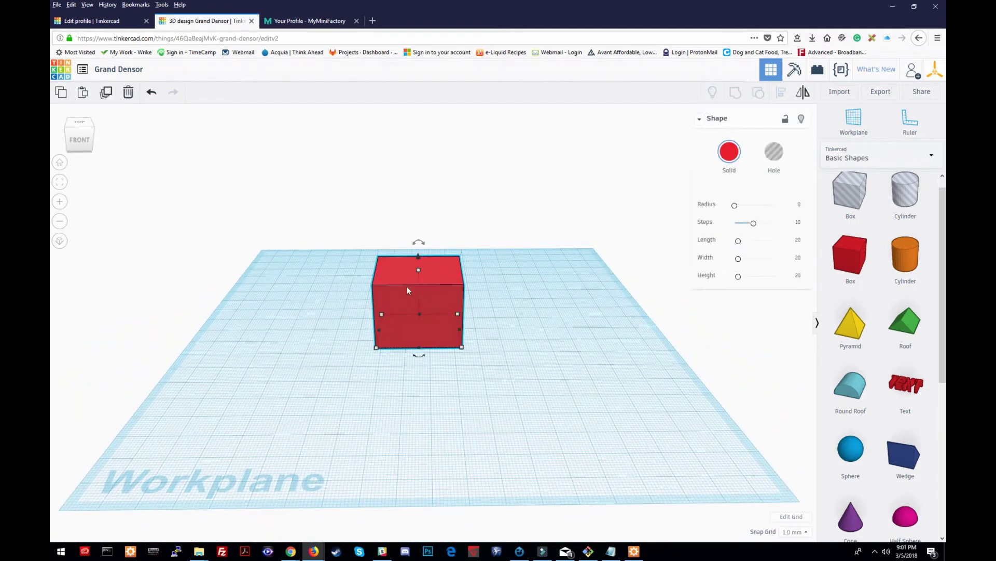
key(ctrl+d)
drag(396, 295, 535, 294)
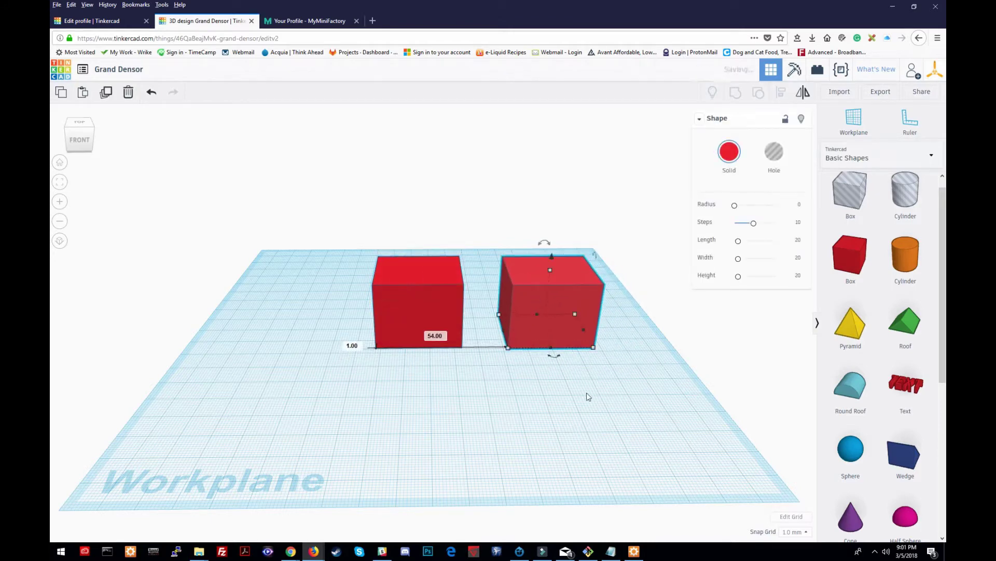
Resize the copied box to 31 mm wide and 26 mm deep, and reduce its height.
mouse_move(593, 347)
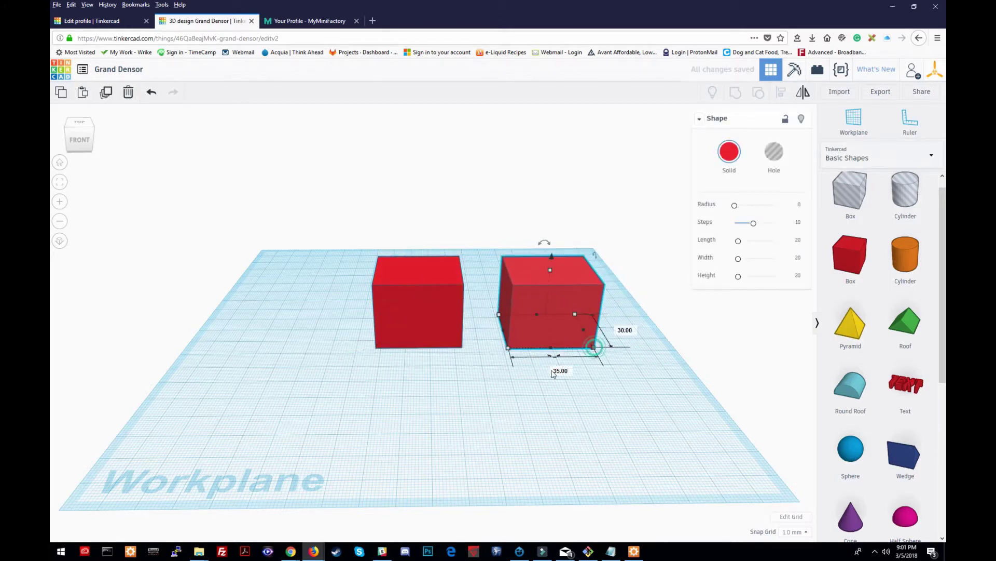
click(561, 371)
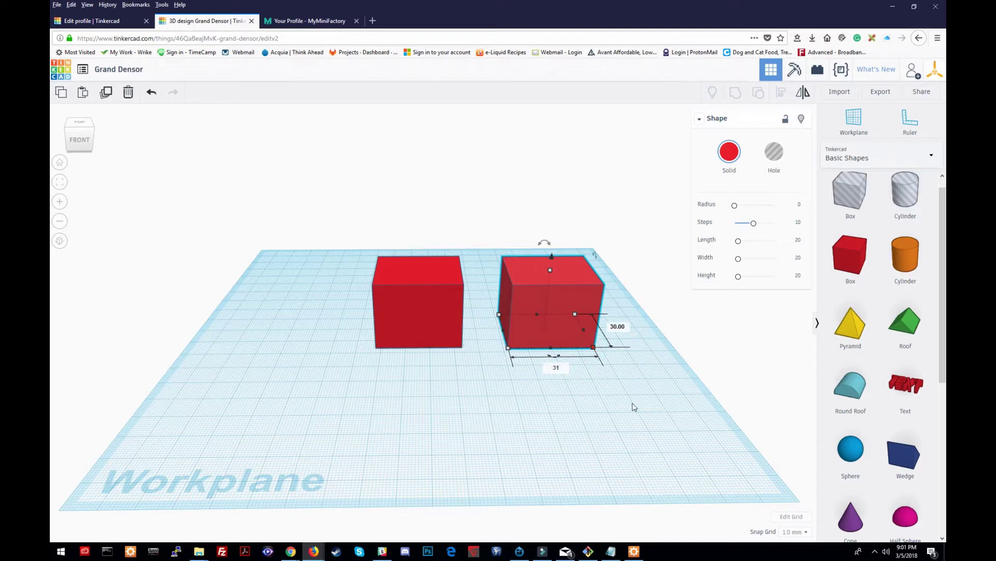
key(Tab)
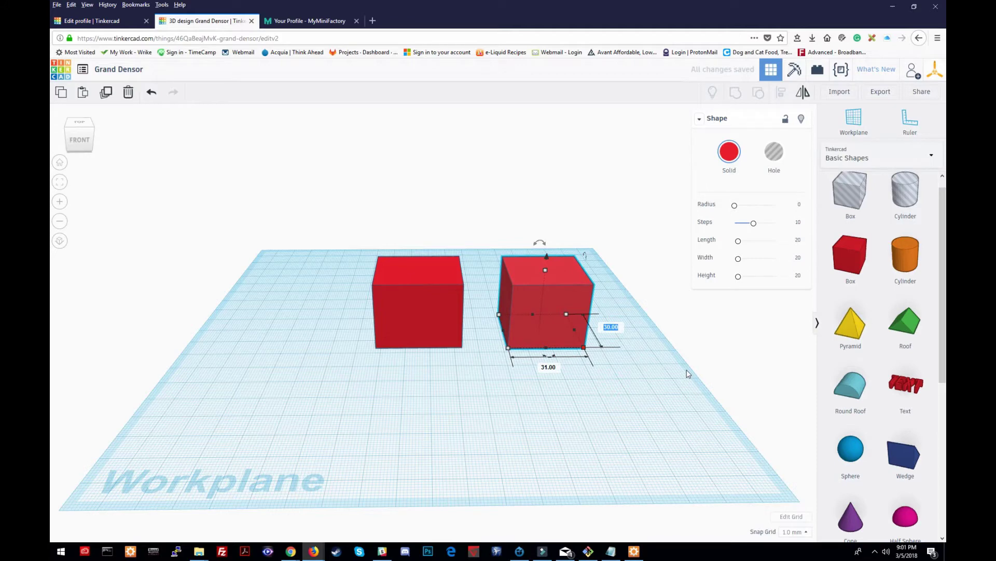
text(26)
key(Tab)
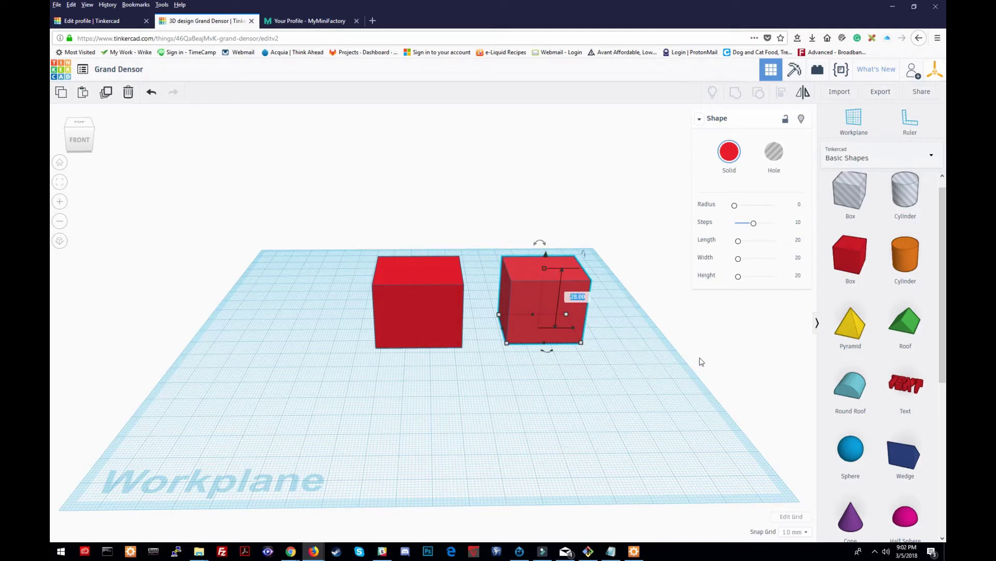
key(Return)
click(561, 398)
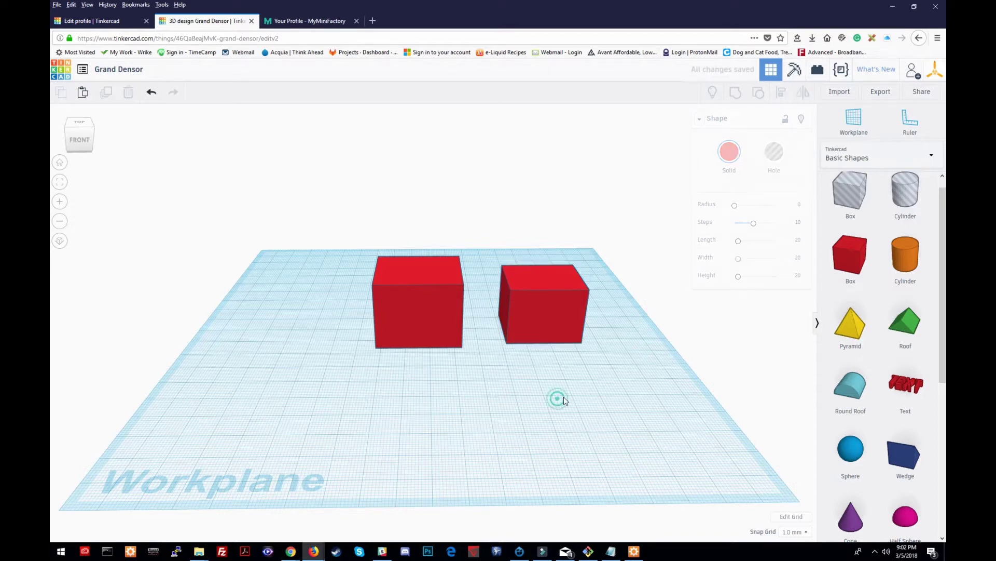
Turn the smaller copied box into a hole and move it closer to the solid red box.
click(542, 288)
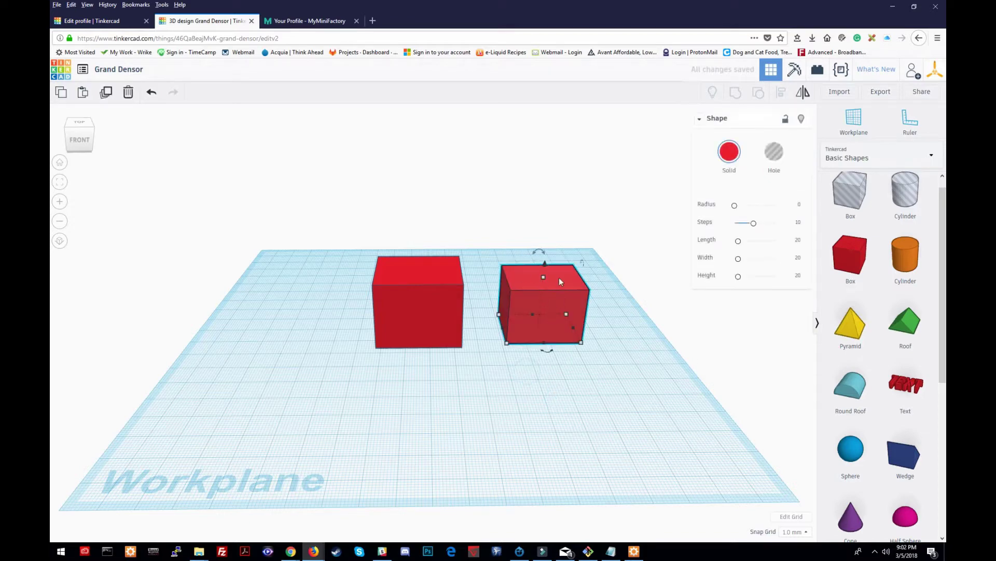
click(774, 151)
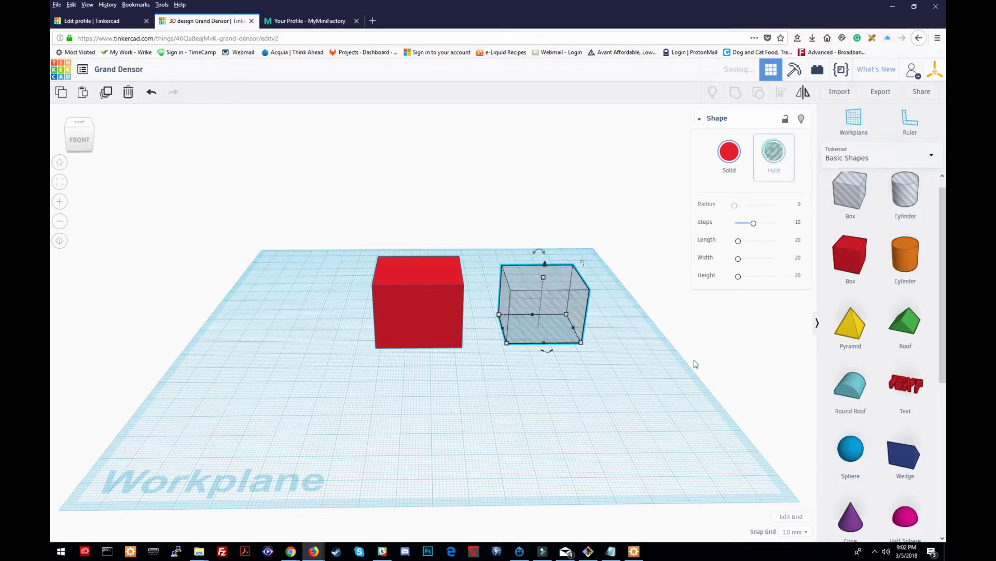
click(563, 405)
drag(537, 304, 507, 303)
Open the hole box's 26 mm depth for editing, and set its elevation above the workplane to 2 mm.
right_drag(608, 369, 418, 321)
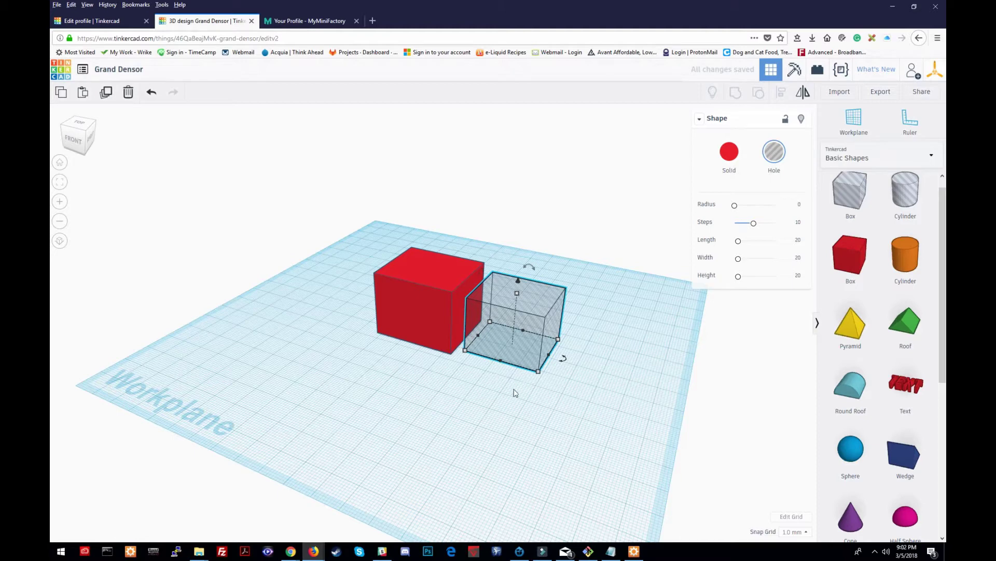
right_drag(512, 396, 414, 308)
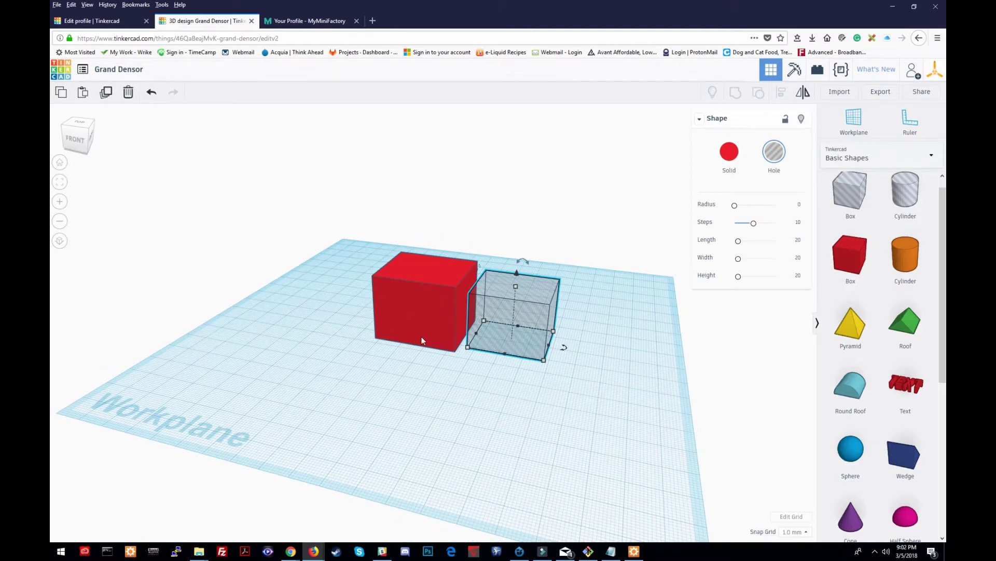
mouse_move(517, 335)
right_drag(616, 356, 462, 369)
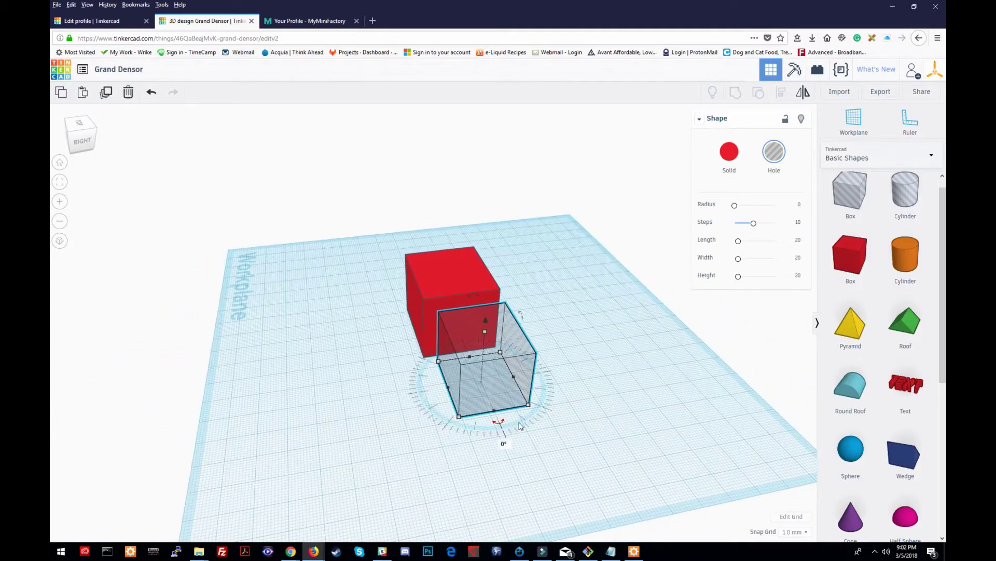
right_drag(538, 441, 509, 425)
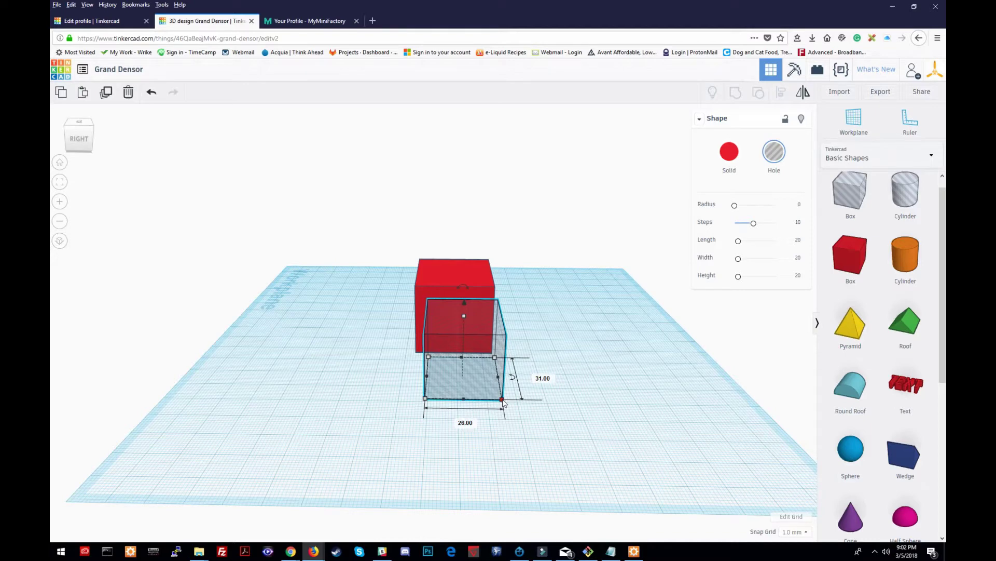
click(465, 423)
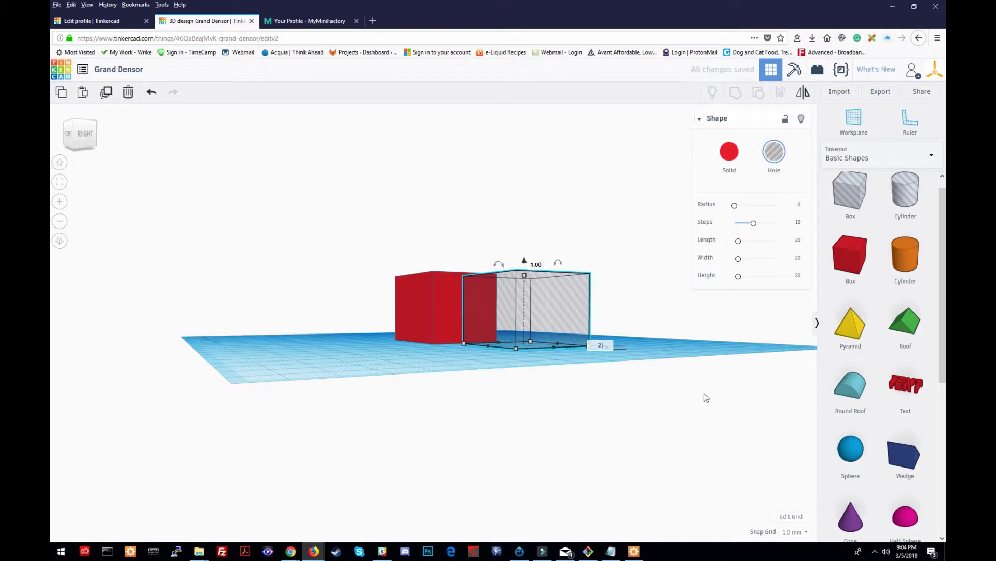
key(Return)
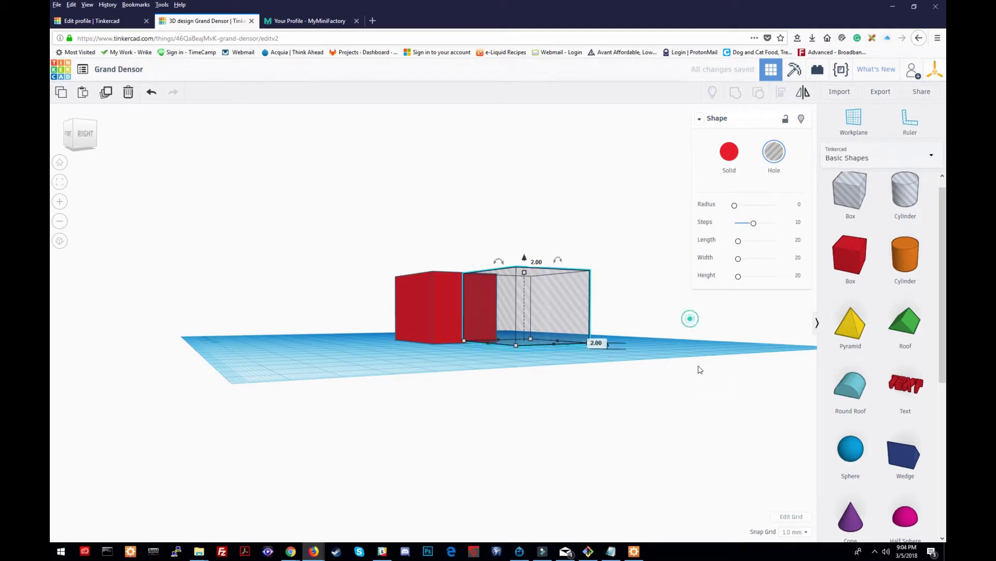
Set the snap grid to Off and deselect the hole box.
click(793, 532)
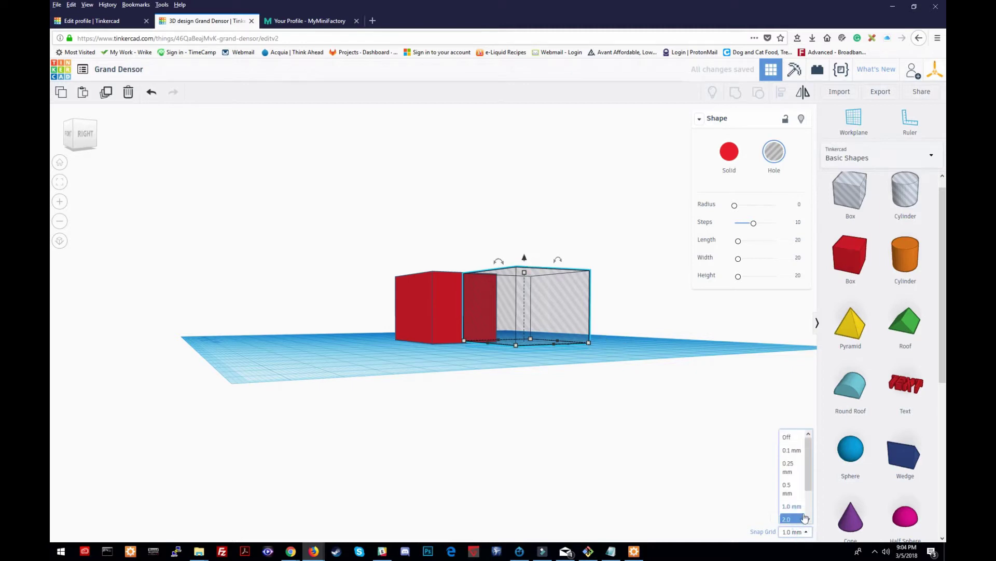
click(798, 440)
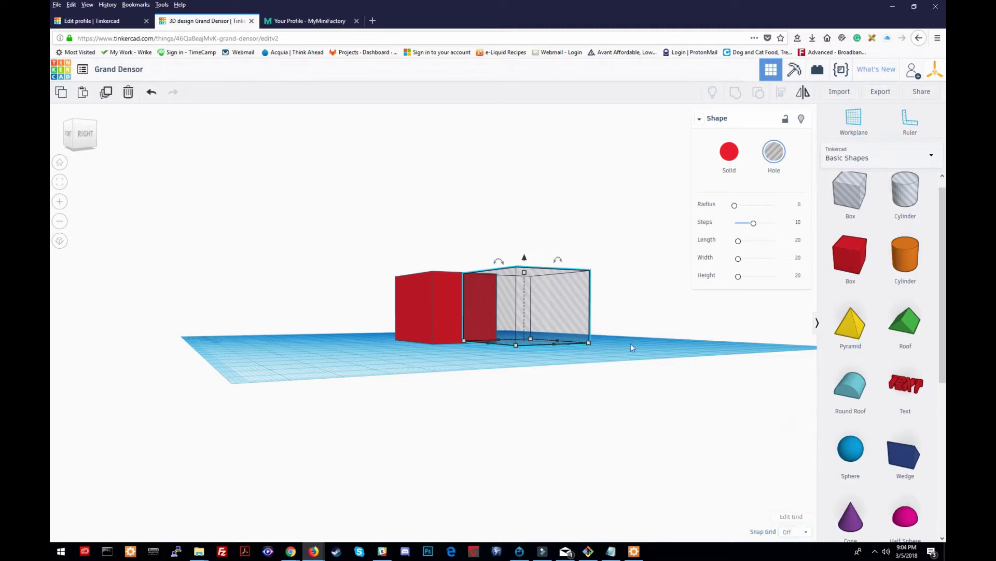
click(659, 338)
Select both the solid box and the hole box and align them flush at their back faces.
right_drag(659, 338, 396, 422)
drag(392, 421, 568, 249)
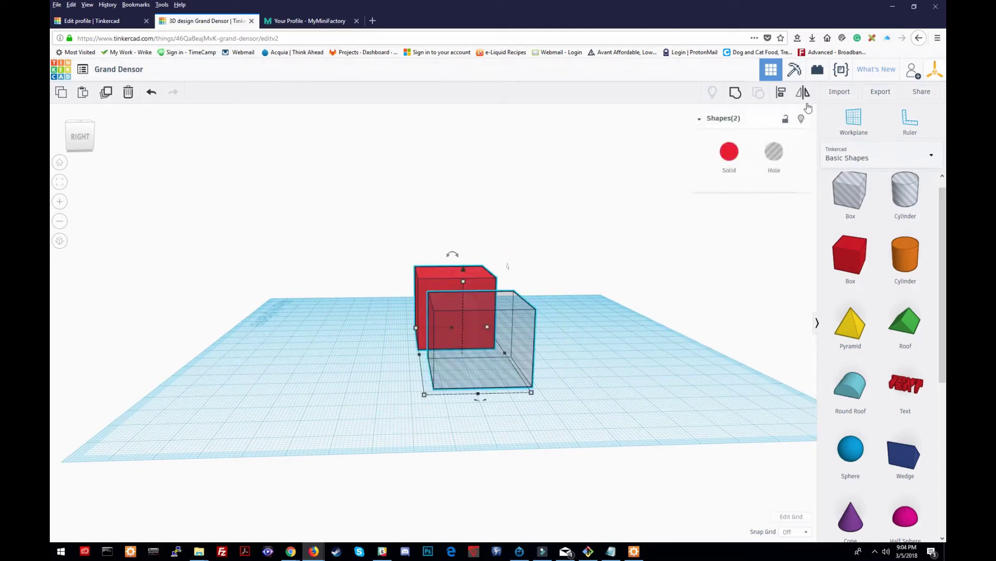
click(781, 92)
right_drag(677, 307, 596, 380)
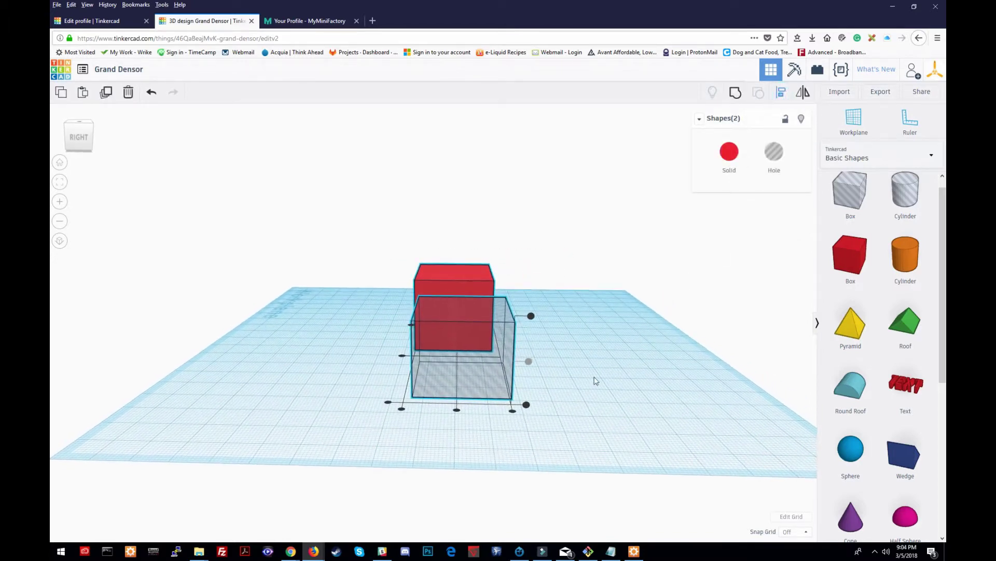
click(512, 411)
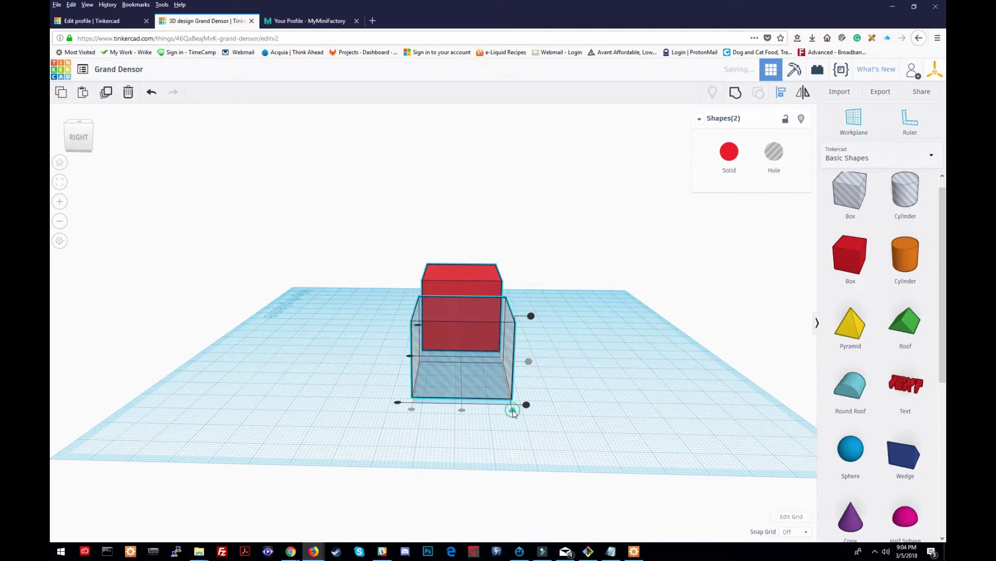
click(604, 395)
Nudge the hole box four small increments toward the front of the workplane.
mouse_move(601, 399)
right_down()
mouse_move(594, 380)
mouse_move(595, 398)
right_up()
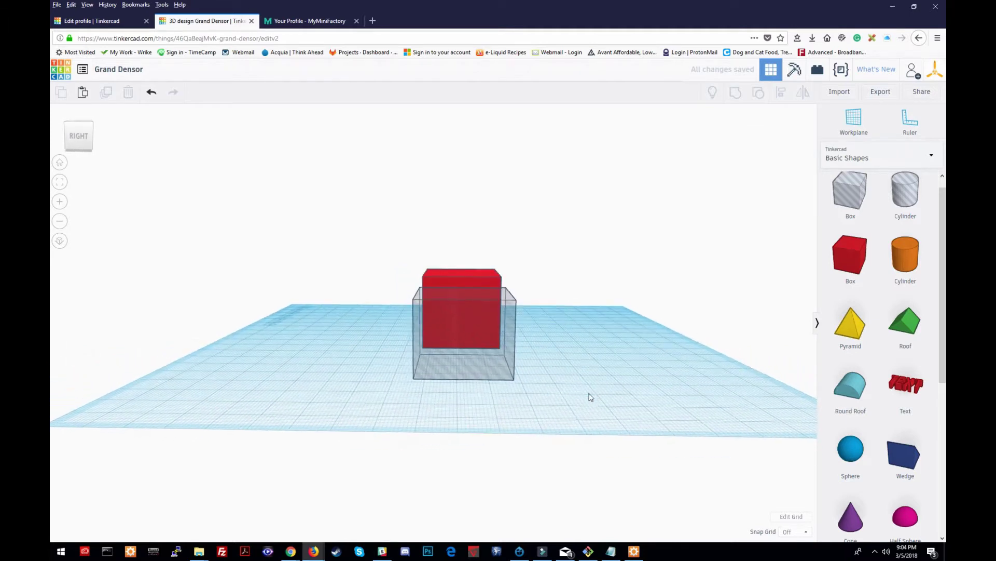
click(482, 339)
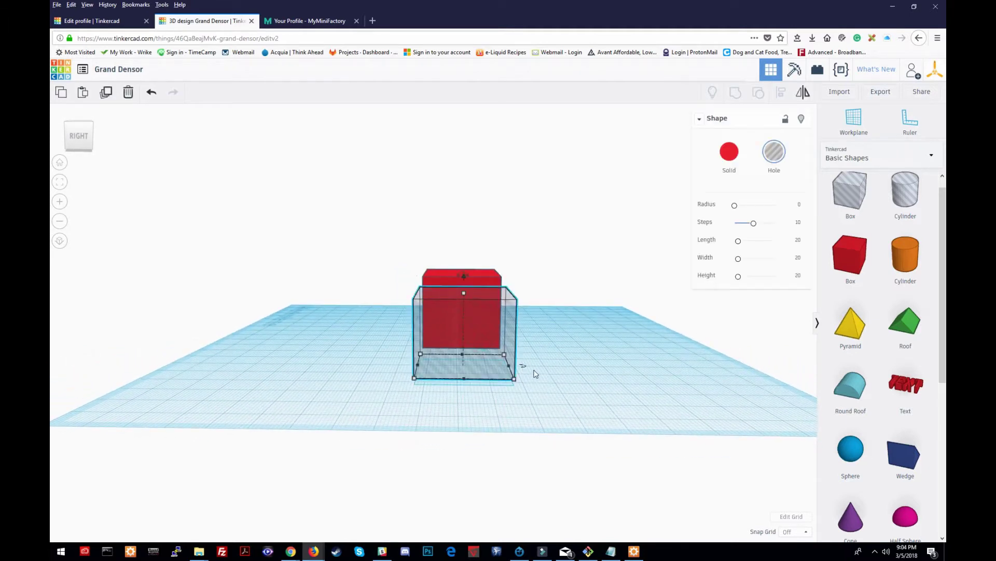
key(Left)
key(Left)
key(Left)
key(Left)
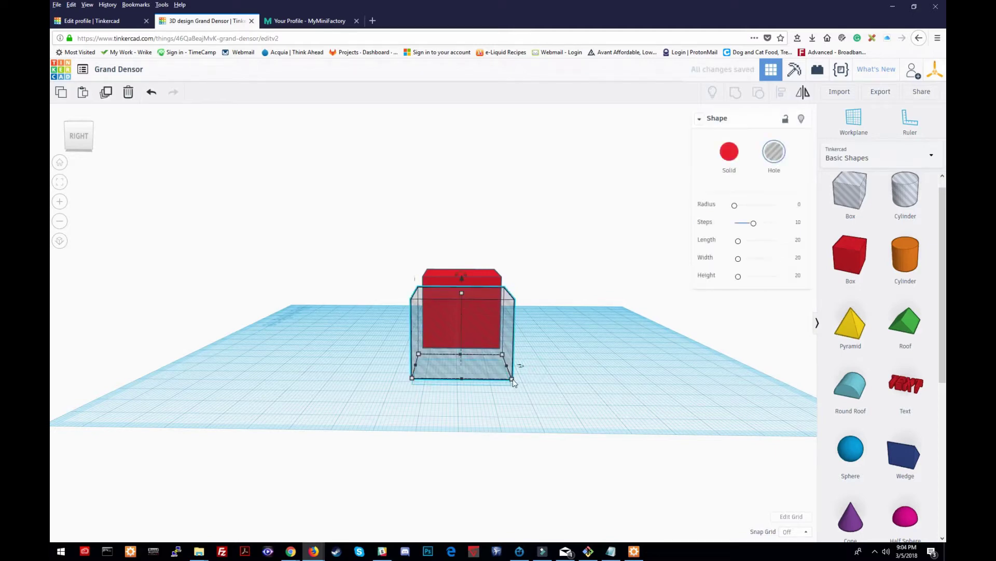
Undo the hole box's recent moves and align both boxes flush at their back faces again.
mouse_move(470, 329)
mouse_down()
mouse_move(456, 328)
mouse_move(488, 329)
mouse_up()
key(ctrl+z)
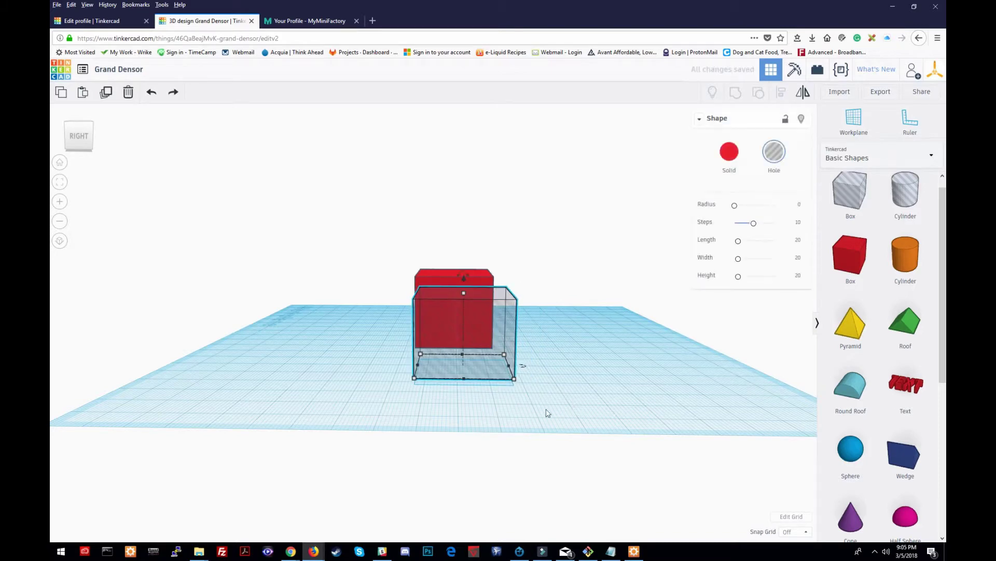
key(ctrl+a)
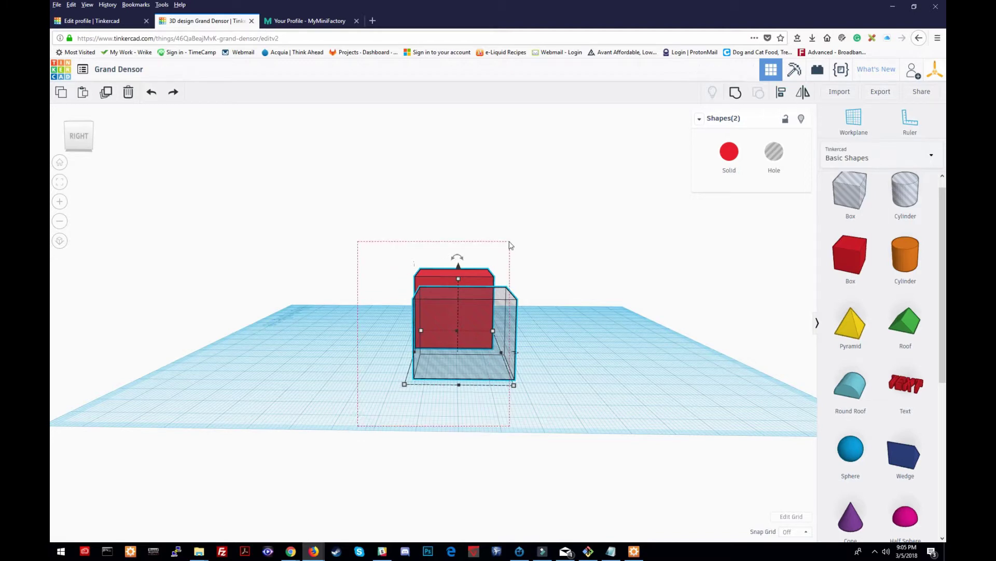
click(781, 92)
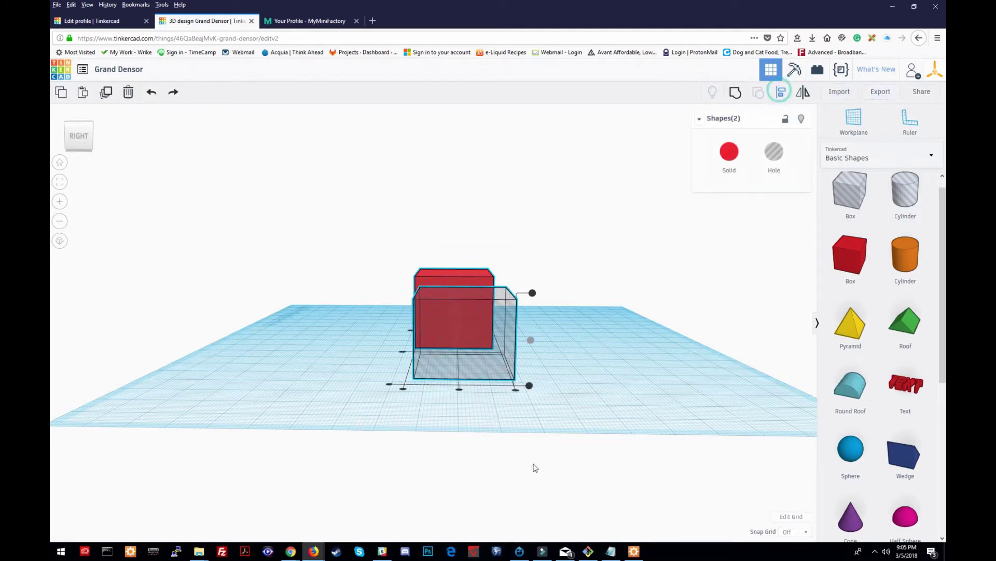
click(515, 390)
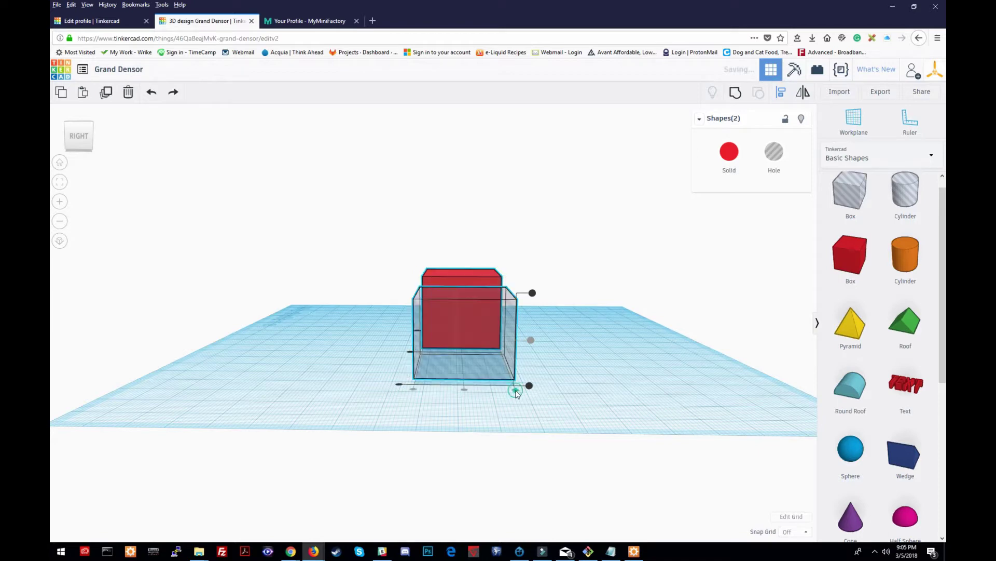
click(618, 399)
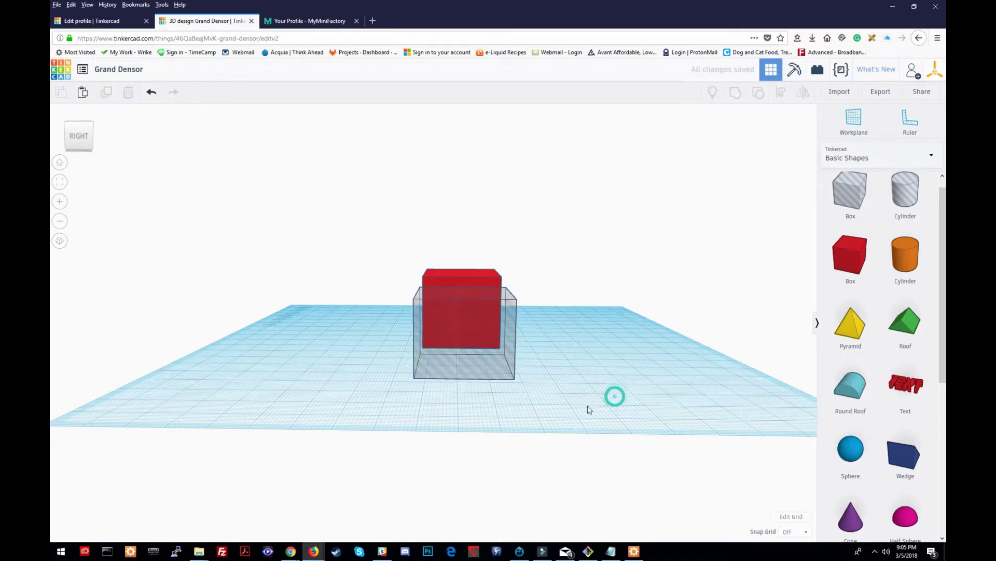
Move the hole box about 2.08 mm toward the front of the workplane.
click(468, 335)
click(486, 339)
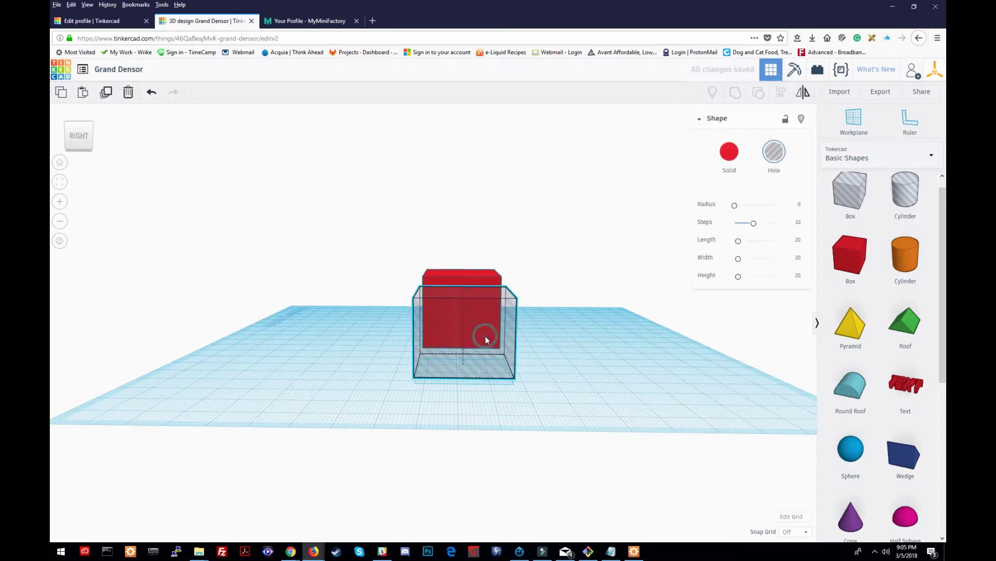
drag(486, 337, 478, 335)
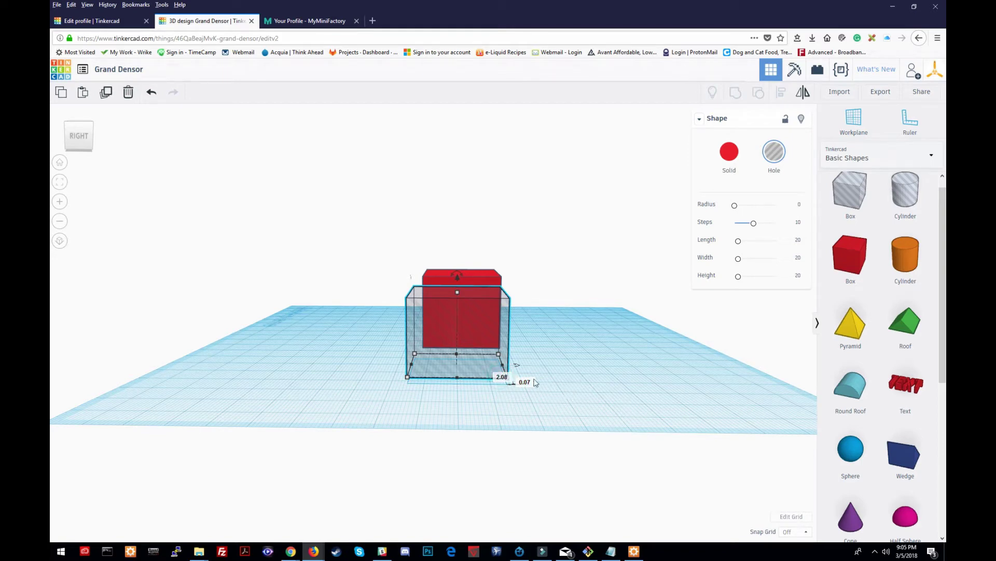
Set the hole box's move offsets to exactly 2.00 mm toward the front and 0.00 mm sideways.
click(501, 377)
text(2.0)
click(586, 393)
click(528, 382)
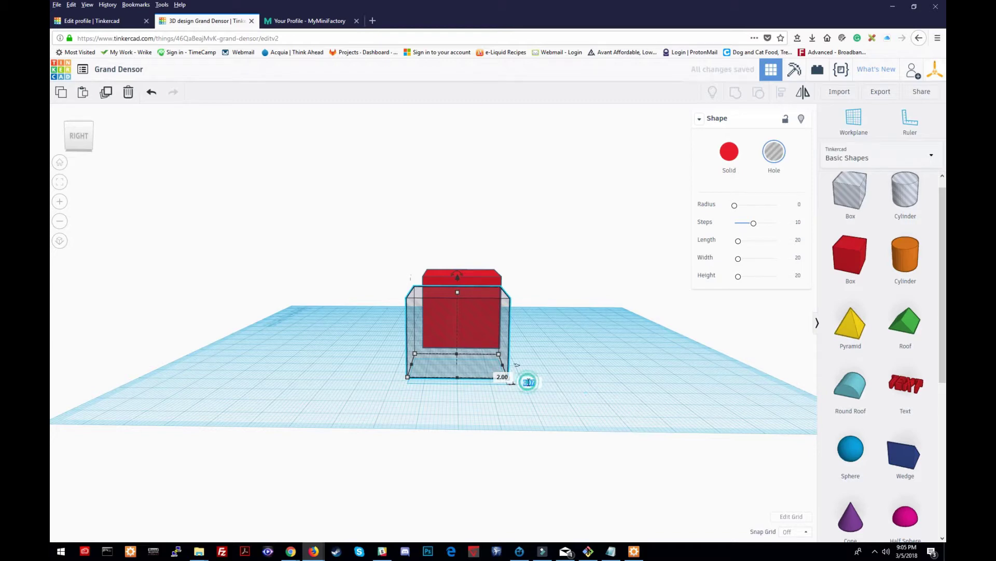
text(.0)
click(564, 383)
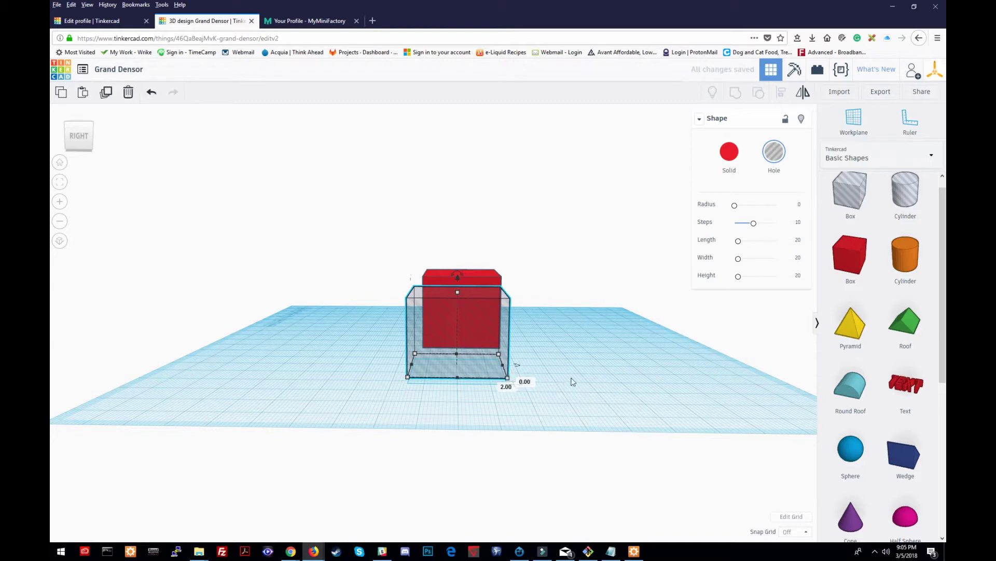
click(580, 382)
Select both boxes and align their centers along the left-right axis so the hole box sits inside the solid box.
mouse_move(560, 406)
right_down()
mouse_move(574, 385)
mouse_move(561, 385)
mouse_move(571, 396)
right_up()
drag(367, 408, 523, 257)
click(783, 93)
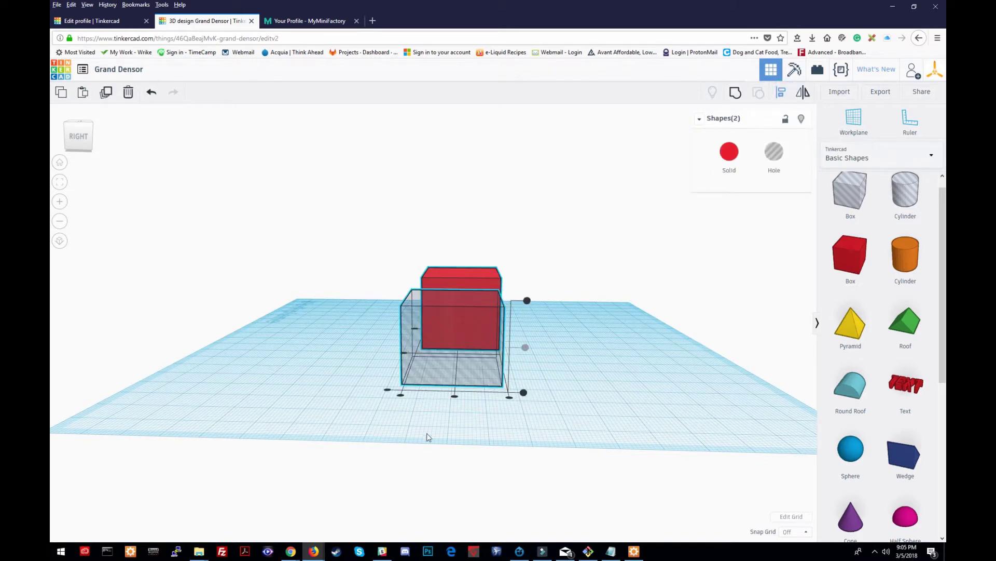
right_drag(269, 411, 472, 411)
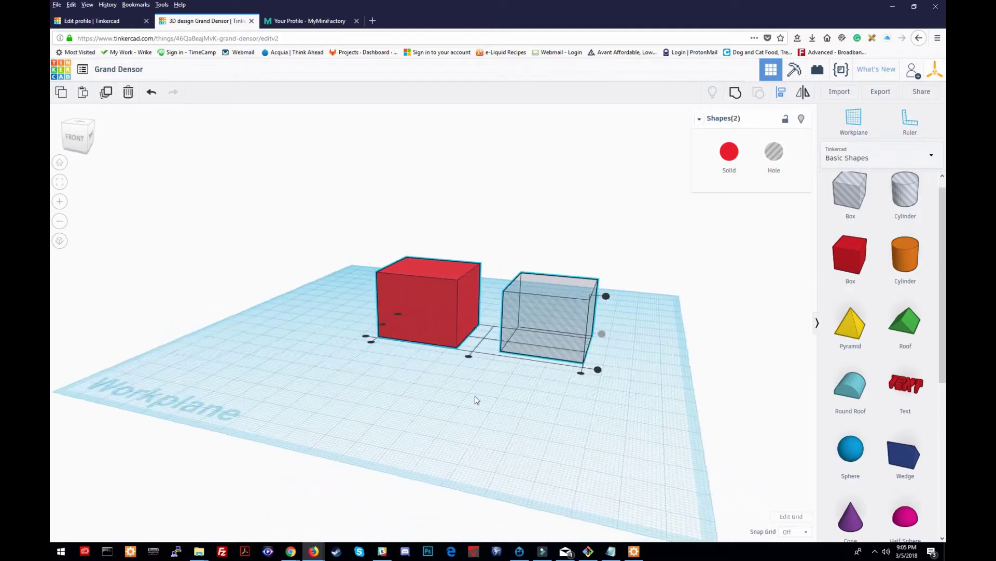
click(471, 356)
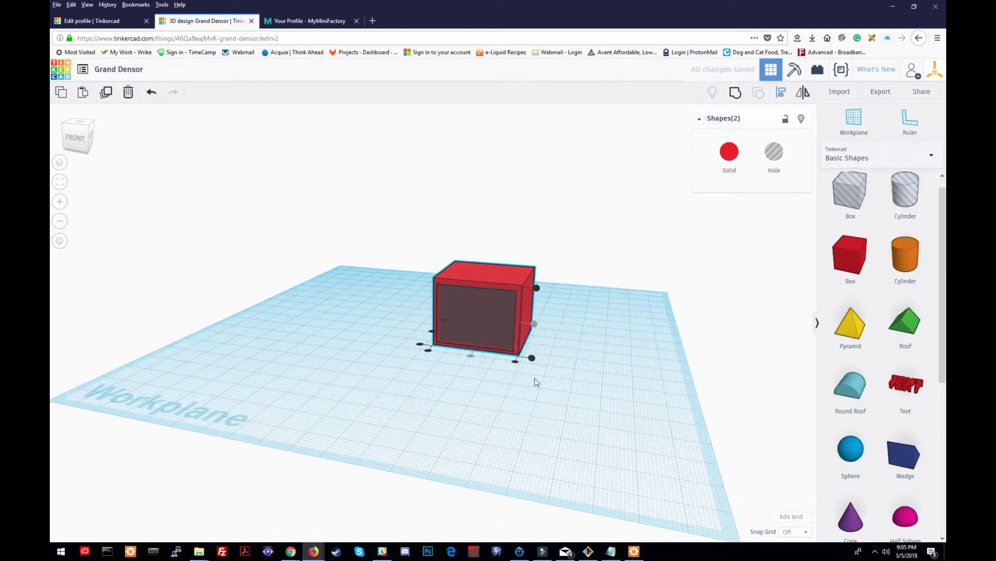
right_drag(584, 382, 588, 363)
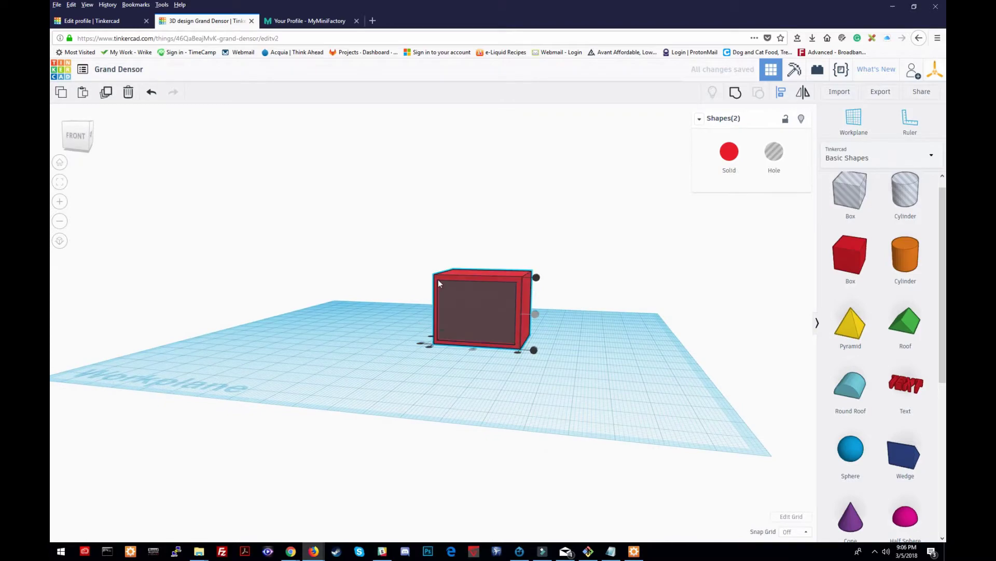
right_drag(573, 311, 486, 313)
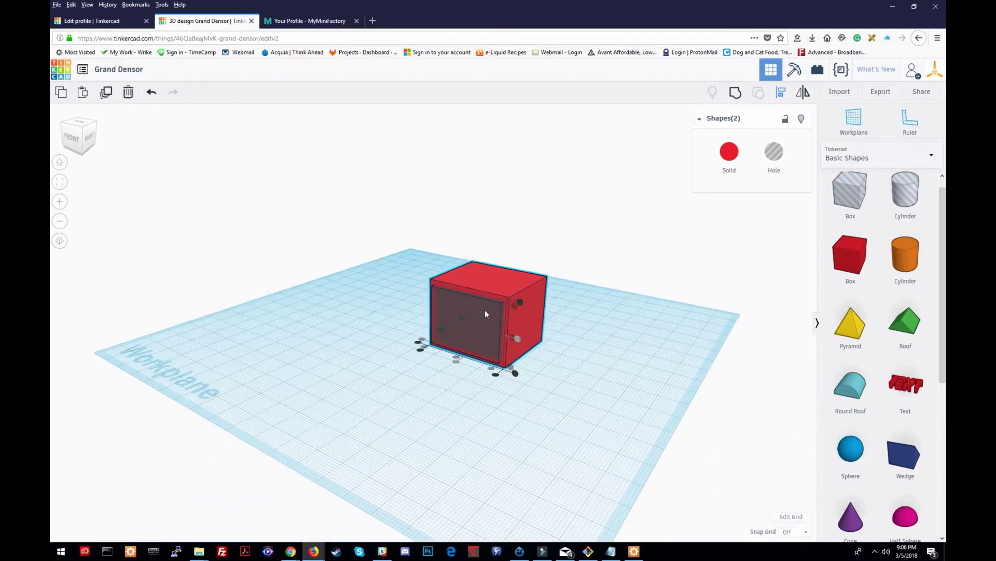
Select the solid box and the hole box and group them to cut the cavity.
click(423, 411)
right_drag(485, 401, 605, 383)
scroll(537, 353, up, 2)
right_drag(720, 447, 501, 404)
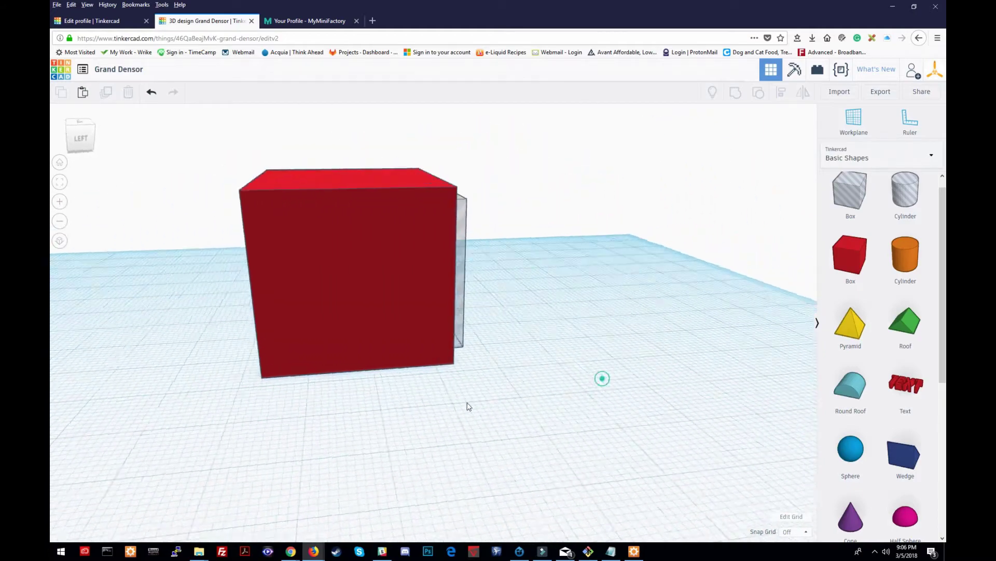
drag(288, 400, 526, 143)
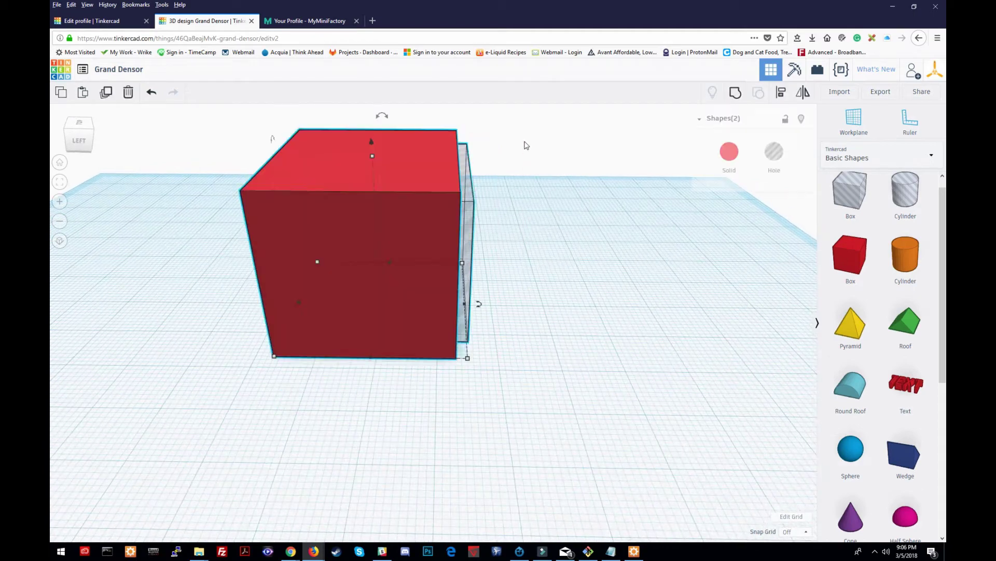
scroll(545, 160, down, 5)
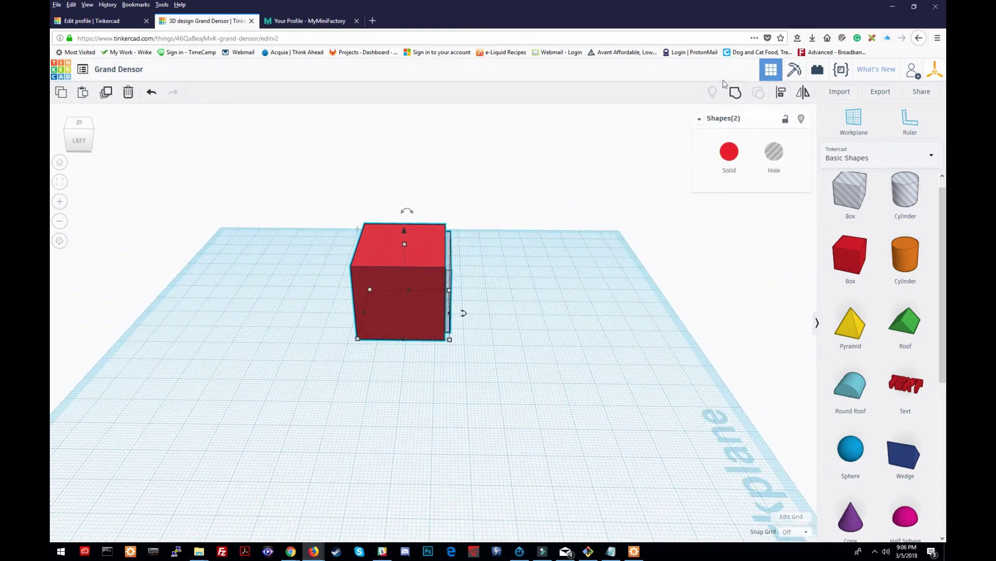
click(735, 92)
right_drag(575, 341, 474, 321)
right_drag(372, 418, 456, 410)
Place a hole cylinder on the workplane in front of the hollow box's open side.
click(917, 191)
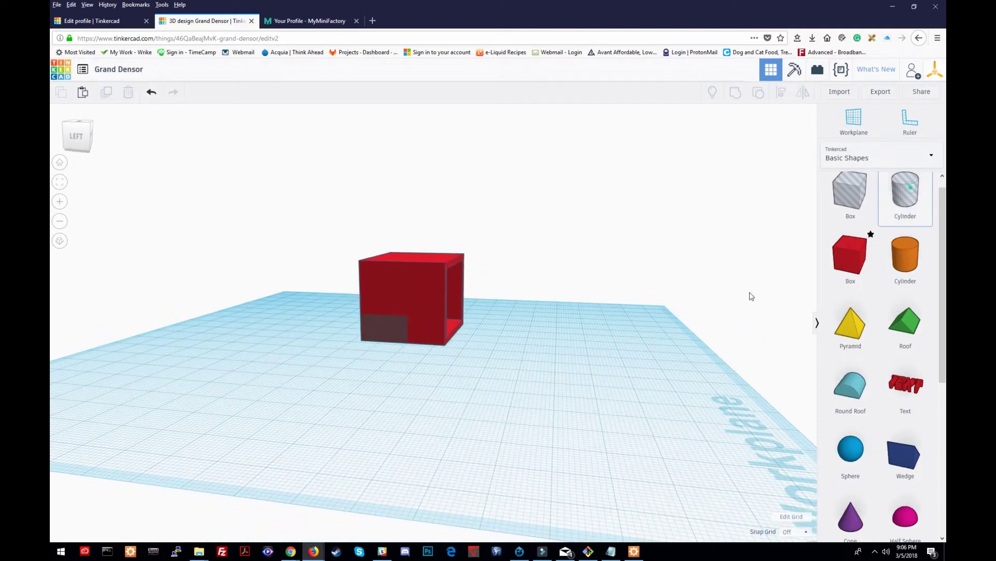
click(579, 345)
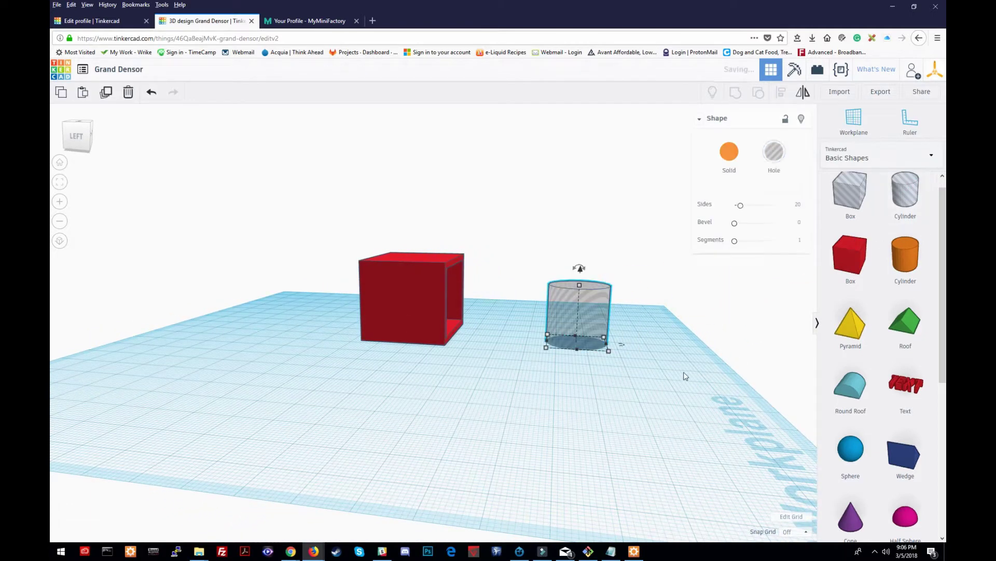
right_drag(683, 369, 512, 369)
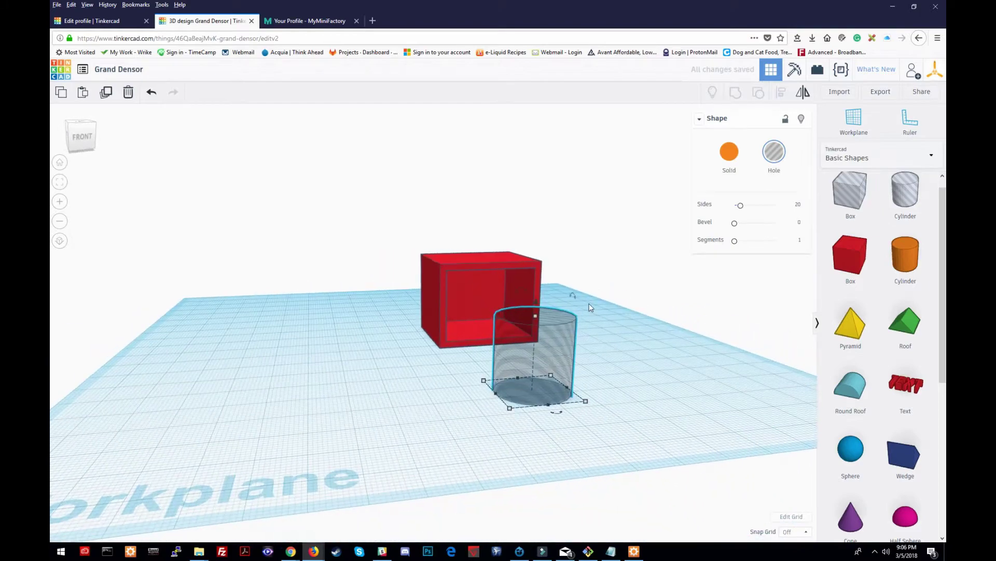
Rotate the hole cylinder exactly 90° so it lies on its side, pointing left to right.
right_drag(674, 347, 625, 342)
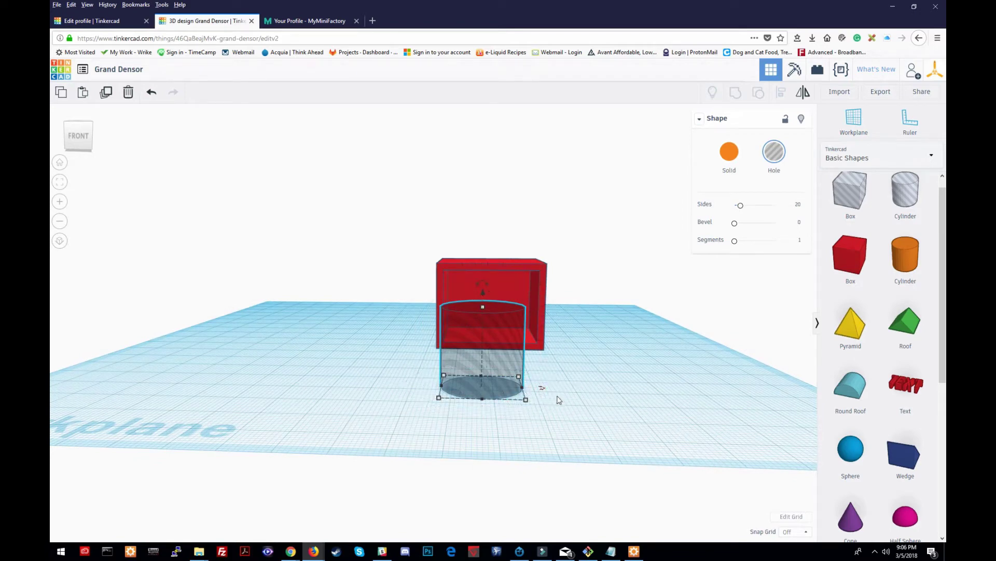
drag(487, 285, 582, 342)
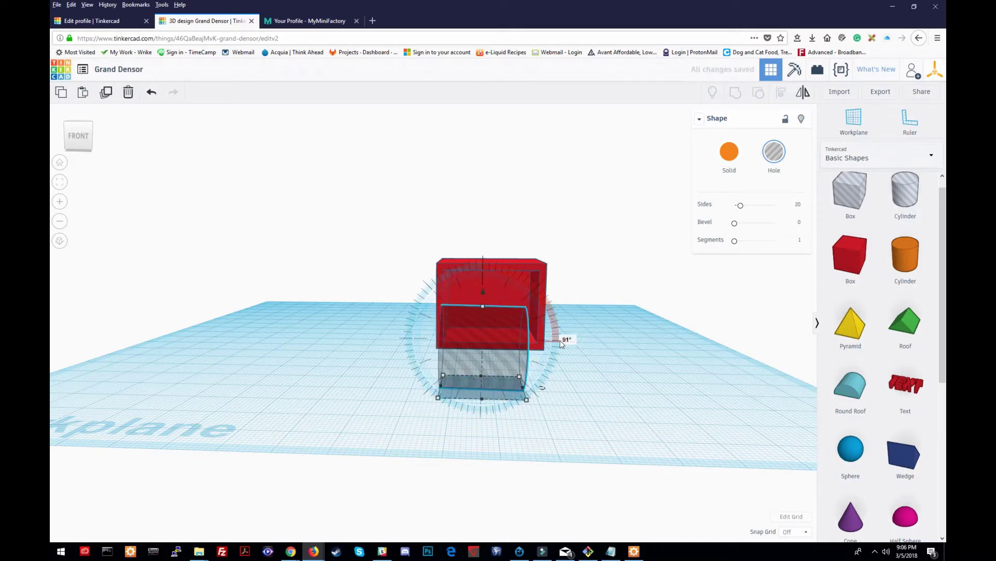
click(567, 340)
key(Return)
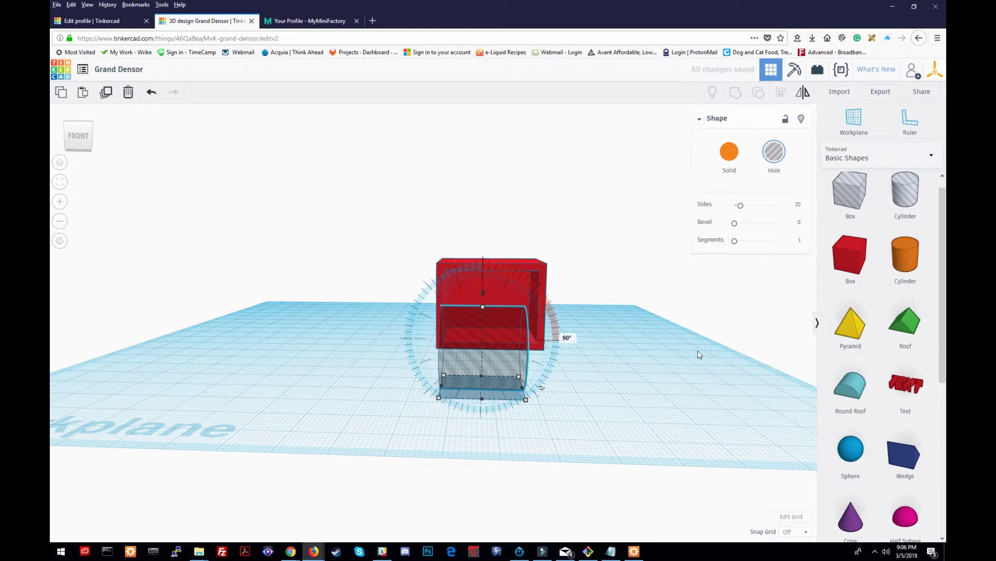
click(699, 355)
Set the hole cylinder's number of sides to 64.
right_drag(422, 391, 609, 320)
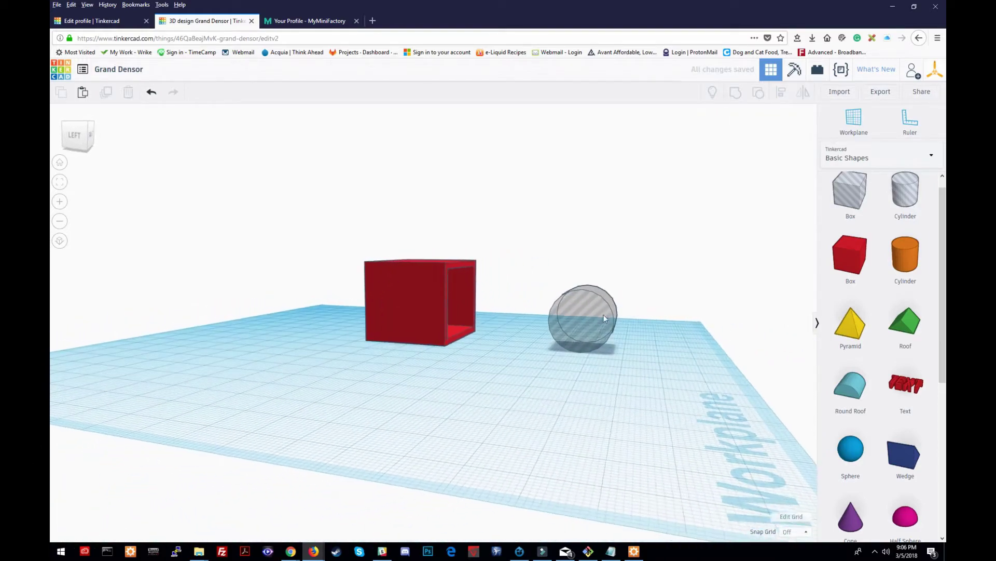
click(610, 320)
right_drag(659, 413, 659, 430)
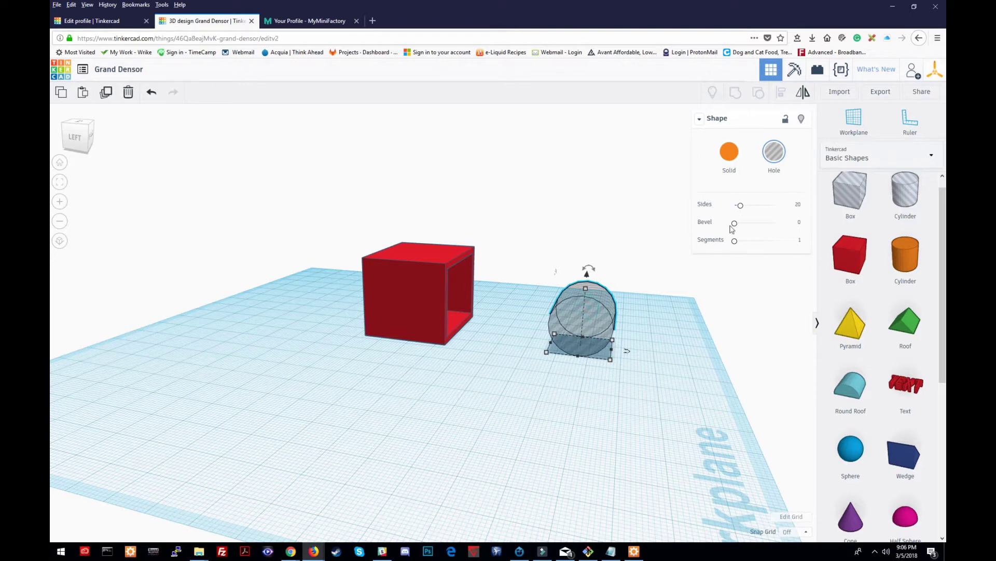
drag(742, 207, 772, 206)
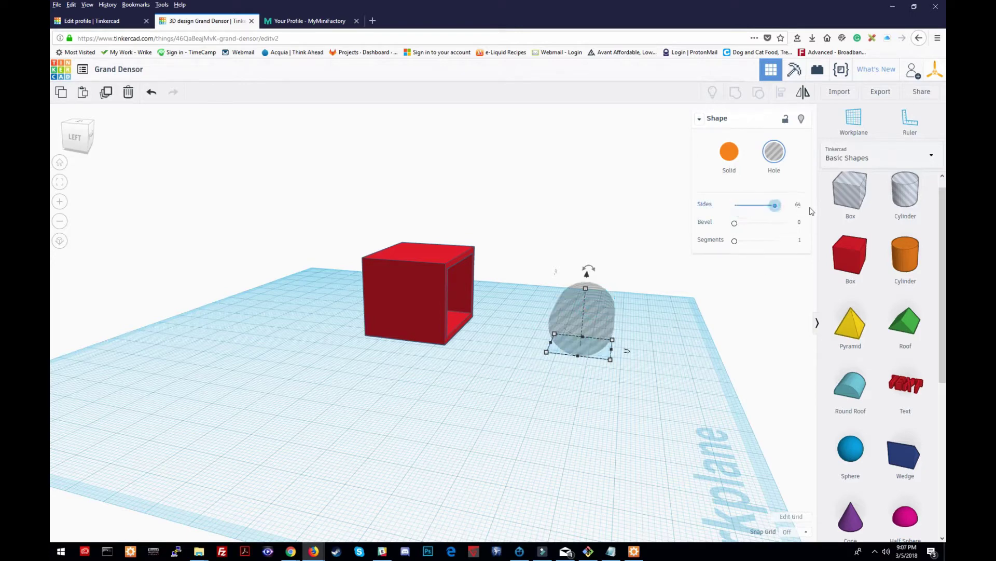
click(522, 393)
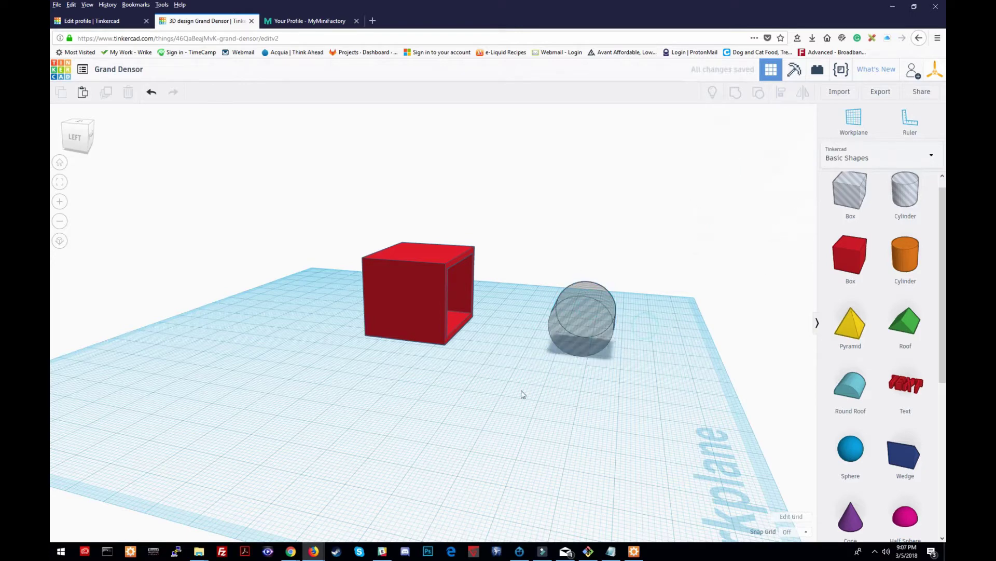
Resize the hole cylinder's round profile to 12 mm wide and 12 mm high.
click(581, 334)
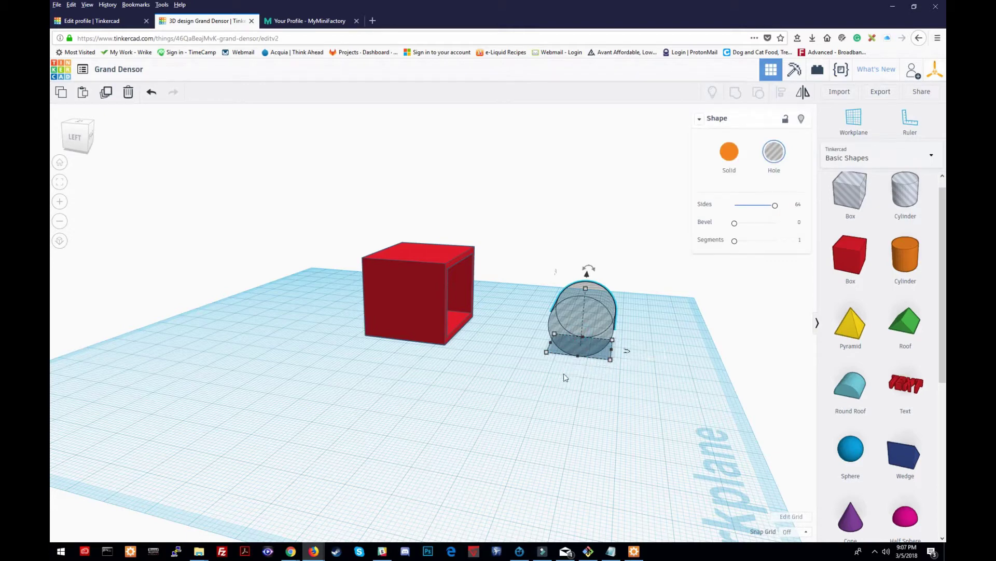
click(611, 358)
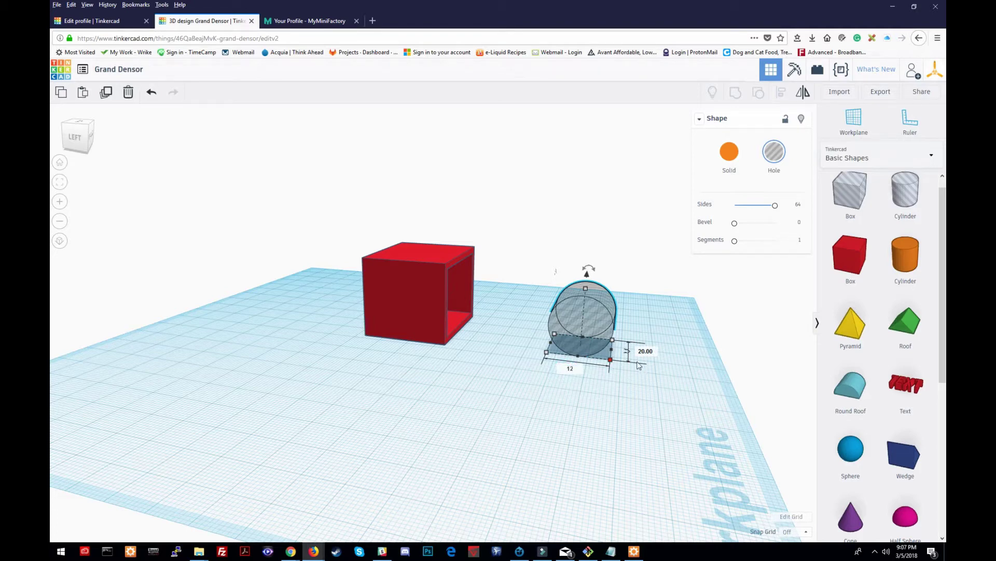
text(12)
key(Tab)
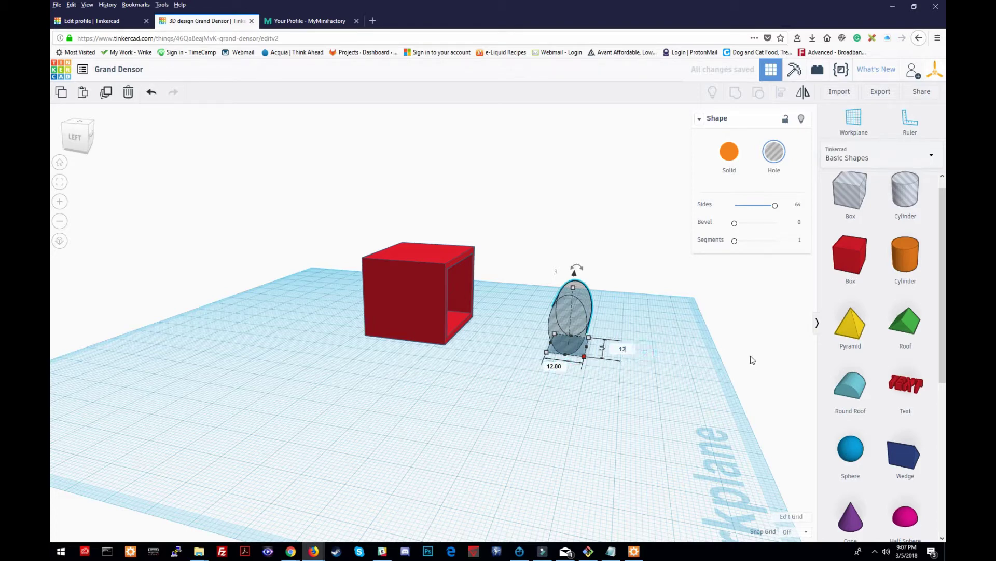
key(Return)
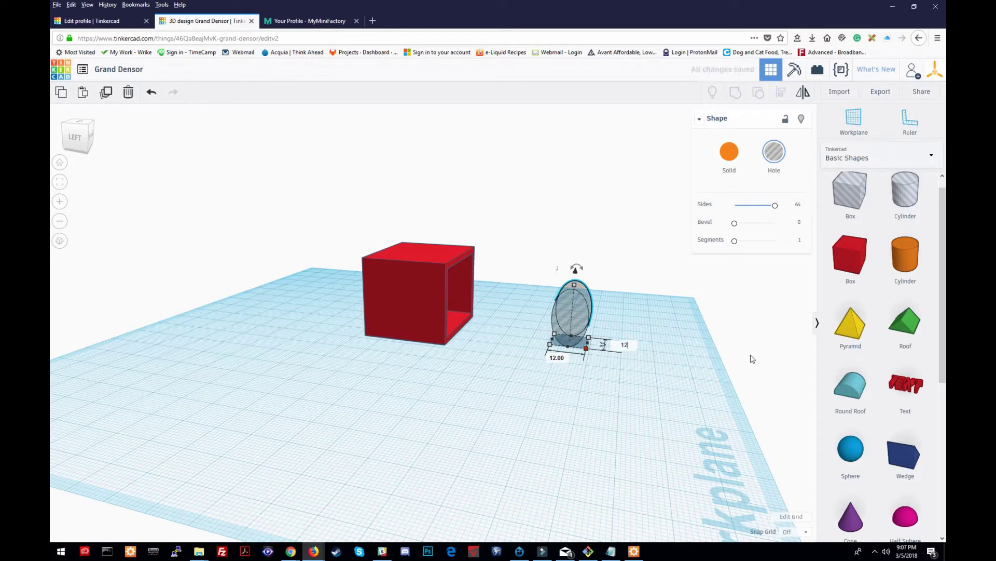
key(Return)
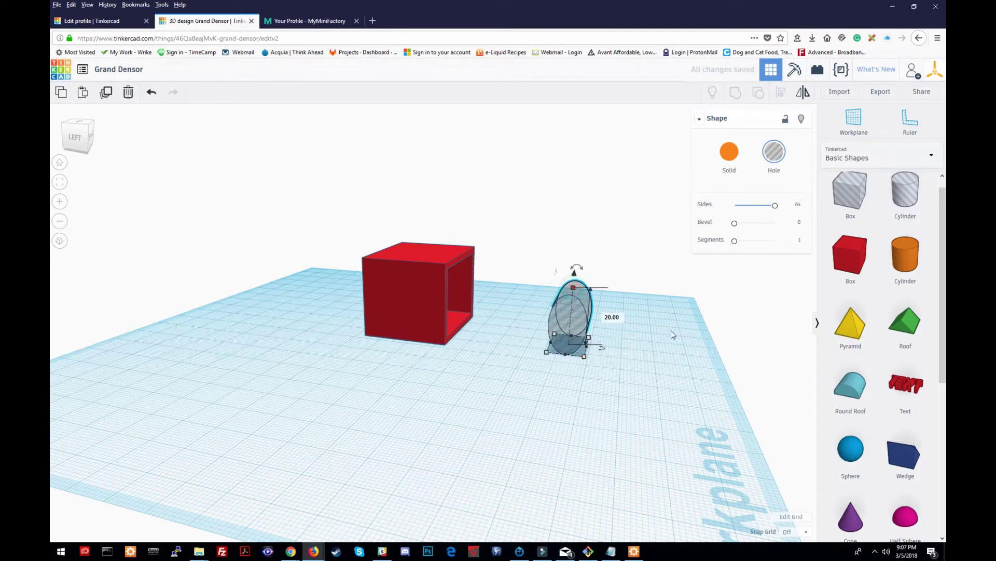
click(616, 316)
key(Return)
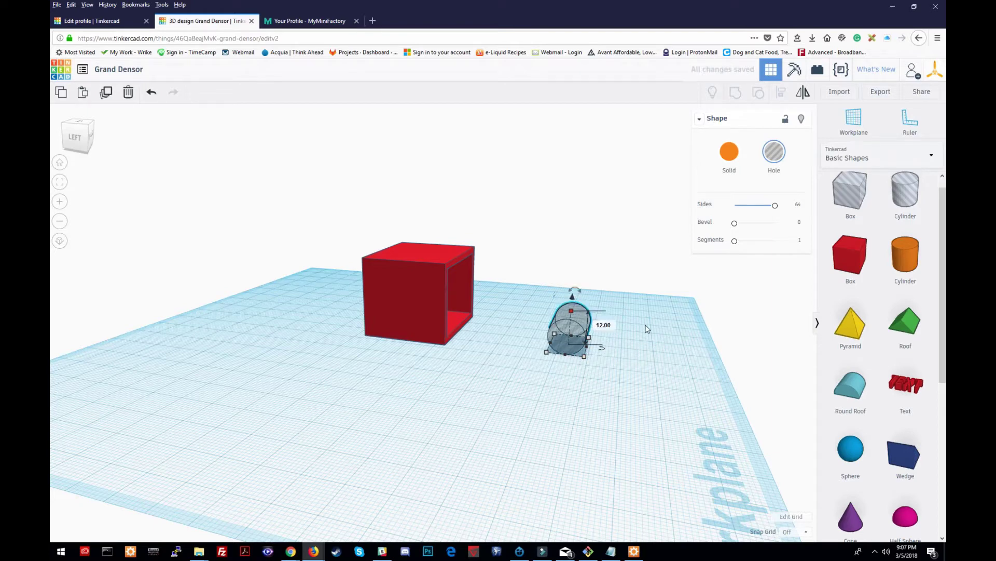
Move the hole cylinder beside the hollow box's closed left wall and select both shapes.
click(706, 362)
drag(569, 328, 356, 374)
right_drag(430, 427, 481, 427)
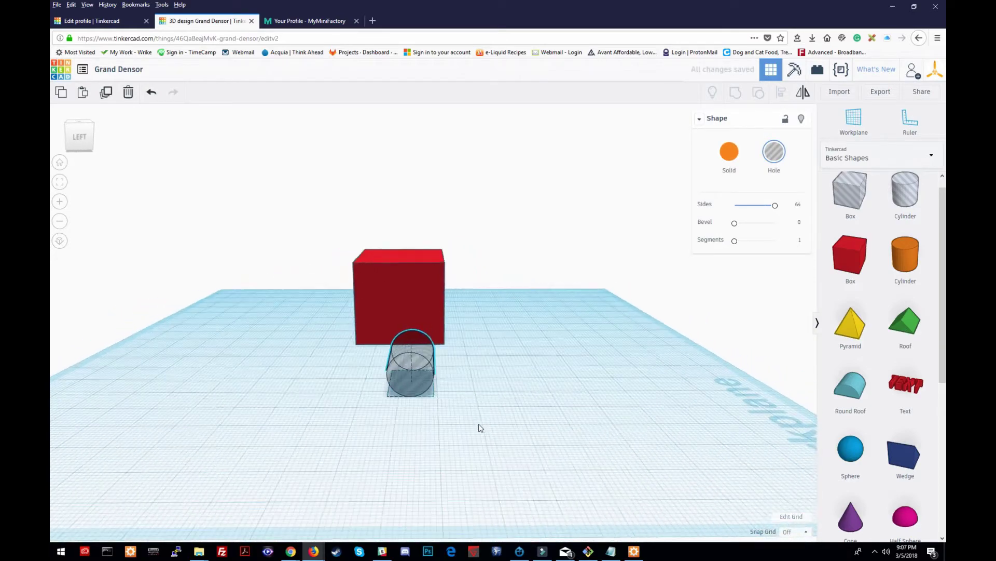
drag(333, 413, 510, 268)
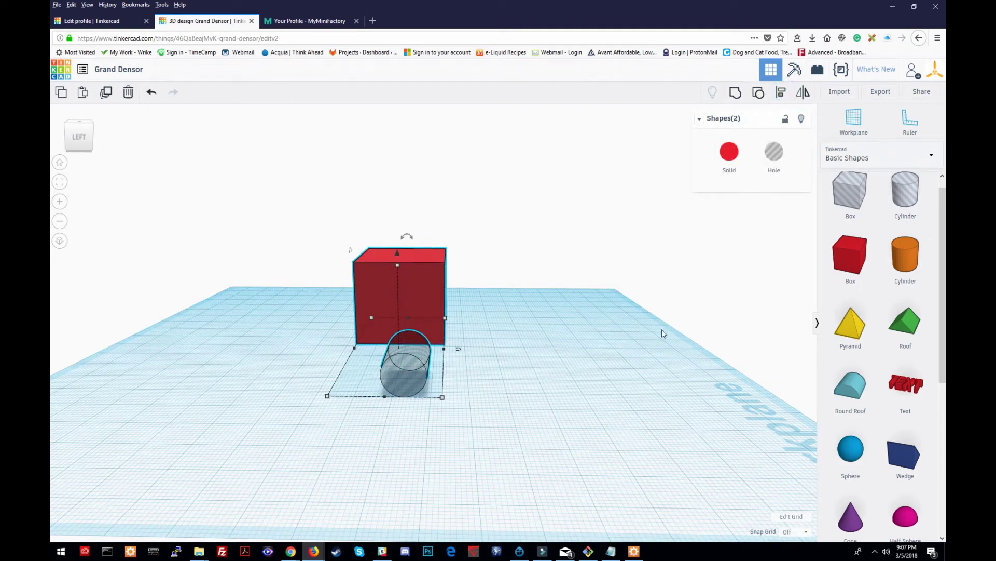
Align the hole cylinder with the hollow box so it is centred on the side wall vertically and front to back.
click(781, 93)
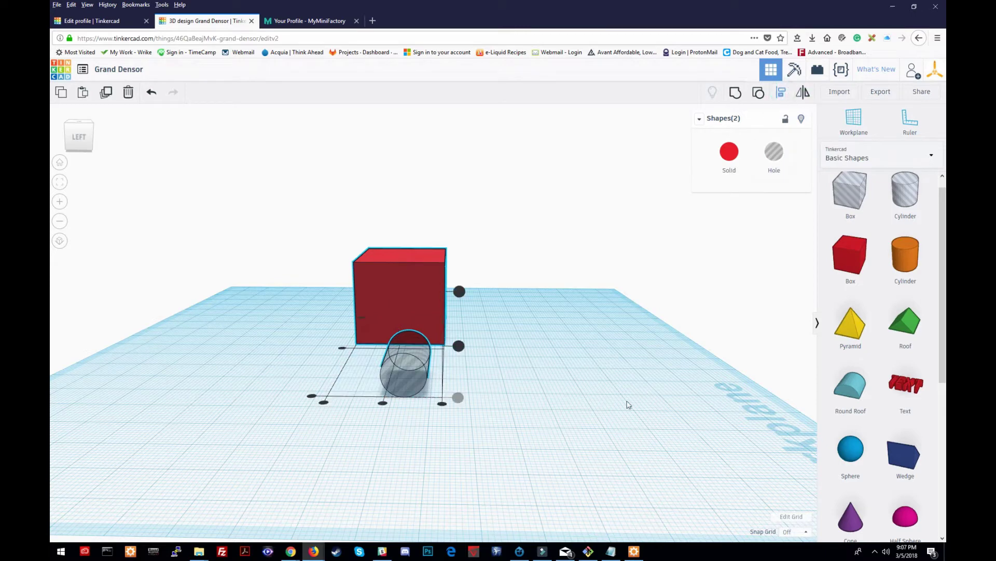
click(459, 346)
right_drag(524, 369, 393, 367)
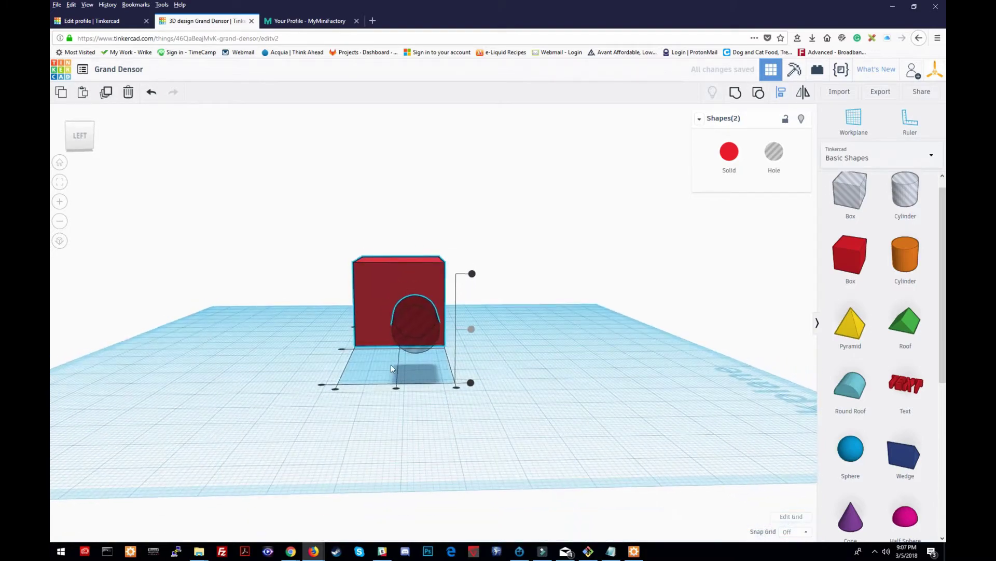
click(397, 388)
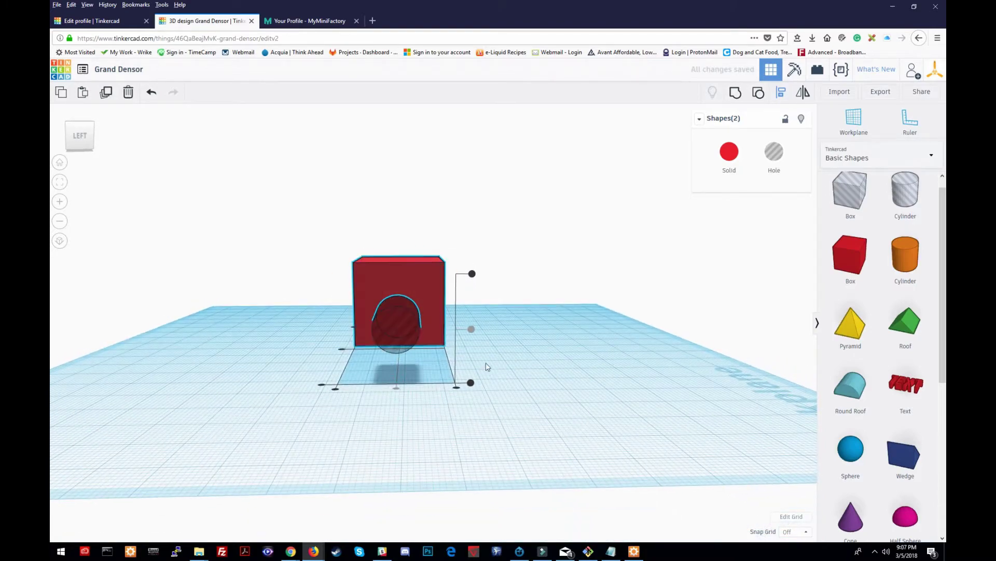
click(530, 341)
right_drag(527, 383, 382, 402)
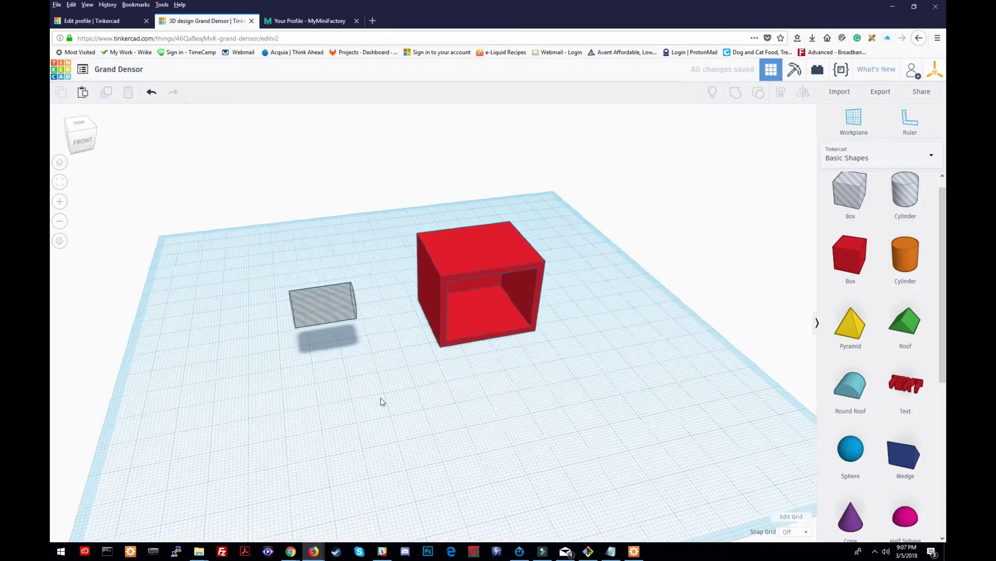
Set the snap grid to 2.0 mm and move the hole cylinder sideways until it passes through the box's left wall.
click(339, 301)
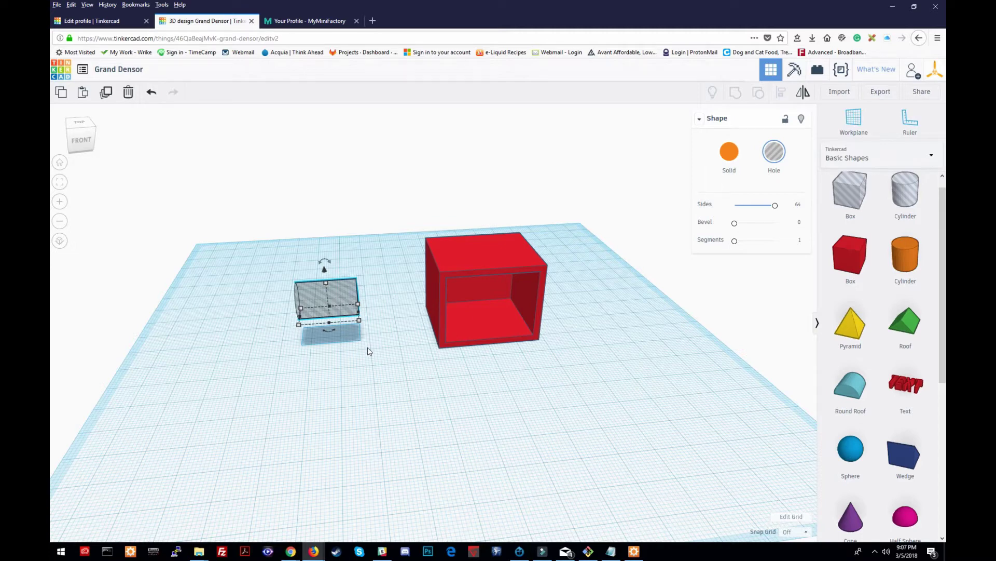
click(794, 531)
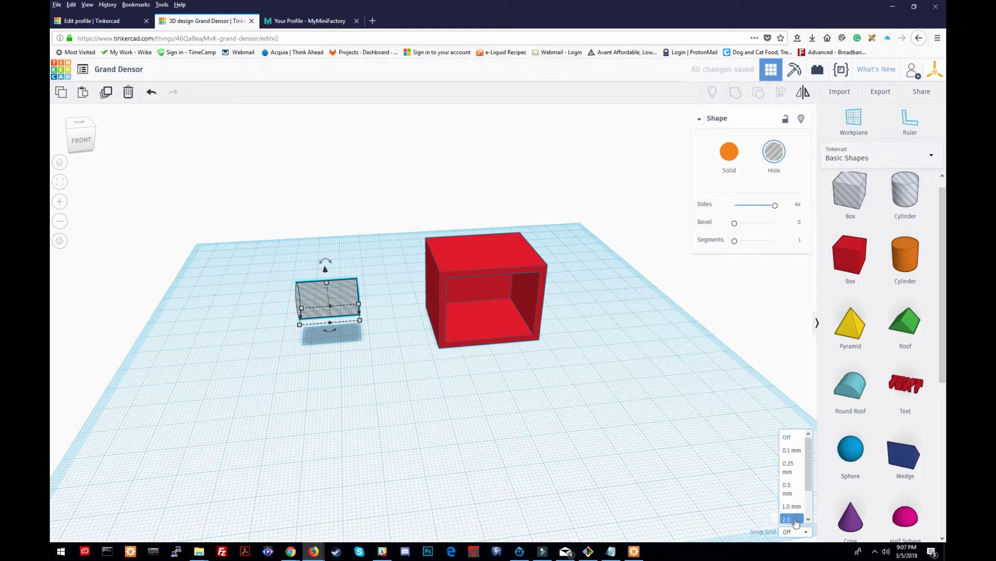
click(792, 518)
key(Right)
key(Right)
key(Right)
key(Right)
key(Right)
key(Right)
key(Right)
key(Right)
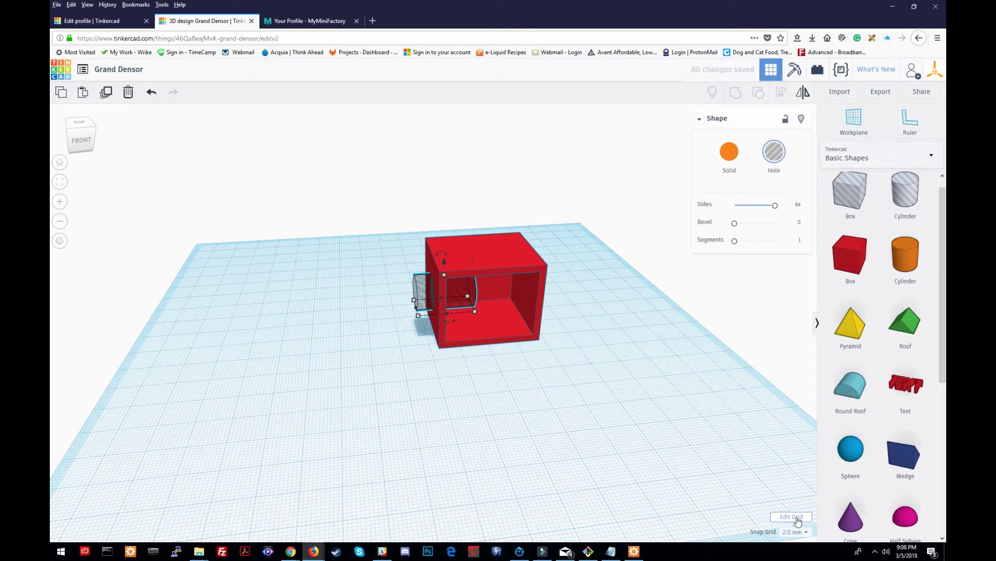
click(405, 435)
Turn the snap grid off and group the hole cylinder with the box to cut the round opening.
click(794, 531)
click(786, 437)
right_drag(332, 407, 545, 396)
drag(248, 385, 480, 219)
right_drag(578, 385, 572, 349)
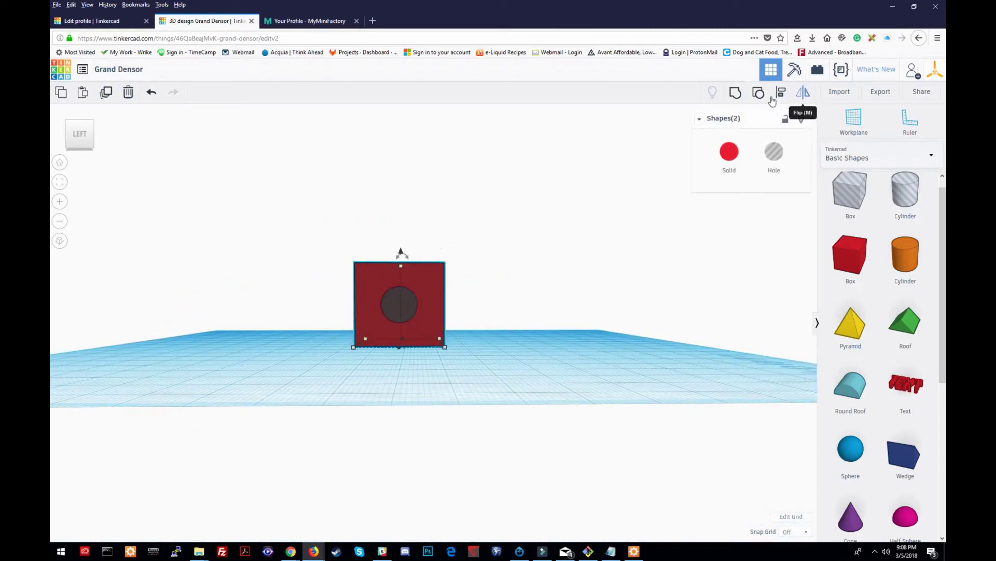
click(735, 92)
click(619, 333)
Place a hole box beside the red box and resize it to 8 mm wide, 5 mm thick and 8 mm high.
right_drag(619, 332, 676, 370)
right_drag(252, 405, 427, 394)
drag(851, 201, 529, 377)
right_drag(602, 354, 481, 403)
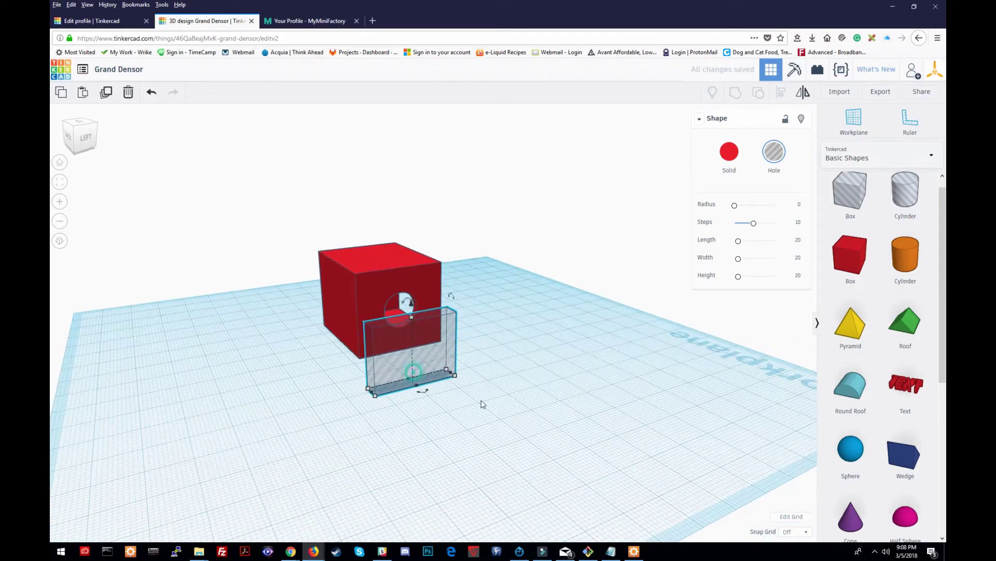
click(455, 375)
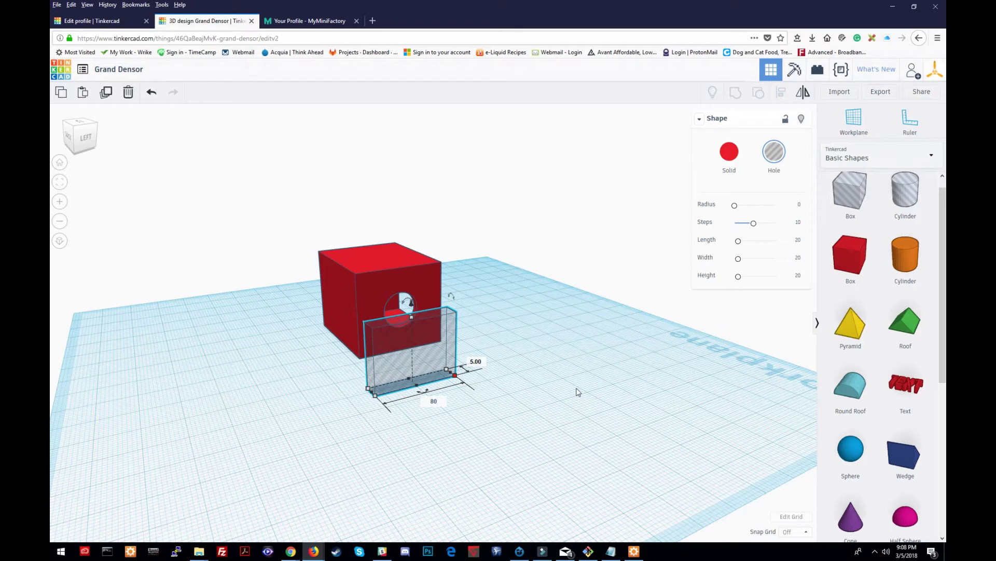
text(80)
key(Return)
key(Return)
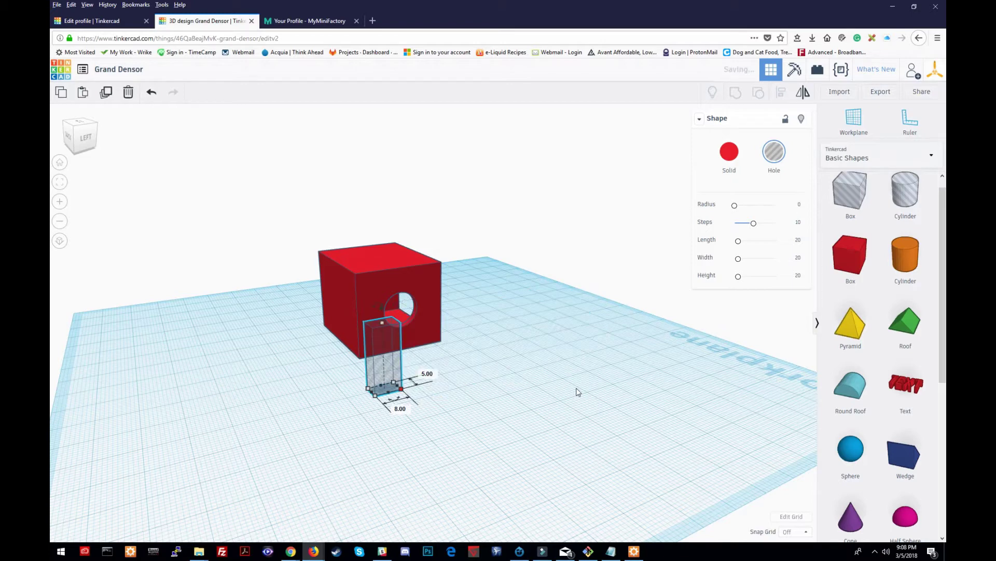
click(382, 324)
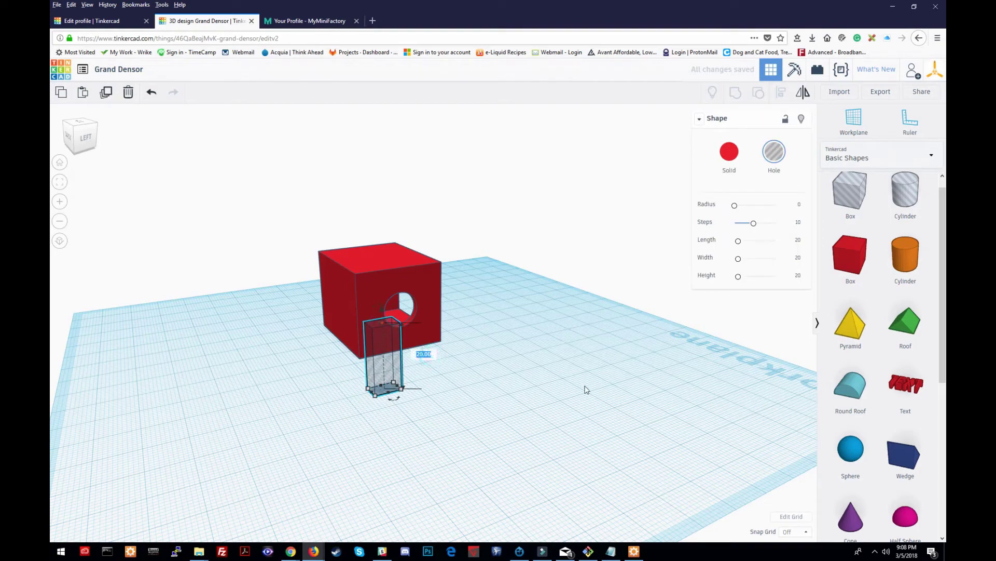
key(Return)
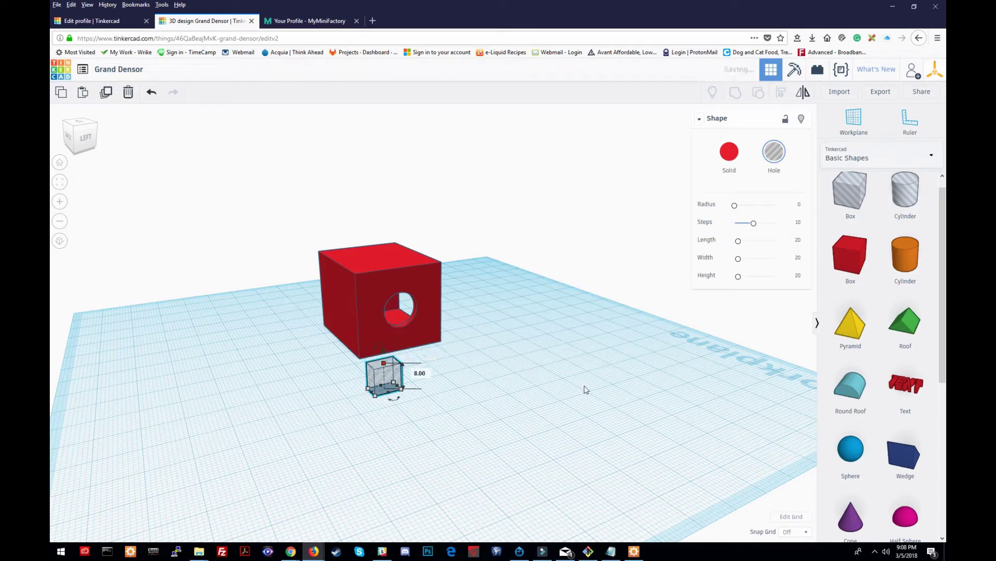
click(581, 389)
Move the small hole box in front of the red box's closed back wall.
right_drag(233, 414, 524, 399)
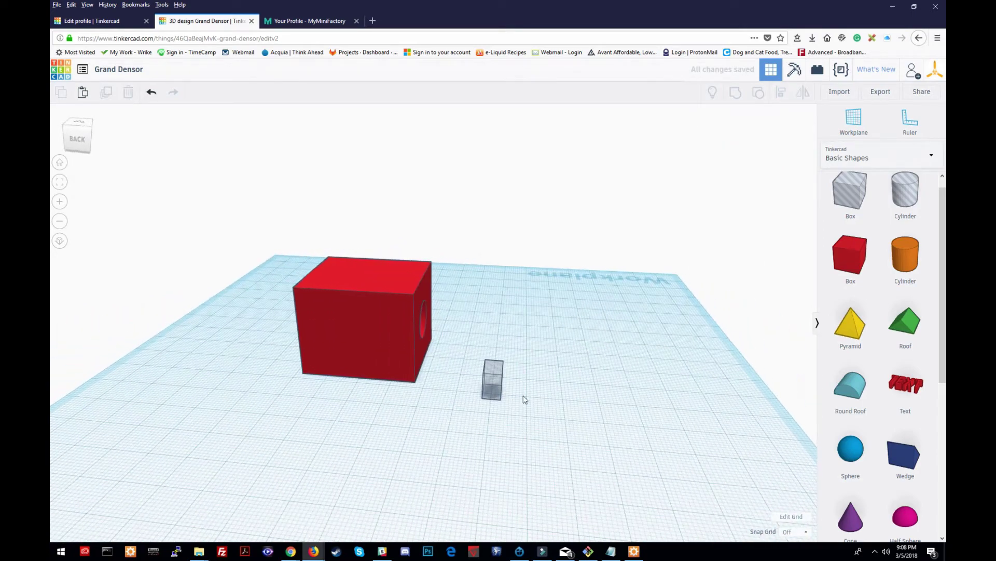
drag(501, 385, 356, 402)
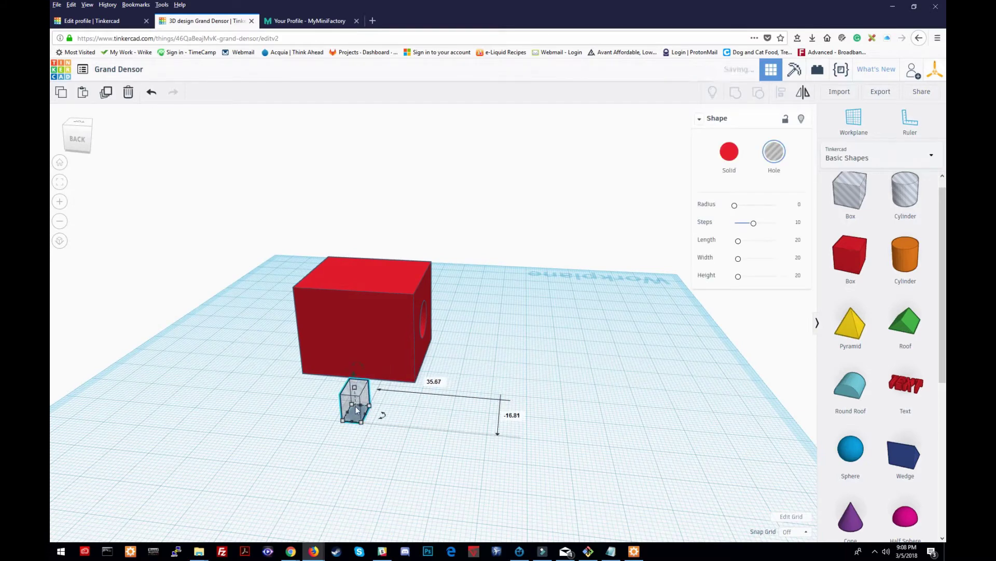
click(330, 453)
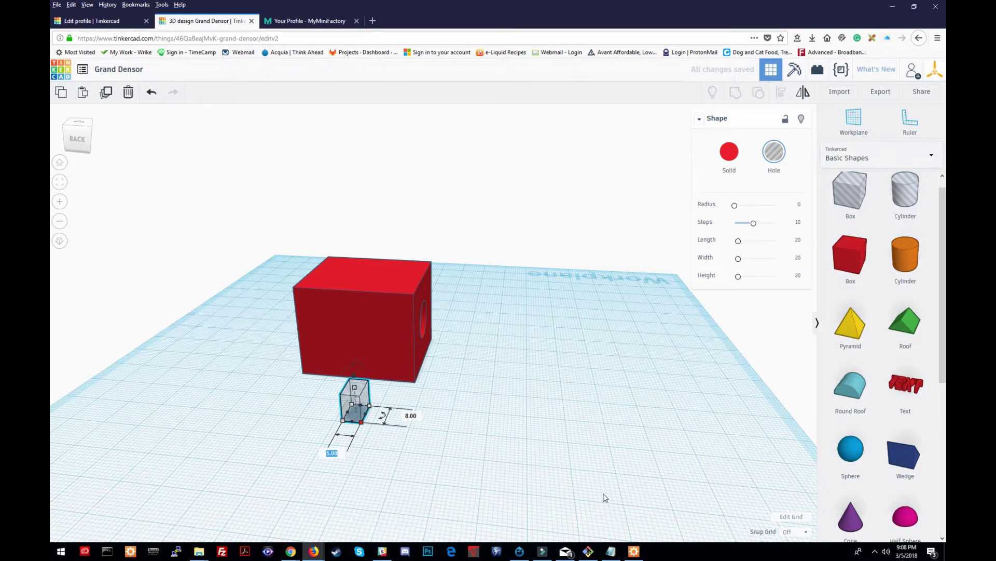
click(530, 411)
right_drag(500, 436, 534, 400)
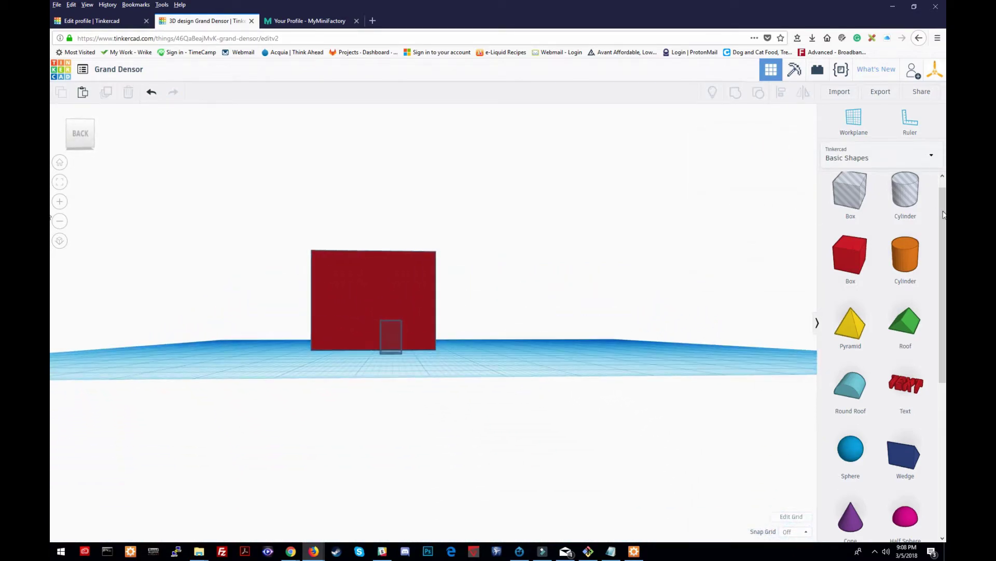
right_drag(658, 292, 655, 299)
Place a round roof beside the hole box and rotate it 90° about two axes so it stands as an upright half cylinder.
drag(851, 387, 562, 375)
click(653, 354)
click(579, 358)
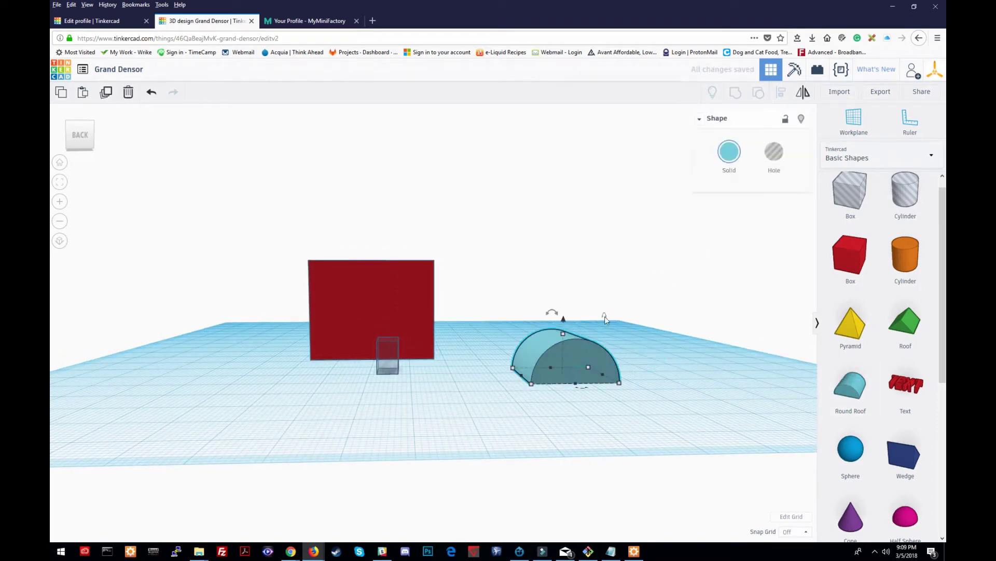
mouse_move(560, 317)
drag(562, 318, 621, 344)
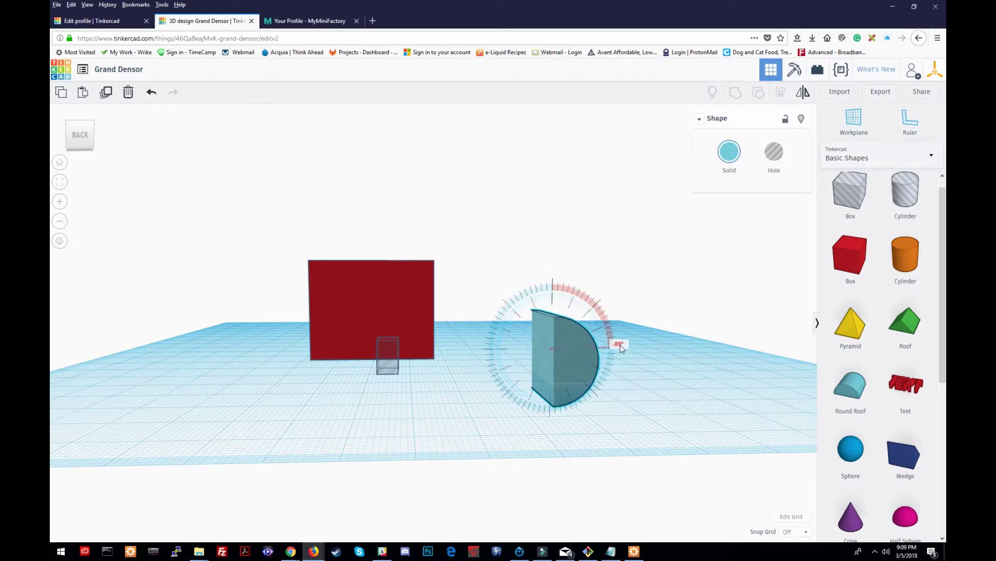
click(685, 426)
click(535, 355)
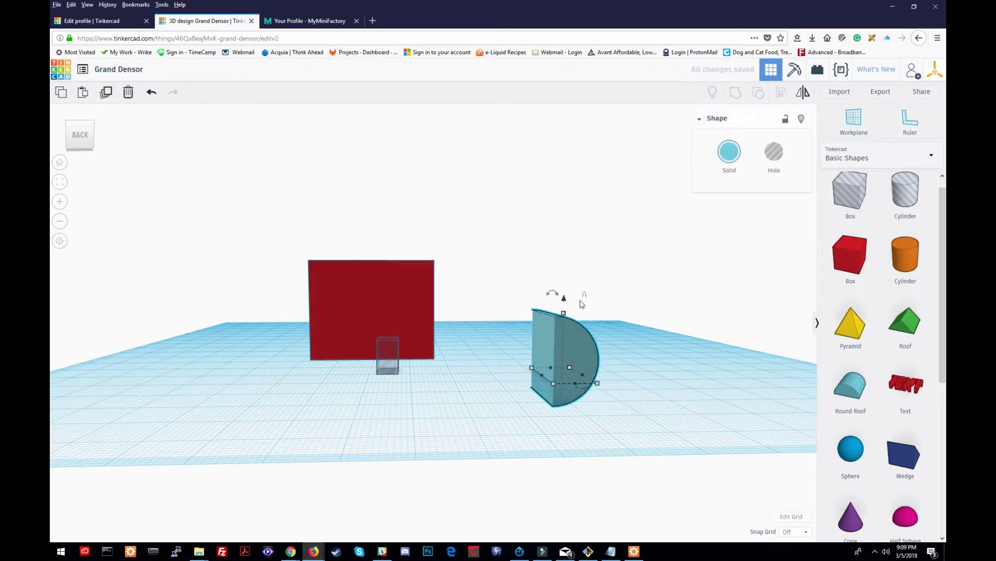
mouse_move(586, 297)
drag(586, 297, 523, 323)
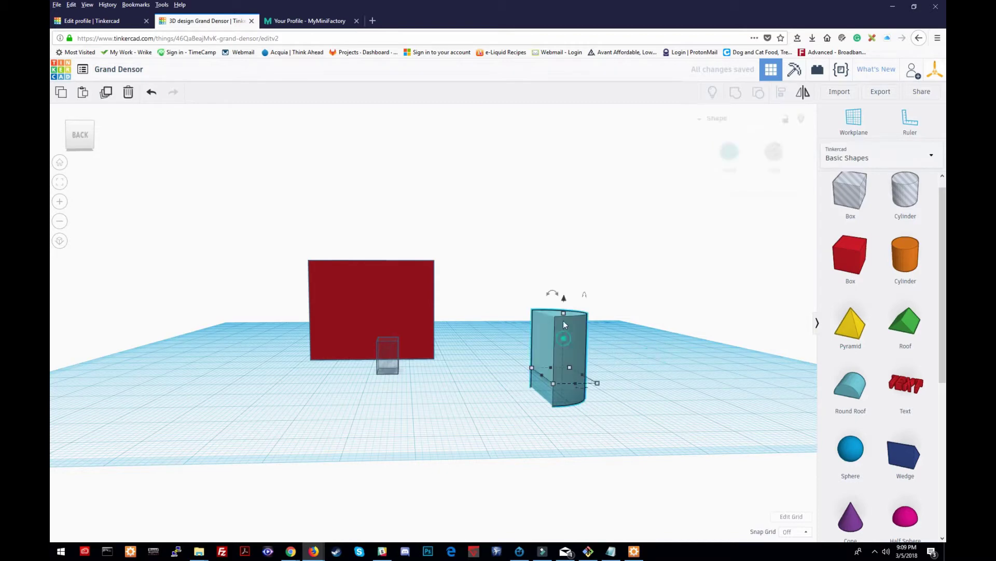
Raise the round roof to elevation 0 on the workplane and shrink its height to about 6.27 mm.
drag(565, 300, 567, 279)
click(615, 382)
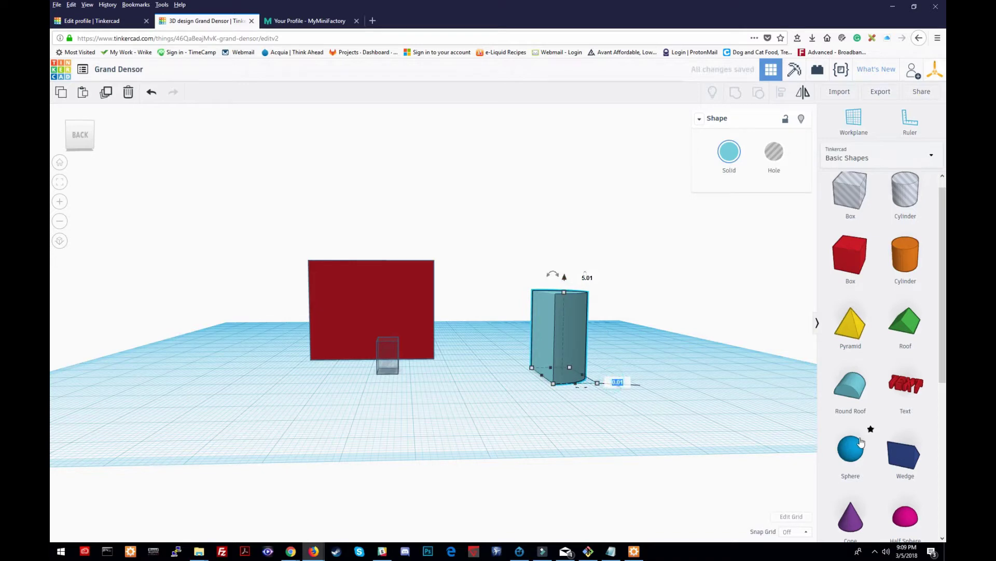
text(0)
key(Return)
click(751, 423)
click(564, 319)
drag(564, 292, 566, 351)
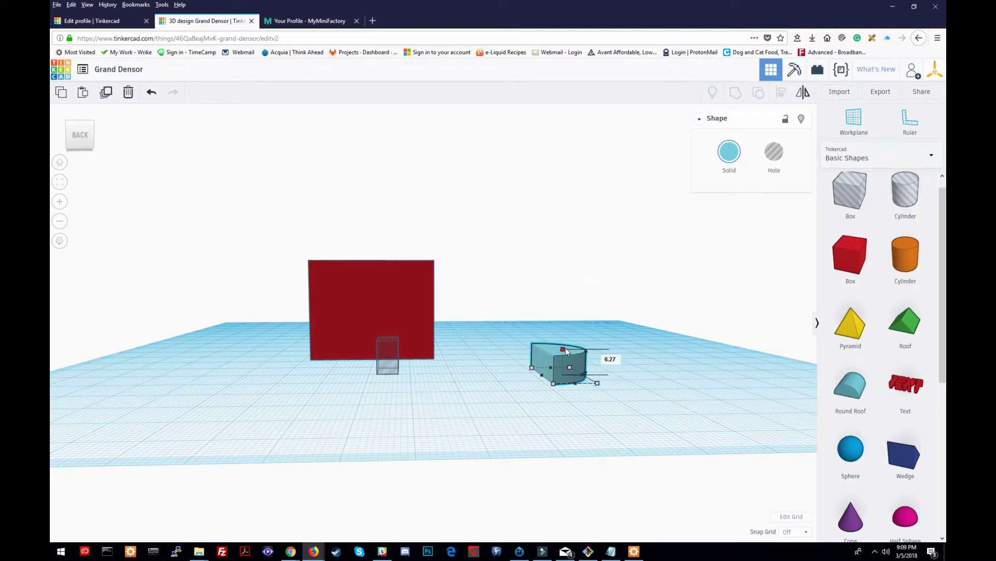
drag(566, 351, 566, 351)
click(638, 416)
Set the length of the round roof's flat side to 8 mm to match the hole box.
click(388, 358)
right_drag(436, 394, 322, 387)
mouse_move(327, 426)
right_down()
mouse_move(600, 461)
mouse_move(560, 339)
right_up()
click(605, 332)
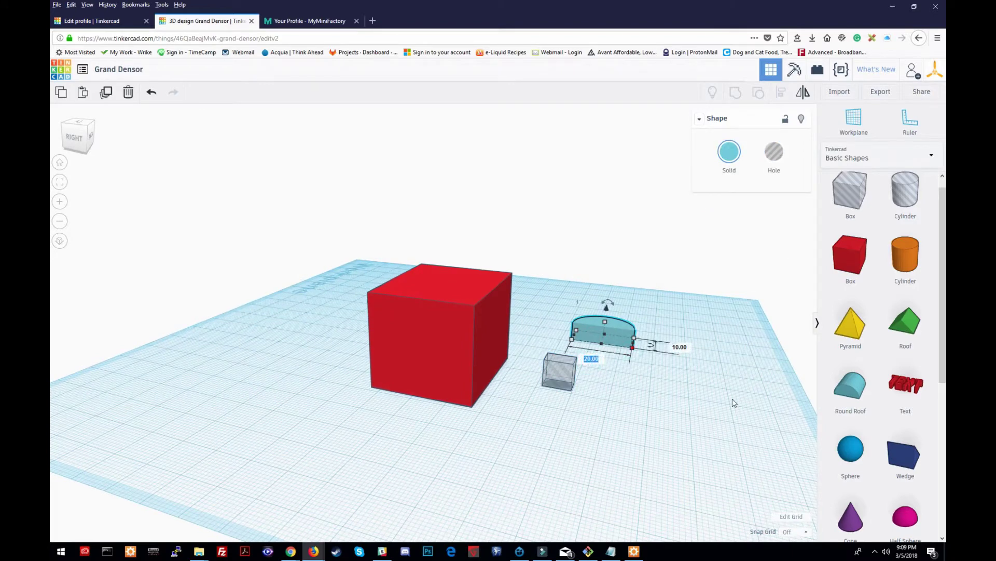
key(Return)
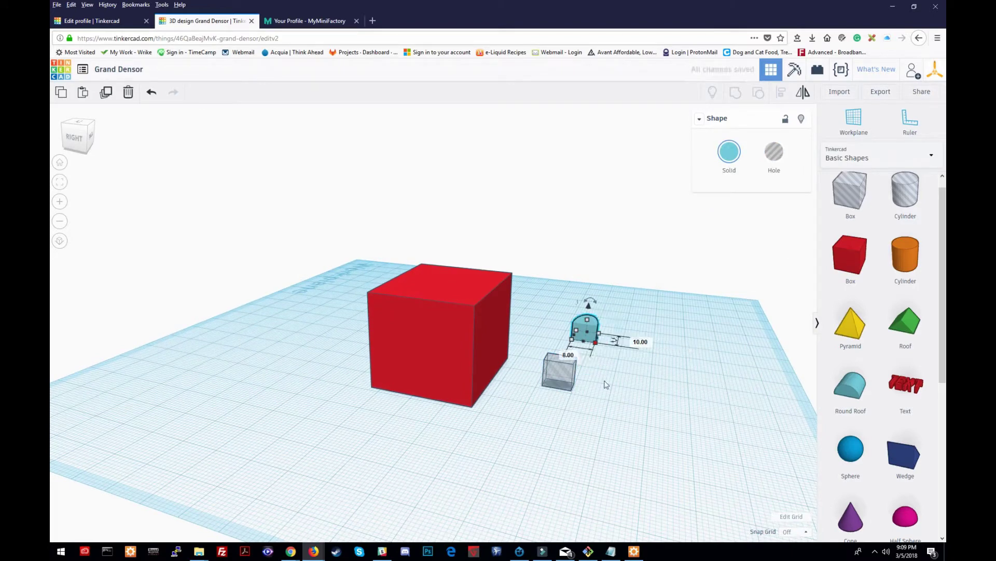
click(650, 396)
Set the round roof's depth, from its flat side to the curve, to 3 mm.
right_drag(677, 369, 561, 474)
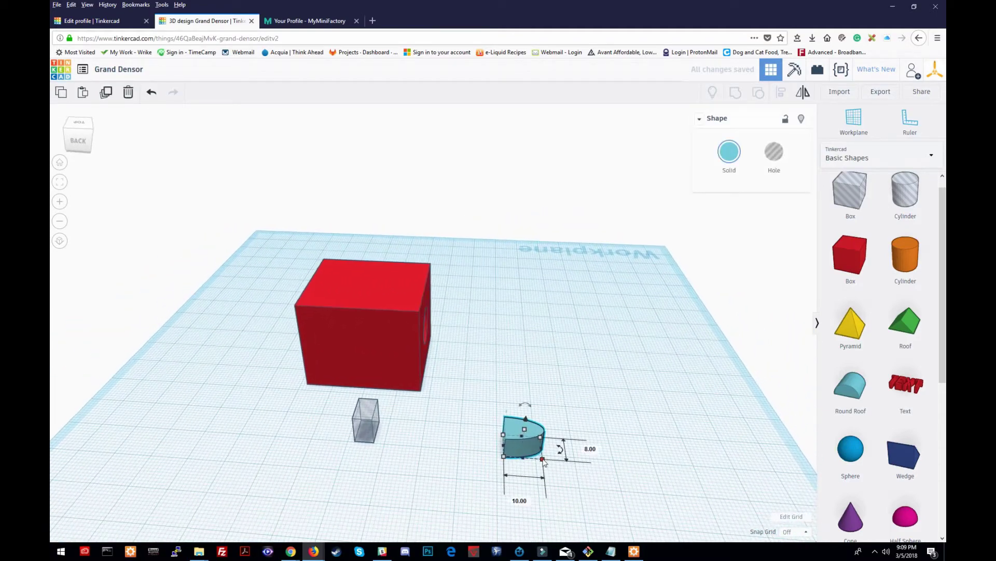
click(524, 502)
key(Return)
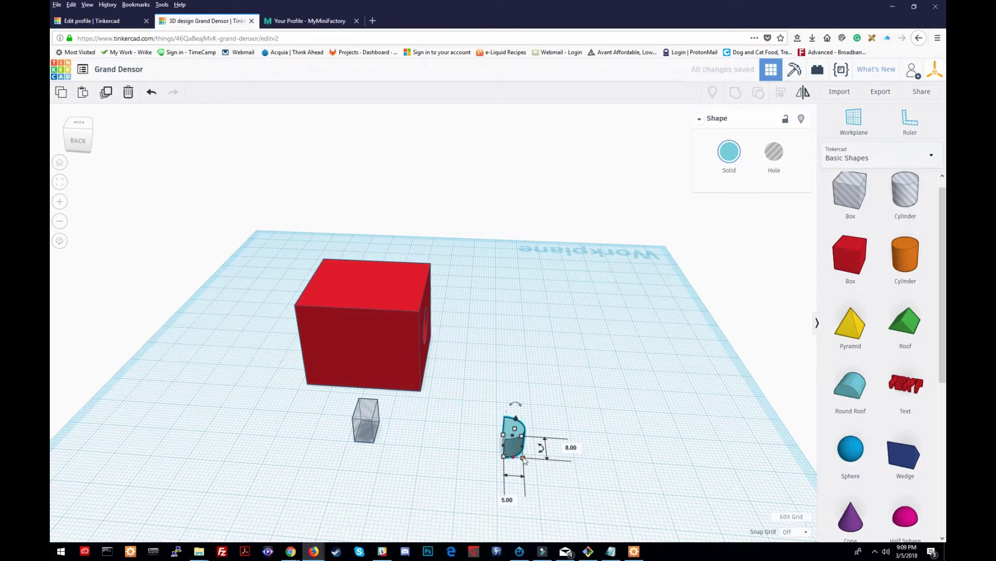
click(511, 500)
text(3)
key(Return)
Move the round roof's flat side against the small hole box and turn the roof into a hole.
drag(513, 432, 388, 416)
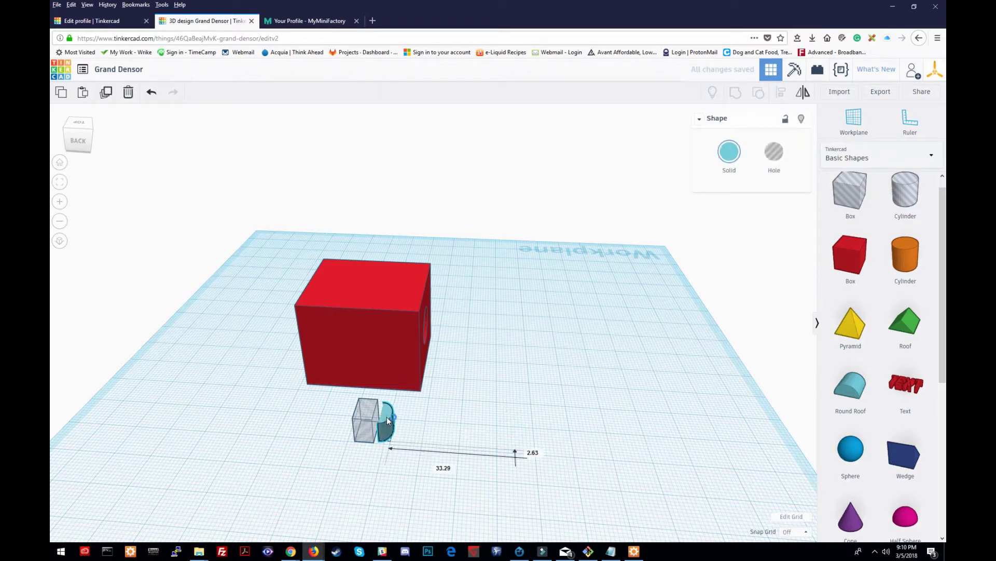
click(337, 466)
right_drag(337, 466, 424, 438)
click(413, 431)
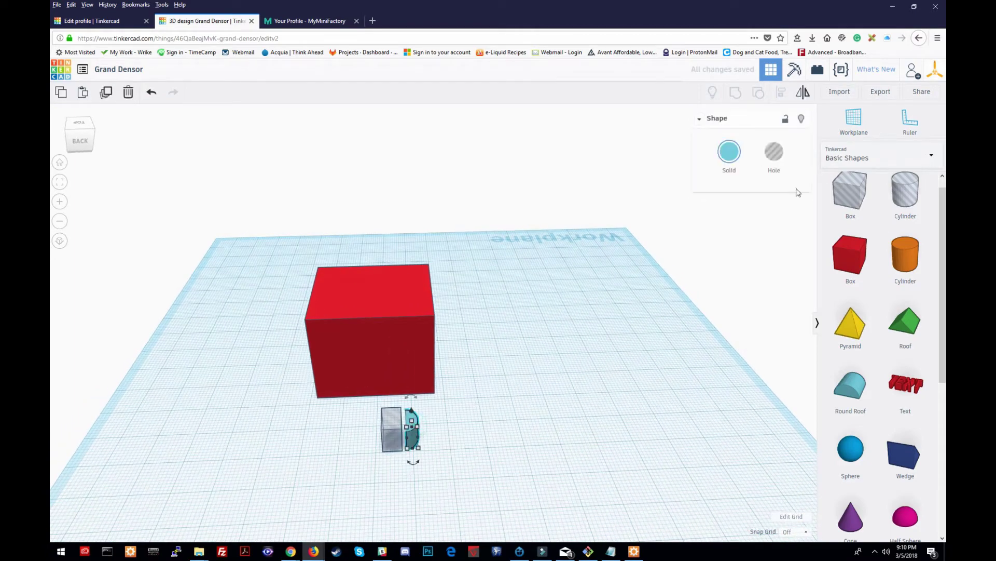
click(526, 434)
Select the hole box and the round roof hole and align them centred along their 8 mm sides.
drag(307, 474, 508, 418)
right_drag(523, 460, 702, 474)
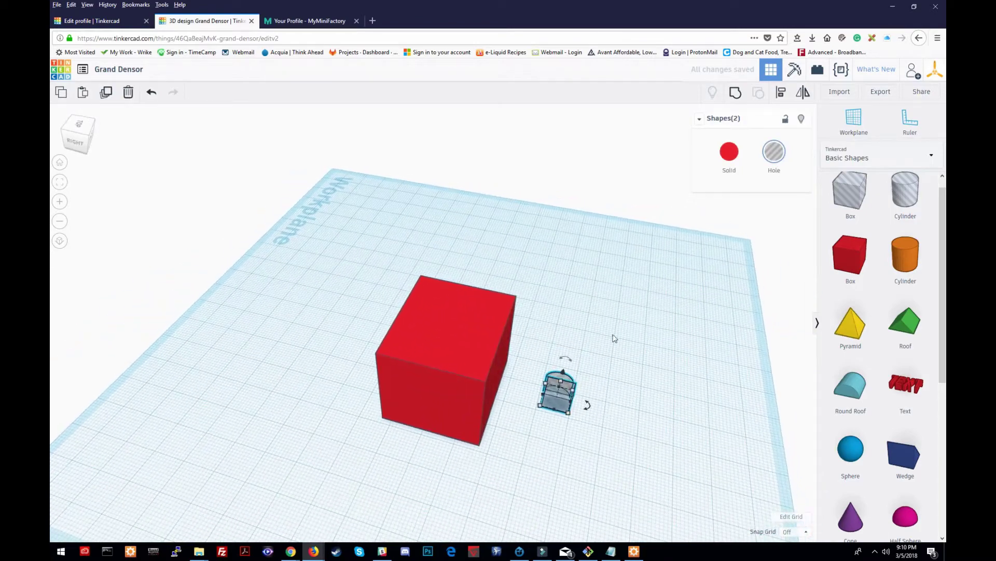
click(781, 92)
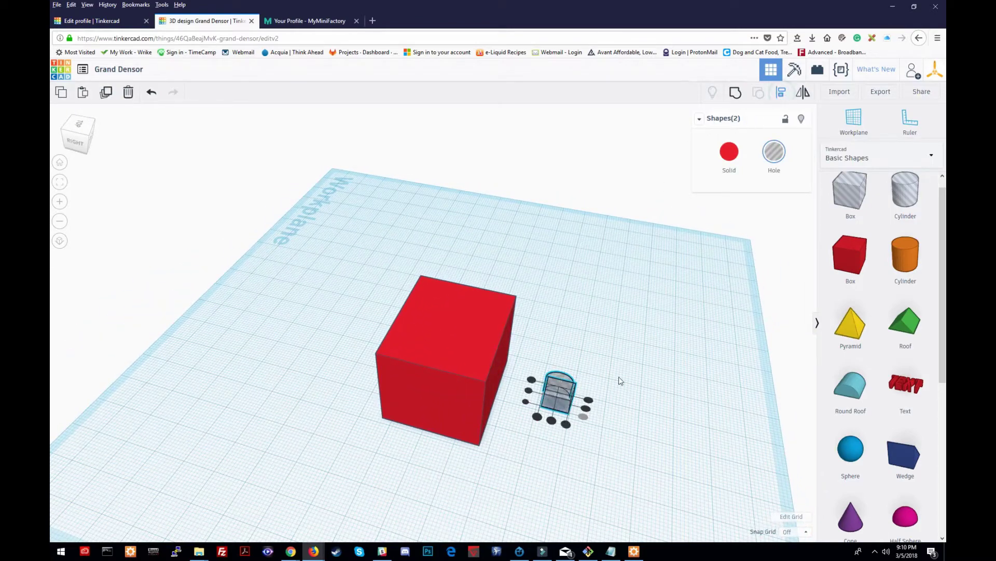
click(551, 421)
click(645, 399)
Set the round roof hole's height to 8 mm.
right_drag(667, 382, 508, 350)
click(439, 392)
drag(437, 391, 437, 385)
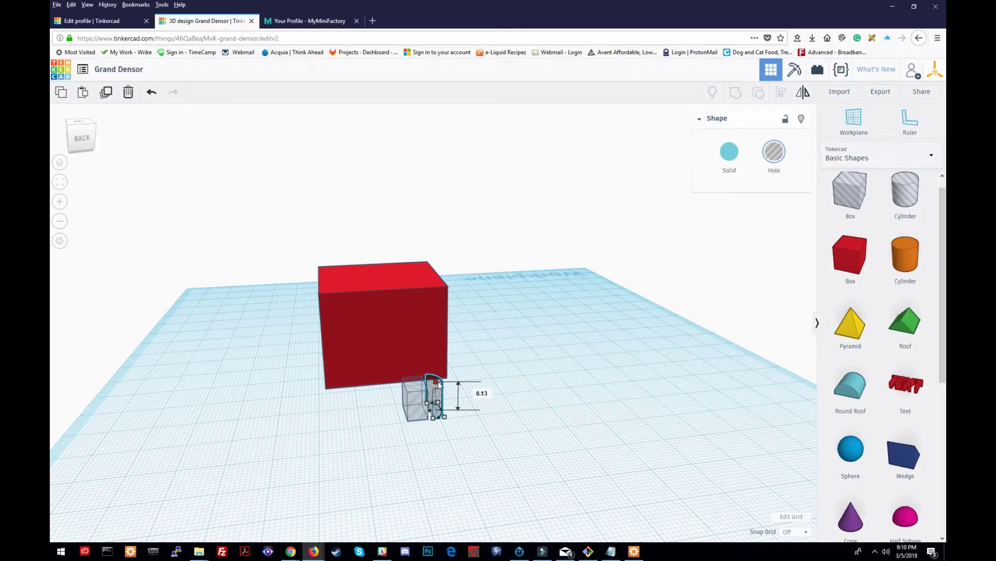
click(483, 394)
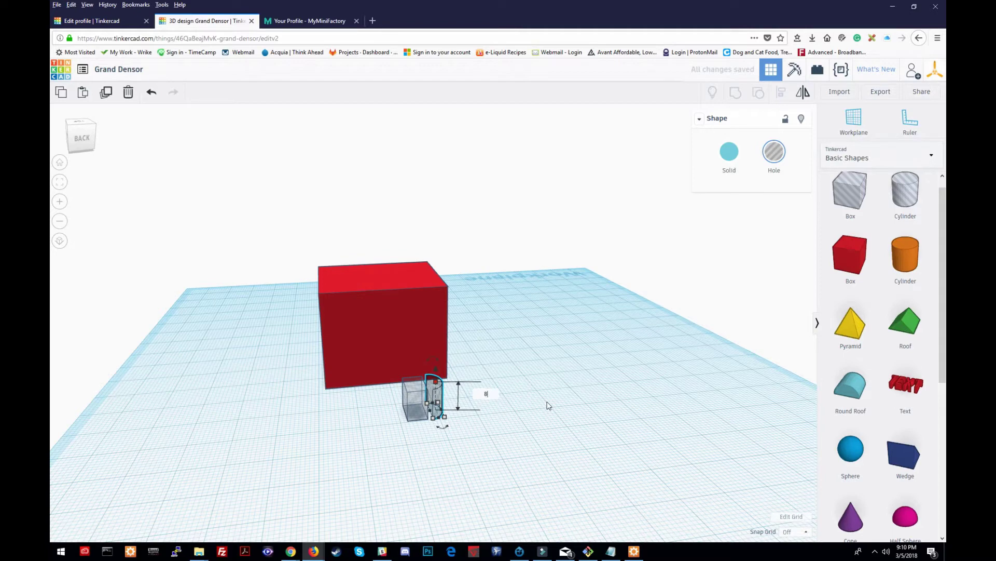
key(Return)
Nudge the small hole box sideways so it meets the flat side of the round roof hole.
click(416, 403)
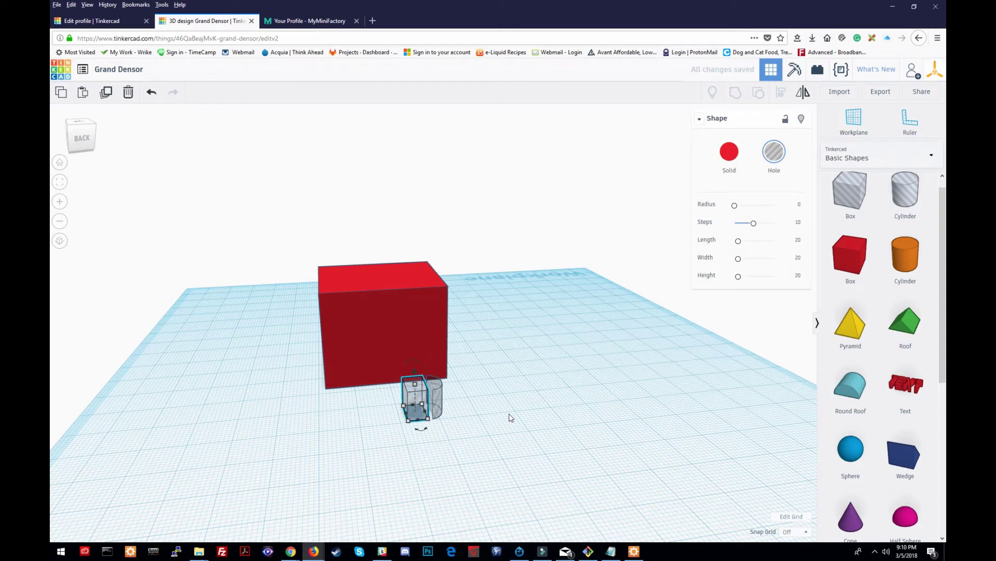
key(Right)
key(Right)
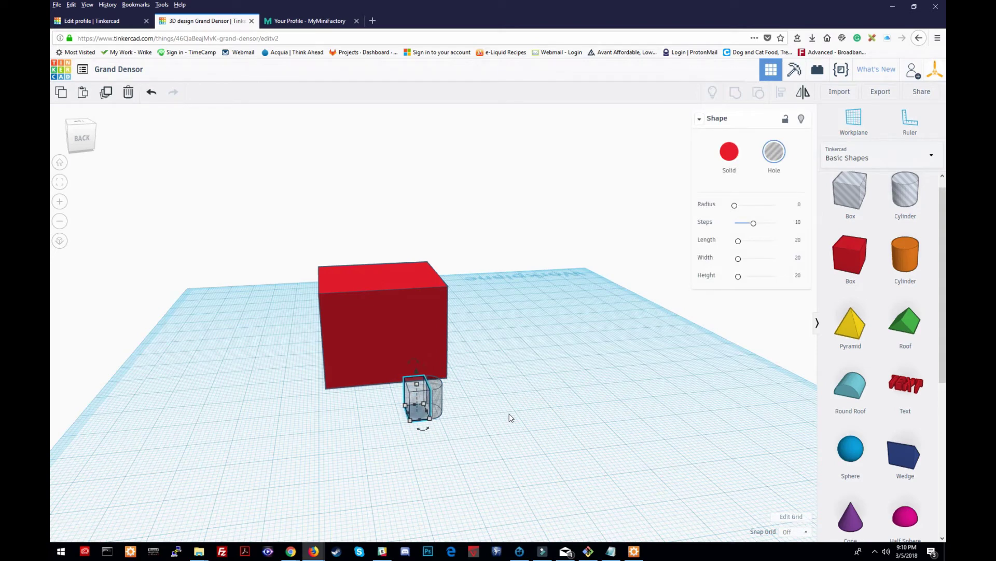
Nudge the small hole box two more increments toward the round roof hole so they overlap slightly.
key(Right)
key(Right)
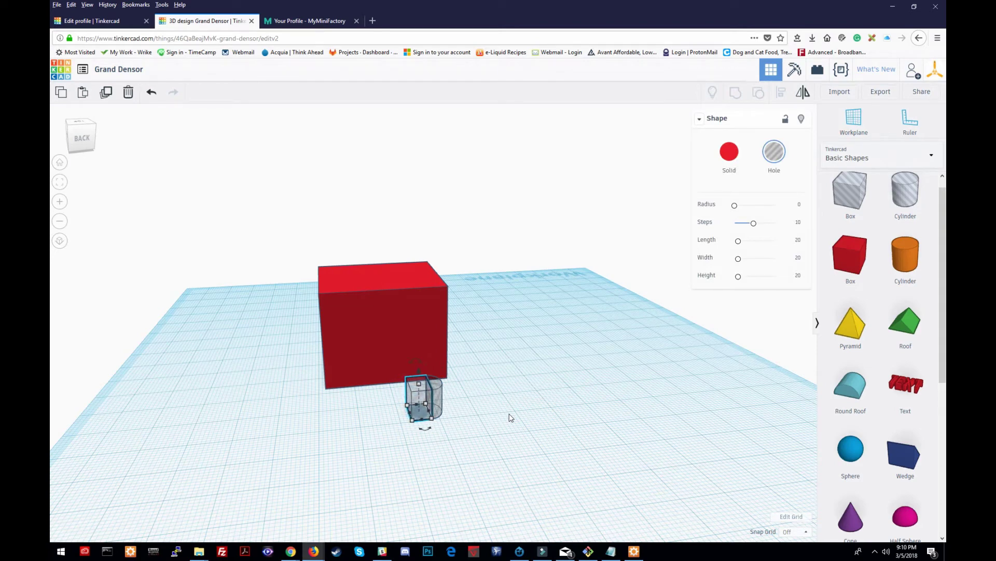
right_drag(510, 416, 380, 423)
scroll(380, 423, up, 5)
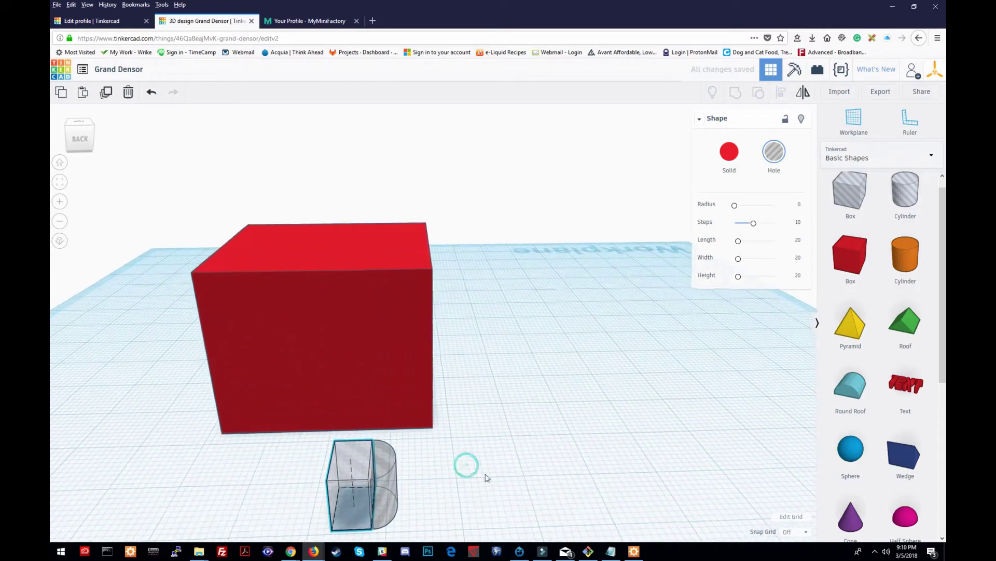
right_drag(502, 478, 476, 474)
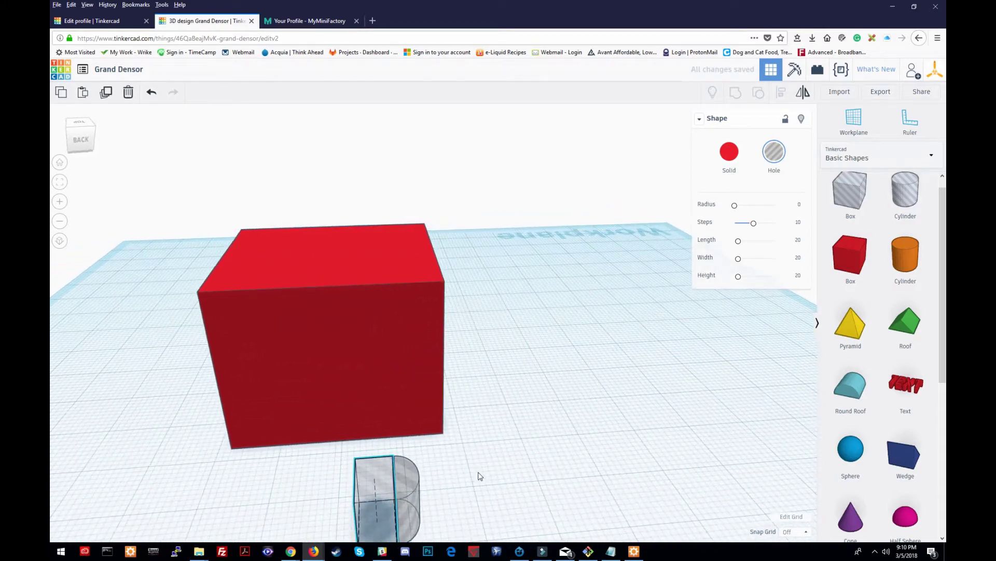
Select the small hole box and the round roof hole and group them into one hole shape.
click(419, 478)
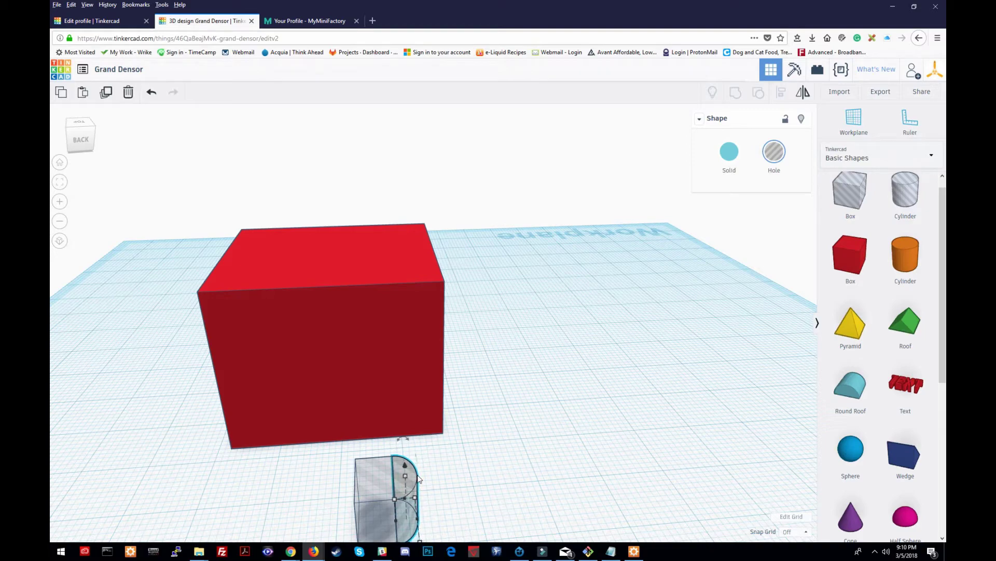
right_drag(485, 460, 462, 394)
drag(462, 394, 473, 406)
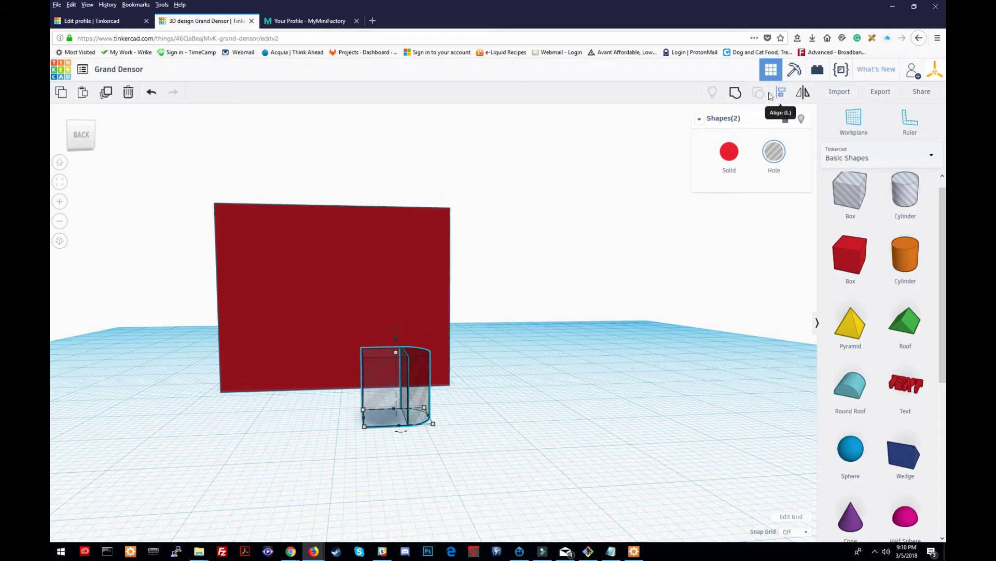
click(735, 91)
right_drag(586, 343, 578, 362)
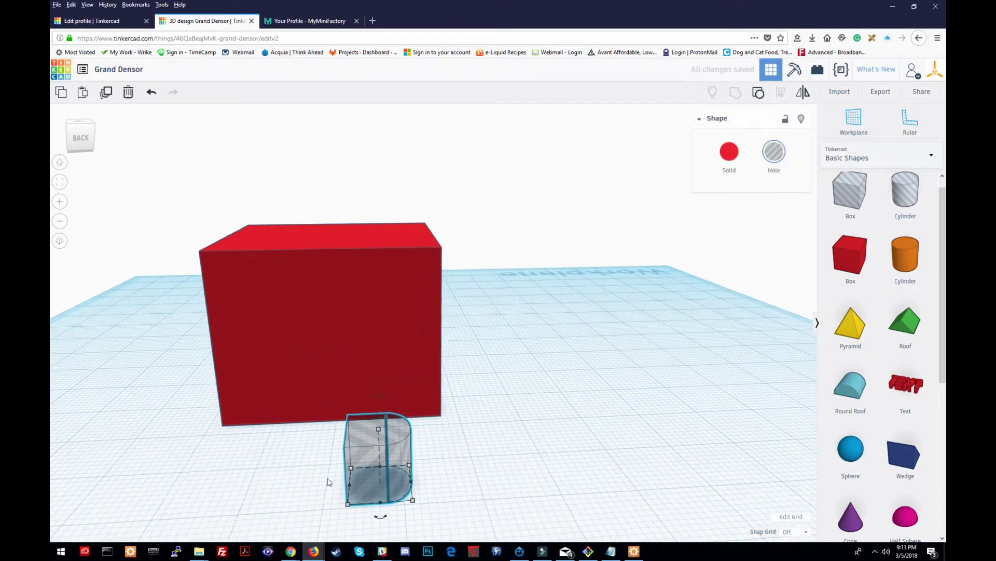
Move the grouped hole clear of the large box and rotate it so its D-shaped profile stands upright, parallel to the back wall.
drag(393, 444, 590, 381)
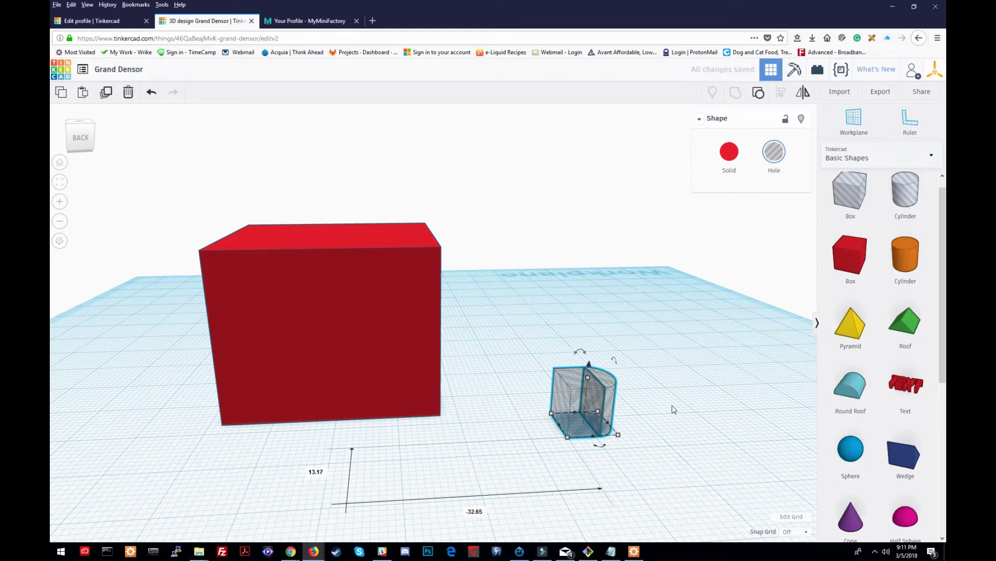
mouse_move(618, 368)
drag(616, 365, 644, 434)
click(667, 422)
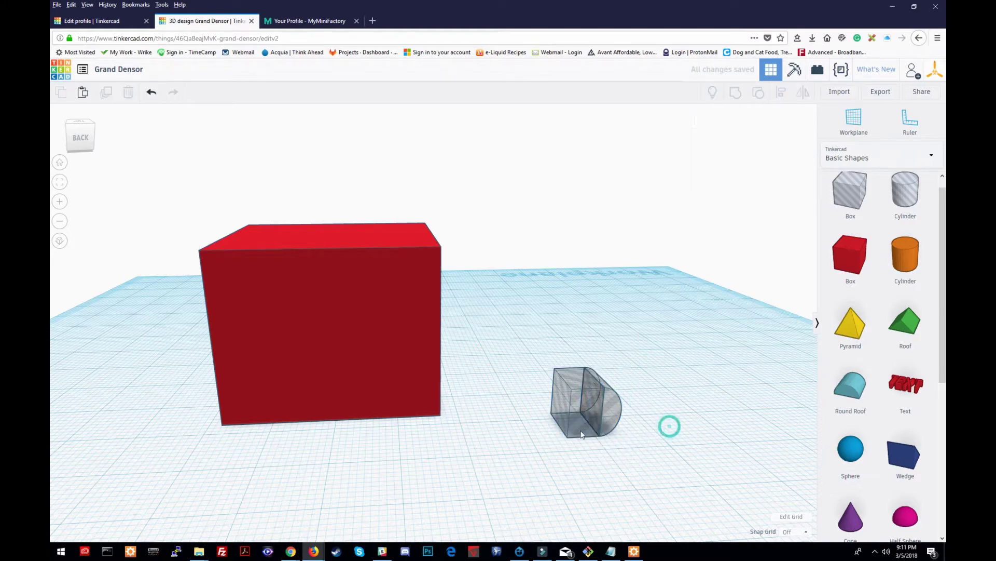
right_drag(678, 405, 646, 374)
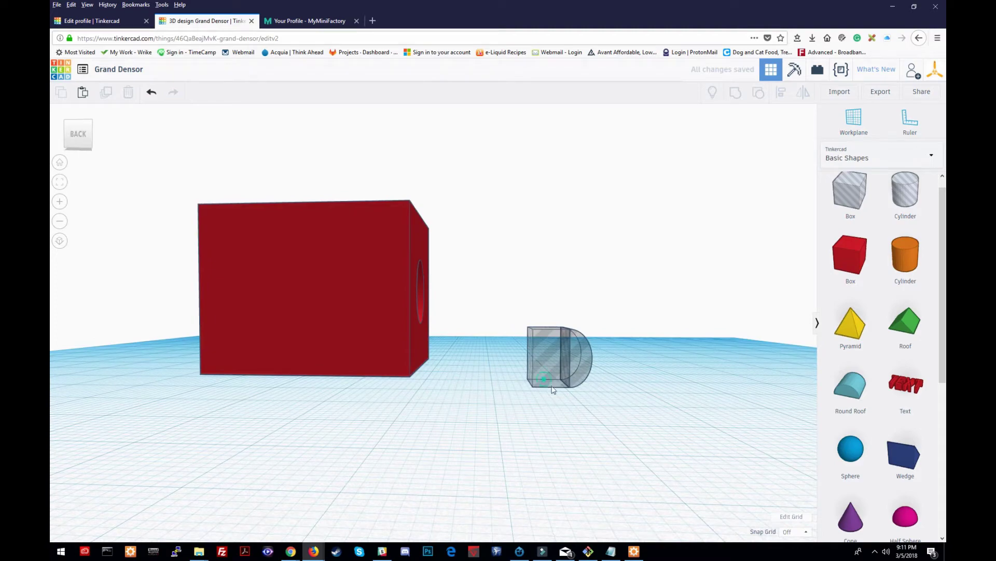
Ungroup the D-shaped piece and set the width of its small box part to 3 mm.
click(534, 358)
right_drag(595, 418, 574, 379)
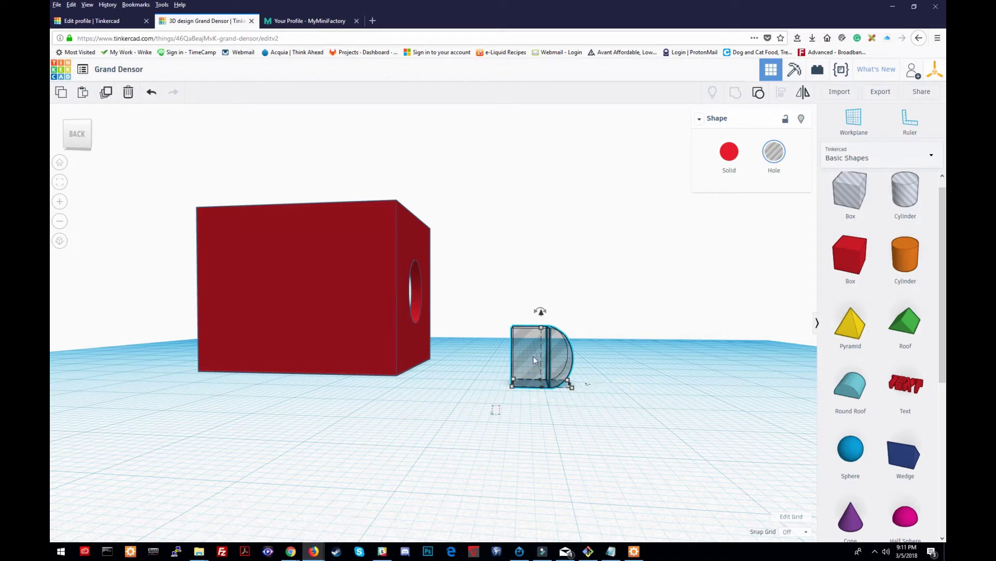
click(759, 92)
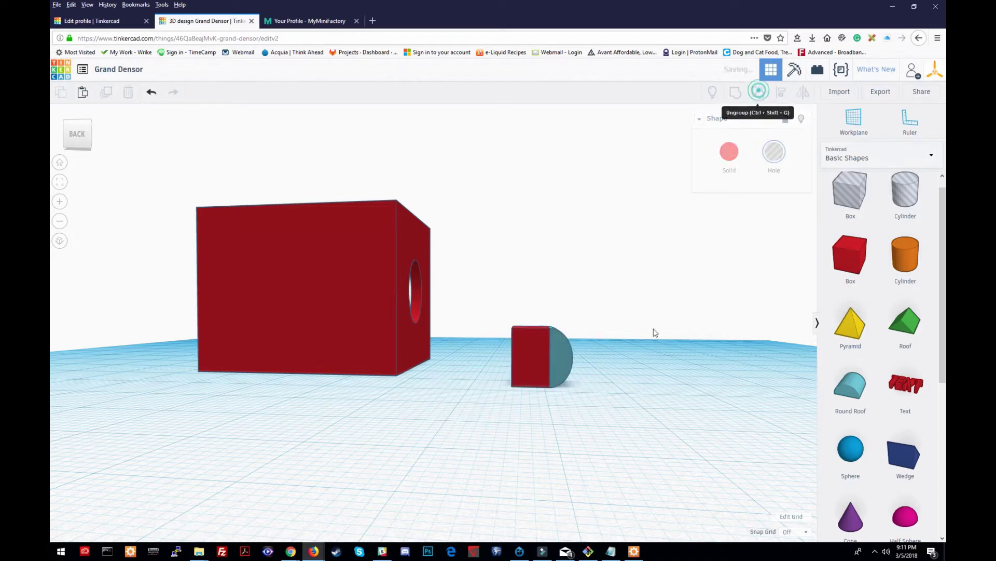
click(533, 372)
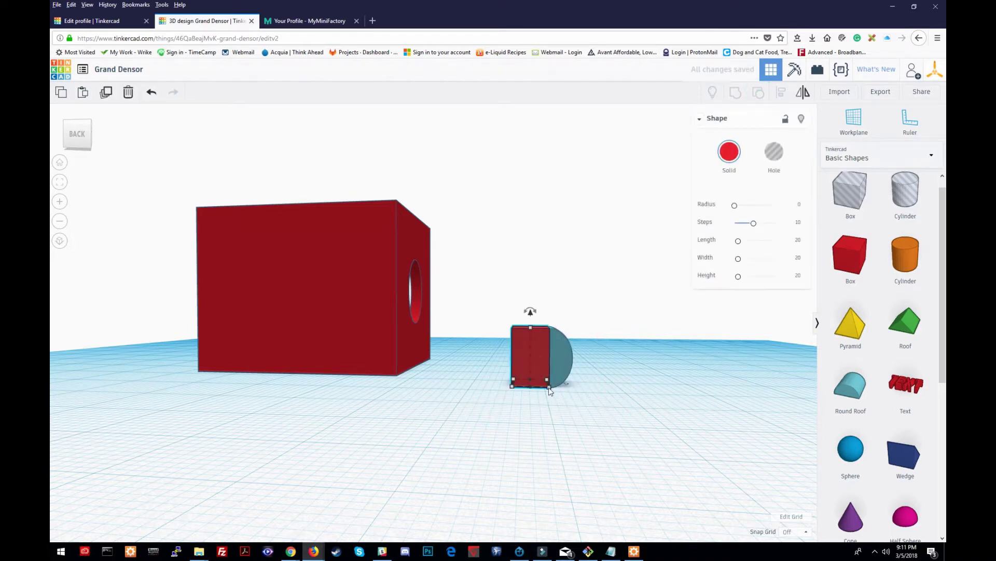
click(528, 393)
text(3.0)
key(Return)
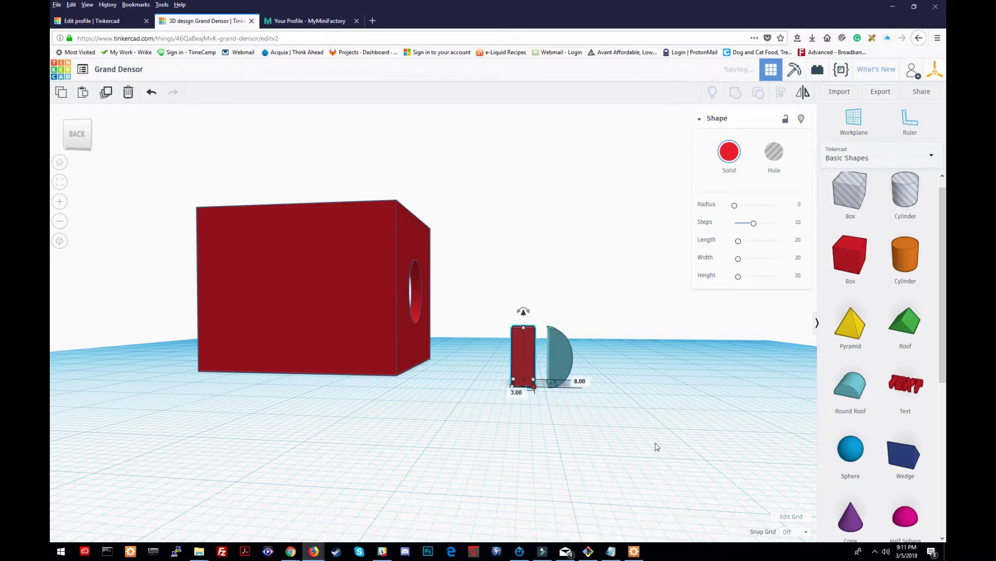
click(631, 426)
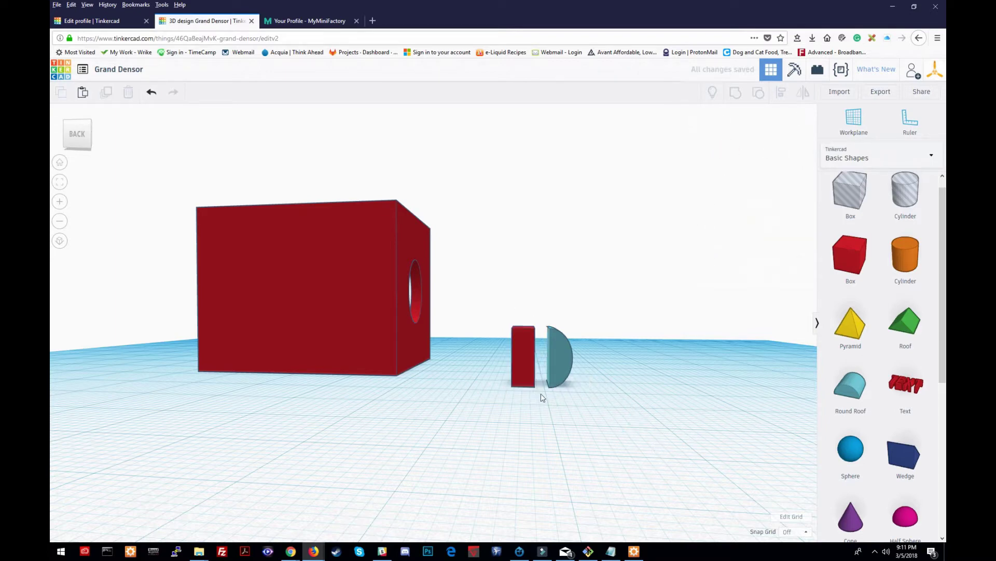
click(559, 369)
shift+click(523, 358)
click(780, 93)
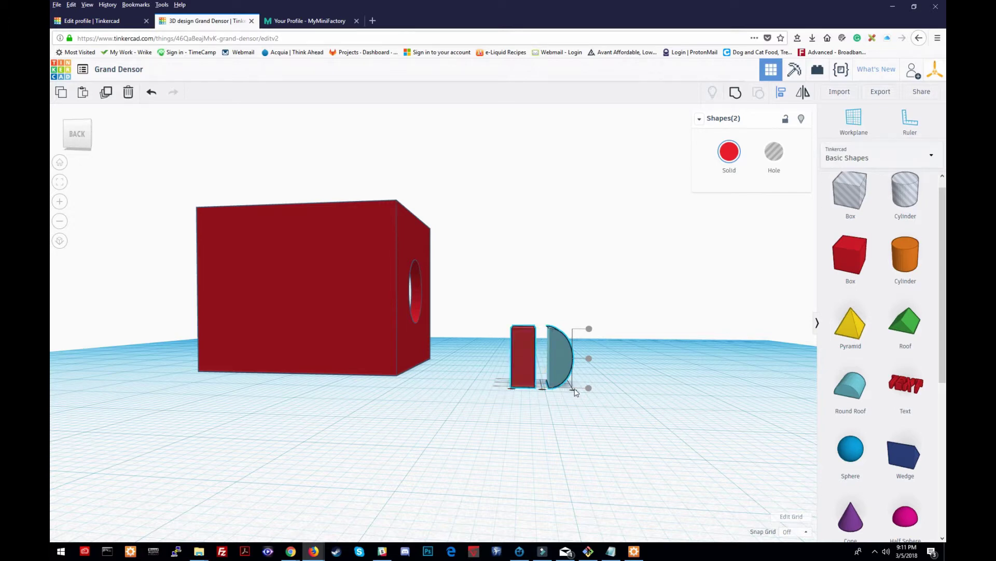
right_drag(487, 409, 580, 395)
right_drag(683, 403, 558, 420)
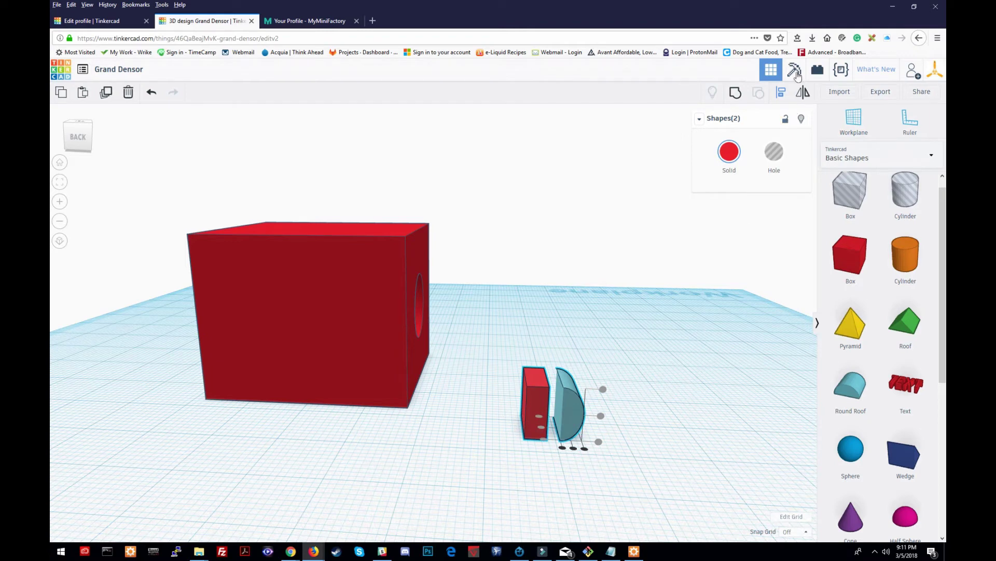
click(570, 406)
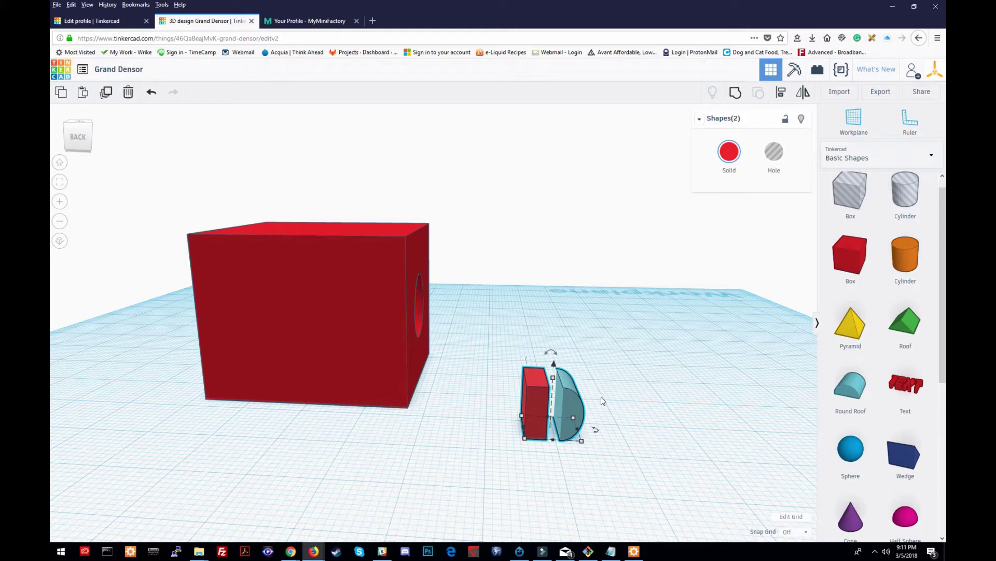
click(631, 344)
Nudge the round roof sideways until its flat side meets the narrowed small box without a gap.
click(571, 416)
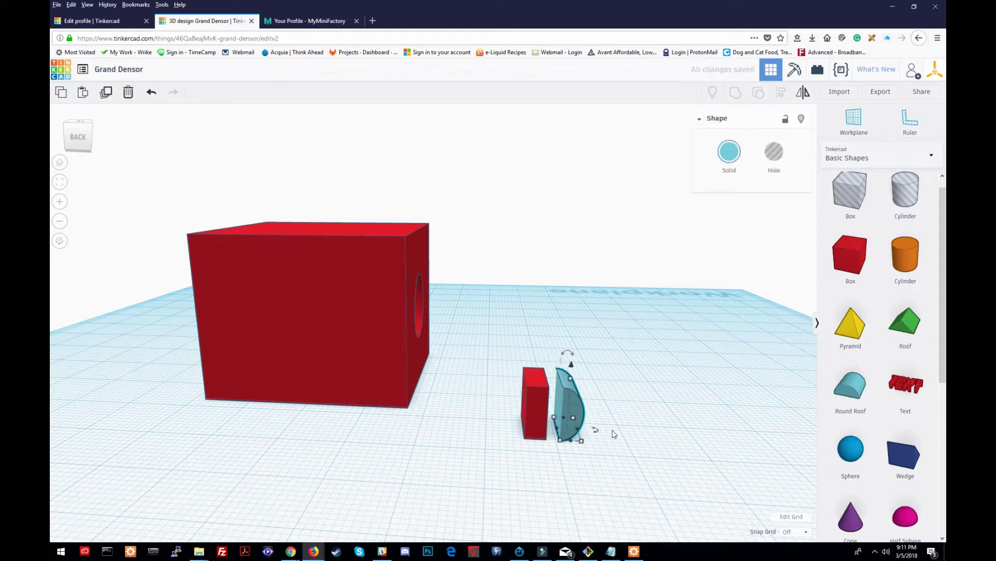
key(Left)
key(Left)
key(Left)
key(Left)
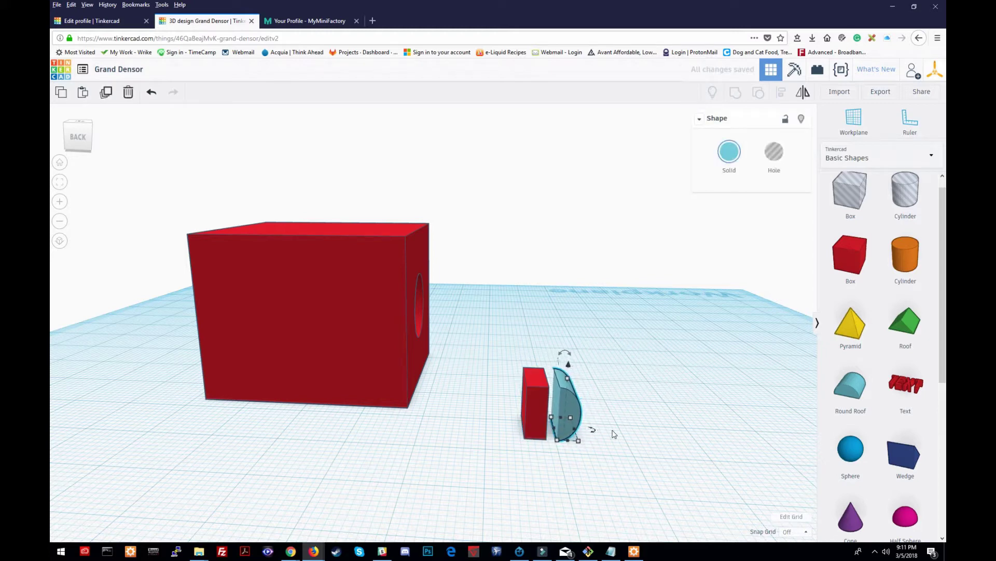
key(Left)
key(Left)
key(Left)
key(Left)
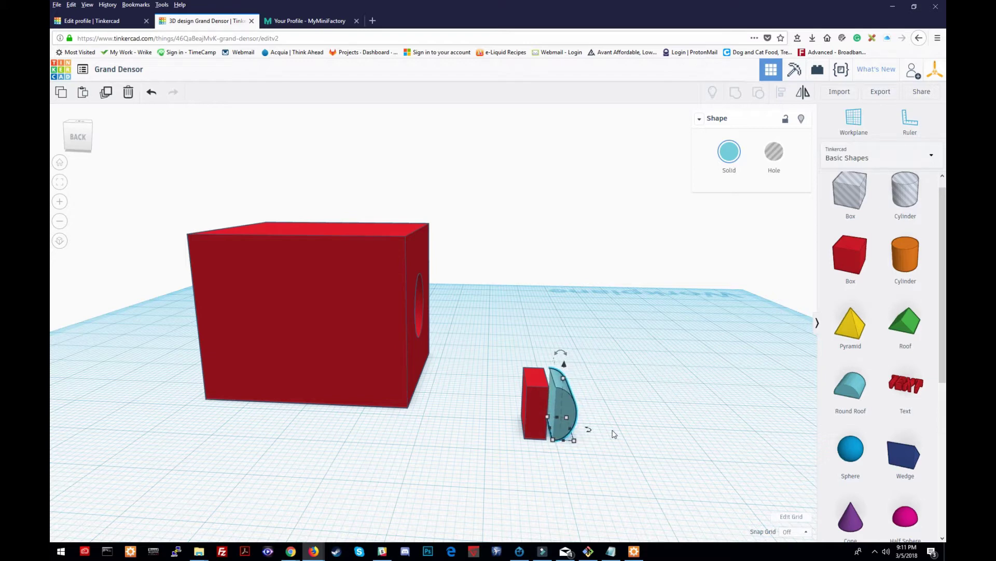
key(Left)
key(Left)
key(Left)
key(Left)
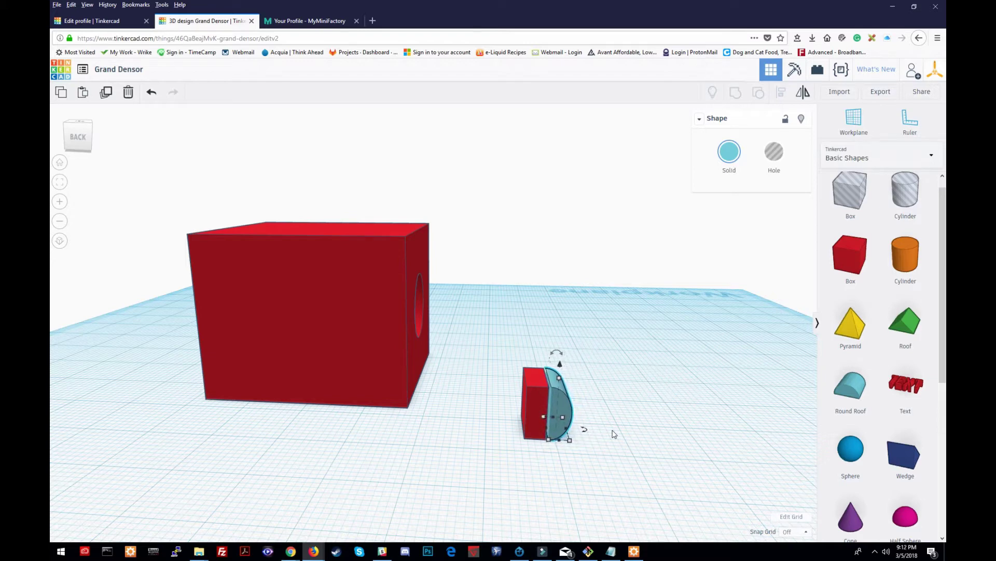
key(Left)
key(Left)
key(Left)
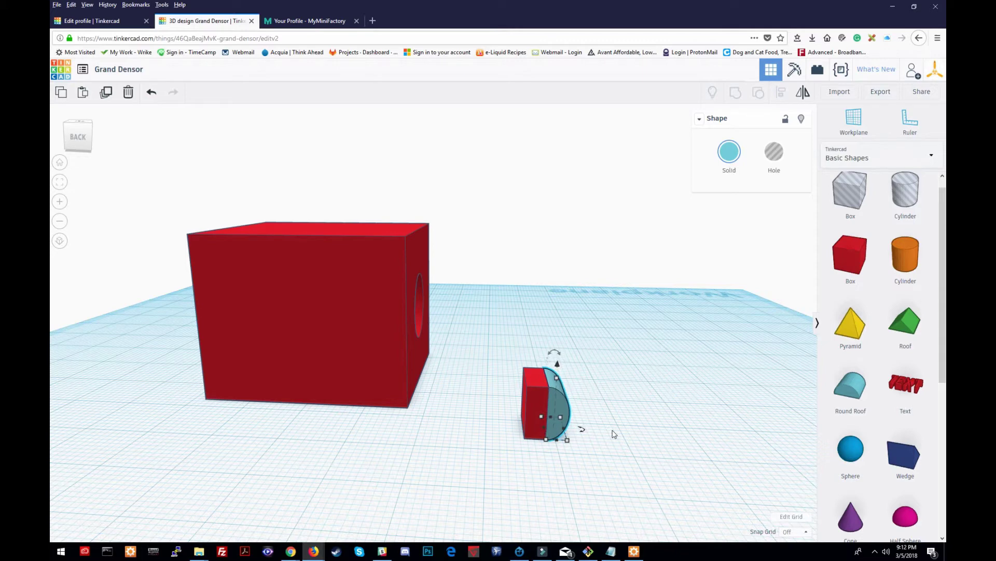
key(Left)
click(596, 409)
Group the small box with the round roof and turn the resulting D-shaped piece into a hole.
drag(589, 362, 468, 458)
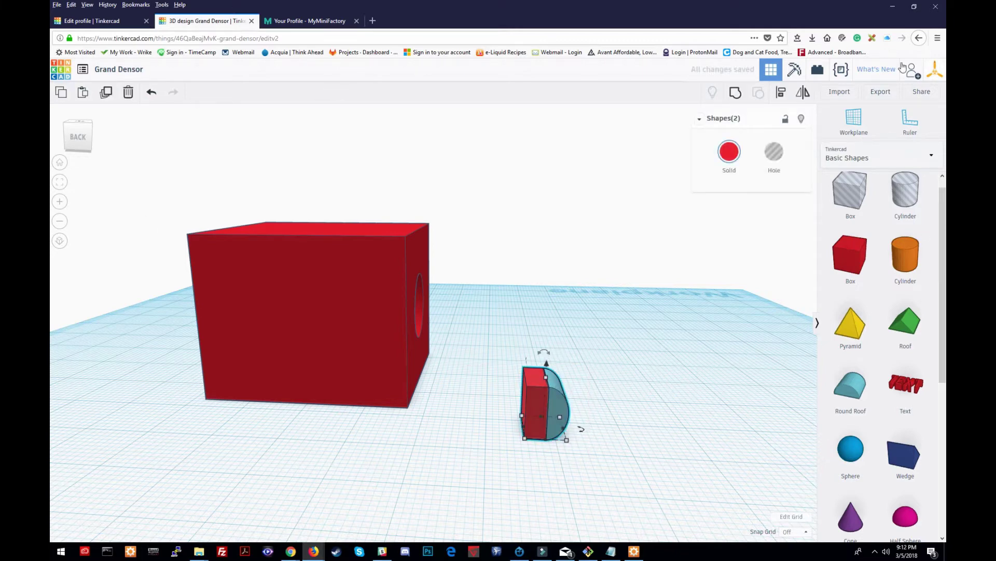
click(735, 94)
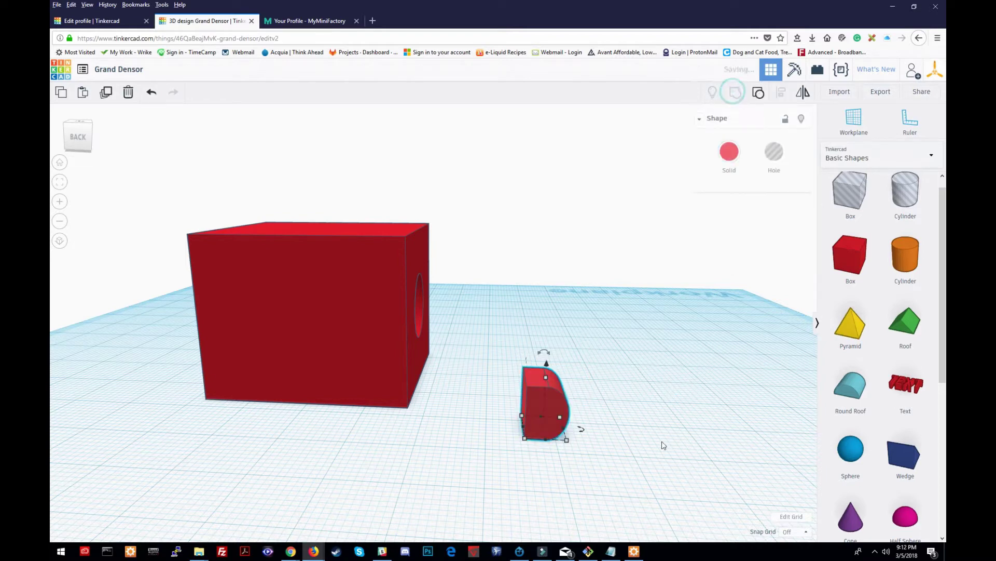
click(775, 155)
Move the D-shaped hole in front of the large box's back wall and raise it about 8 mm above the workplane.
drag(550, 410, 289, 420)
right_drag(289, 420, 420, 463)
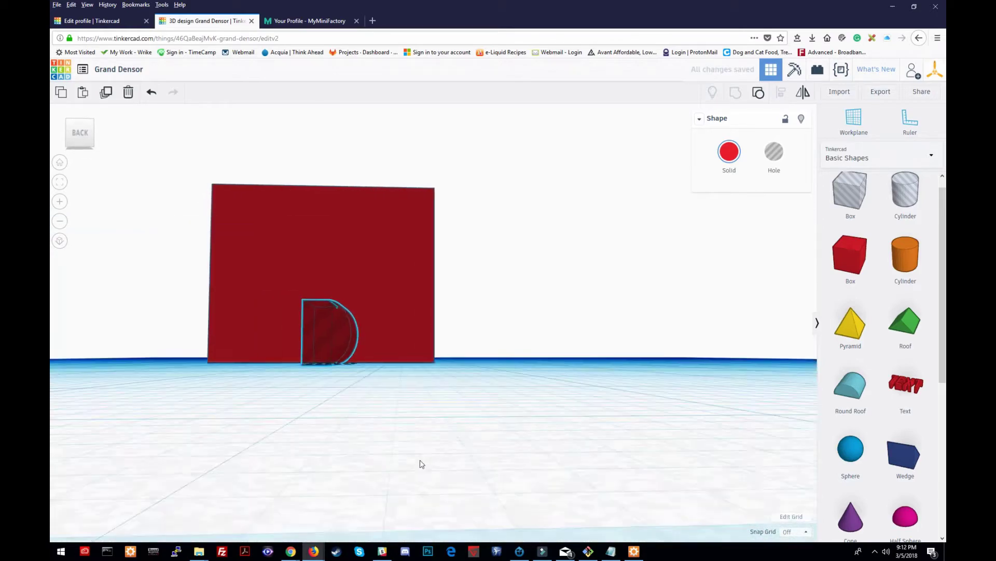
drag(353, 322, 353, 271)
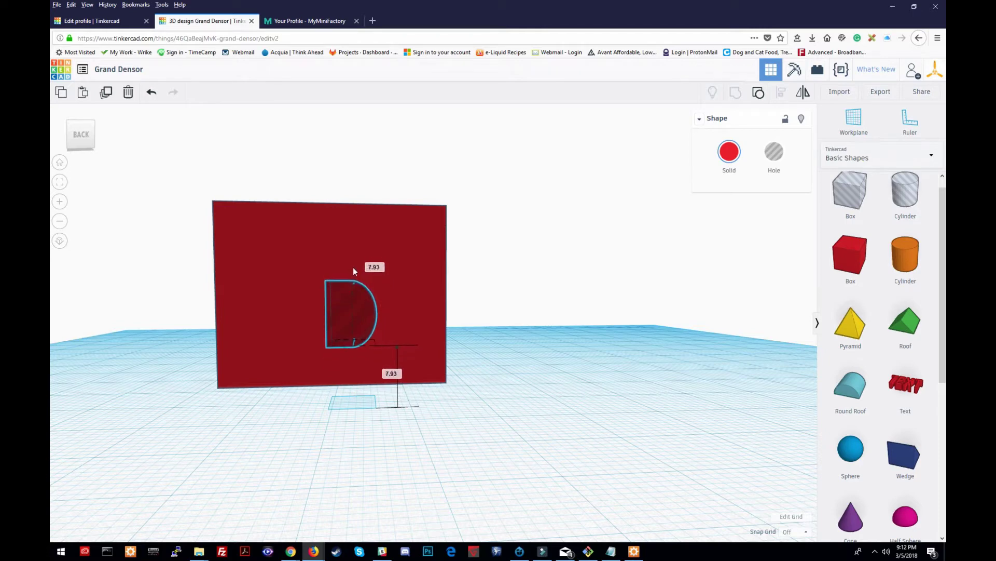
click(378, 267)
key(Return)
click(503, 269)
Nudge the D-shaped hole slightly toward the large box's back wall with snapping off.
right_drag(402, 319, 244, 342)
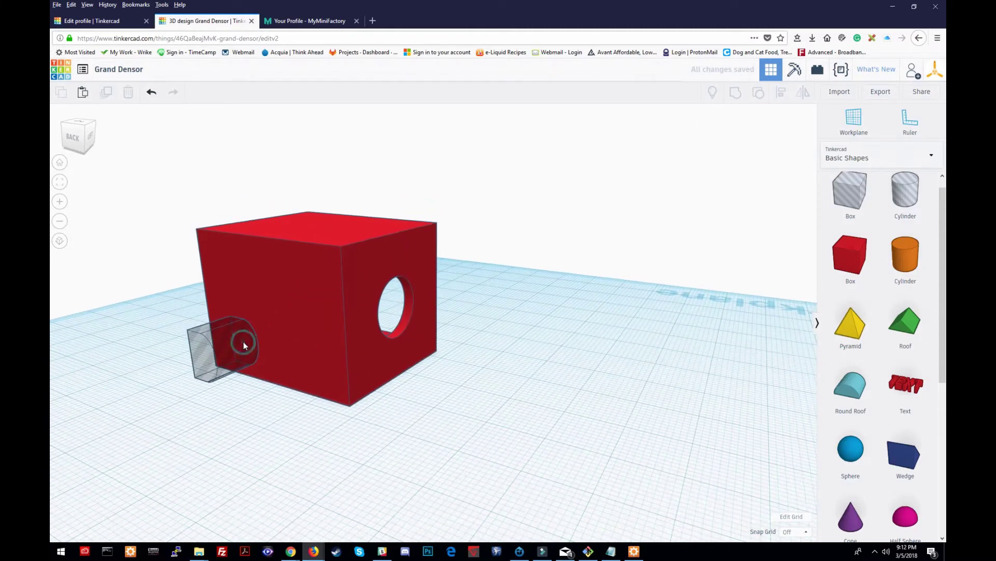
click(244, 344)
key(Right)
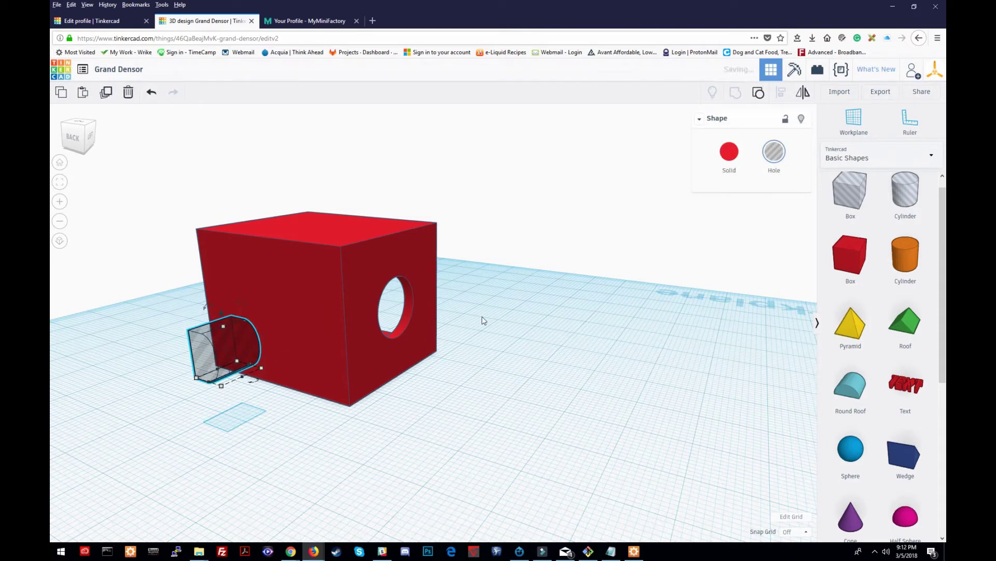
key(ctrl+z)
key(Right)
key(Right)
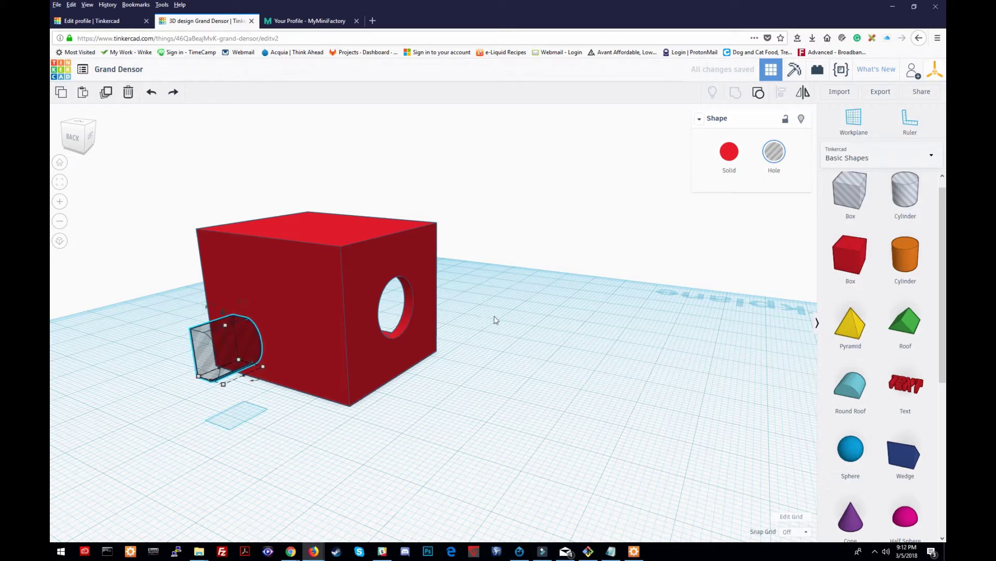
Set the snap grid to 0.5 mm and nudge the D-shaped hole into the large box's back wall.
click(792, 532)
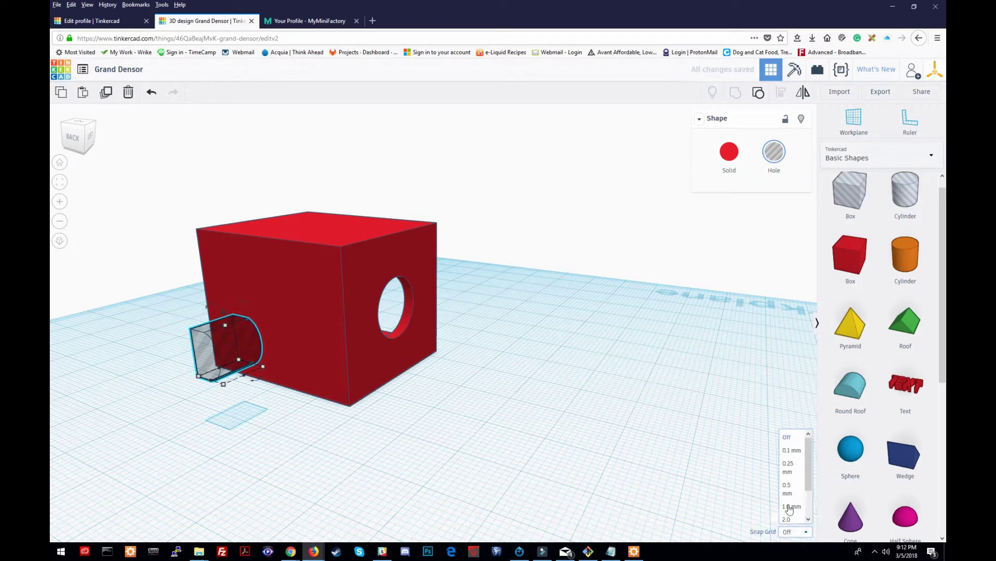
click(790, 489)
key(Right)
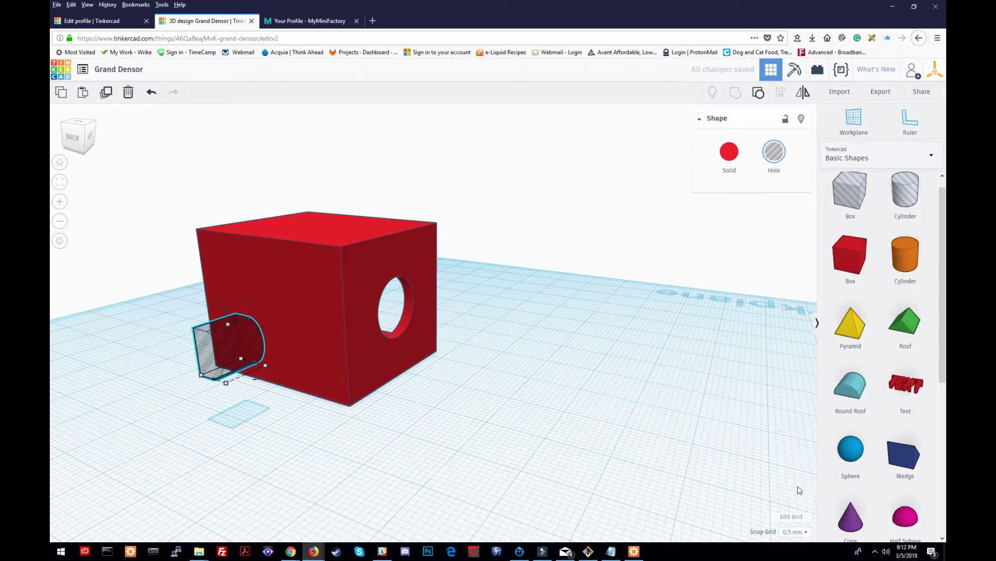
key(Right)
key(Right)
key(Right)
key(Right)
key(Right)
key(Right)
key(Right)
key(Right)
key(Right)
key(Right)
key(Right)
key(Right)
key(Right)
key(Right)
key(Right)
key(Right)
key(Right)
key(Right)
key(Right)
key(Right)
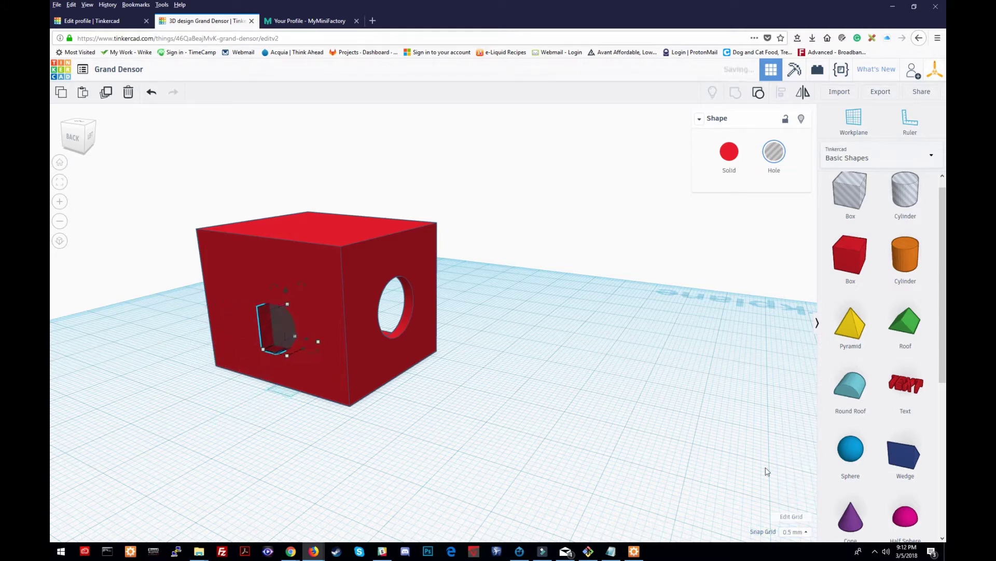
click(338, 475)
Raise the D-shaped hole by 5.5 mm to sit 13.5 mm above the workplane in the back wall.
right_drag(337, 475, 316, 331)
click(315, 331)
drag(323, 295, 321, 264)
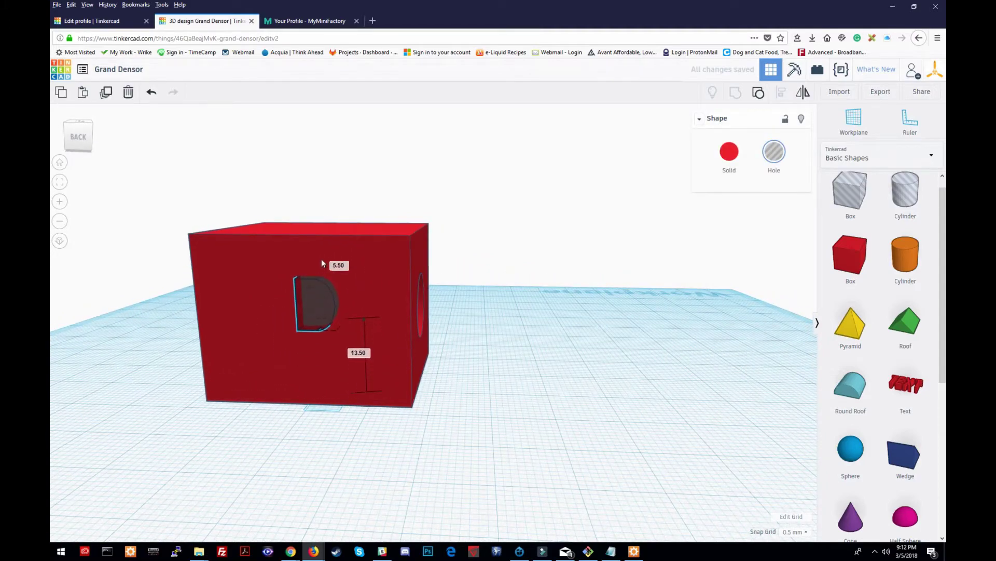
click(523, 439)
right_drag(359, 448, 385, 453)
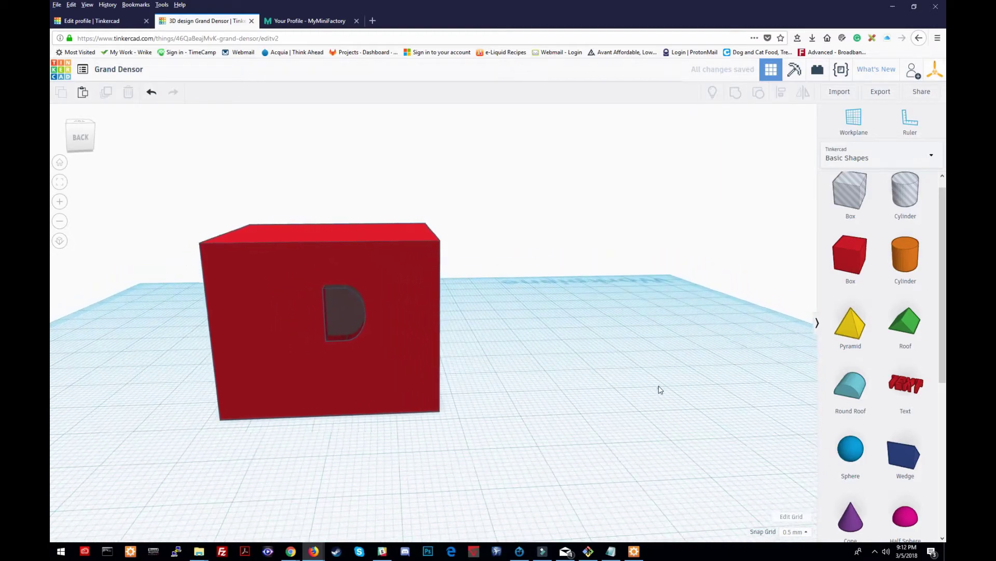
Place a new solid 20 mm box on the workplane beside the large box.
right_drag(659, 391, 639, 377)
drag(850, 255, 602, 386)
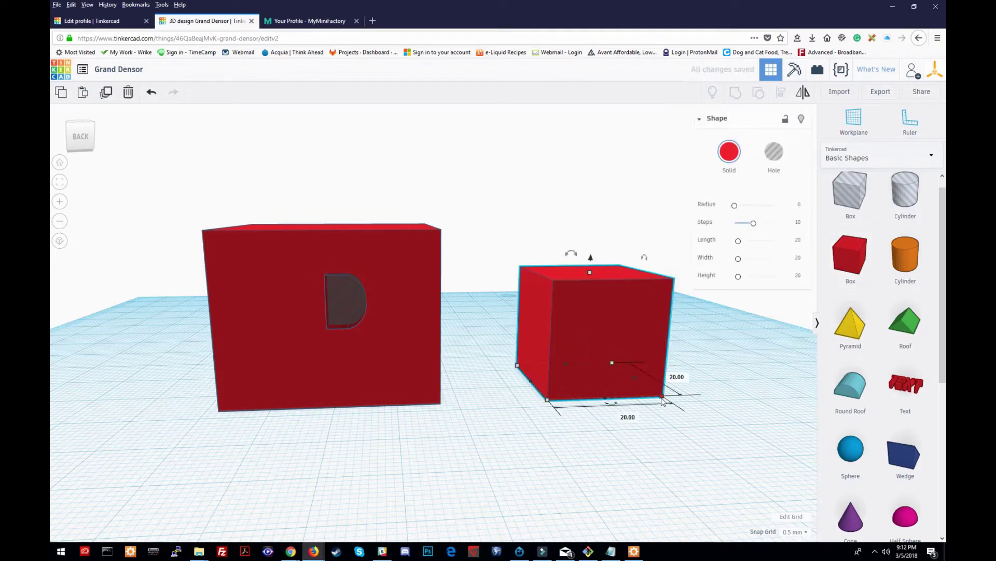
Set the new box's width to 3 mm and its length to 8 mm.
click(627, 417)
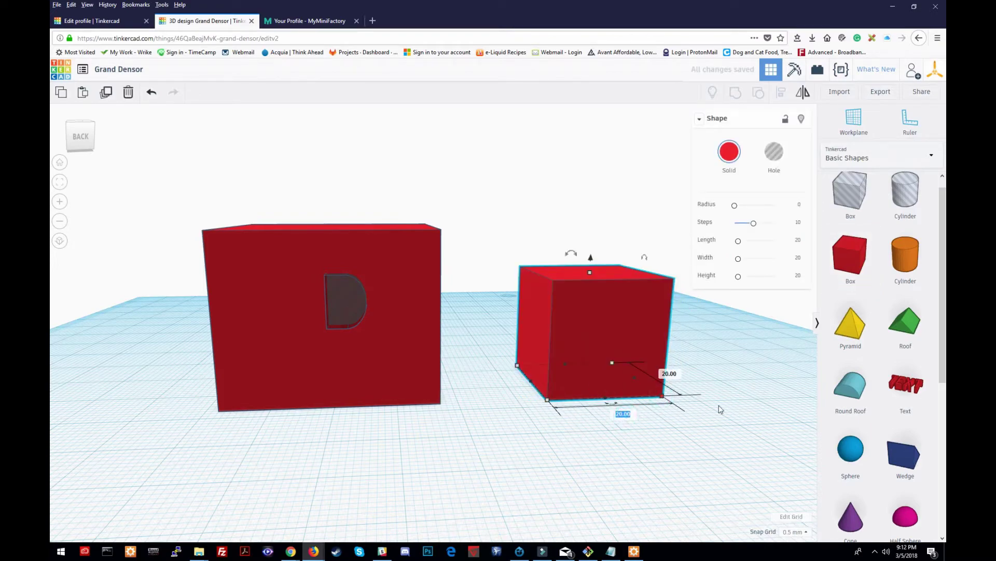
text(3)
key(Return)
right_drag(723, 403, 519, 405)
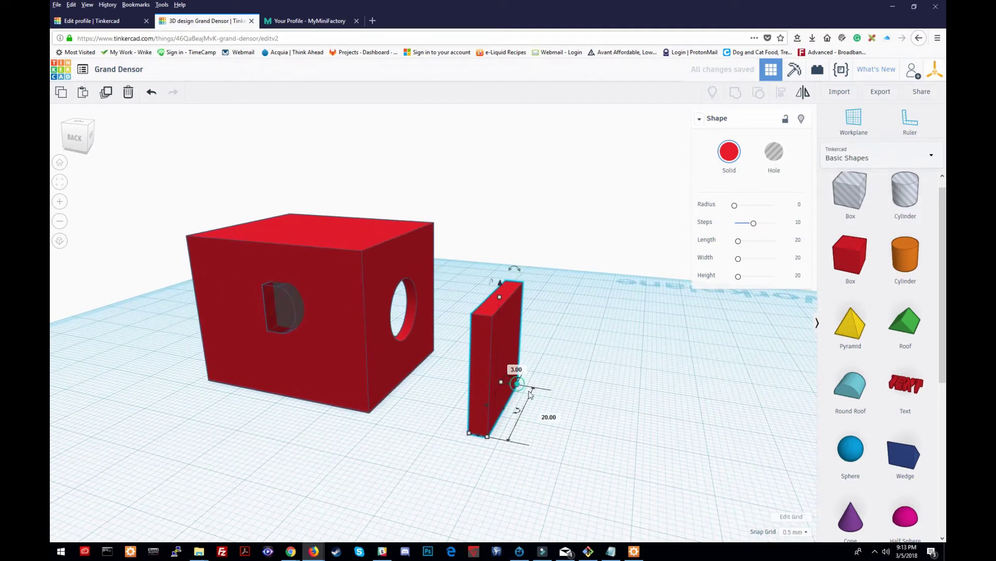
click(546, 415)
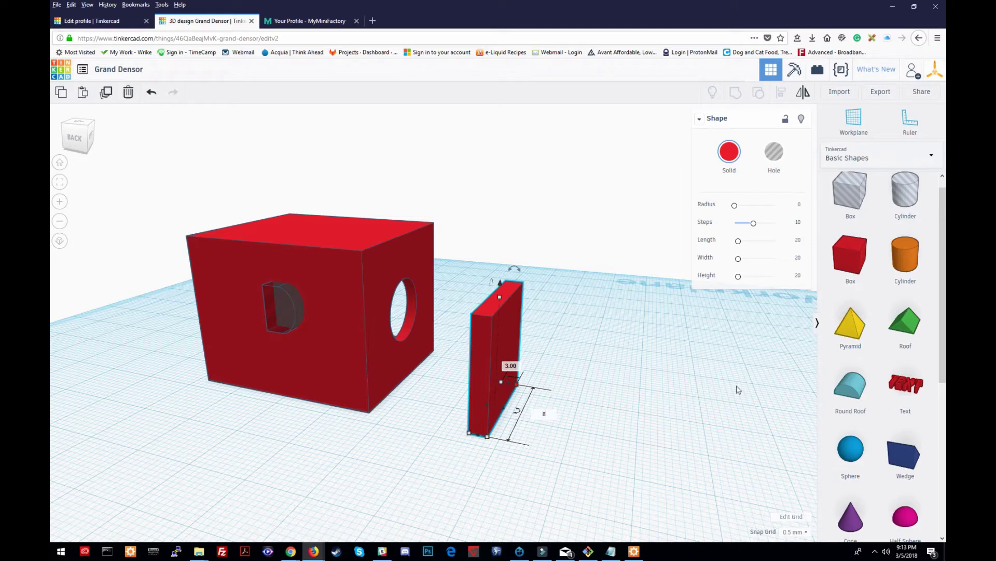
click(544, 413)
text(3)
key(Return)
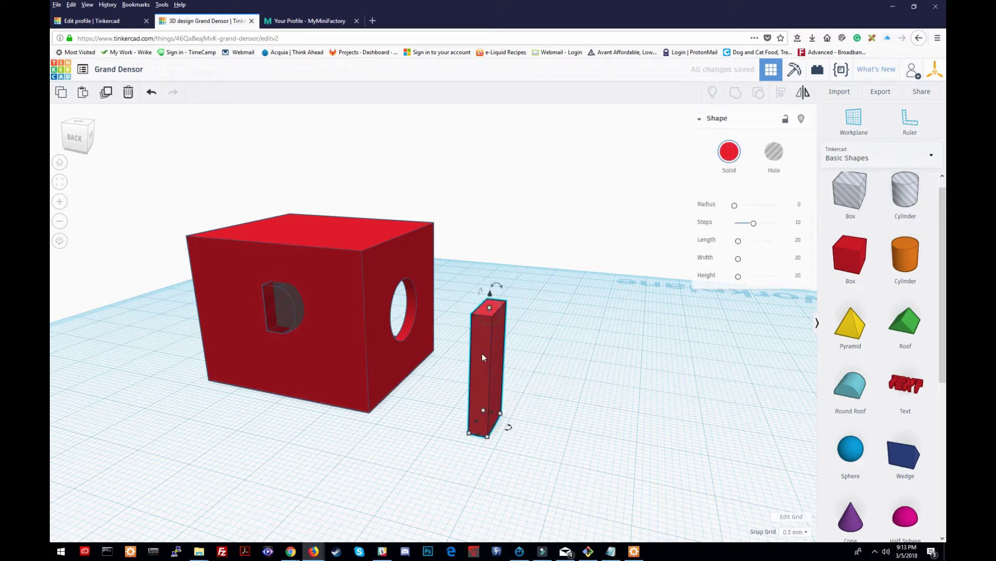
Set the small box's height to 3 mm.
click(490, 307)
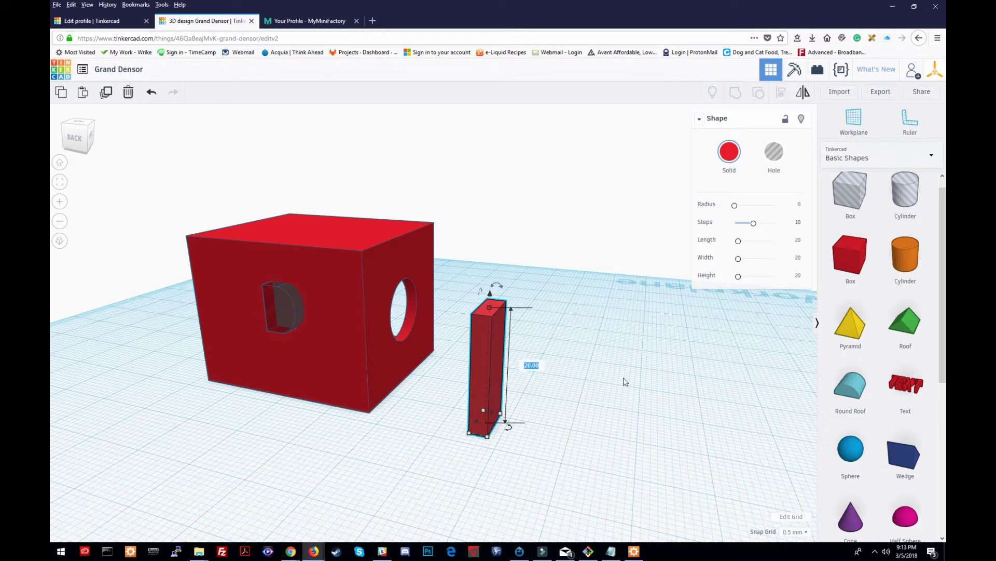
text(3)
key(Return)
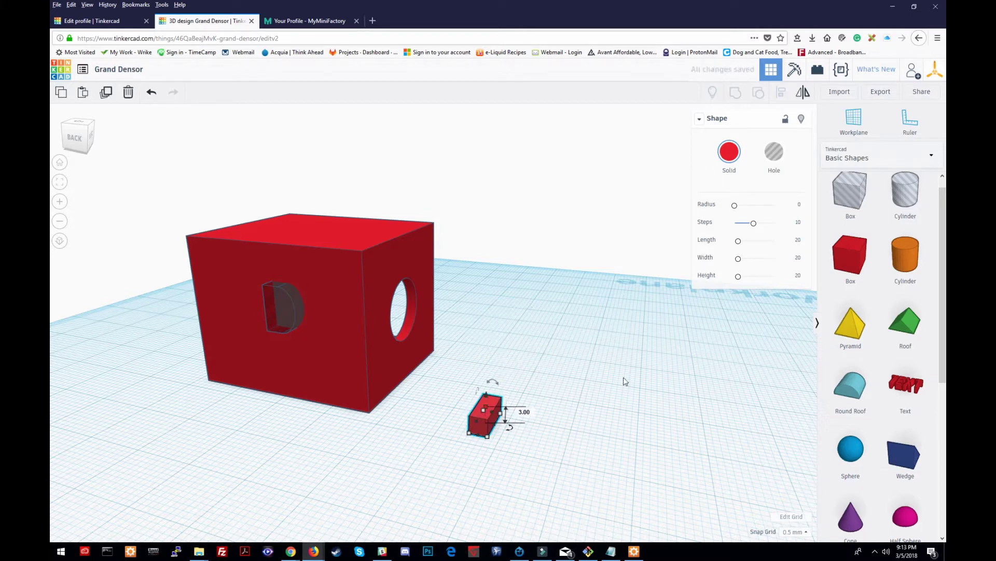
click(602, 375)
Try a width of 4 mm on the small box and undo it.
mouse_move(594, 431)
right_down()
mouse_move(503, 419)
mouse_move(583, 420)
right_up()
click(488, 407)
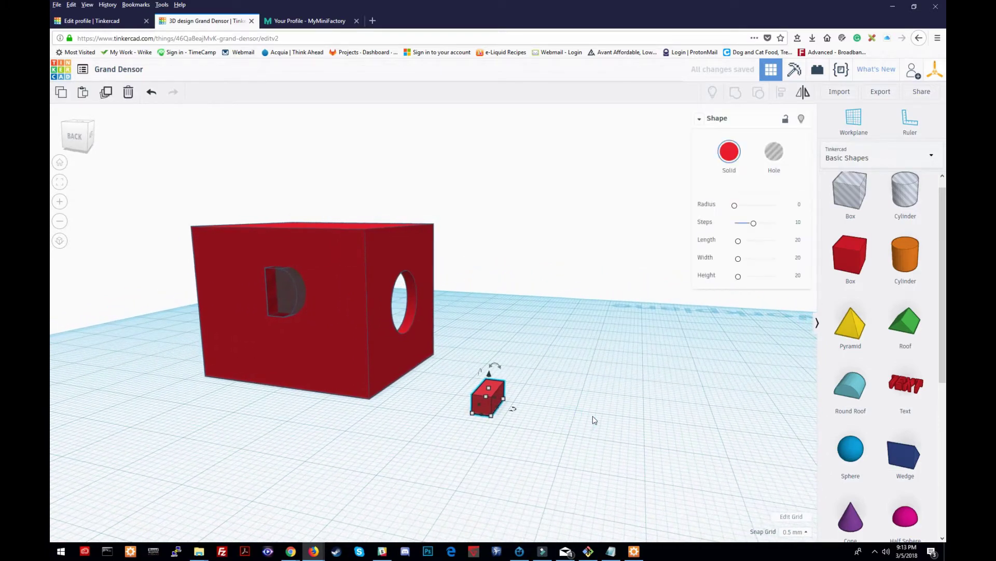
mouse_move(491, 418)
click(486, 396)
click(502, 385)
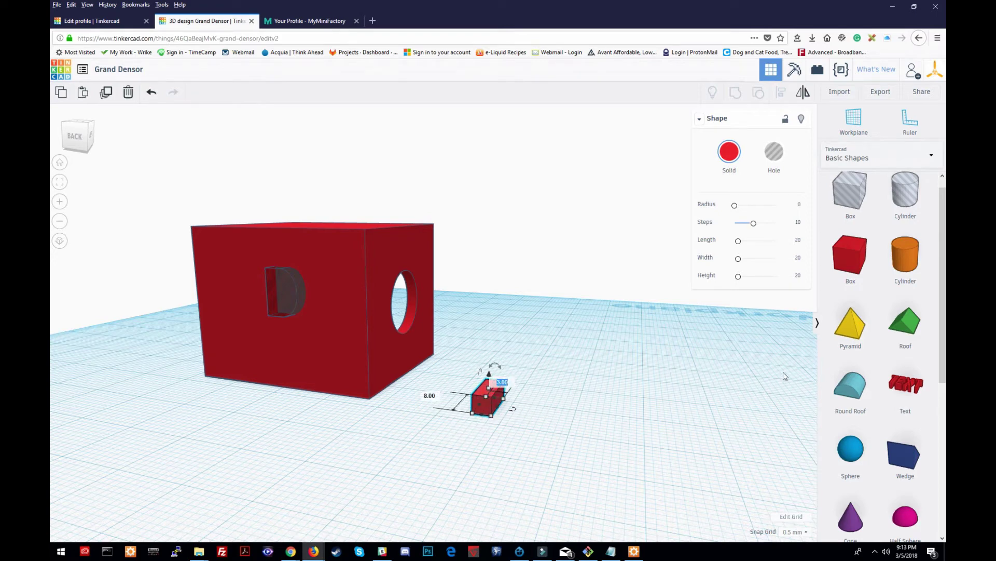
key(Return)
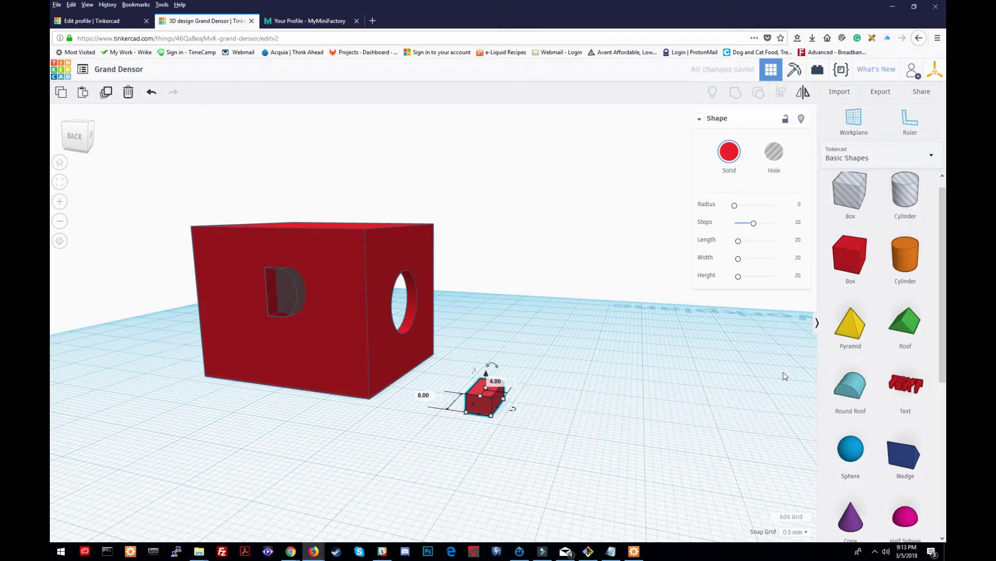
key(ctrl+z)
click(786, 374)
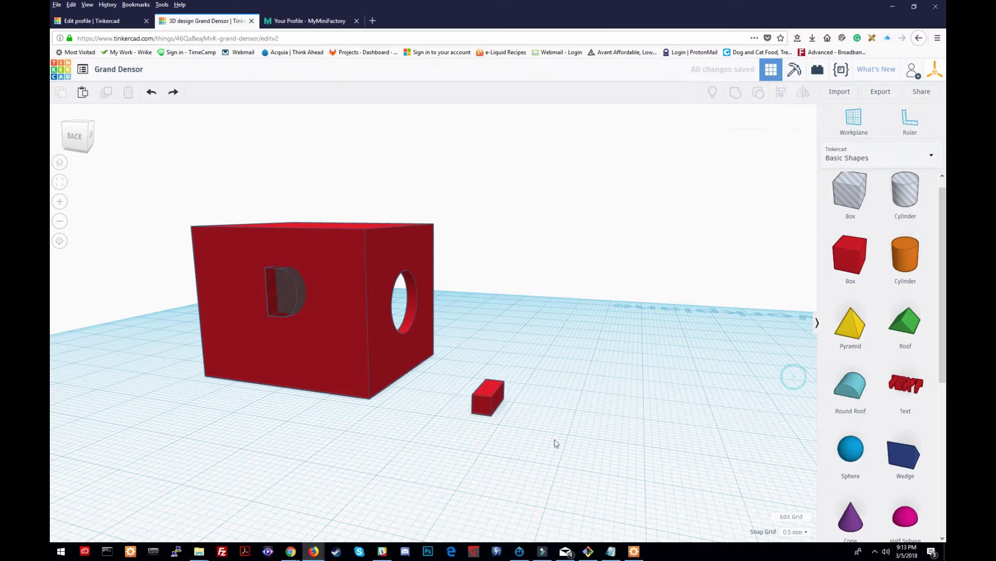
Set the small box's height to 4 mm and turn it into a hole.
right_drag(541, 424, 490, 394)
click(498, 376)
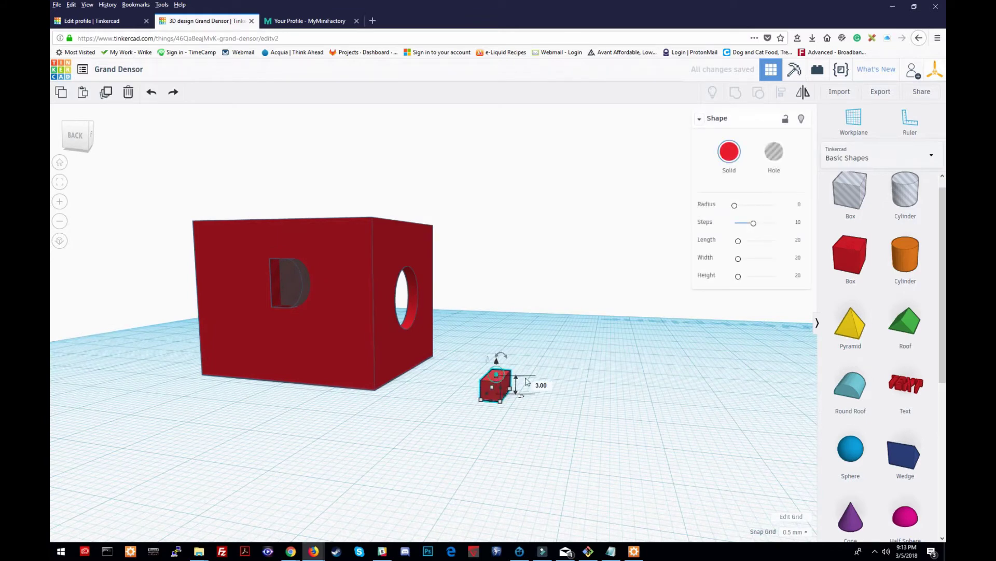
click(539, 384)
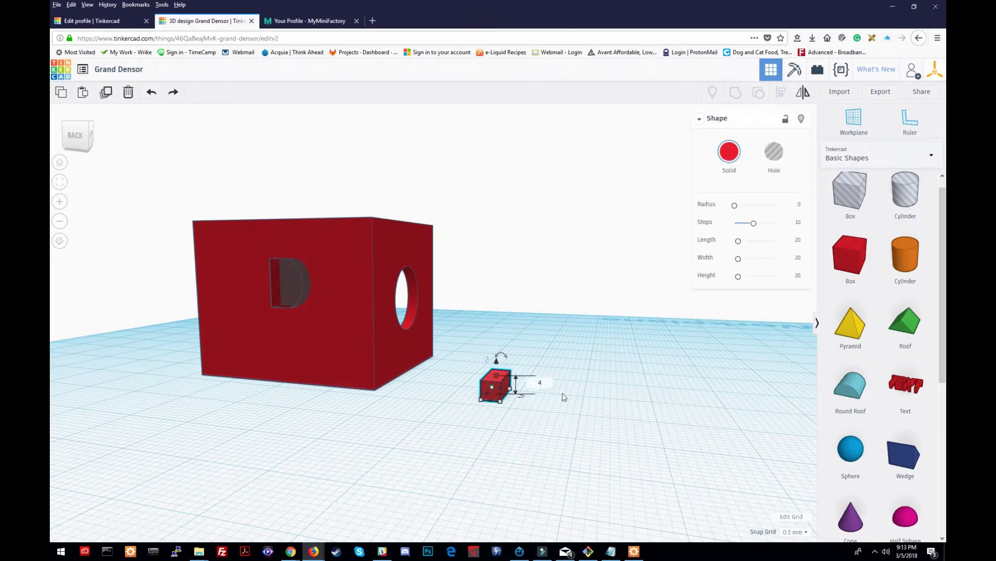
text(4.0)
click(541, 384)
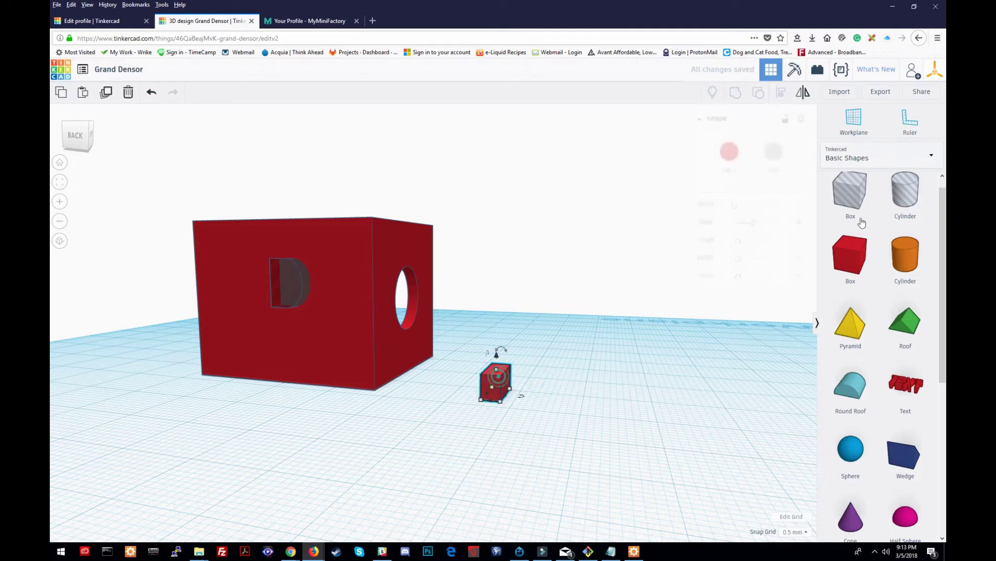
click(774, 151)
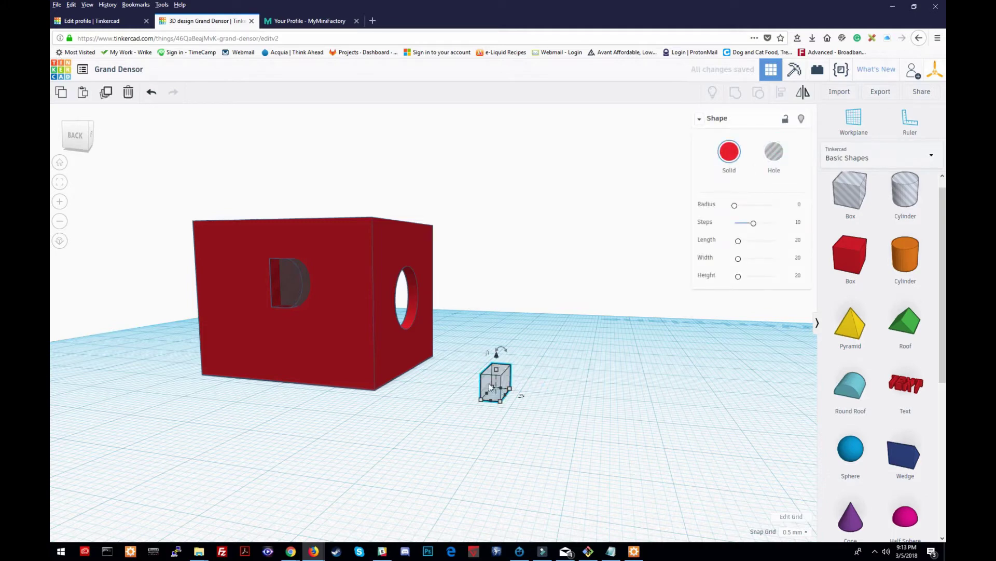
Move the small box hole in front of the large box's back wall and raise it 7 mm, below the D-shaped hole.
drag(496, 383, 240, 385)
right_drag(306, 425, 343, 421)
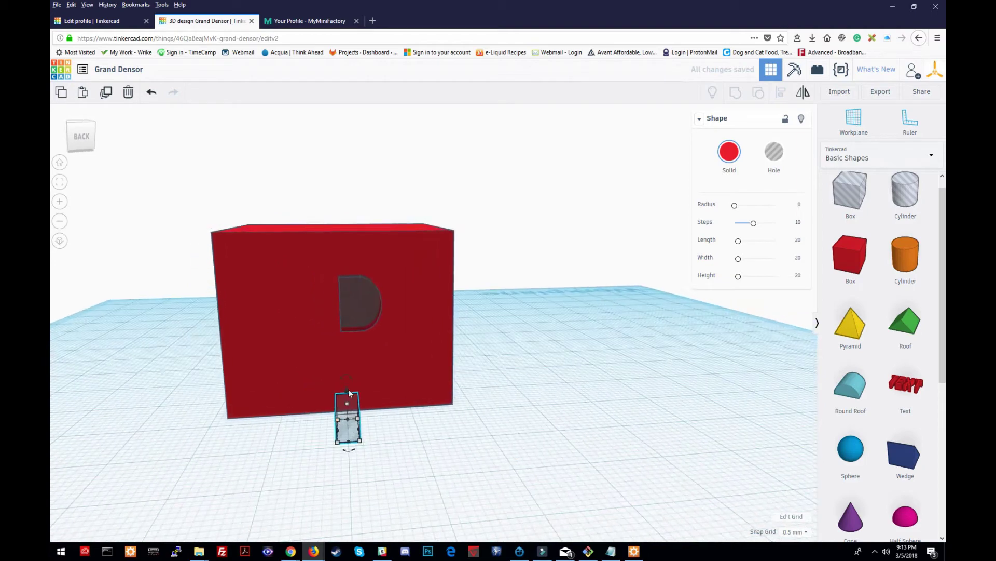
drag(347, 391, 351, 343)
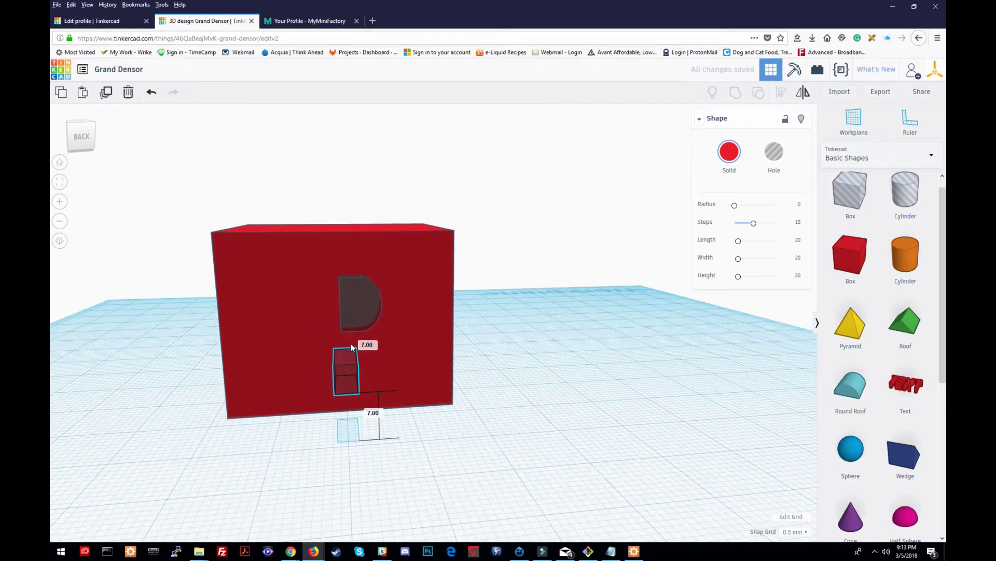
click(537, 432)
Nudge the small box hole sideways beneath the D-shaped hole and turn grid snapping off.
key(Right)
key(Right)
key(Right)
key(Left)
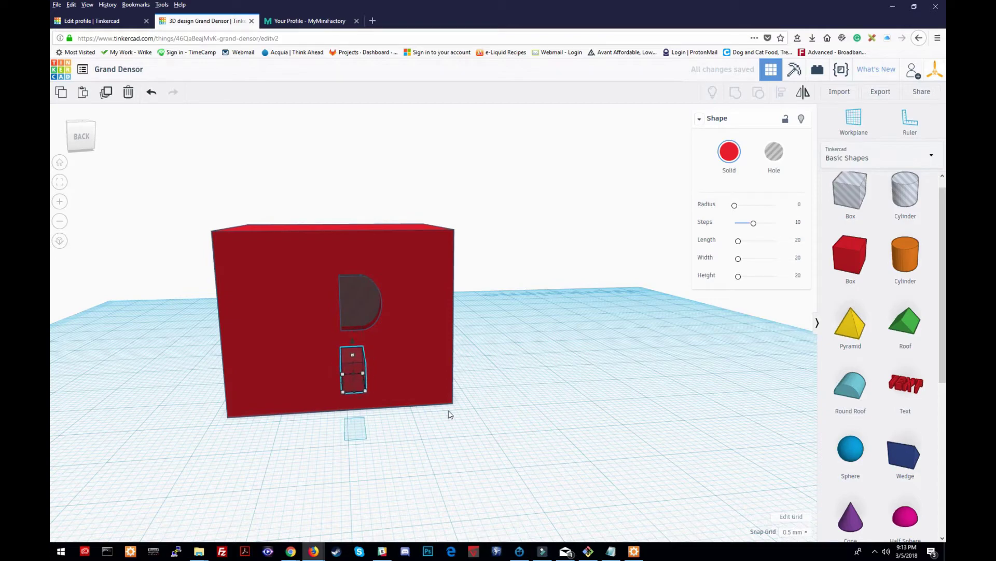
right_drag(418, 412, 484, 446)
click(793, 531)
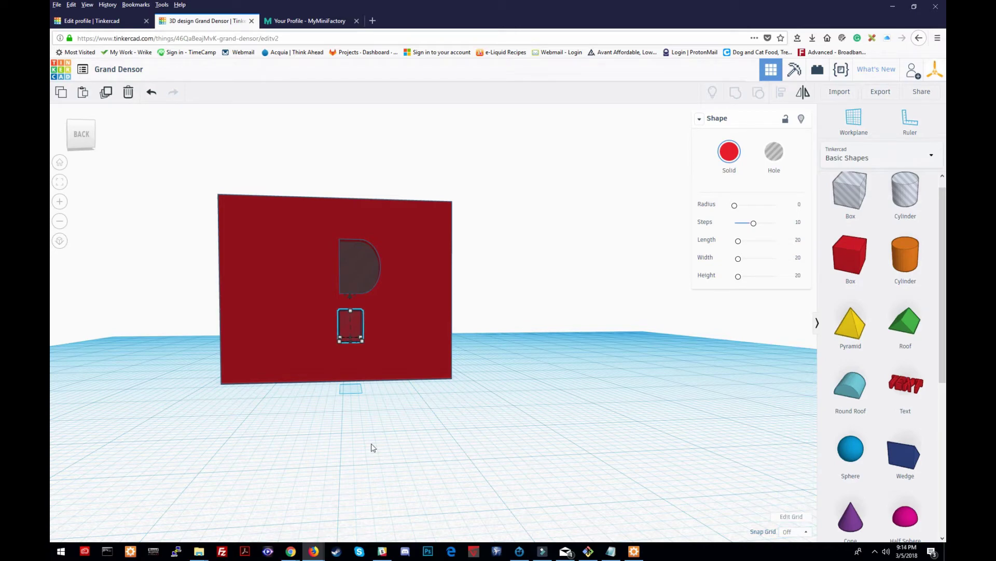
right_drag(372, 447, 429, 405)
click(393, 464)
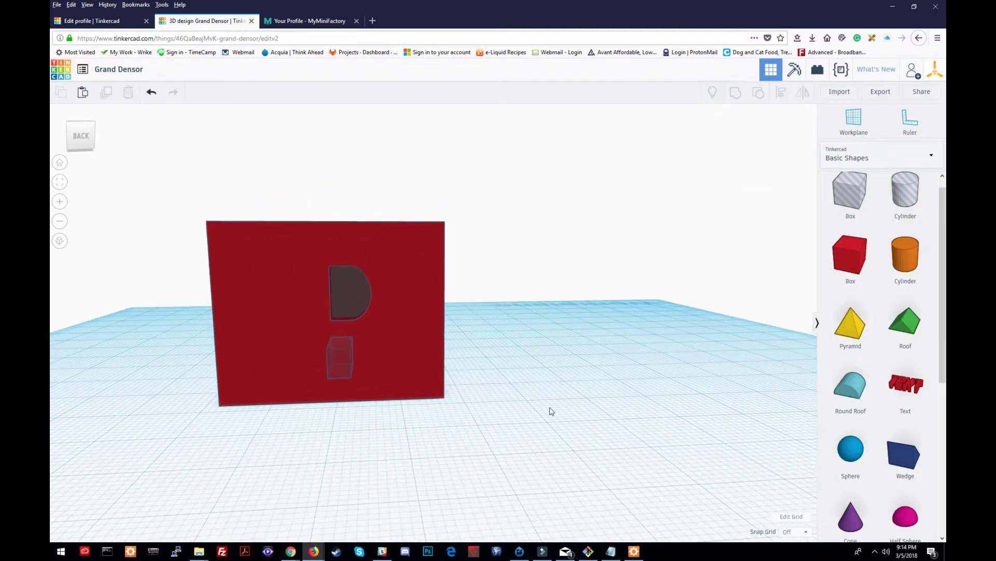
Align the small box hole with the flat edge of the D-shaped hole.
click(350, 295)
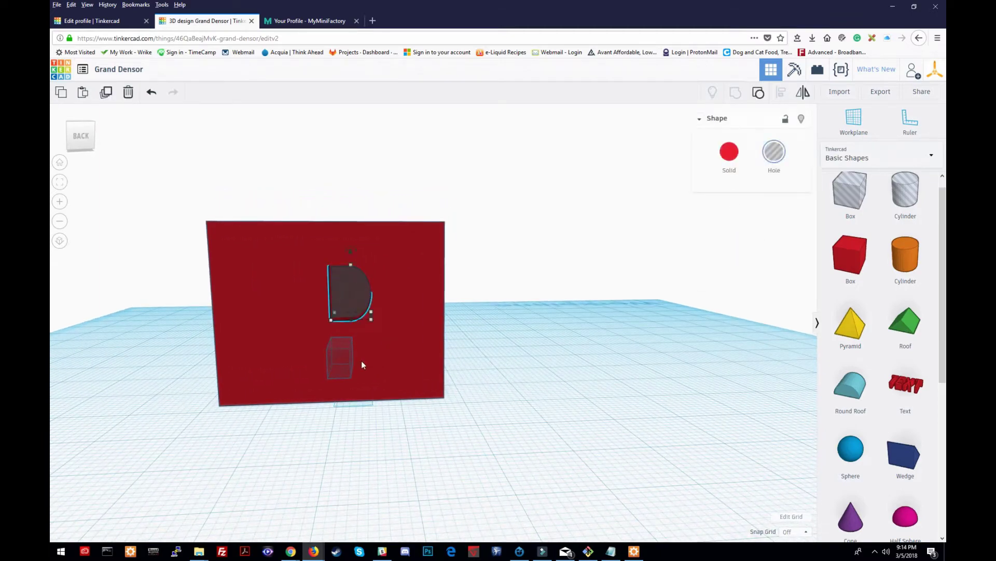
shift+click(328, 362)
click(781, 92)
click(781, 92)
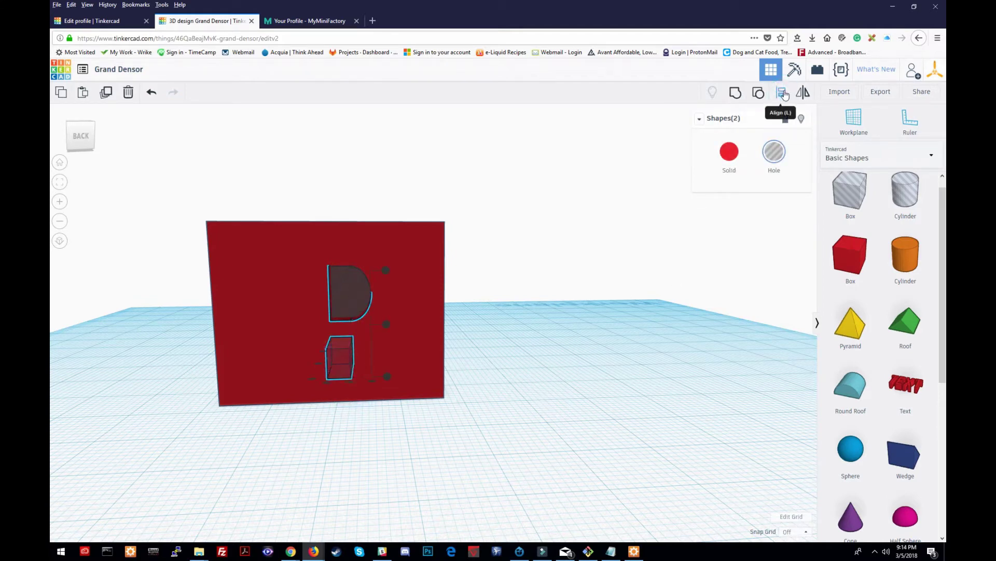
click(326, 382)
click(563, 425)
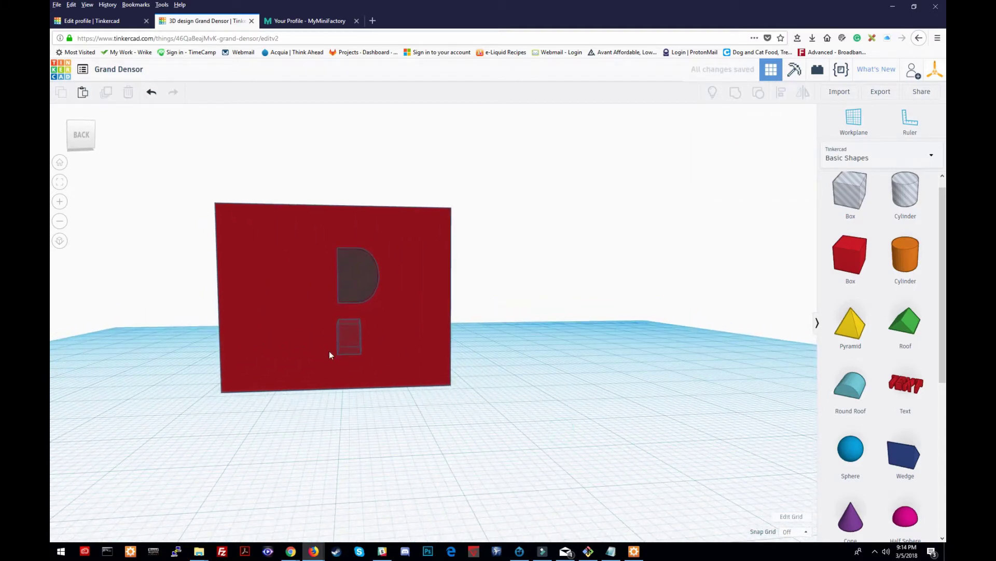
drag(340, 361, 369, 286)
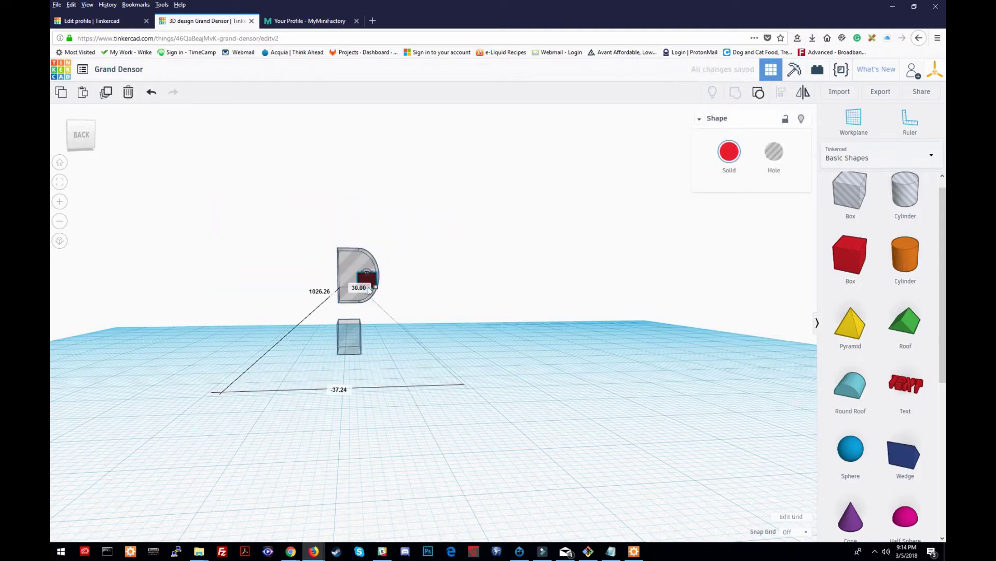
key(ctrl+z)
click(571, 345)
Set the snap grid to 0.25 mm and nudge the small box hole into the large box's back wall.
right_drag(539, 423, 312, 366)
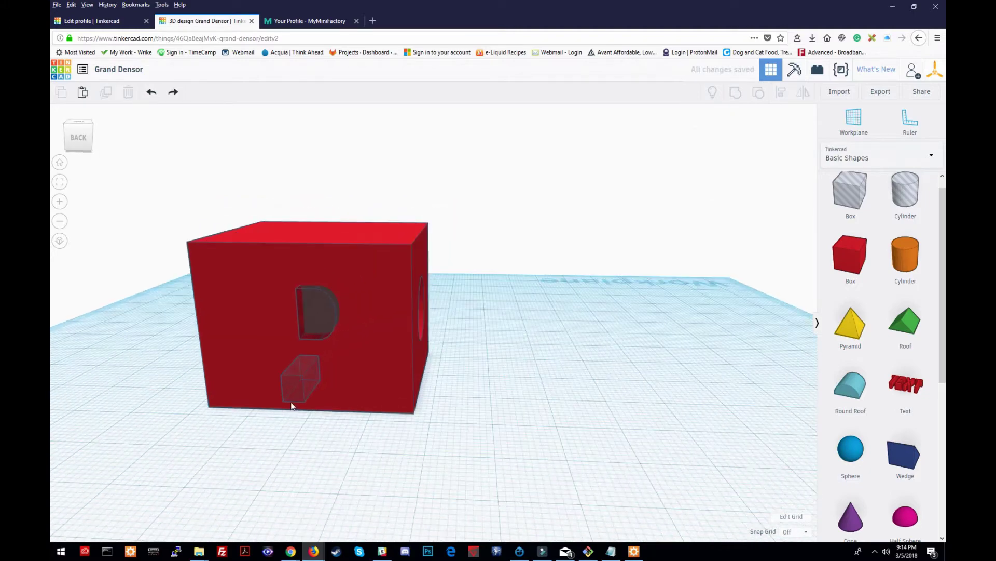
click(312, 366)
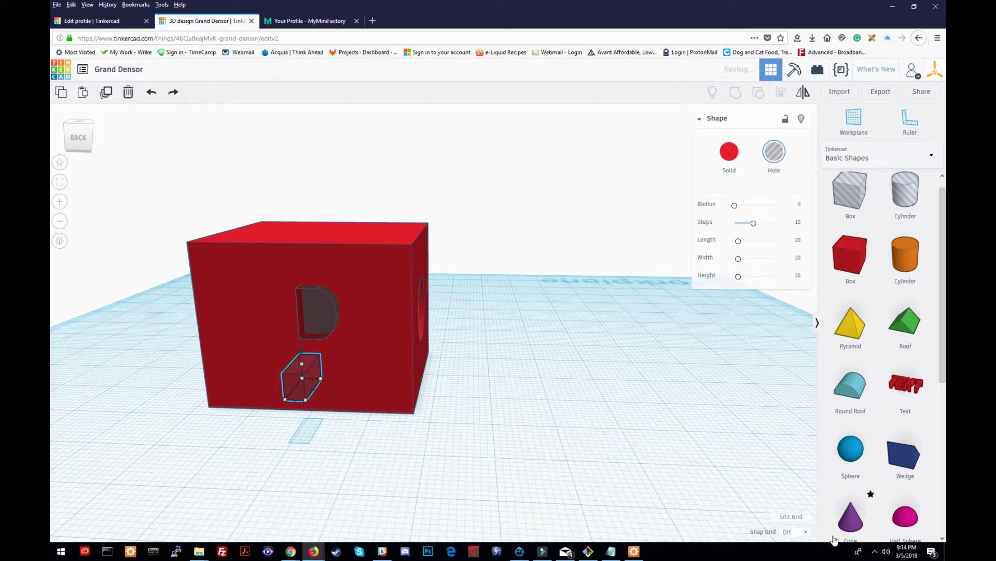
click(794, 531)
click(791, 466)
key(Up)
key(Up)
key(Up)
key(Up)
key(Up)
key(Up)
key(Up)
key(Up)
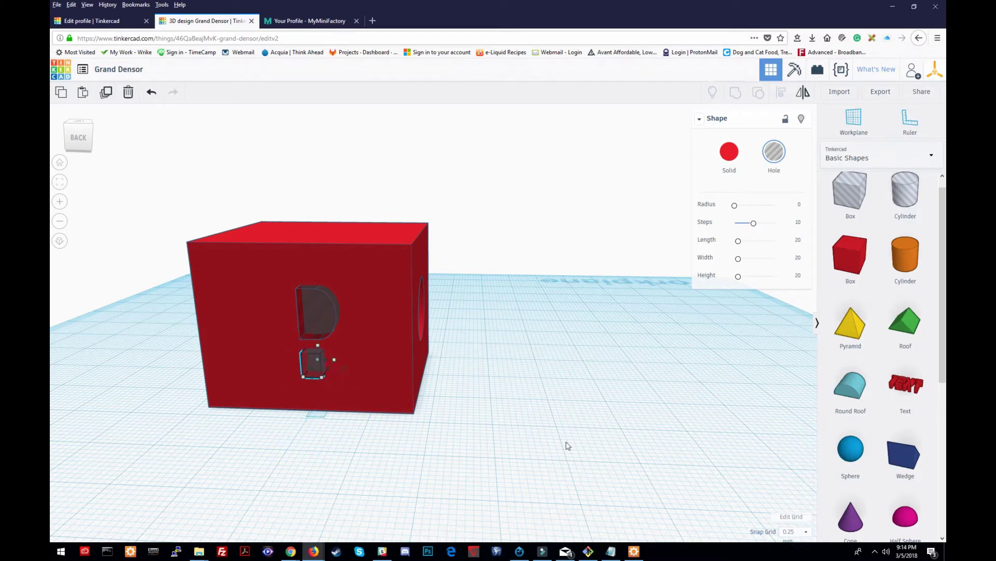
click(567, 446)
right_drag(571, 436, 621, 437)
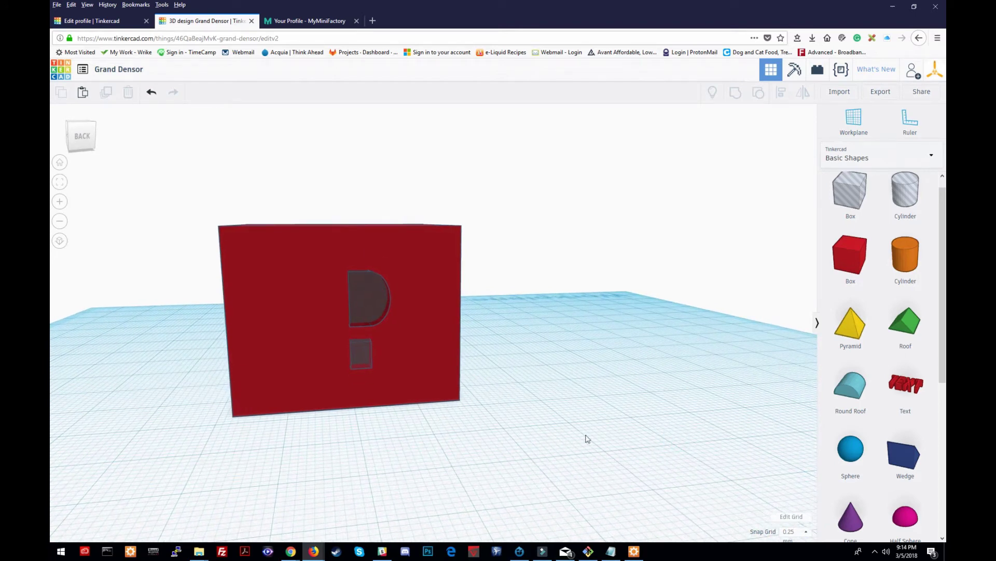
Duplicate the D-shaped hole and stand the copy upright beside the large box with its D profile facing up.
click(369, 301)
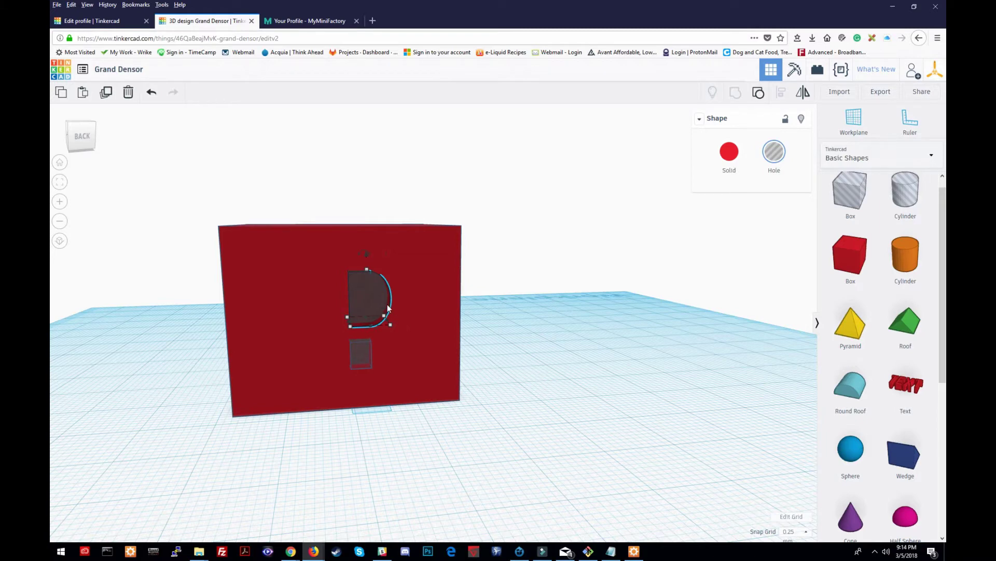
drag(377, 284, 604, 330)
drag(605, 268, 520, 301)
key(ctrl+z)
click(690, 376)
right_drag(654, 347, 646, 369)
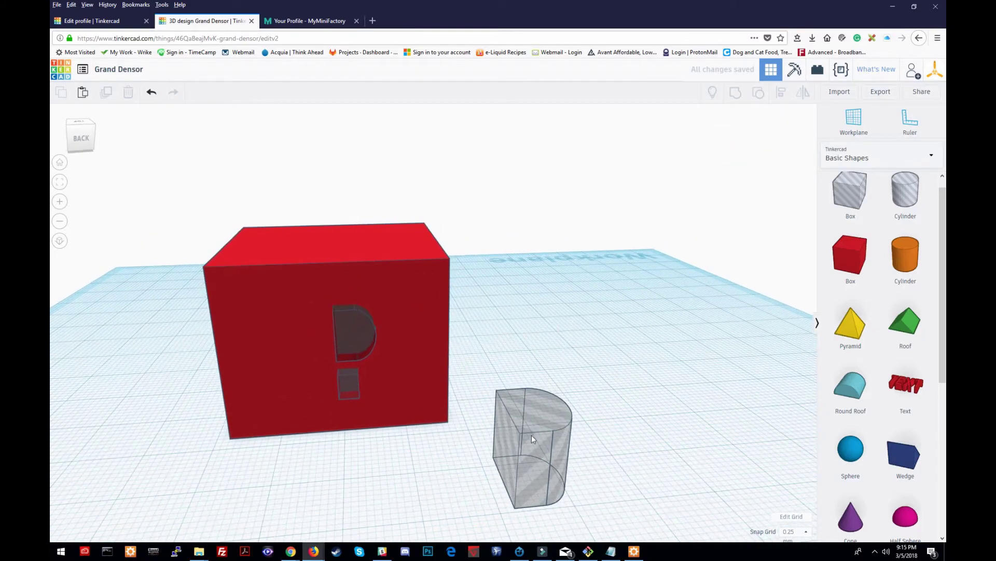
Move the upright D-shaped copy over the large box and sink it into the top wall, toward the side opposite the round hole.
click(538, 413)
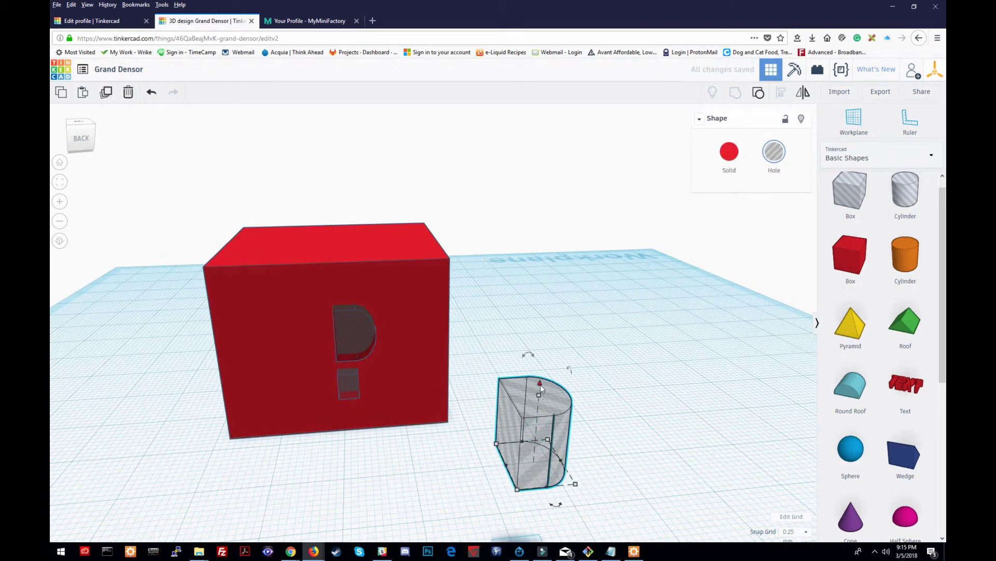
drag(540, 385, 540, 263)
right_drag(543, 232, 545, 376)
drag(484, 304, 413, 288)
drag(483, 319, 305, 221)
right_drag(528, 247, 548, 316)
drag(511, 309, 493, 360)
click(636, 416)
Group the large box with all its hole shapes to cut the openings.
right_drag(636, 415, 524, 379)
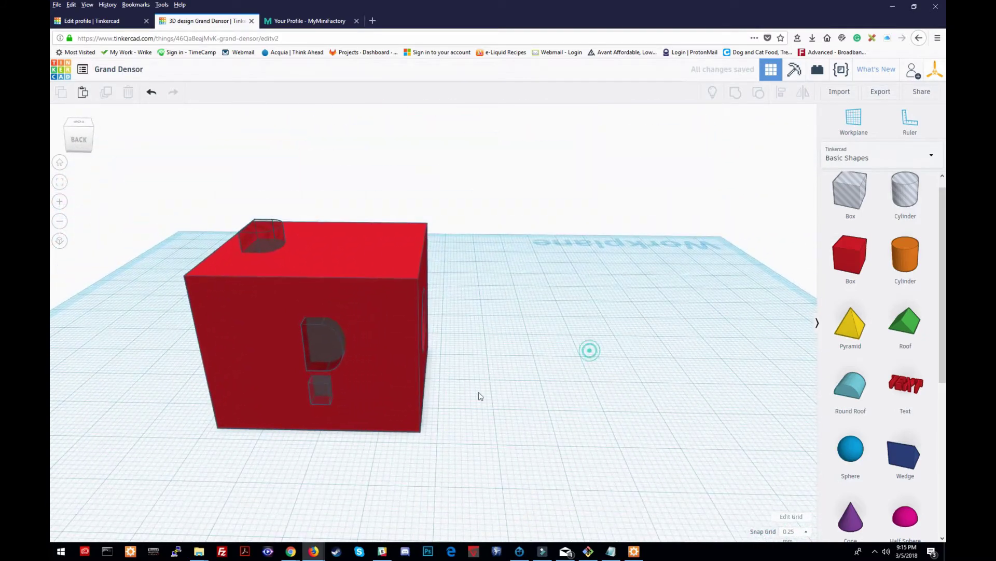
drag(169, 456, 458, 164)
click(742, 100)
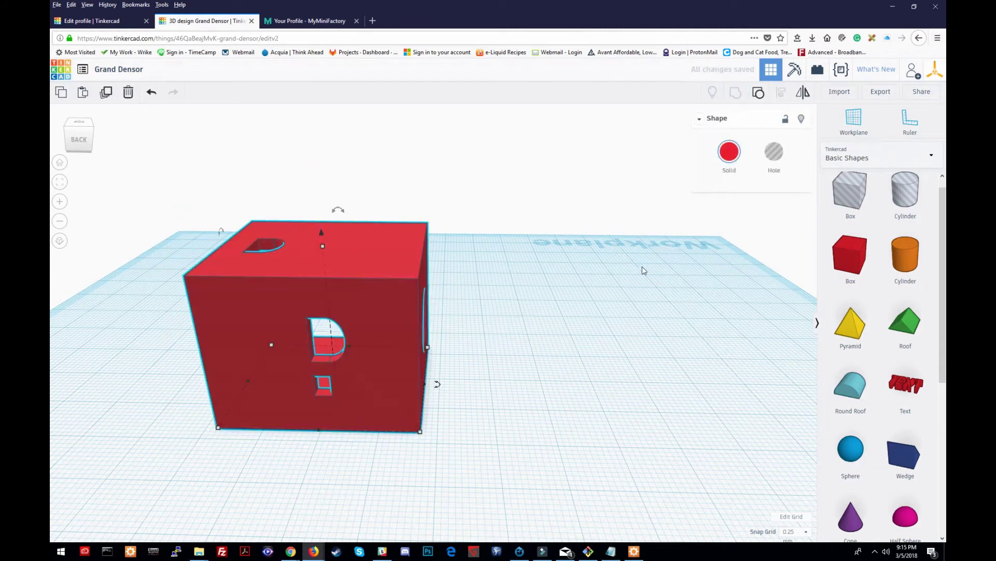
click(637, 286)
right_drag(636, 285, 546, 260)
right_drag(589, 330, 454, 315)
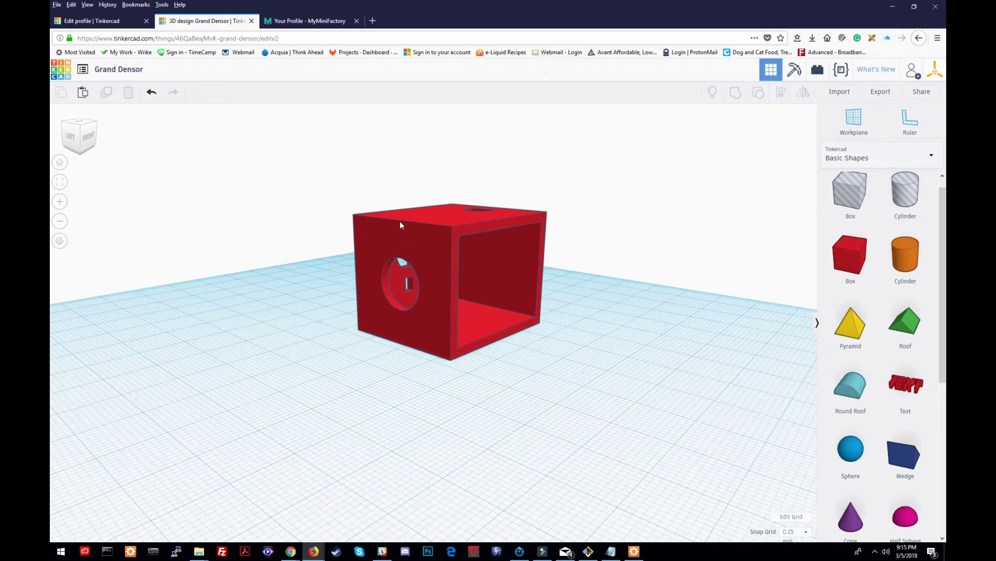
Place a new solid box beside the open front of the hollow box and flatten it into a thin slab.
drag(864, 274, 662, 369)
right_drag(707, 440, 628, 305)
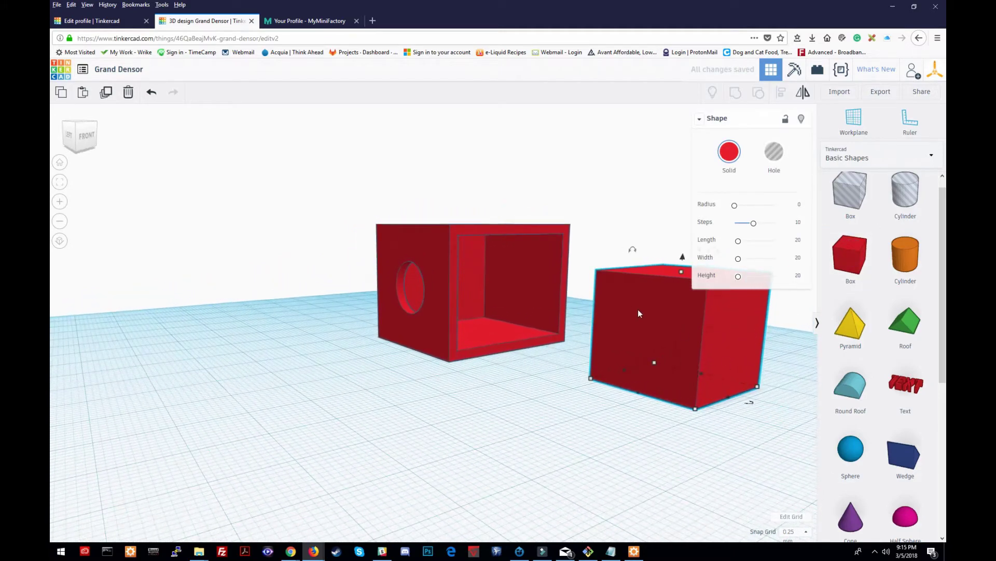
drag(683, 273, 678, 374)
click(717, 423)
click(680, 404)
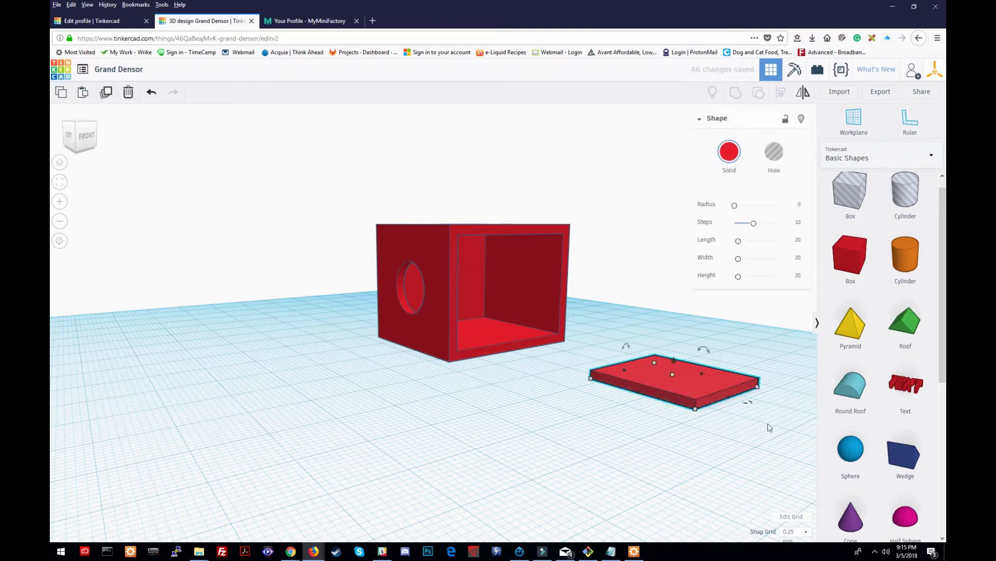
Narrow the thin slab into a slender bar about 1.5 mm wide, running parallel to the hollow box's open front.
drag(695, 412, 551, 397)
click(597, 428)
right_drag(601, 429, 652, 413)
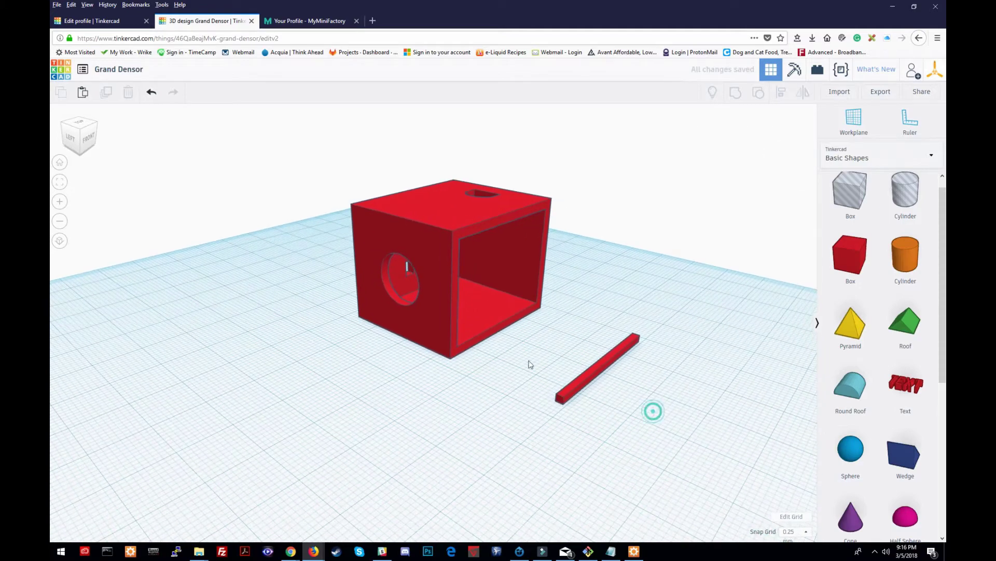
Check the width of the hollow box's open front and set the slender bar's length to 35 mm.
click(467, 348)
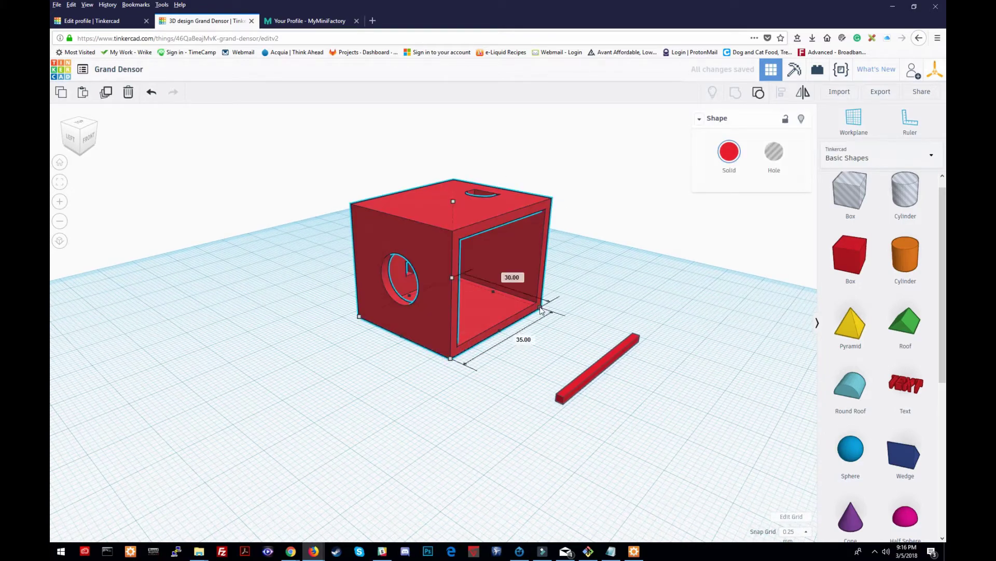
click(570, 338)
click(637, 341)
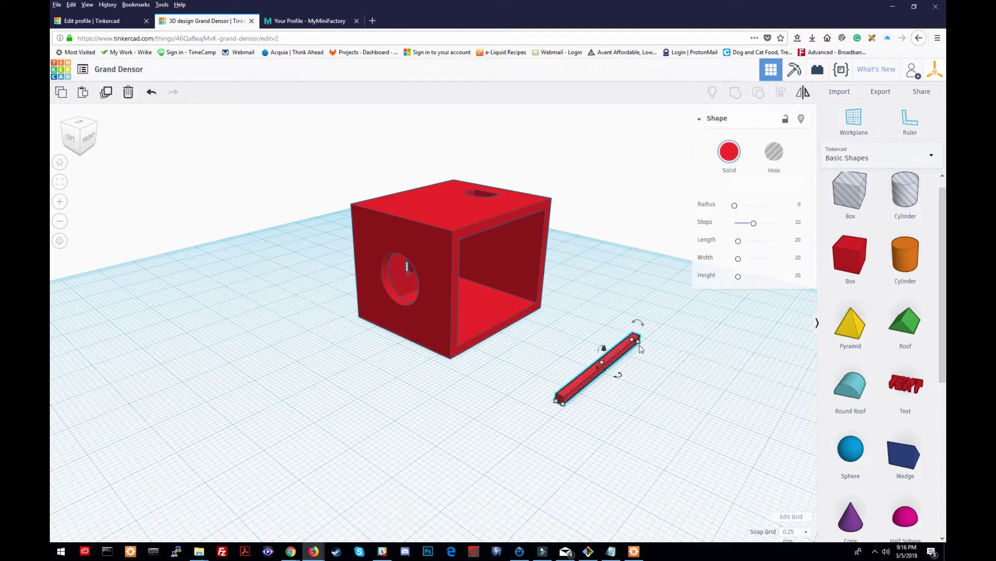
mouse_move(640, 347)
click(637, 381)
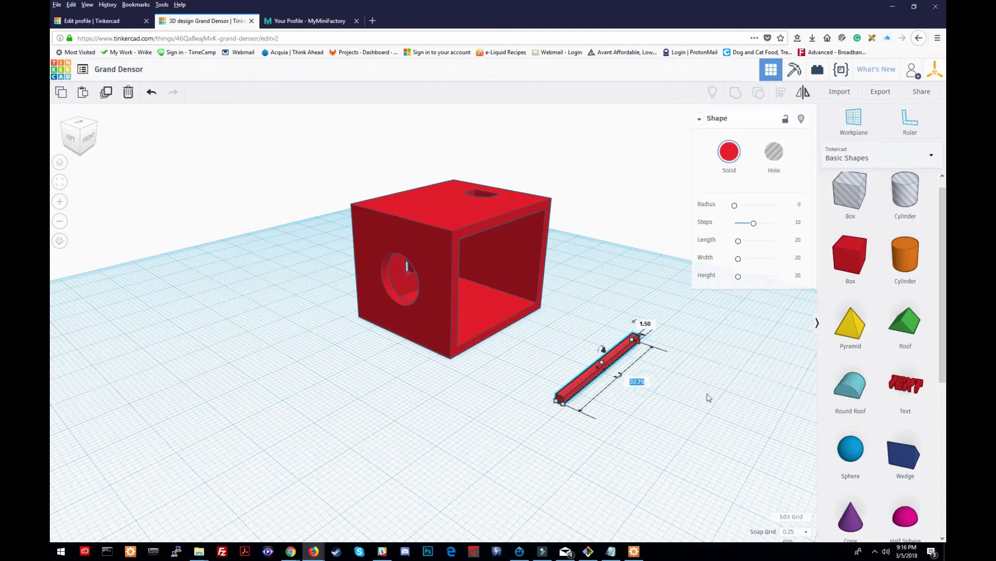
text(35)
scroll(709, 397, up, 2)
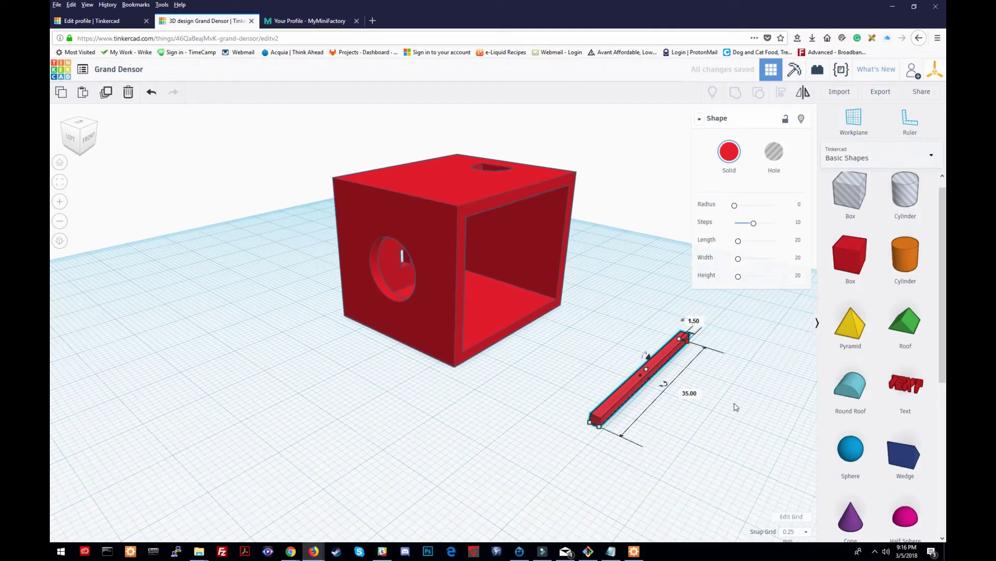
Select the slender bar beside the hollow box's open front for further editing.
click(727, 404)
right_drag(745, 382, 613, 389)
click(614, 388)
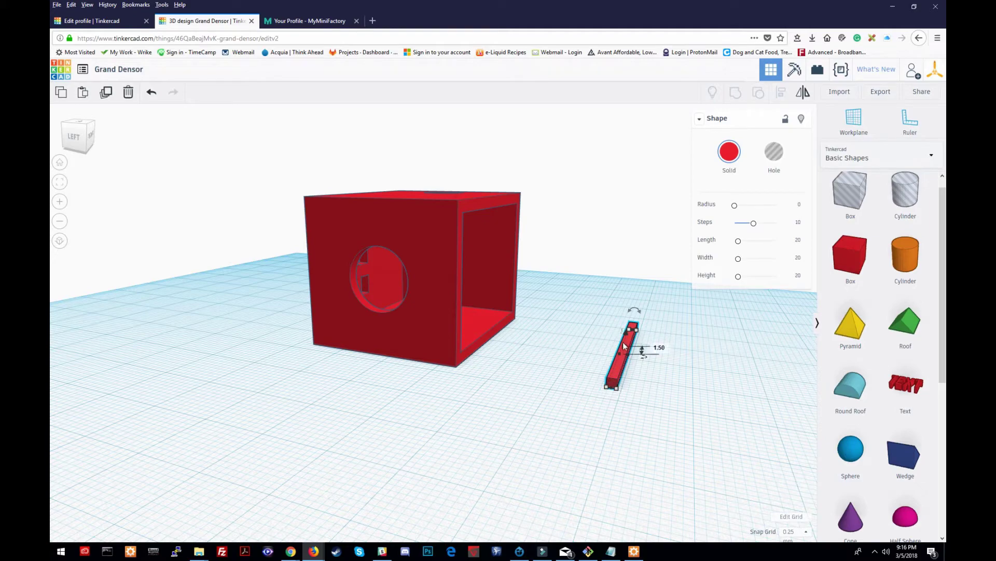
Move the thin bar across the workplane so it lies along the bottom edge of the box's open side.
click(708, 404)
right_drag(707, 404, 649, 385)
drag(649, 385, 523, 356)
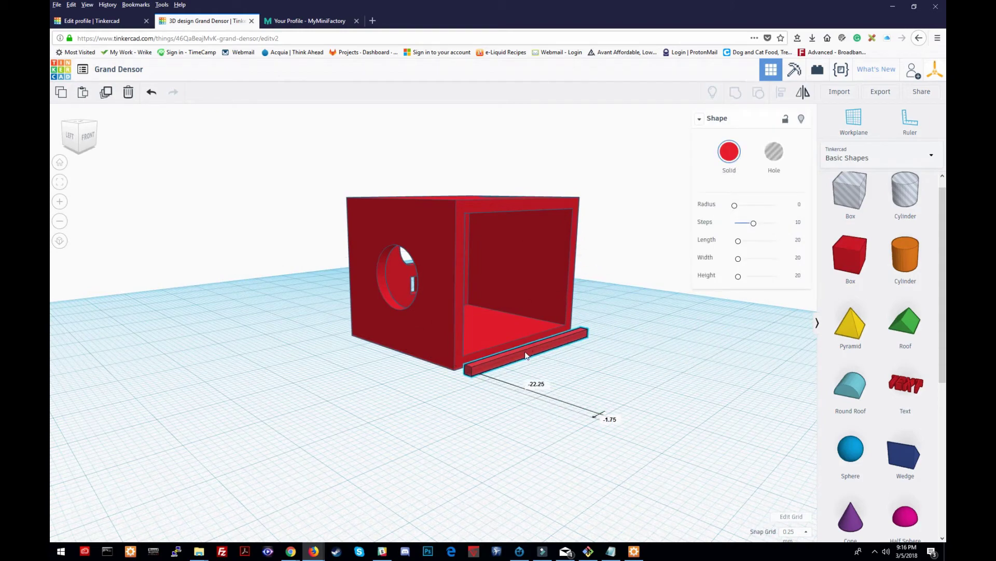
click(512, 203)
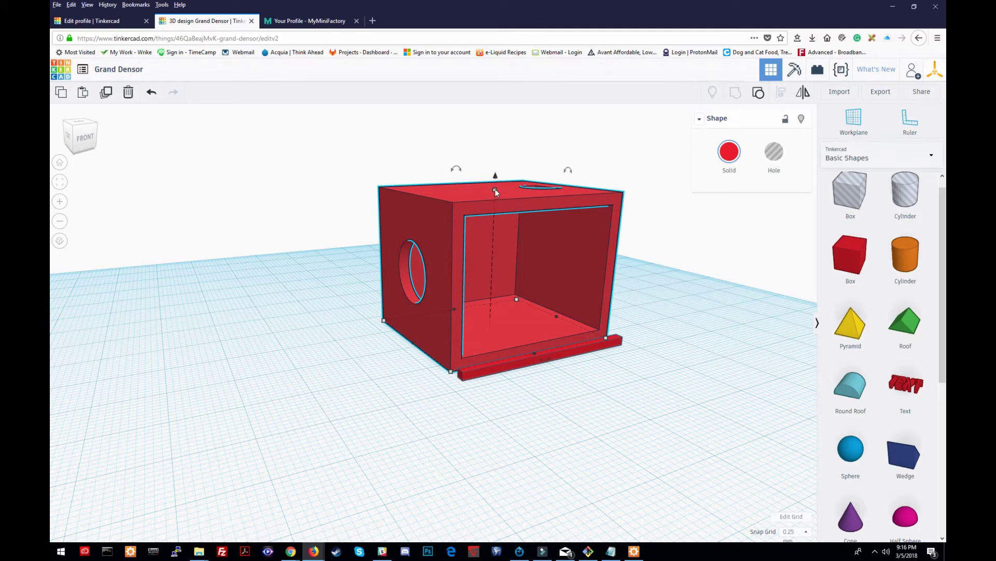
click(495, 189)
click(786, 290)
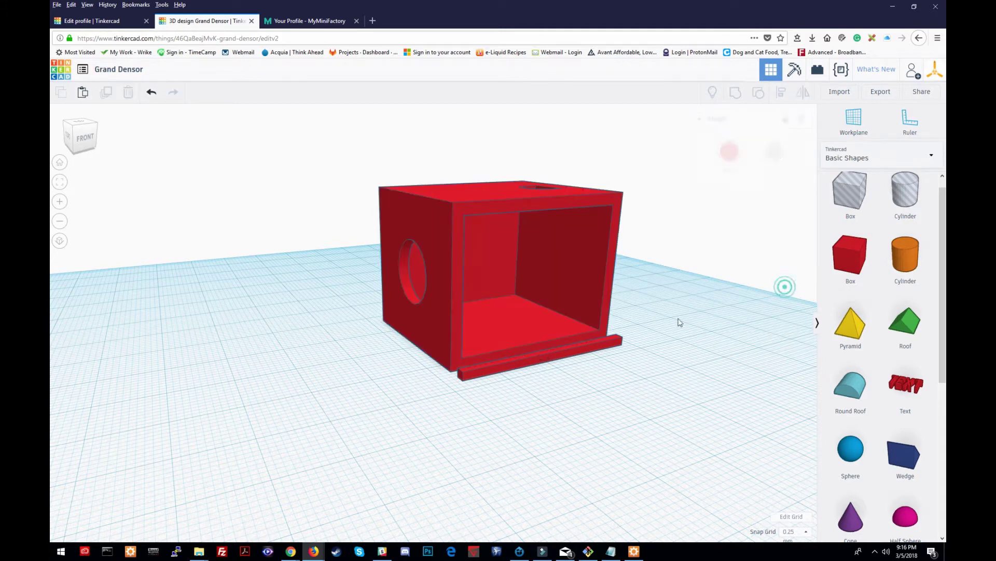
Raise the thin bar to the top edge of the box's open side, at an elevation of 26.5 mm.
click(566, 352)
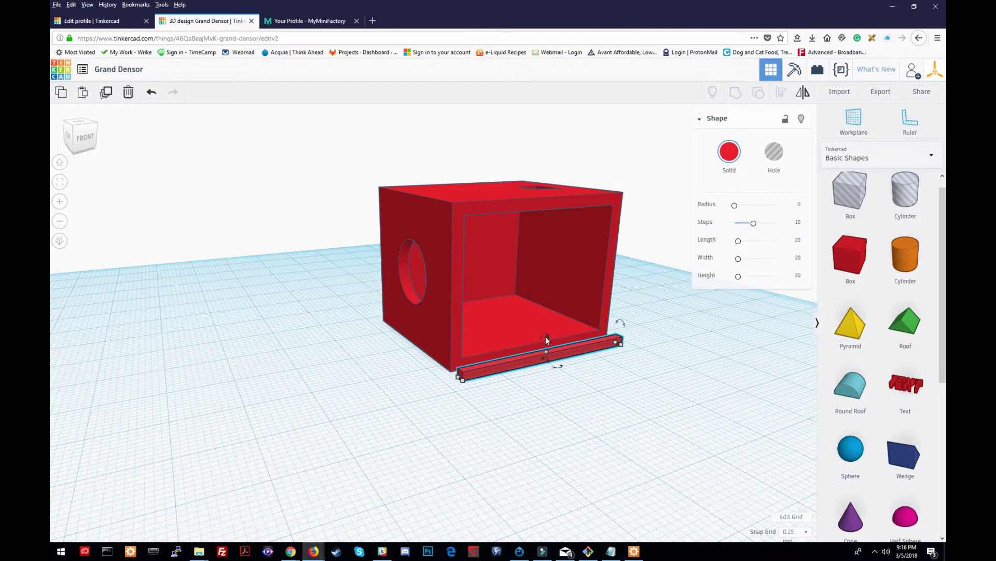
drag(546, 338, 545, 183)
right_drag(694, 359, 421, 210)
Select the box and check its overall height and top edge from several angles.
click(421, 210)
right_drag(626, 348, 532, 291)
mouse_move(424, 204)
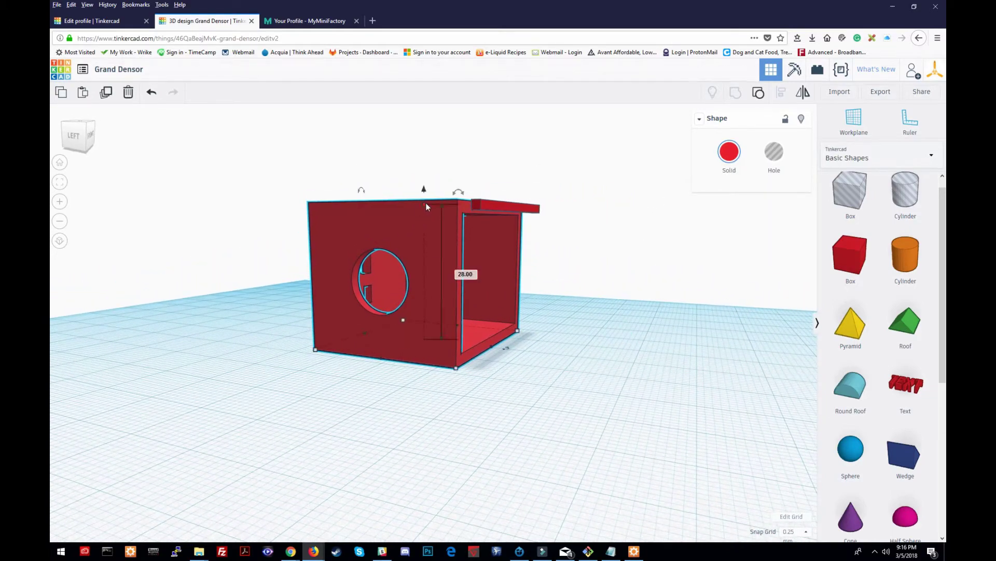
right_drag(425, 207, 387, 220)
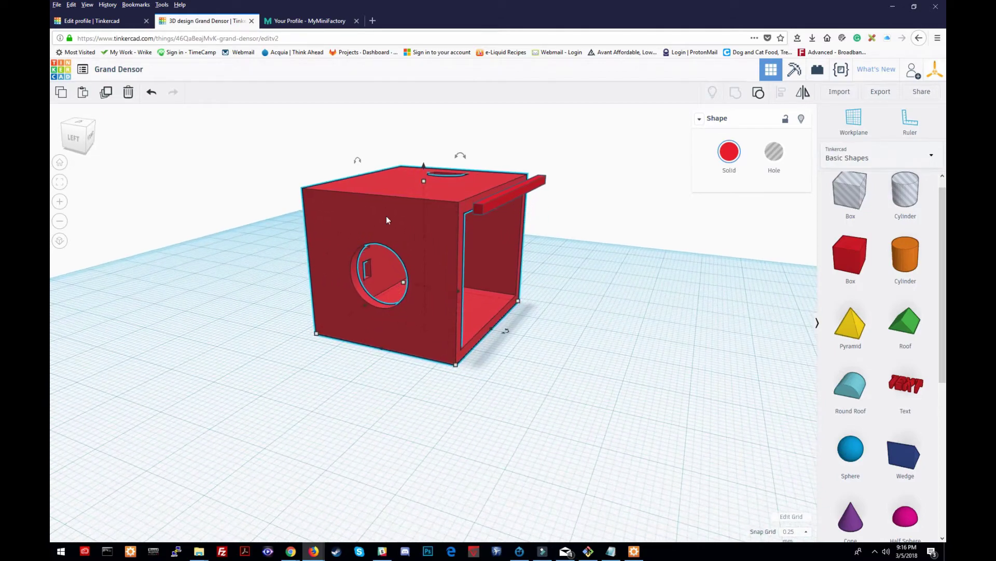
right_drag(585, 214, 660, 200)
drag(372, 185, 374, 185)
right_drag(531, 254, 478, 236)
mouse_move(384, 198)
Raise the thin bar by 1.25 mm to an elevation of 27.75 mm.
click(478, 204)
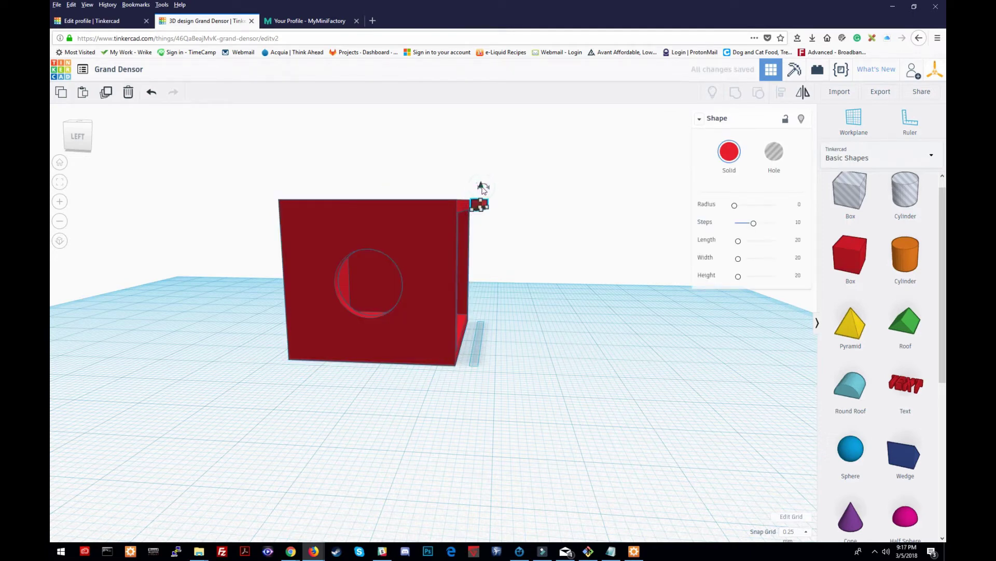
mouse_move(484, 191)
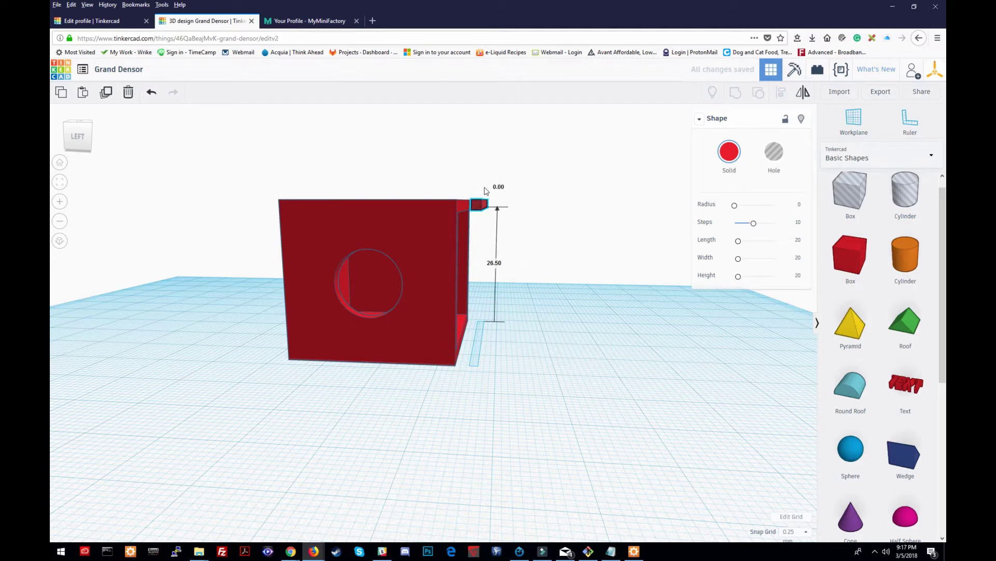
right_drag(534, 229, 478, 229)
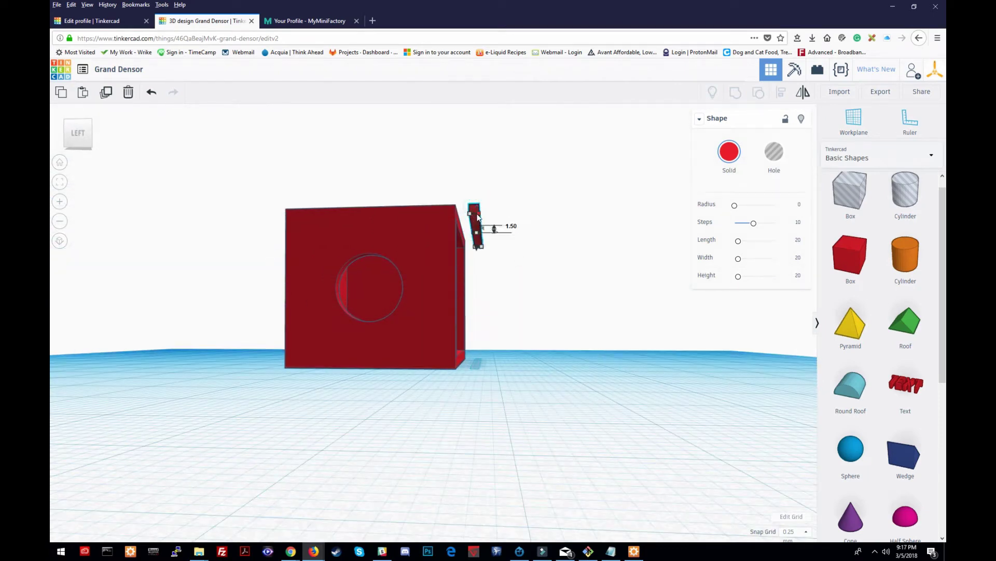
mouse_move(477, 212)
right_down()
mouse_move(515, 211)
mouse_move(516, 227)
mouse_move(476, 205)
right_up()
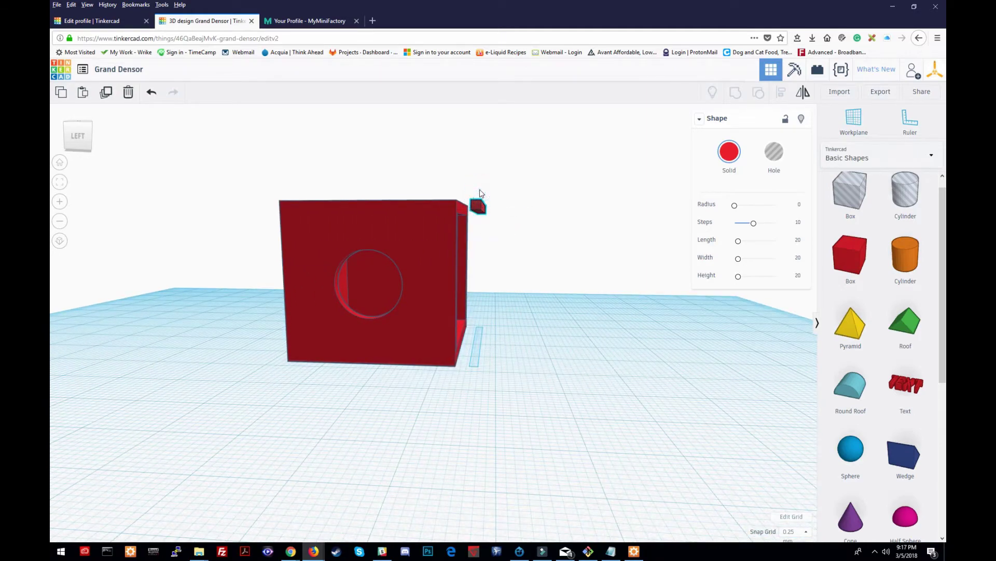
drag(481, 193, 482, 186)
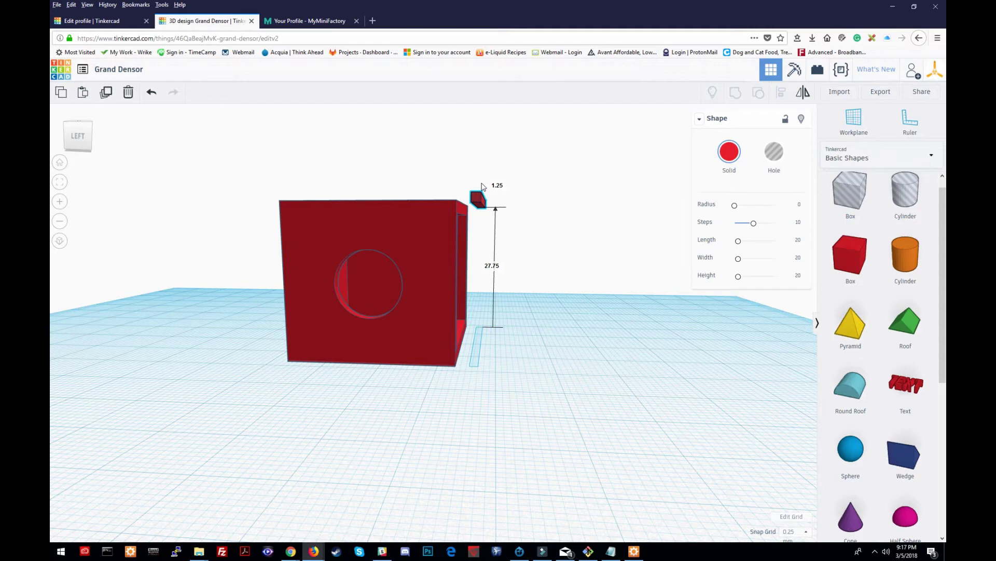
drag(481, 185, 482, 186)
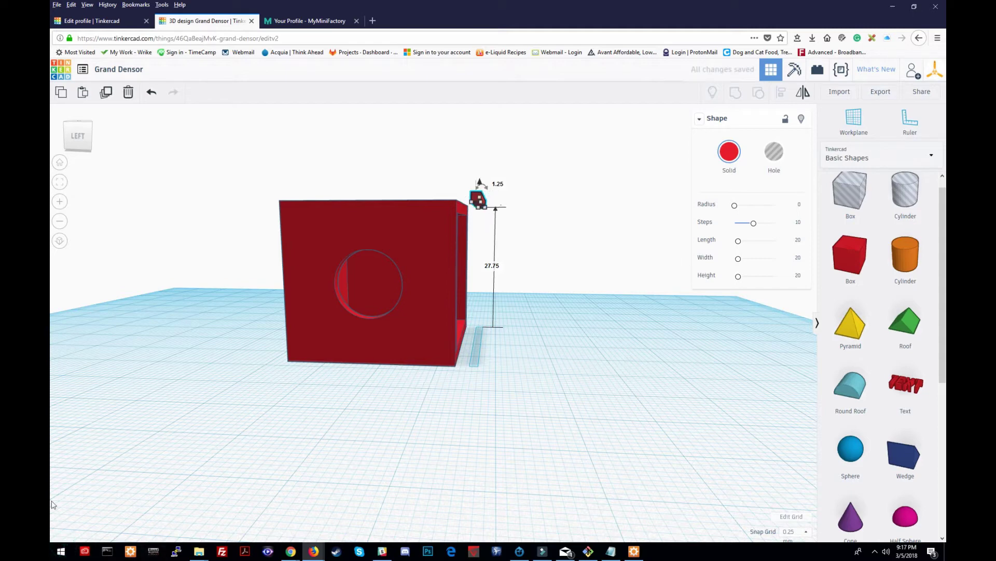
Open the Calculator, and check the box's height in the design.
click(61, 551)
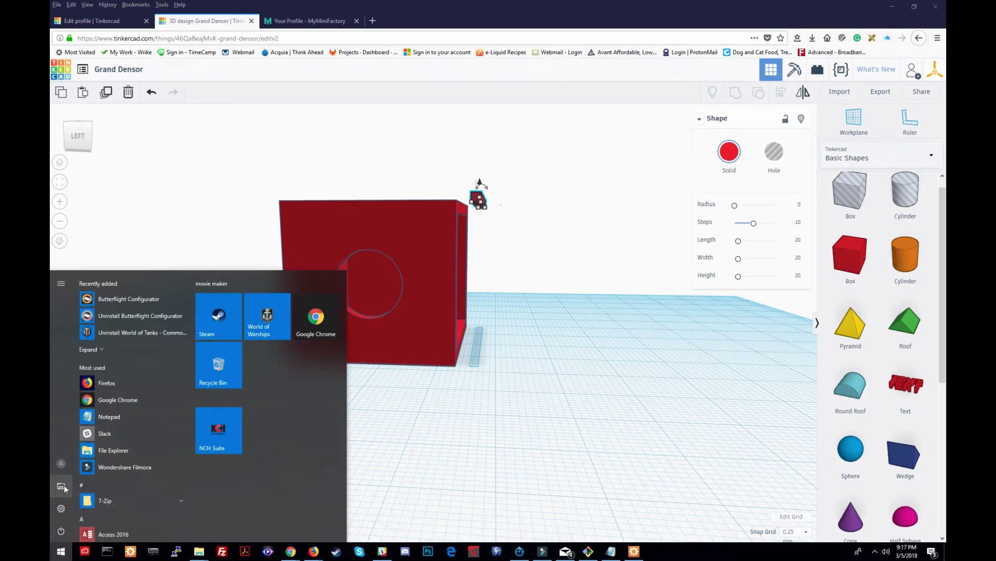
scroll(114, 369, down, 3)
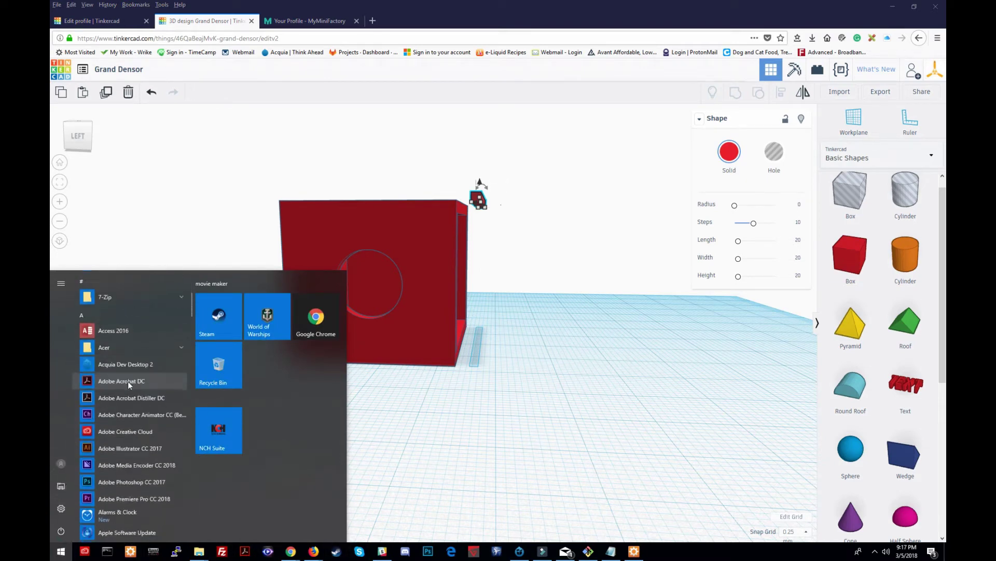
scroll(129, 385, down, 6)
click(108, 366)
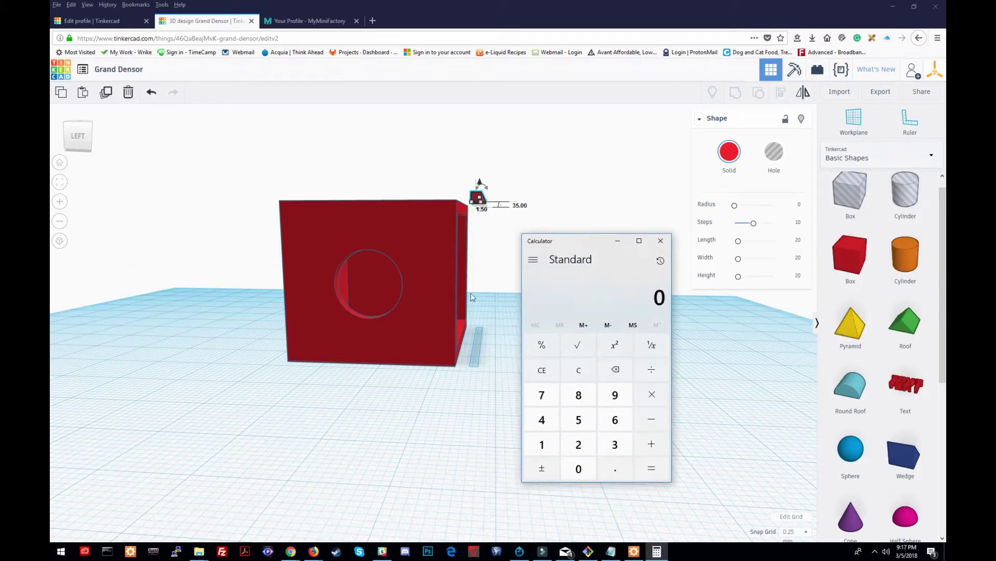
click(387, 313)
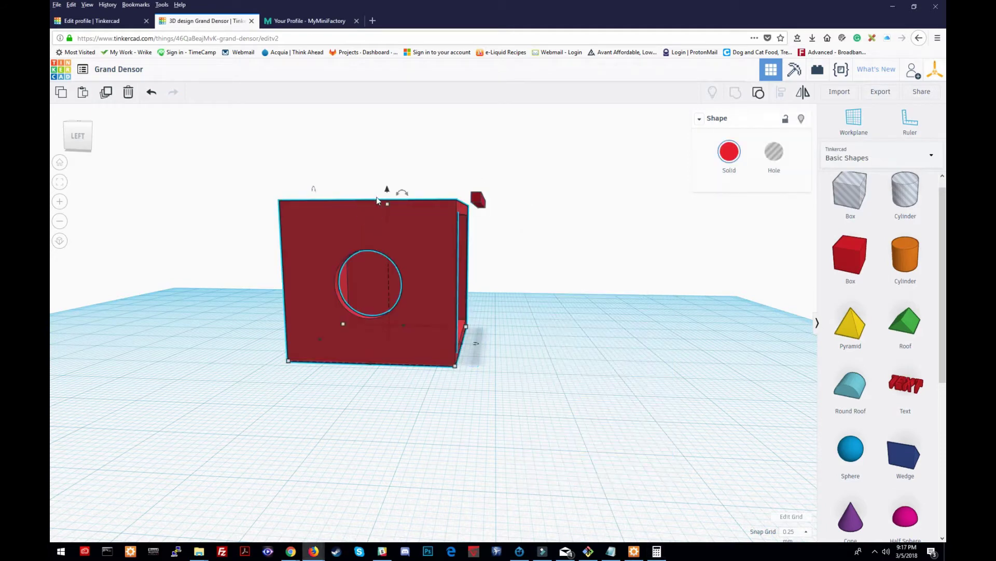
mouse_move(388, 202)
click(669, 343)
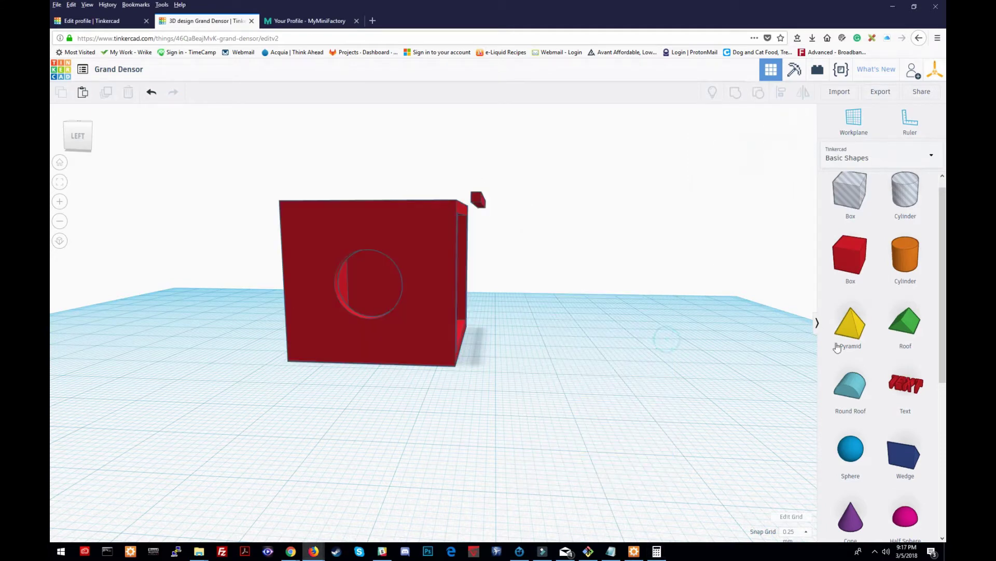
Switch to the Calculator, compute 28 − 1.5 for the bar's elevation, and minimize it.
click(656, 551)
click(578, 444)
click(578, 394)
click(652, 419)
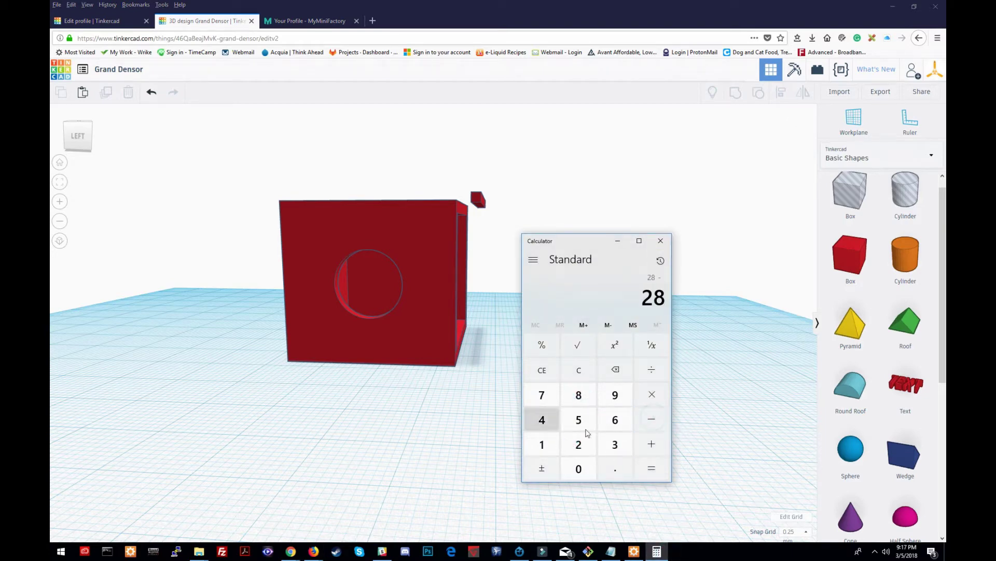
click(538, 438)
click(626, 470)
click(579, 420)
click(652, 467)
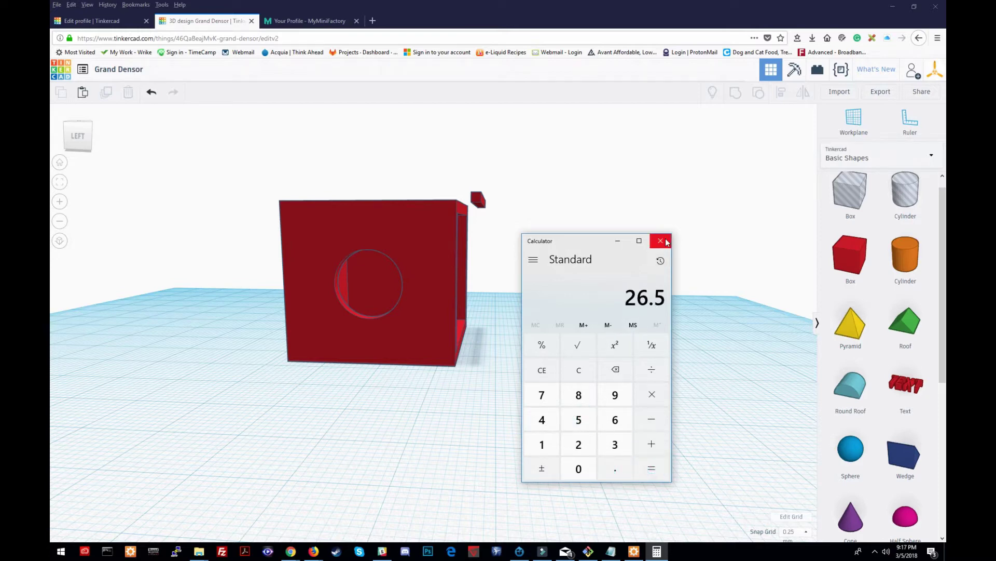
click(618, 242)
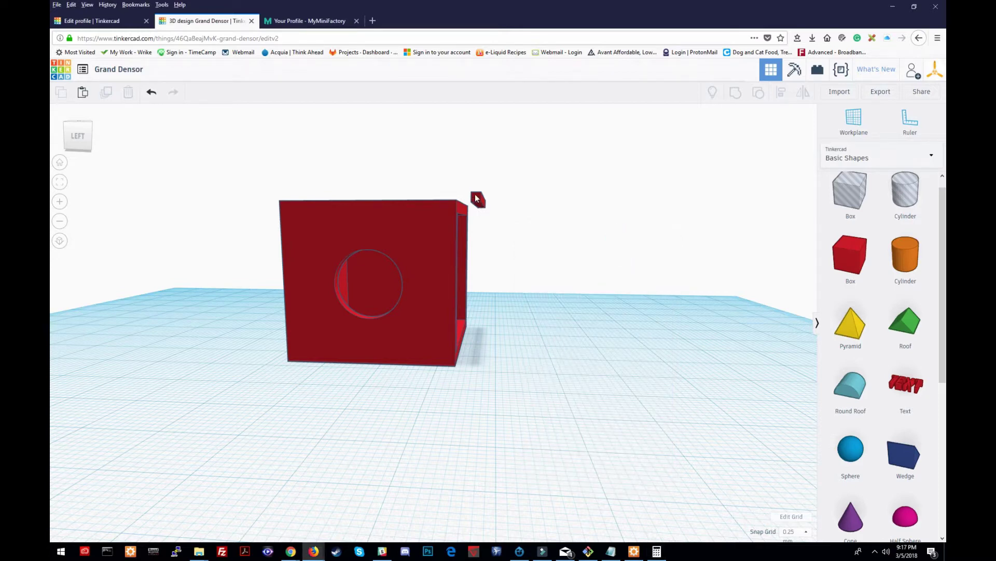
Set the thin bar's elevation above the workplane to 26.5 mm.
click(476, 197)
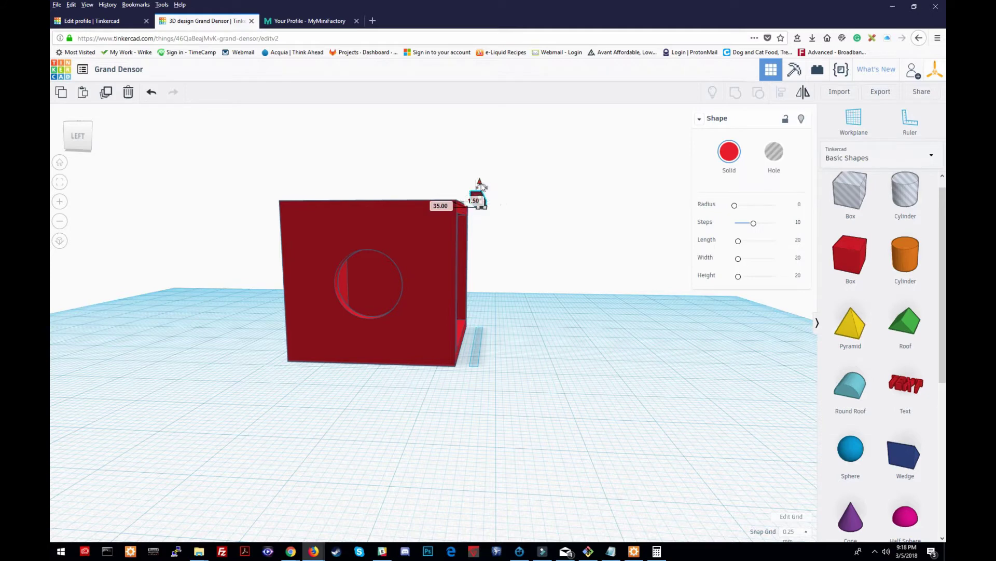
drag(481, 184, 481, 191)
click(490, 269)
text(26.5)
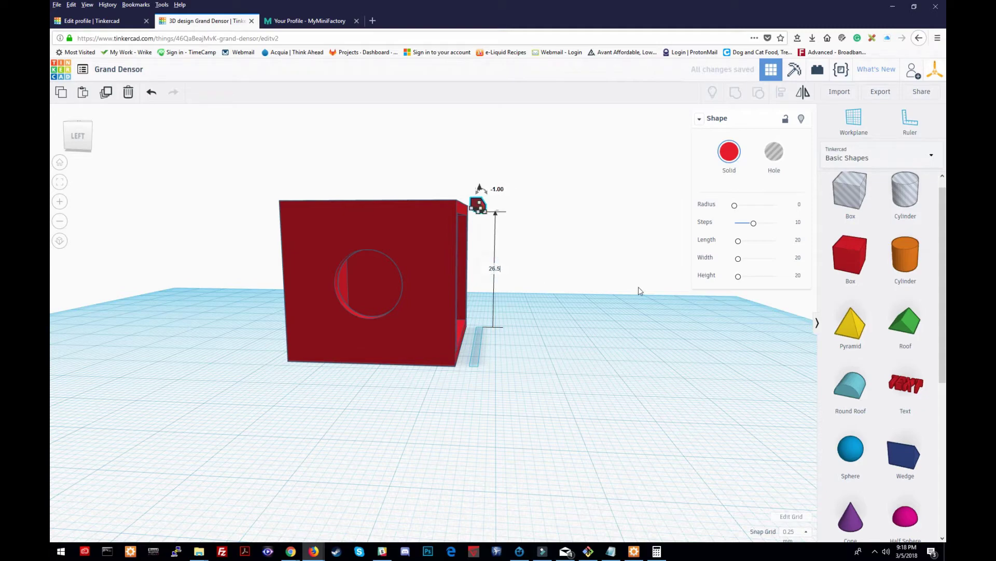
key(Return)
click(612, 261)
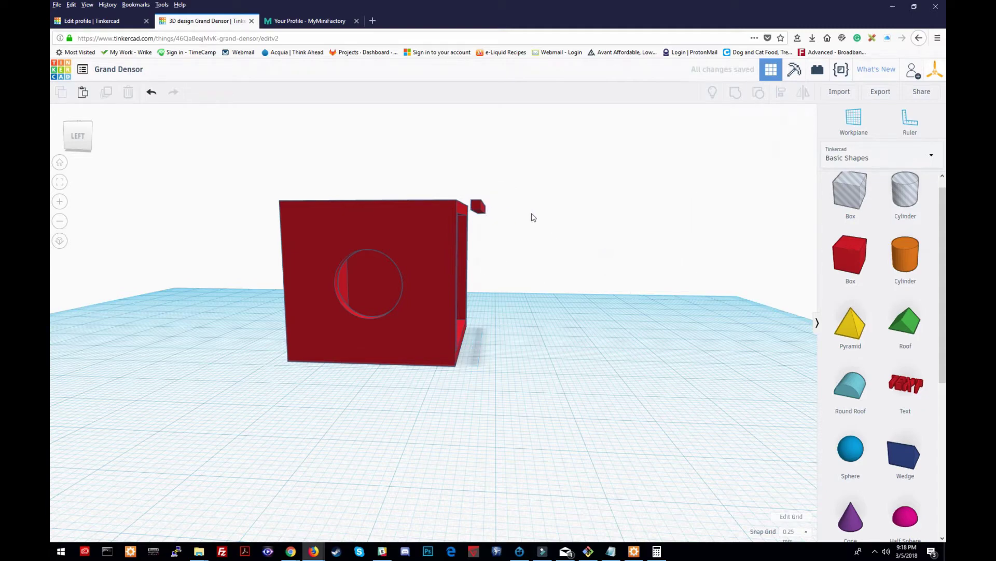
Move the thin bar against the top edge of the box's open side and set its height to 3 mm.
right_drag(533, 217, 531, 213)
drag(480, 204, 467, 204)
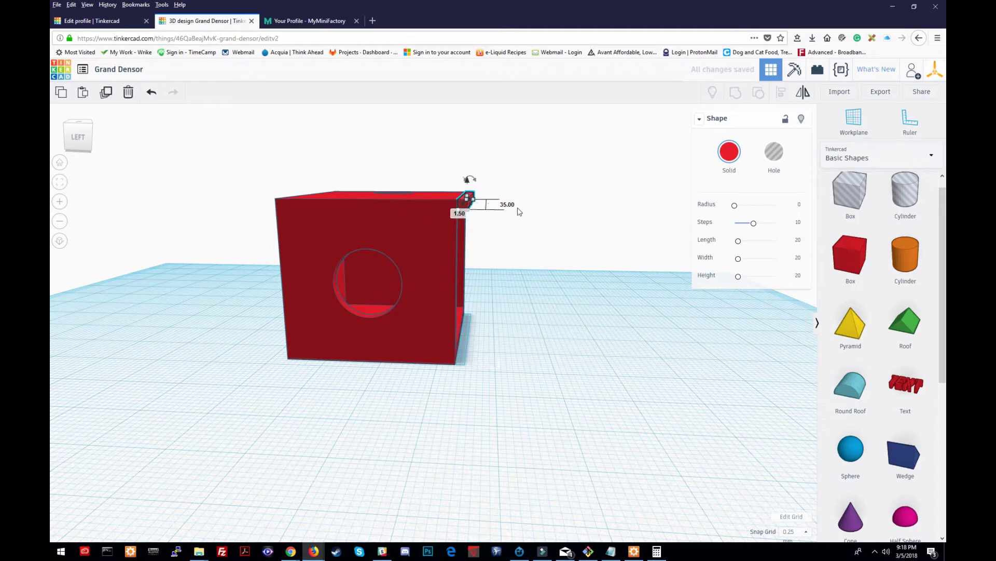
right_drag(520, 231, 464, 208)
click(464, 203)
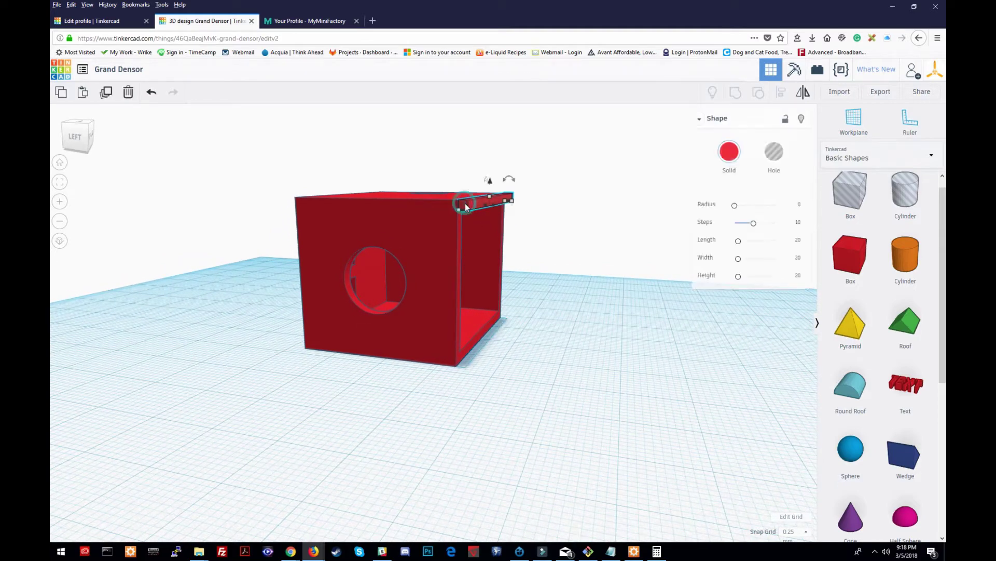
click(529, 199)
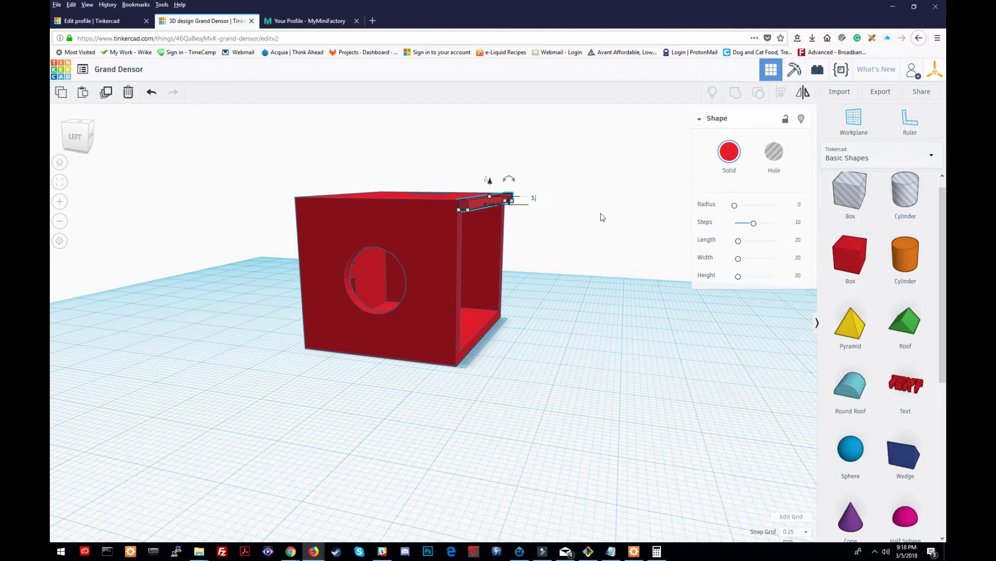
key(Return)
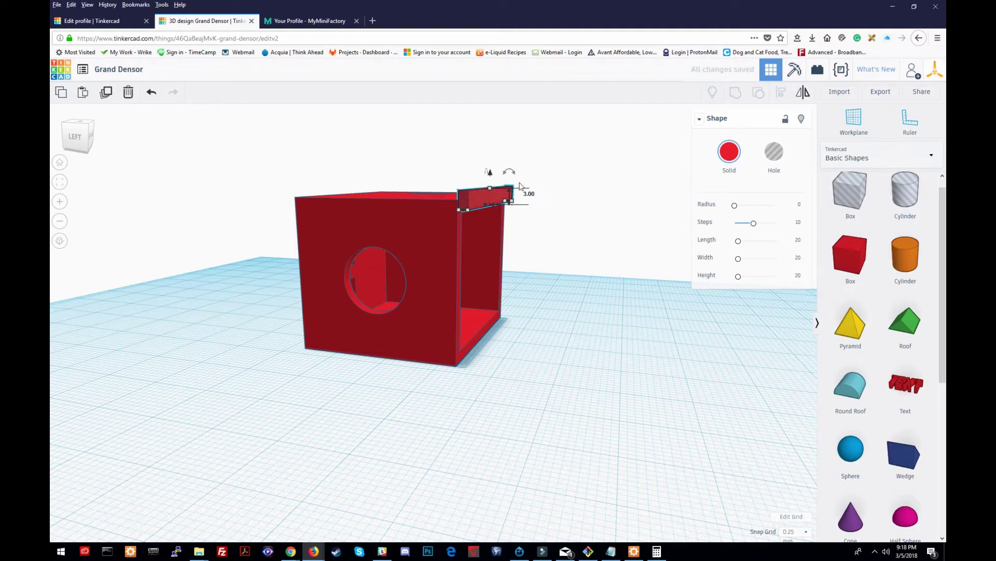
Lower the bar by 1.5 mm to an elevation of 25 mm, level with the box's top.
right_drag(549, 237, 549, 231)
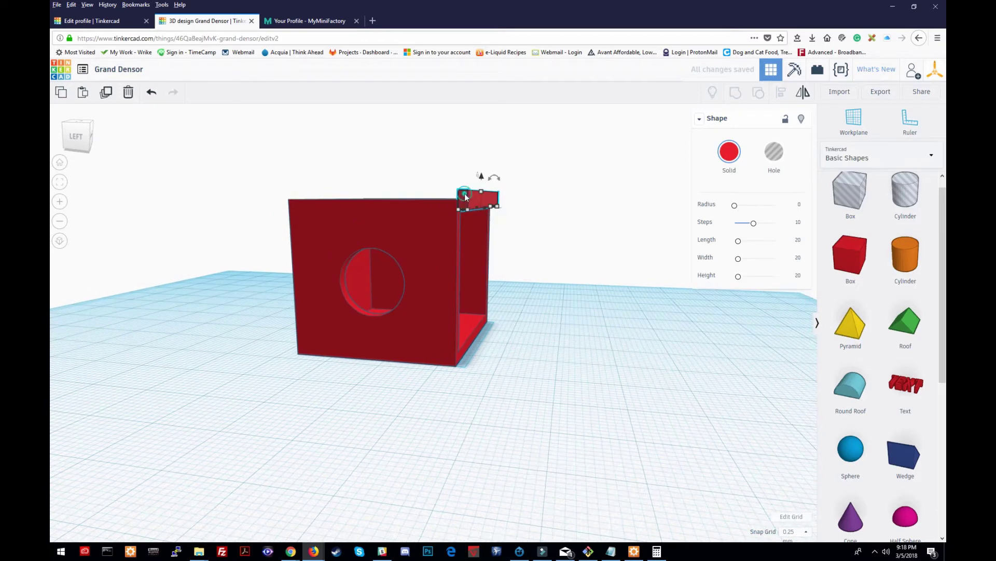
drag(480, 178, 482, 189)
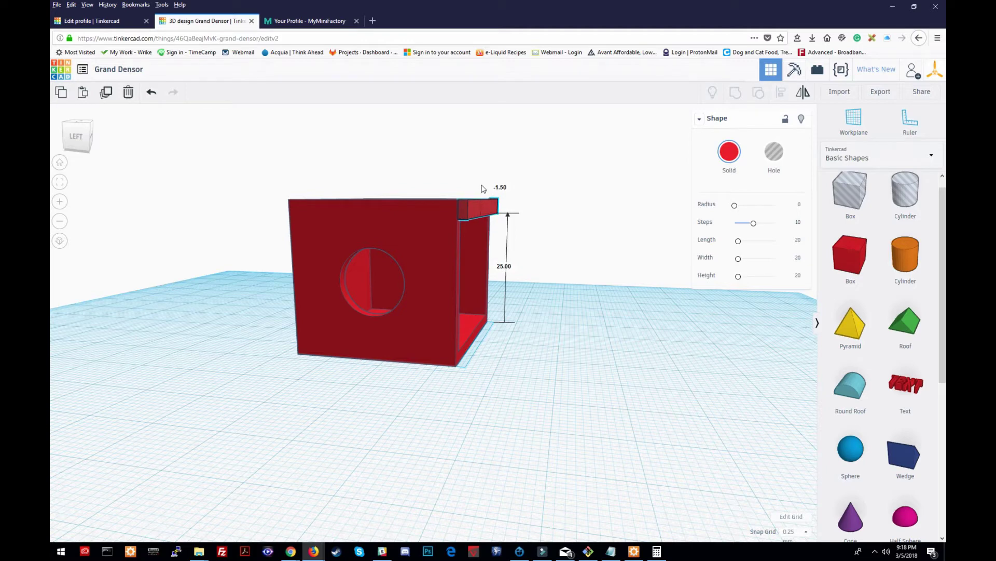
click(556, 233)
Examine the bar's fit along the upper edge of the box's opening from several angles and check its dimensions.
right_drag(620, 363, 559, 273)
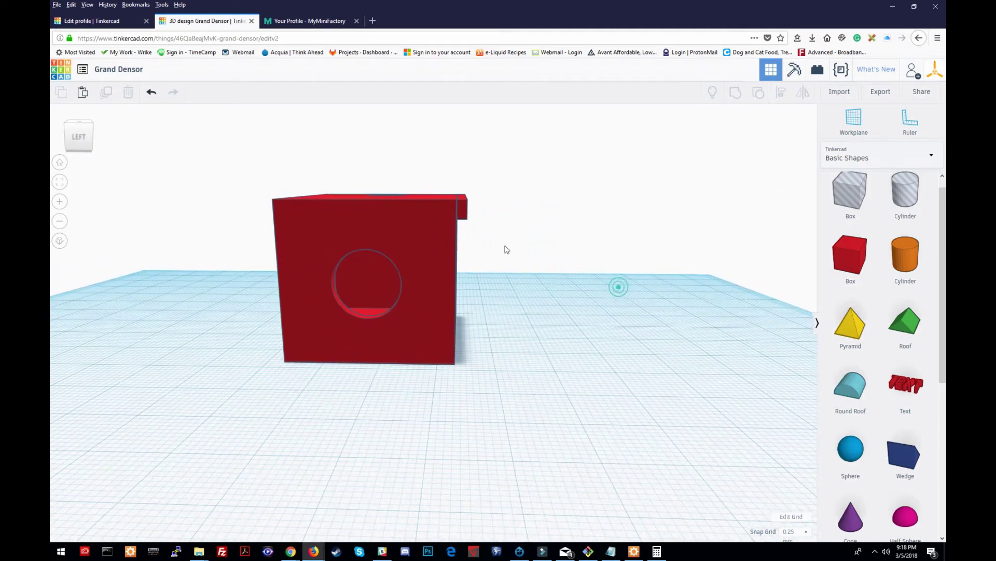
right_drag(516, 229, 458, 242)
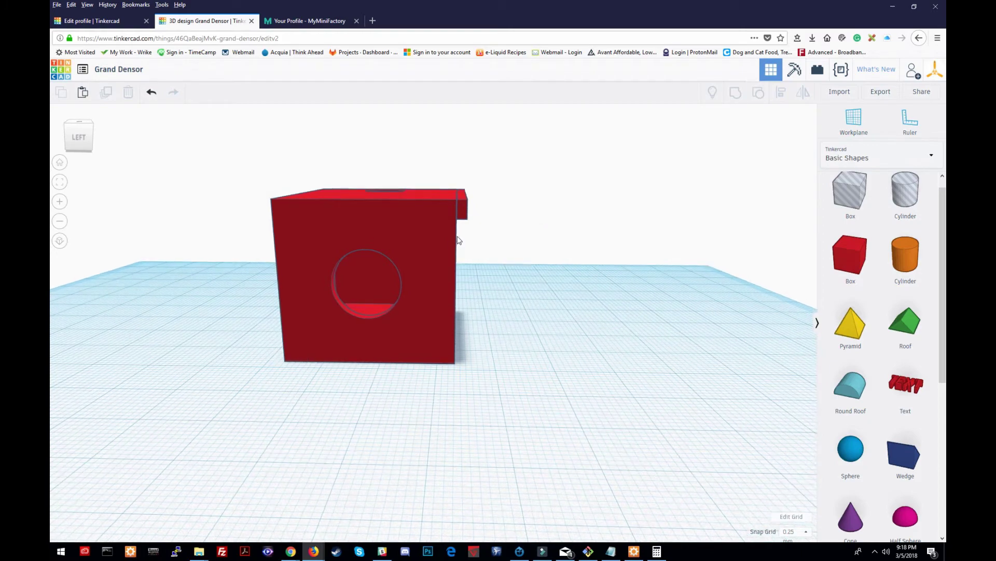
right_drag(561, 270, 595, 338)
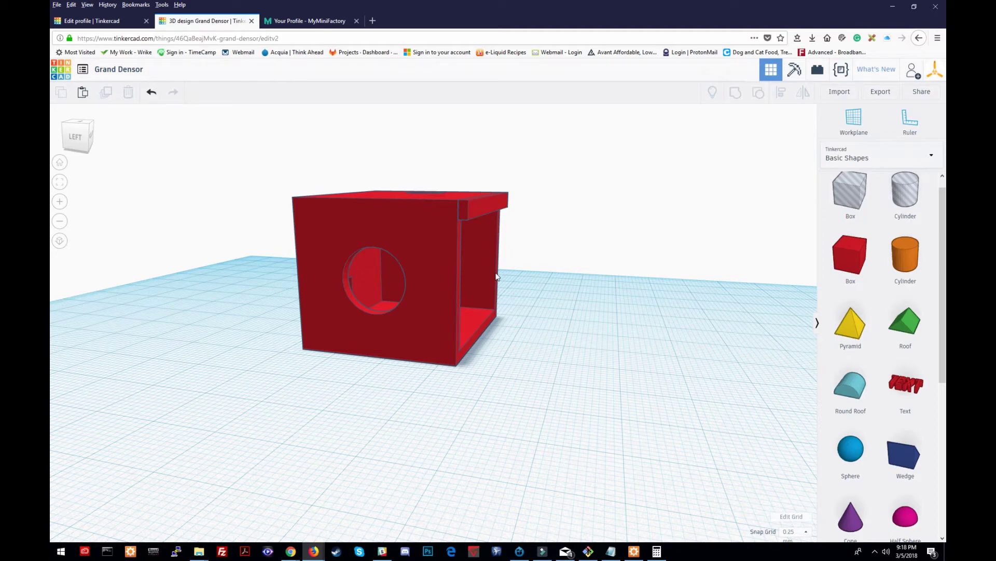
right_drag(587, 269, 489, 203)
click(490, 205)
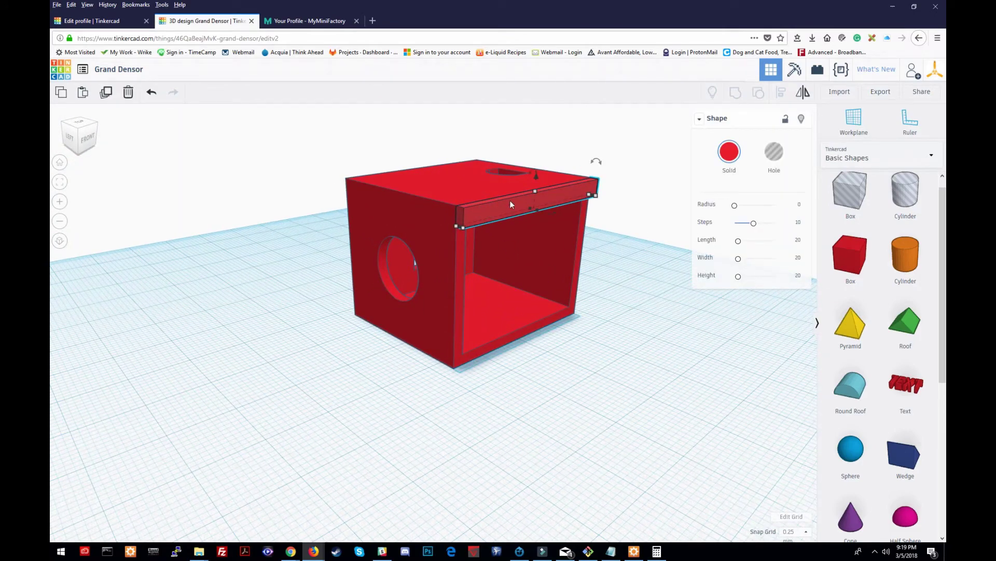
right_drag(632, 247, 634, 240)
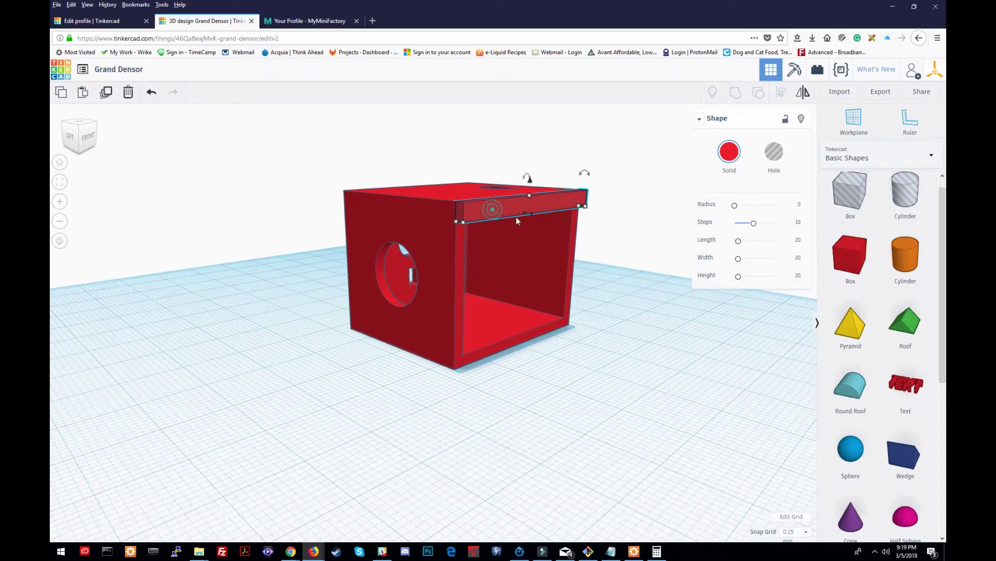
mouse_move(464, 214)
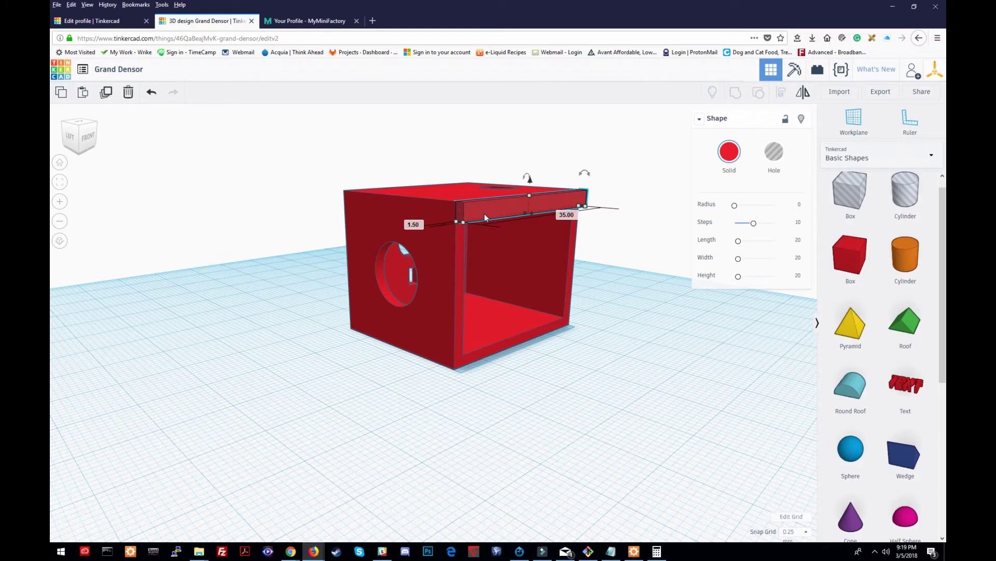
Duplicate the lip bar twice and place both copies in the open space in front of the box's opening.
mouse_move(484, 210)
mouse_down()
mouse_move(617, 291)
mouse_move(520, 381)
mouse_move(620, 295)
mouse_up()
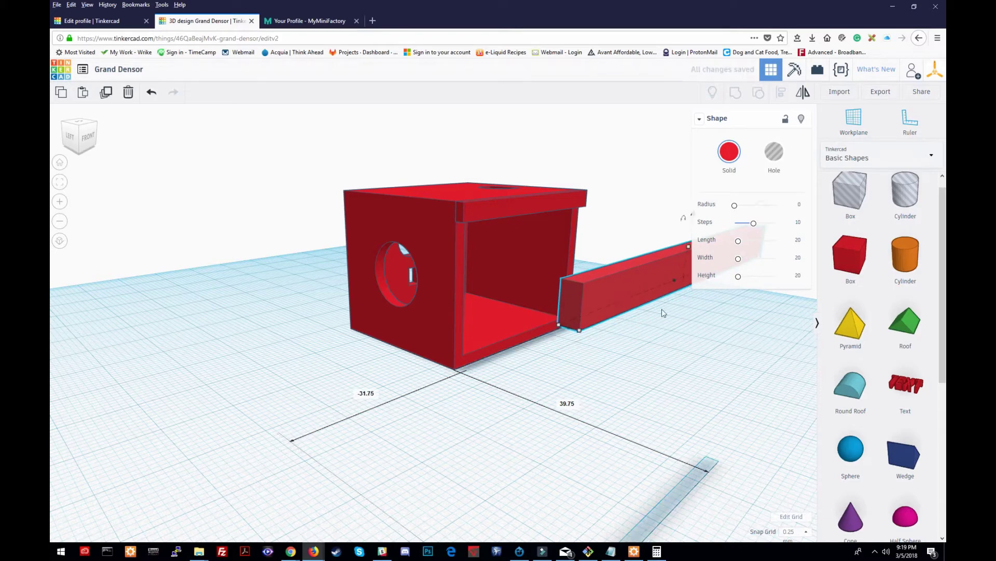
click(699, 119)
drag(694, 223, 651, 367)
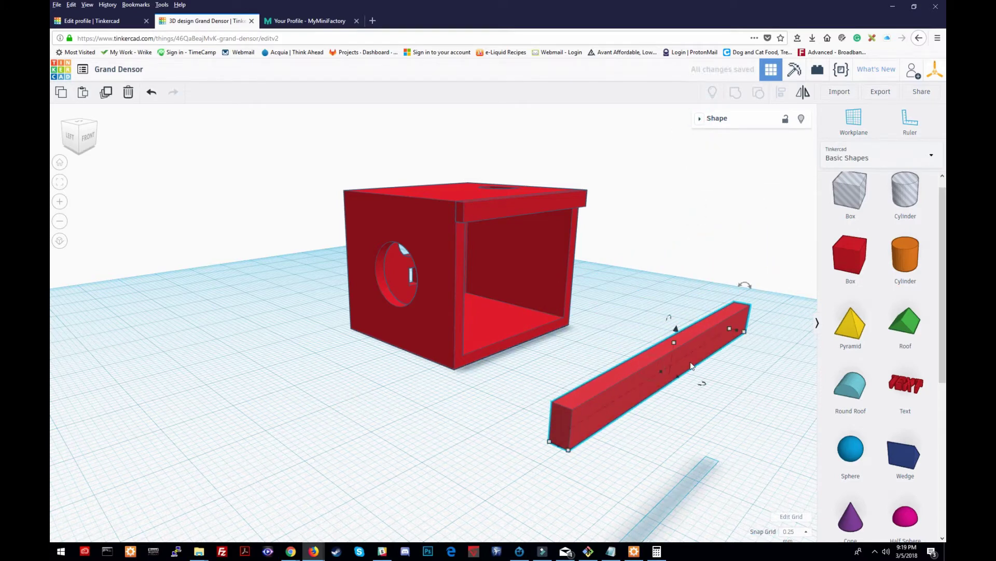
right_drag(570, 500, 894, 340)
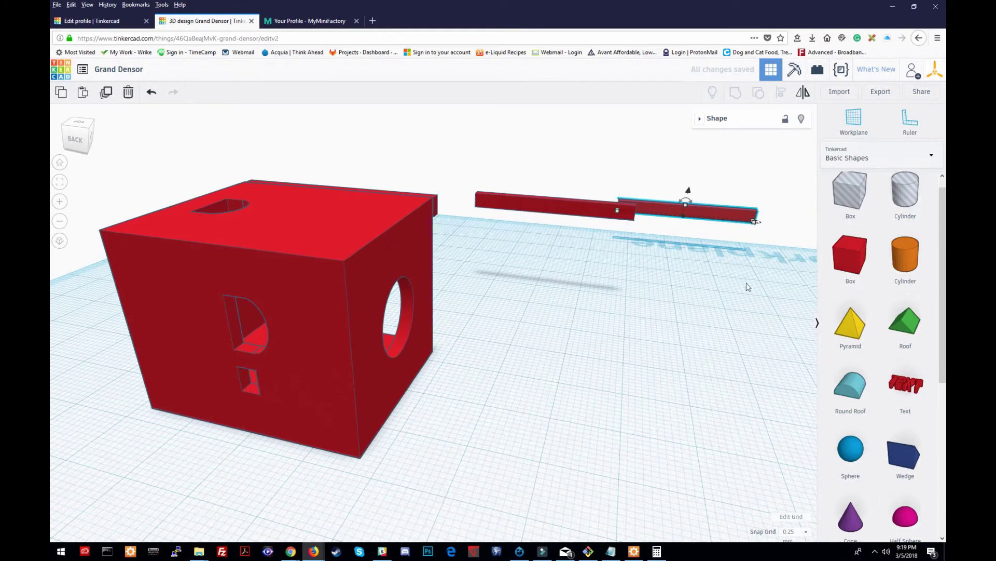
drag(705, 213, 559, 244)
right_drag(699, 375, 577, 357)
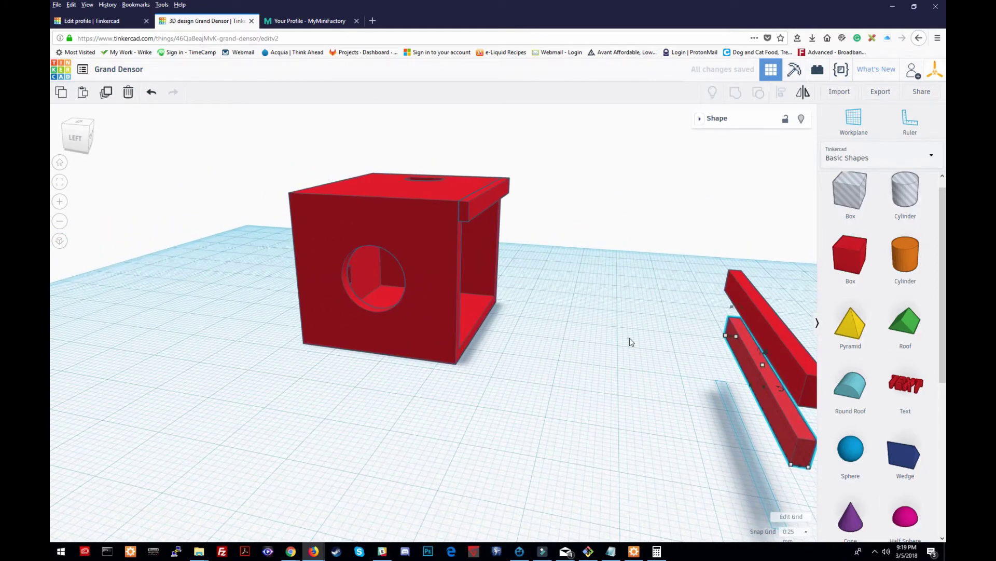
Make a third copy of the lip bar and pull it out in front of the box.
click(476, 198)
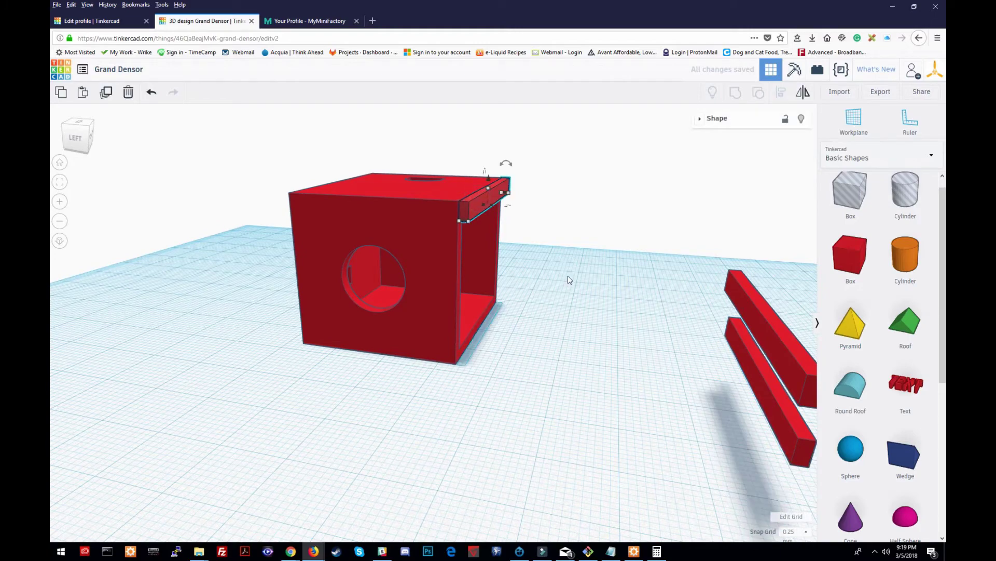
drag(480, 204, 571, 301)
click(643, 340)
right_drag(670, 351, 394, 224)
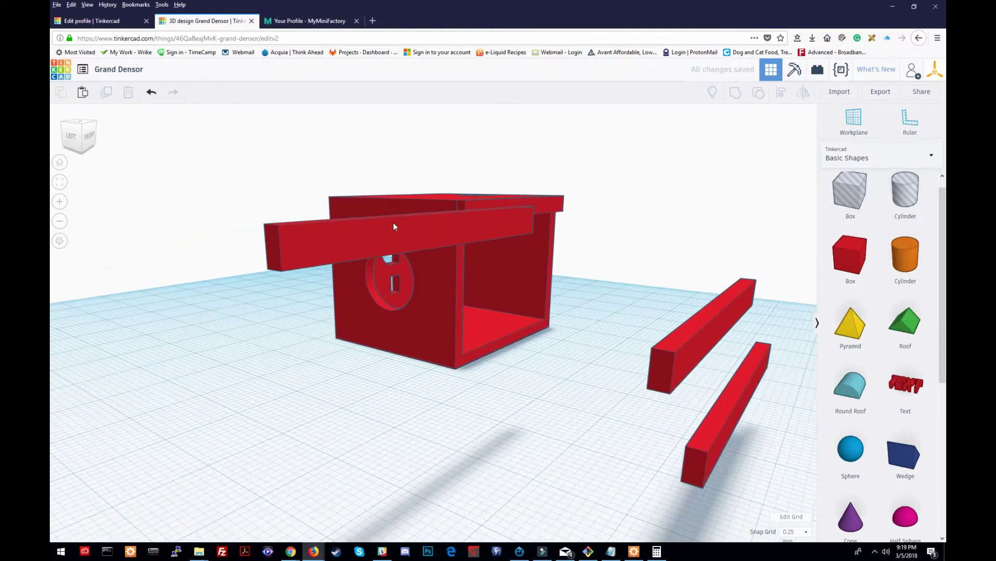
Rotate the bar copy nearest the box's left side by 90° so it stands upright.
click(394, 225)
right_drag(616, 295, 462, 285)
drag(212, 196, 376, 222)
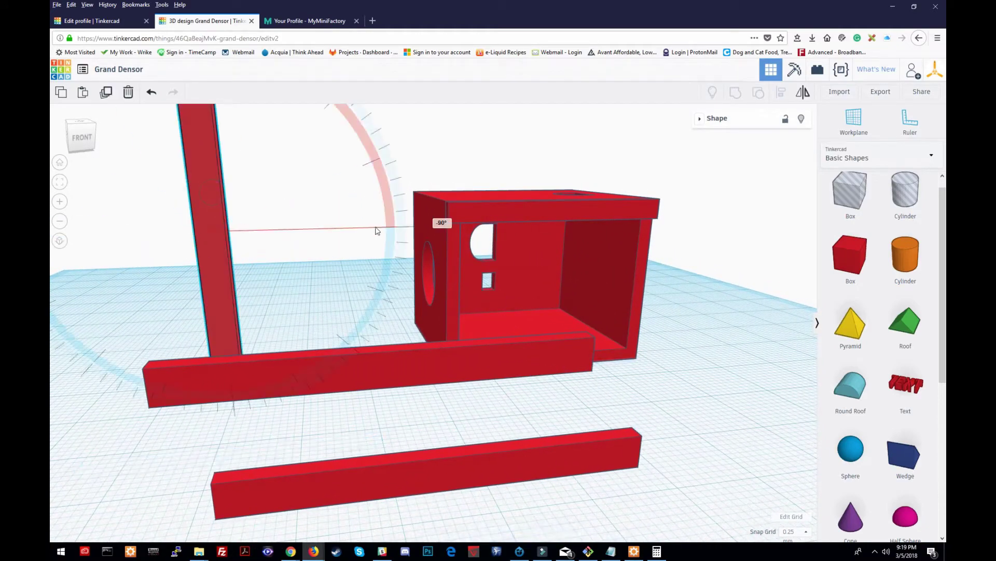
drag(400, 231, 409, 231)
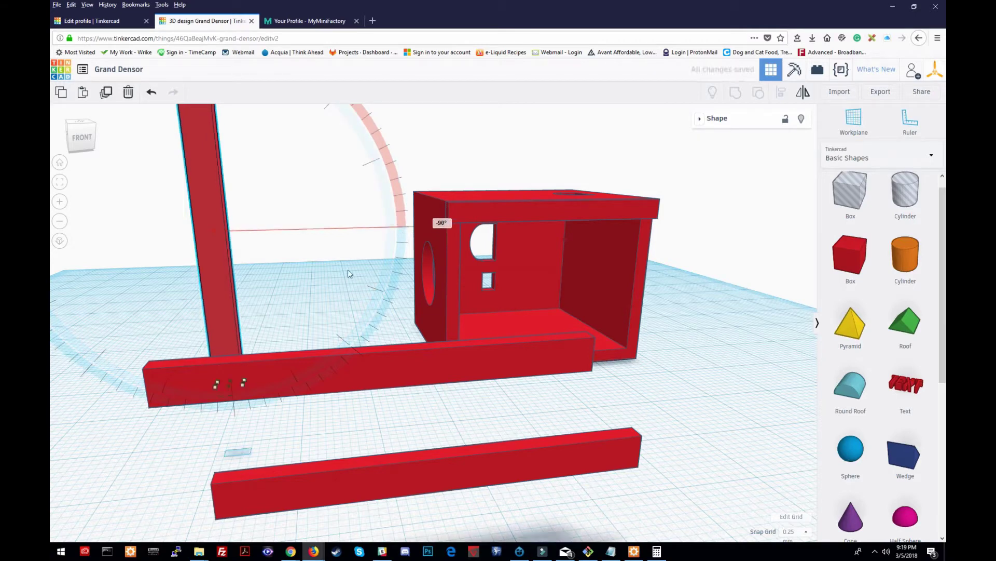
Stand a second bar copy upright and move it beside the right edge of the box's opening.
drag(346, 376, 422, 387)
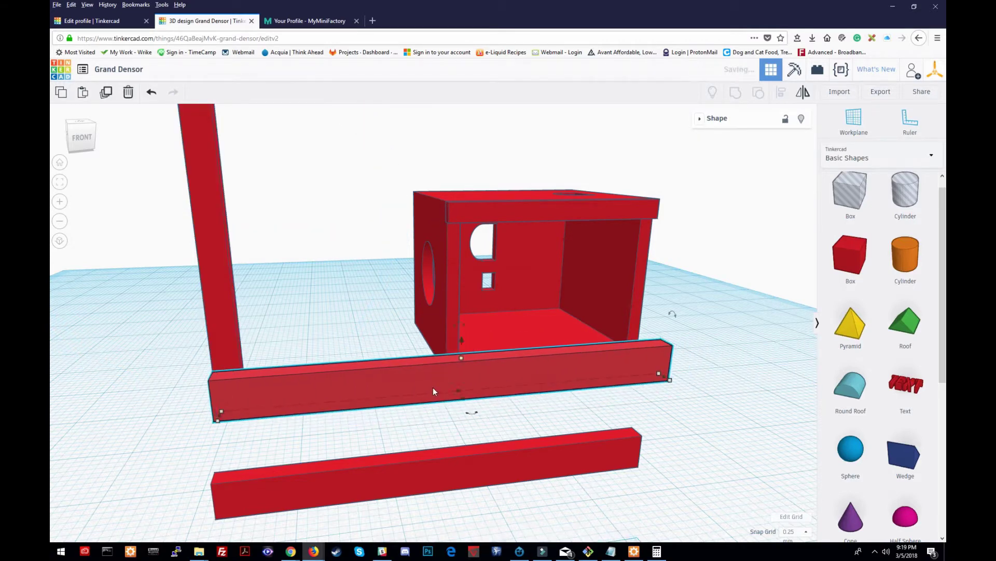
drag(461, 323, 536, 337)
drag(467, 301, 687, 236)
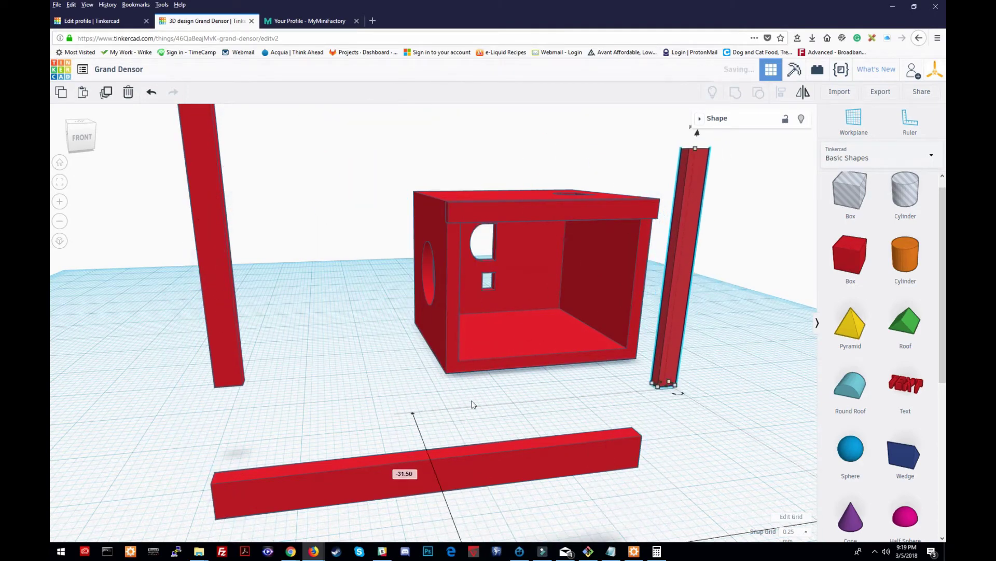
Move the remaining horizontal bar copy against the bottom edge of the box's open side.
click(550, 460)
drag(564, 462, 661, 354)
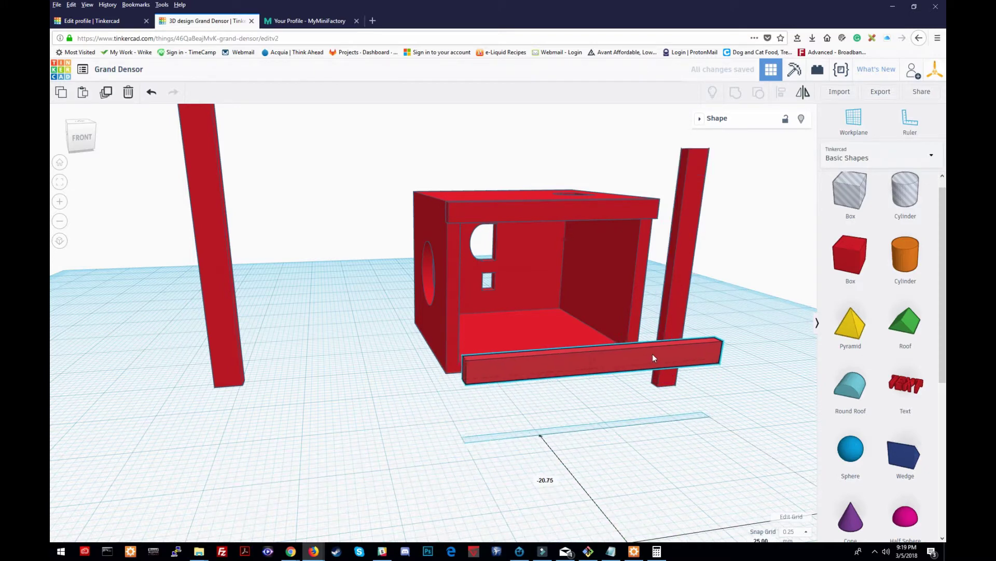
drag(597, 339, 526, 360)
click(614, 431)
Center-align the box with its top and bottom bars across the width of the opening.
right_drag(616, 436, 535, 436)
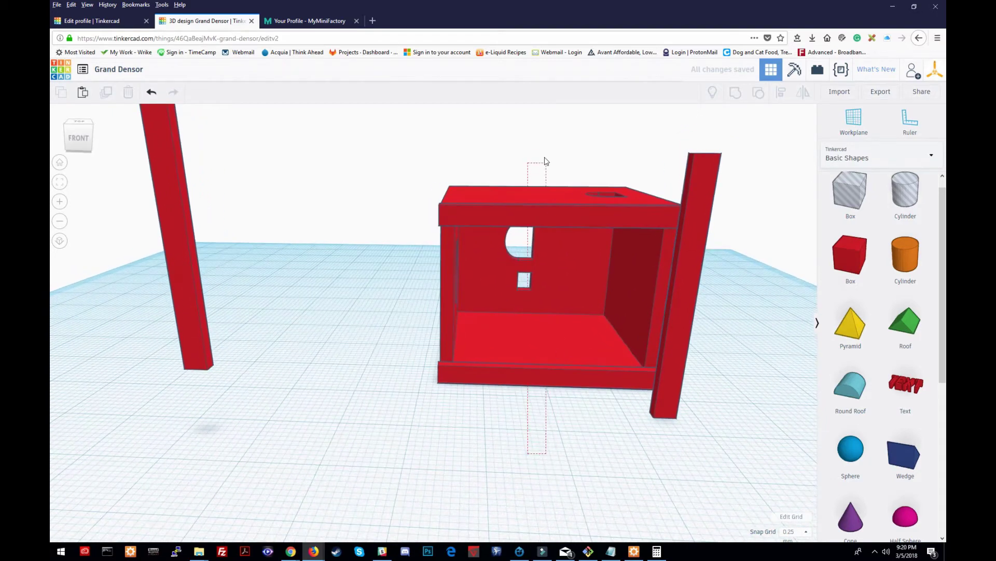
drag(545, 164, 546, 165)
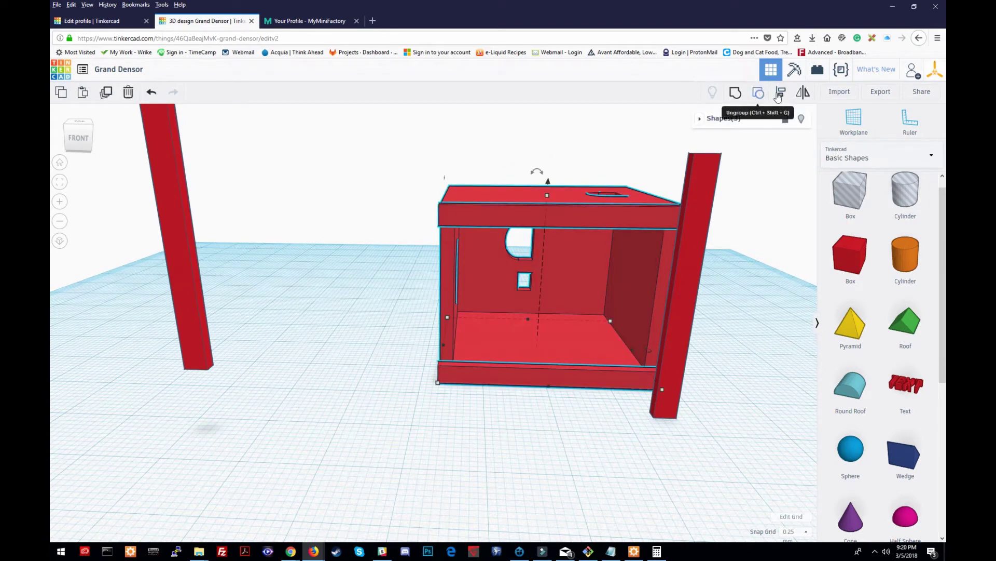
click(551, 394)
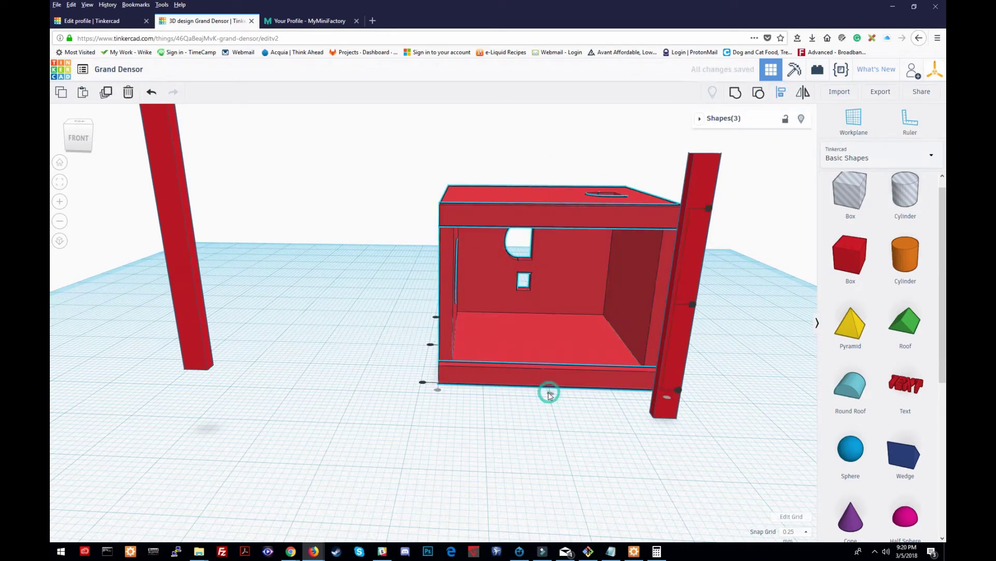
click(555, 430)
right_drag(556, 430, 519, 425)
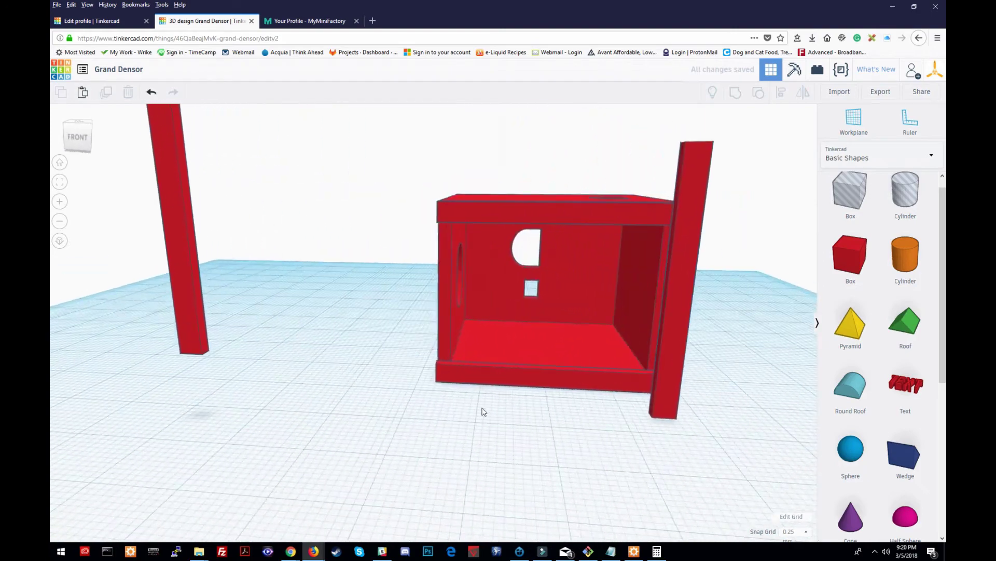
Move the left upright bar closer to the box's open side and lower it toward the workplane.
drag(179, 242, 366, 260)
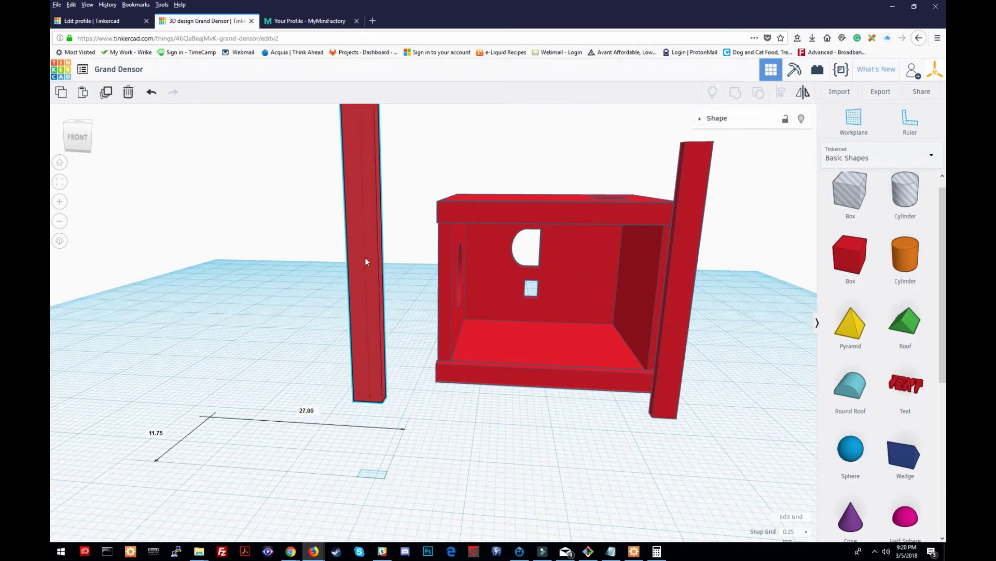
scroll(406, 262, down, 3)
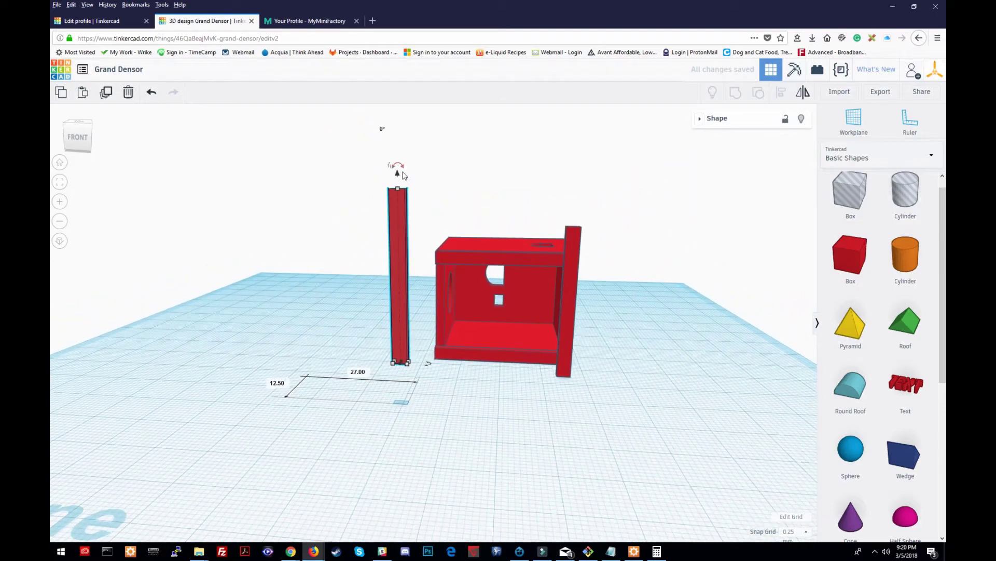
drag(398, 175, 401, 224)
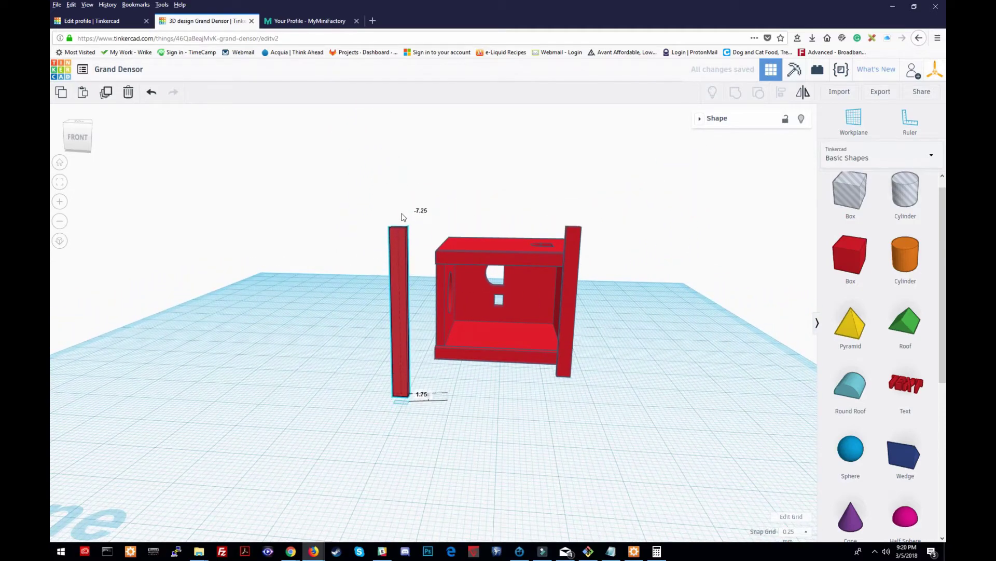
right_drag(502, 368, 501, 363)
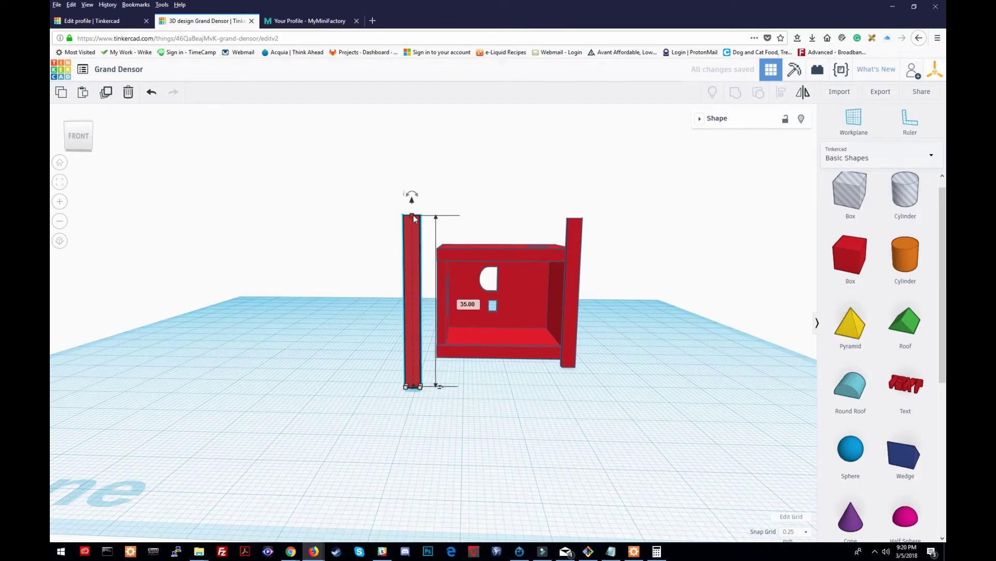
Check the box's height and shorten the left upright bar to match it.
right_drag(347, 365, 412, 261)
click(413, 261)
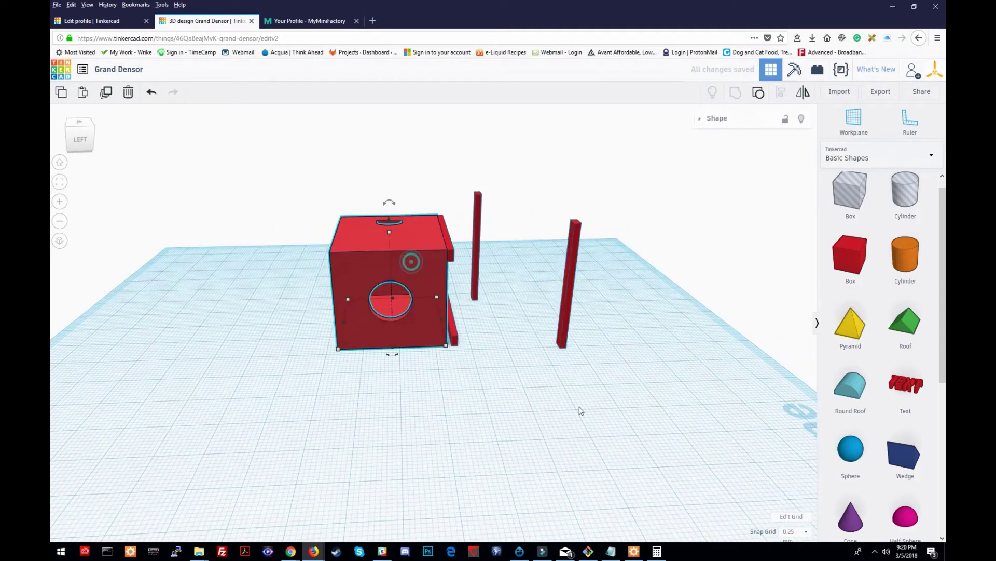
right_drag(430, 350, 416, 403)
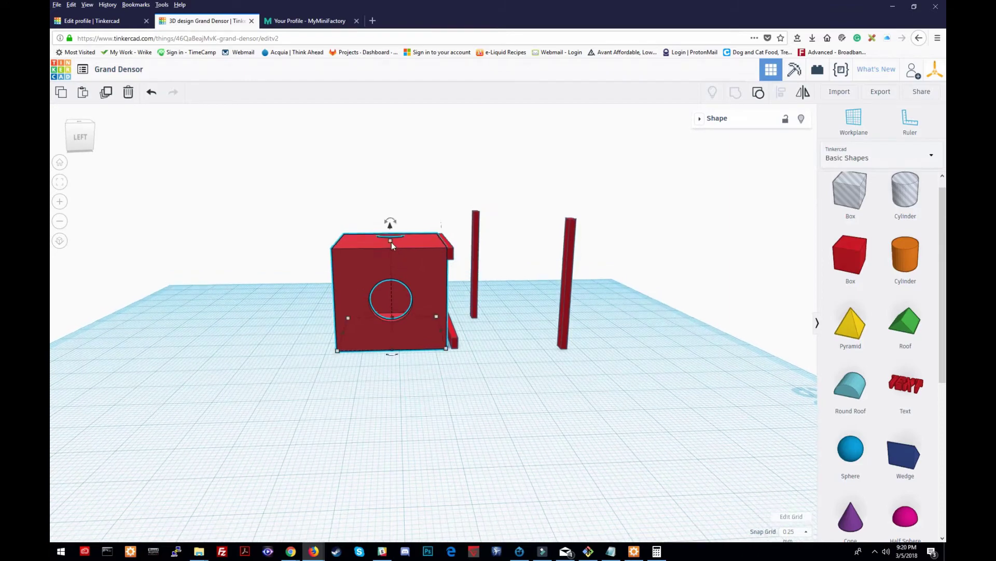
click(636, 398)
right_drag(636, 399, 569, 301)
click(548, 270)
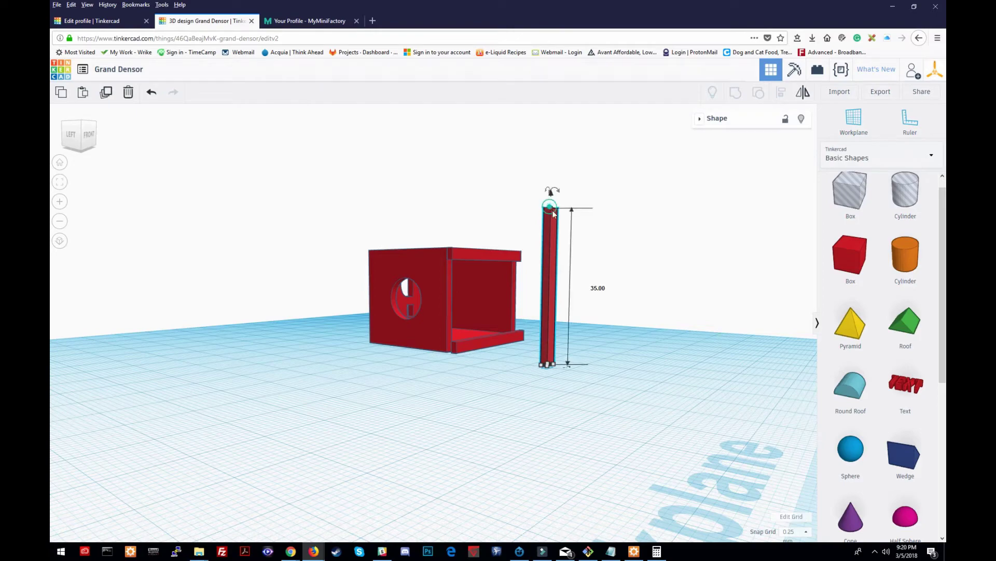
Shorten the right upright bar to match the box's height.
click(632, 294)
right_drag(632, 293, 542, 258)
click(573, 236)
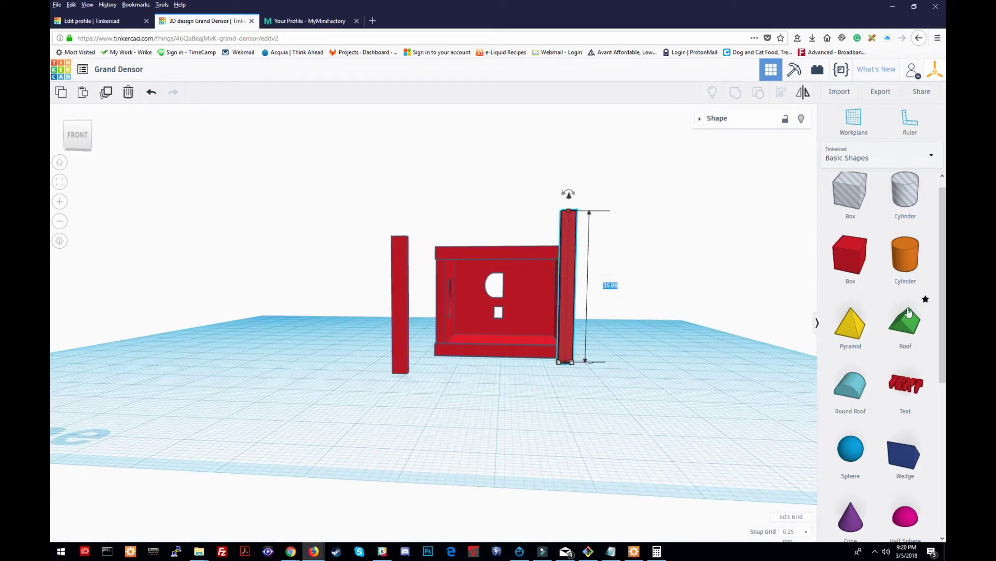
Position the left upright bar just in front of the left edge of the box's opening.
right_drag(405, 383, 552, 331)
mouse_move(444, 322)
mouse_down()
mouse_move(447, 312)
mouse_move(455, 319)
mouse_up()
right_drag(455, 319, 443, 283)
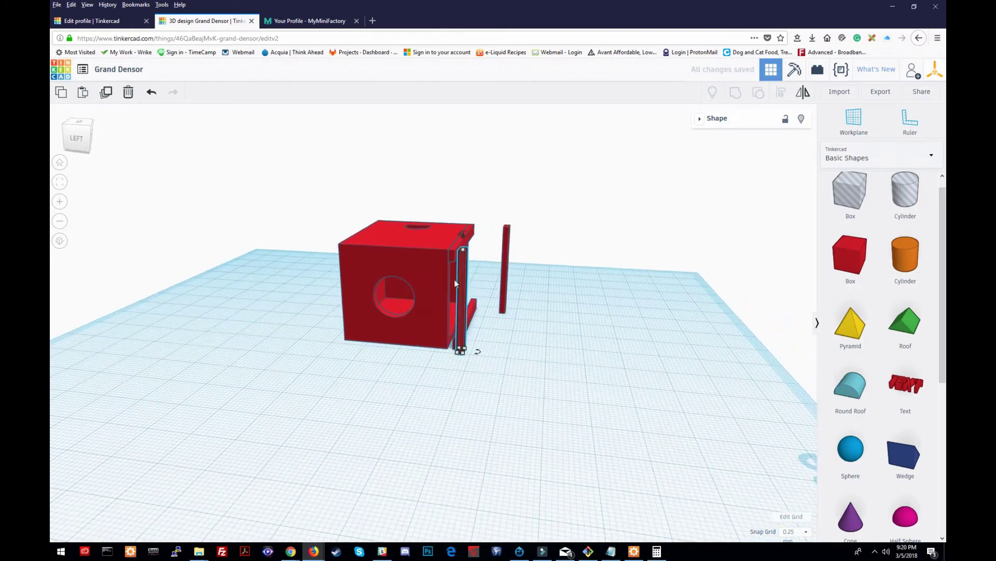
drag(456, 270, 459, 272)
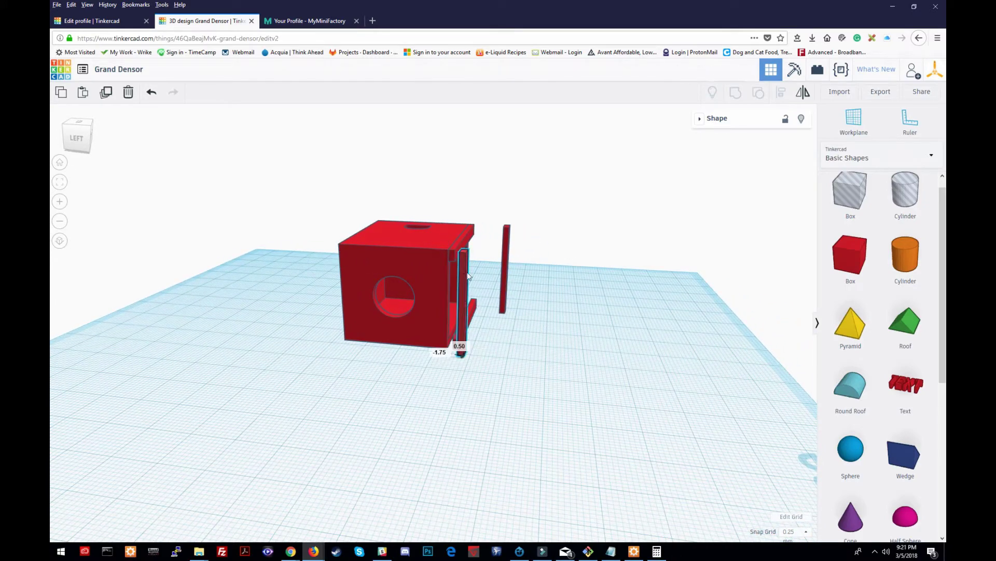
Lower the left upright bar by 0.75 mm onto the workplane and lower the right upright bar by the same amount.
right_drag(550, 378, 478, 271)
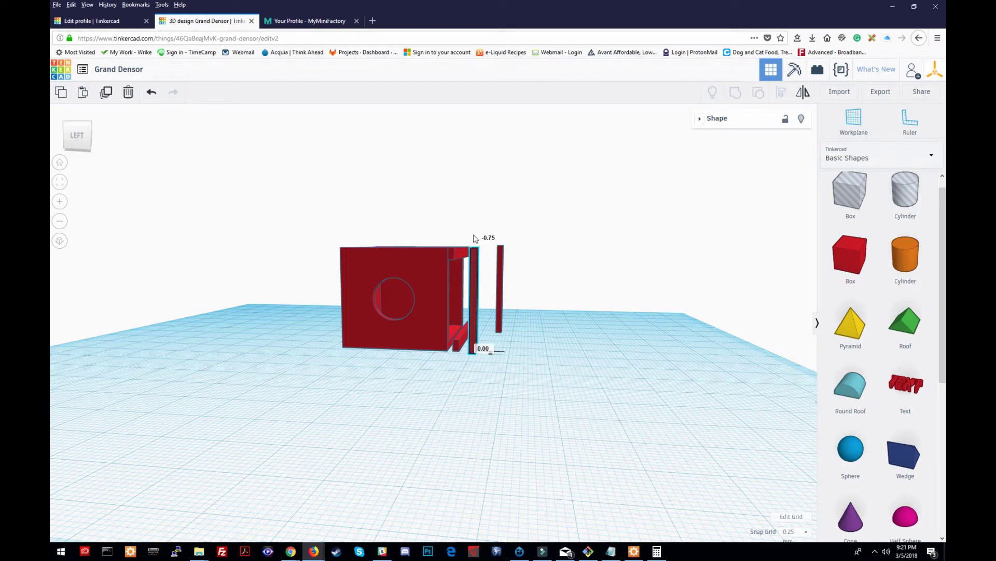
right_drag(603, 297, 578, 311)
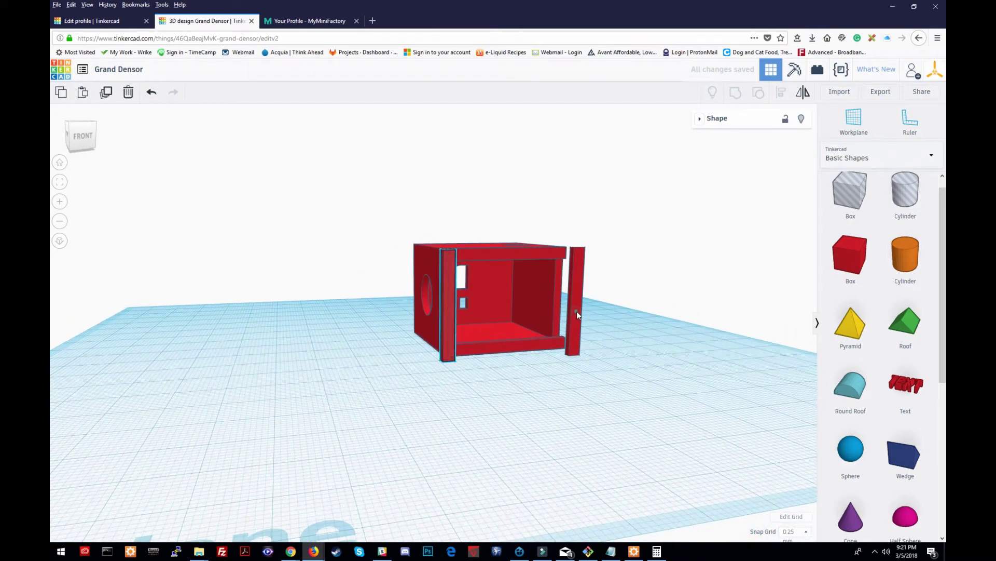
drag(580, 233, 581, 237)
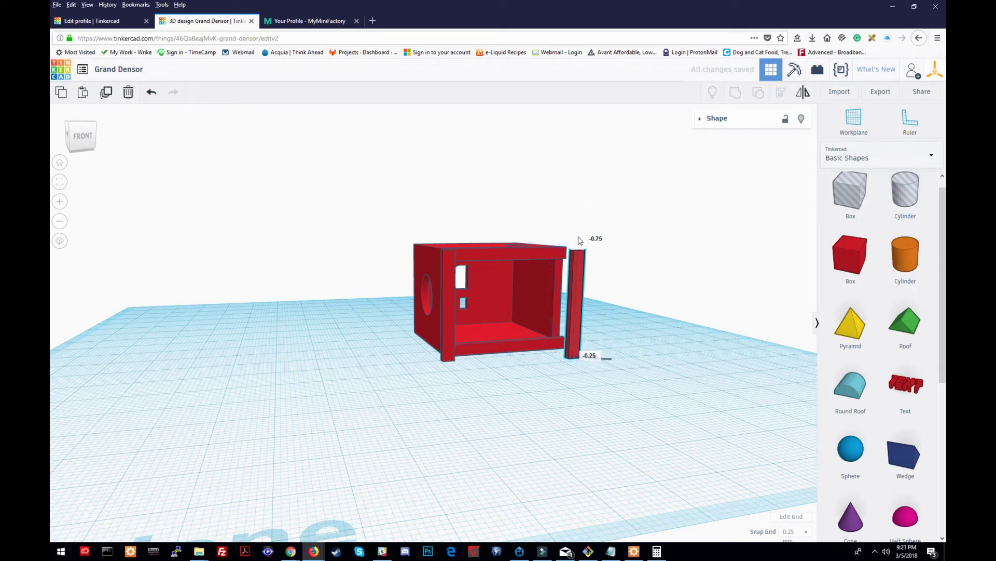
Select the box with all four bars and align them so the bars form a frame around the opening.
right_drag(565, 358, 369, 393)
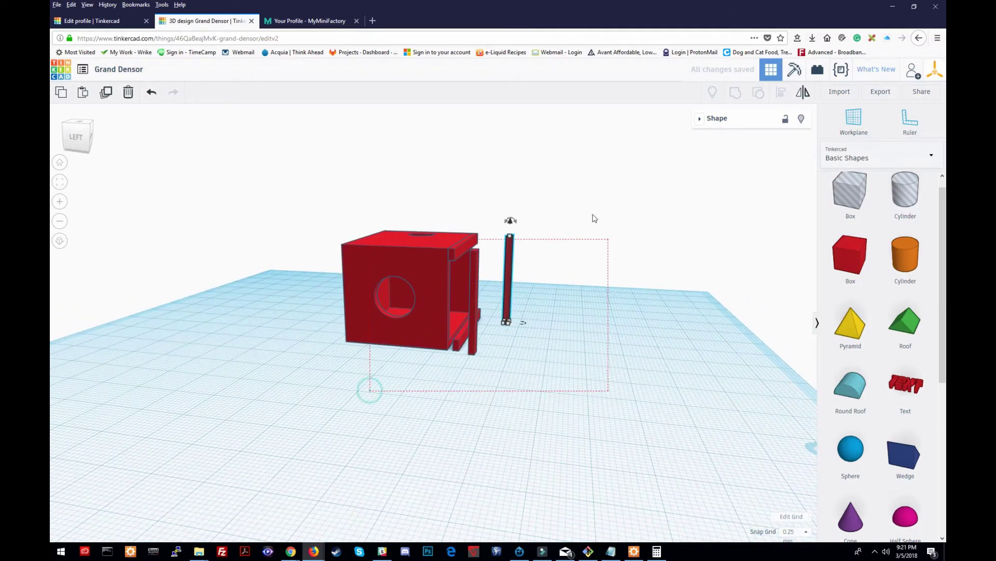
key(ctrl+a)
right_drag(558, 341, 519, 342)
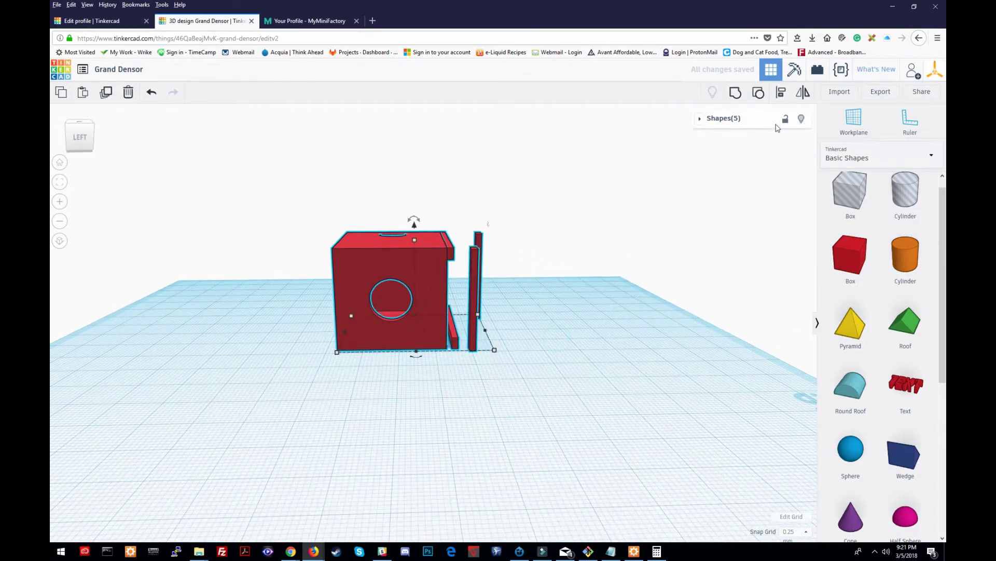
drag(496, 360, 503, 361)
right_drag(557, 364, 364, 379)
right_drag(505, 309, 447, 325)
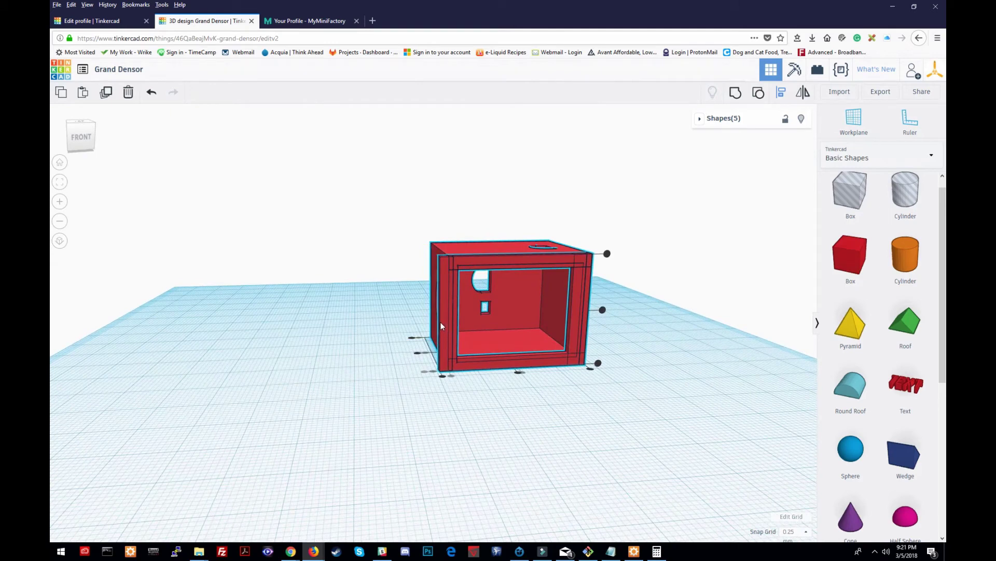
click(329, 357)
click(446, 304)
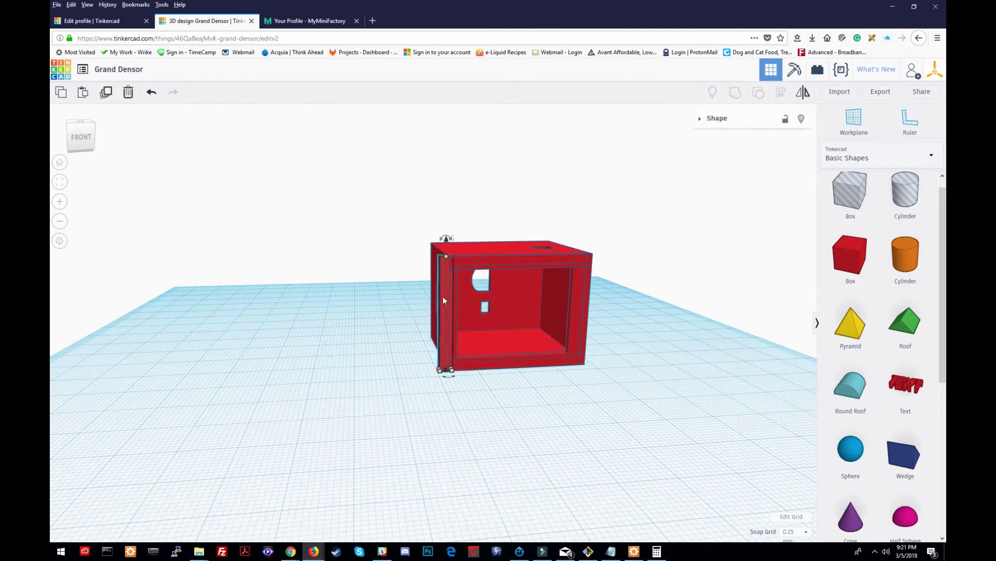
drag(443, 294, 410, 332)
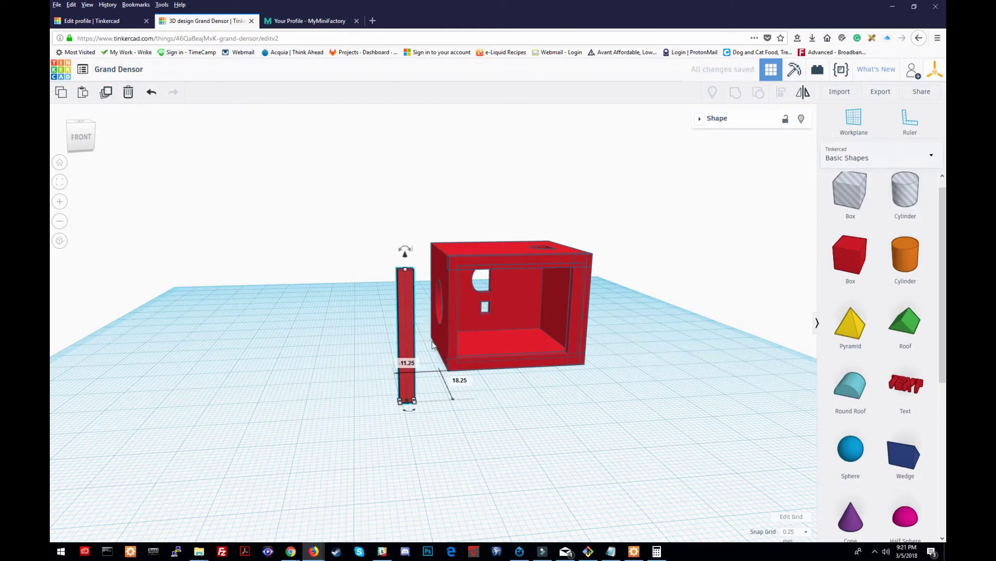
key(ctrl+z)
Nudge the left upright bar sideways into line with the left edge of the box's opening.
mouse_move(467, 363)
right_down()
mouse_move(624, 373)
mouse_move(454, 370)
right_up()
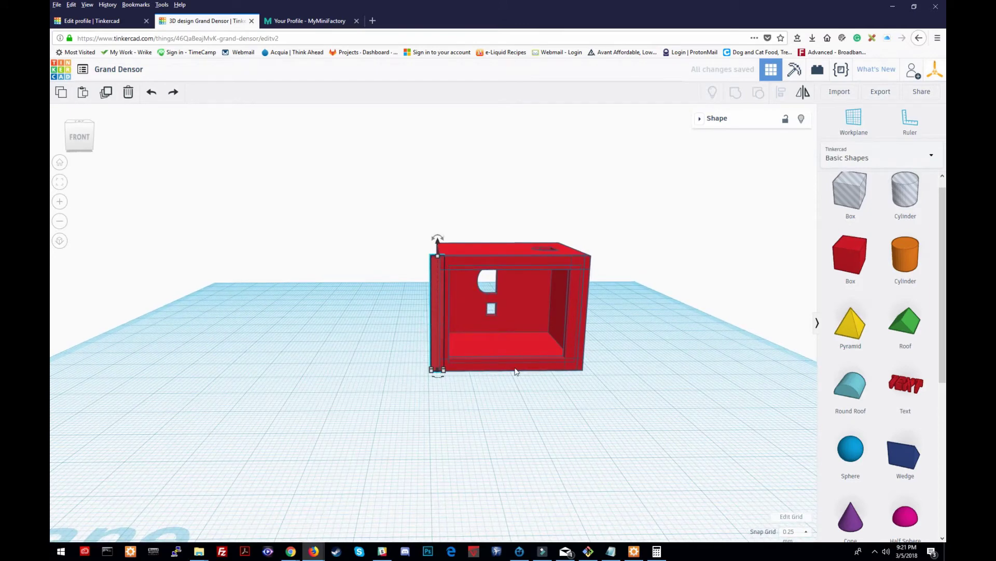
key(Right)
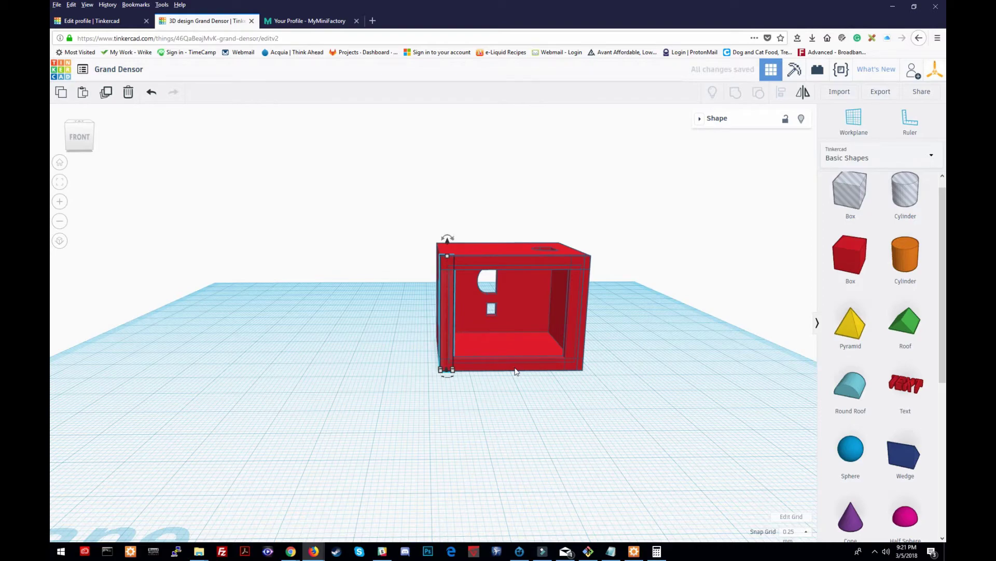
Select the box together with all four bars and align them to the box's left side.
click(599, 444)
right_drag(590, 457, 454, 232)
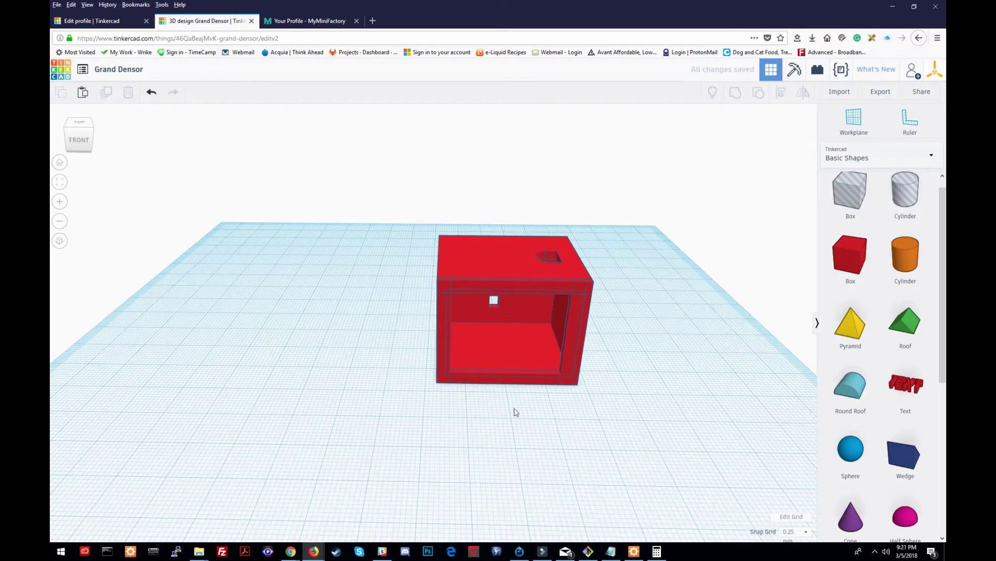
drag(596, 254, 597, 252)
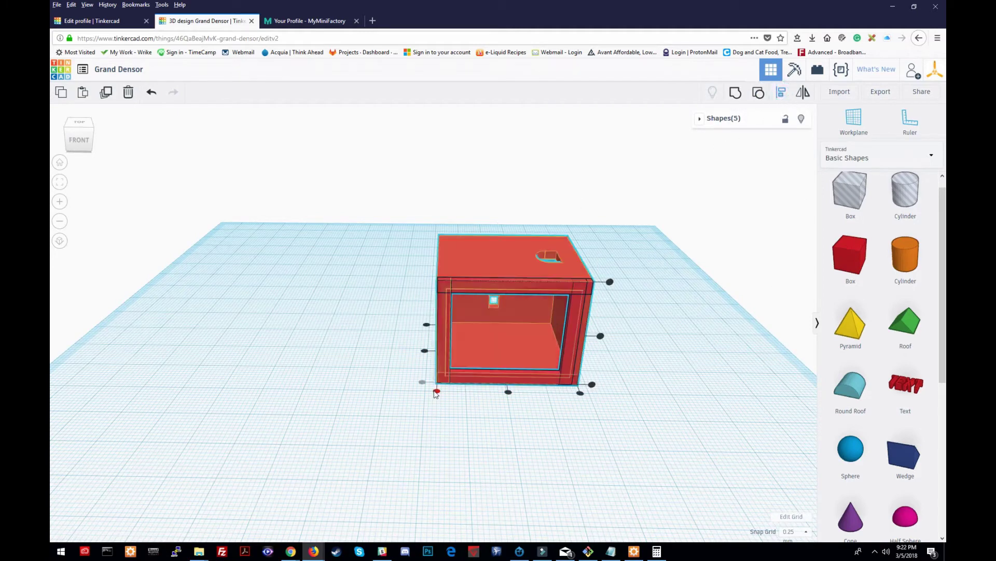
click(516, 436)
Examine the box and its frame bars from the back, sides and front for misplaced pieces.
right_drag(516, 436, 123, 426)
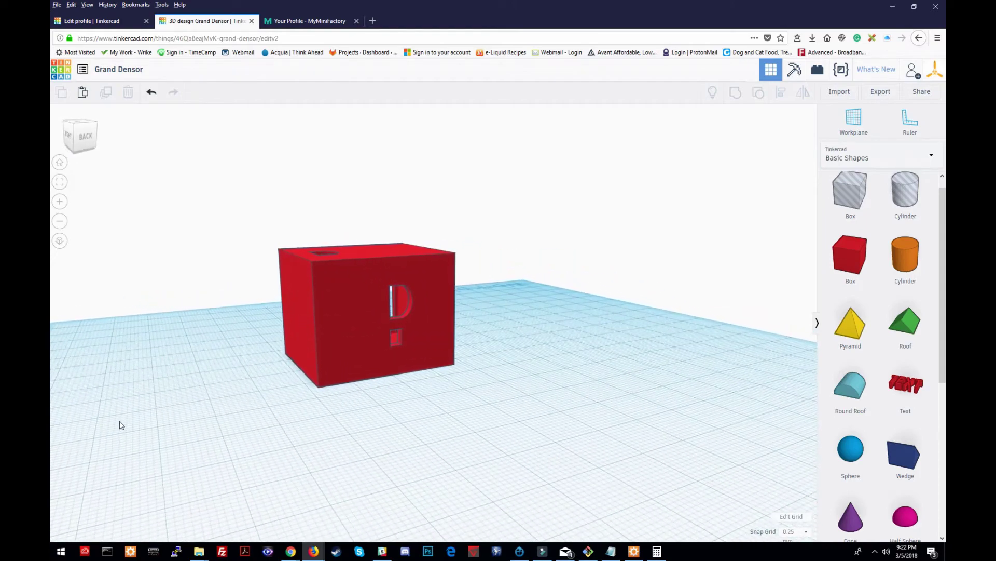
scroll(429, 432, up, 6)
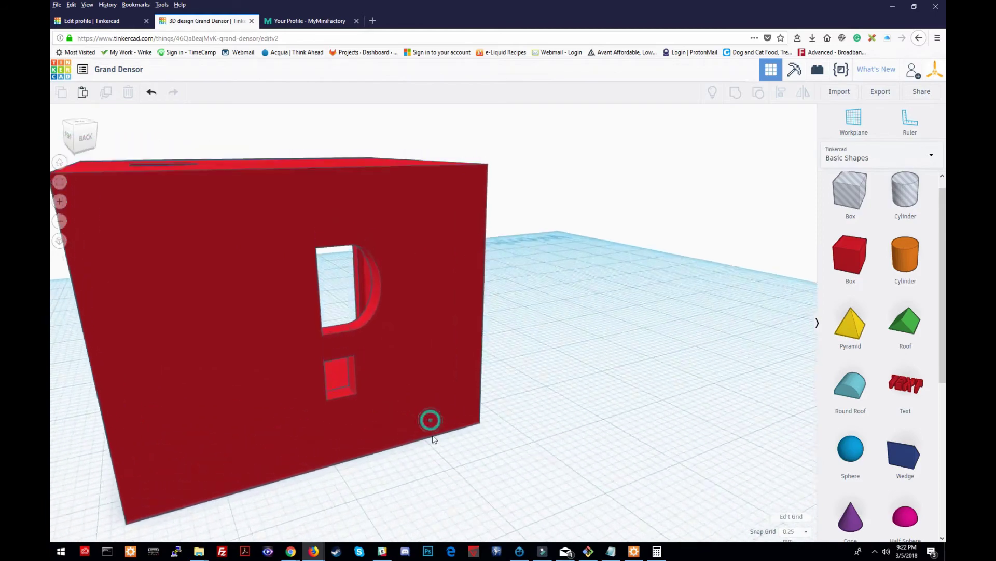
right_drag(433, 441, 585, 482)
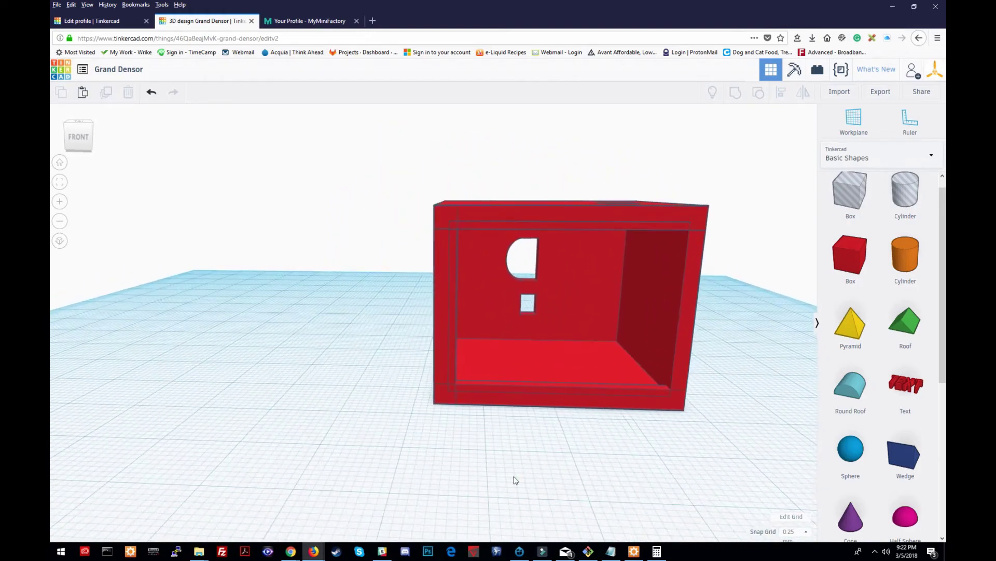
click(648, 273)
click(787, 275)
right_drag(787, 275, 668, 372)
click(681, 368)
right_drag(694, 443, 614, 480)
click(494, 479)
right_drag(494, 478, 654, 478)
click(439, 229)
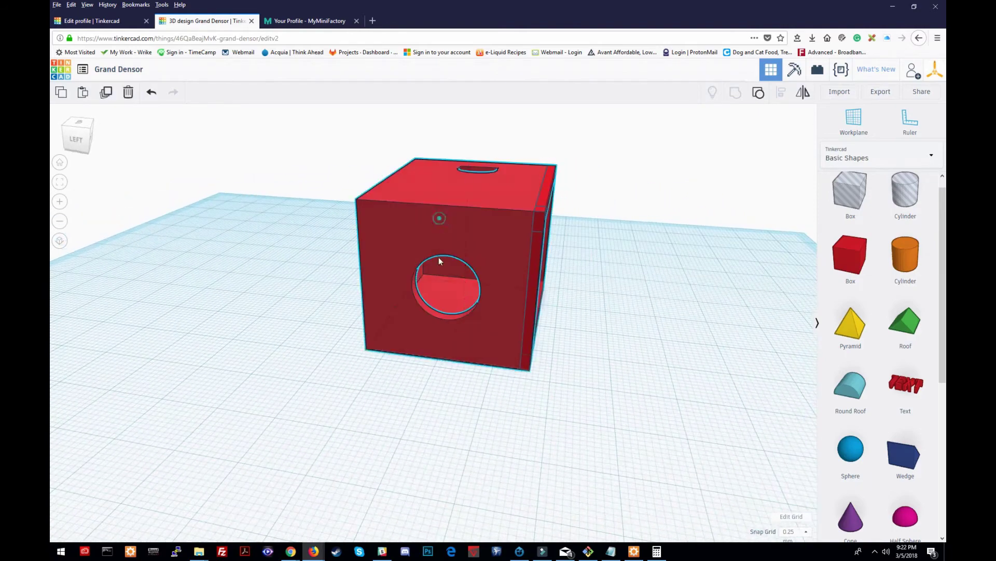
right_drag(555, 439, 562, 434)
drag(359, 223, 407, 229)
key(ctrl+z)
right_drag(661, 333, 413, 390)
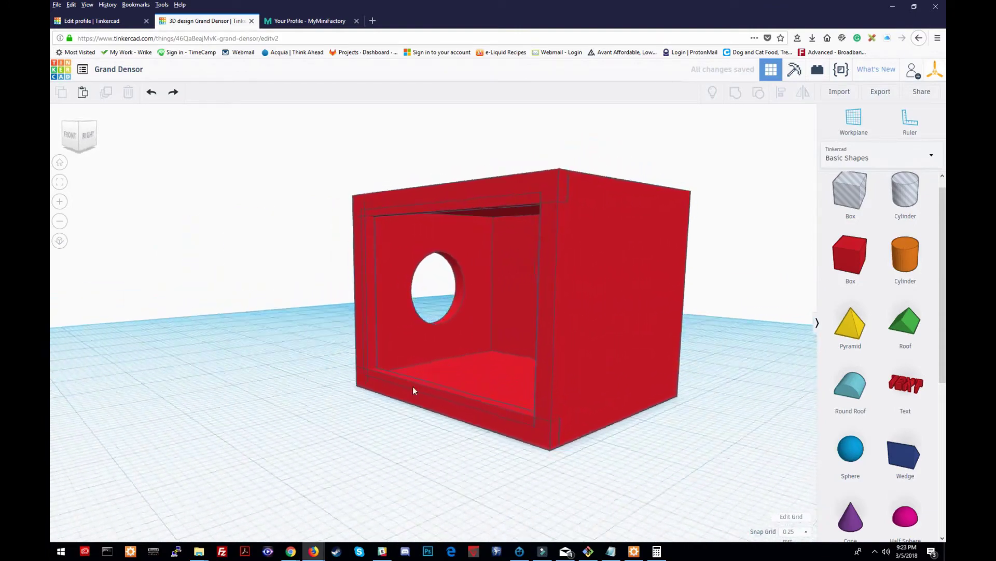
Move the second upright bar, which overlaps the left one, across the opening to the right edge of the box.
click(416, 323)
right_drag(318, 416, 501, 354)
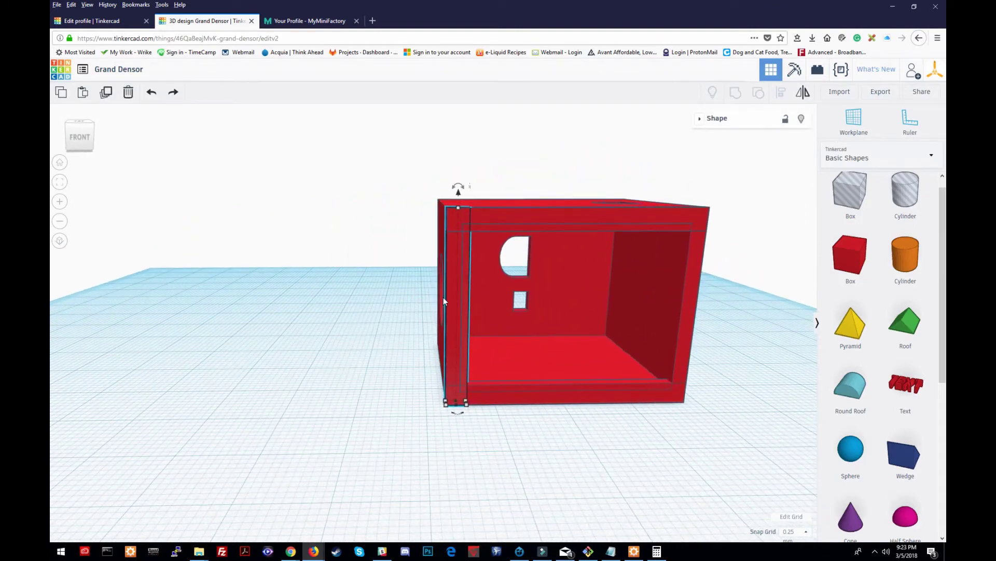
click(457, 372)
drag(454, 279, 455, 279)
key(Right)
key(Right)
key(Right)
key(Right)
key(Right)
key(Right)
key(Right)
key(Right)
key(Right)
key(Right)
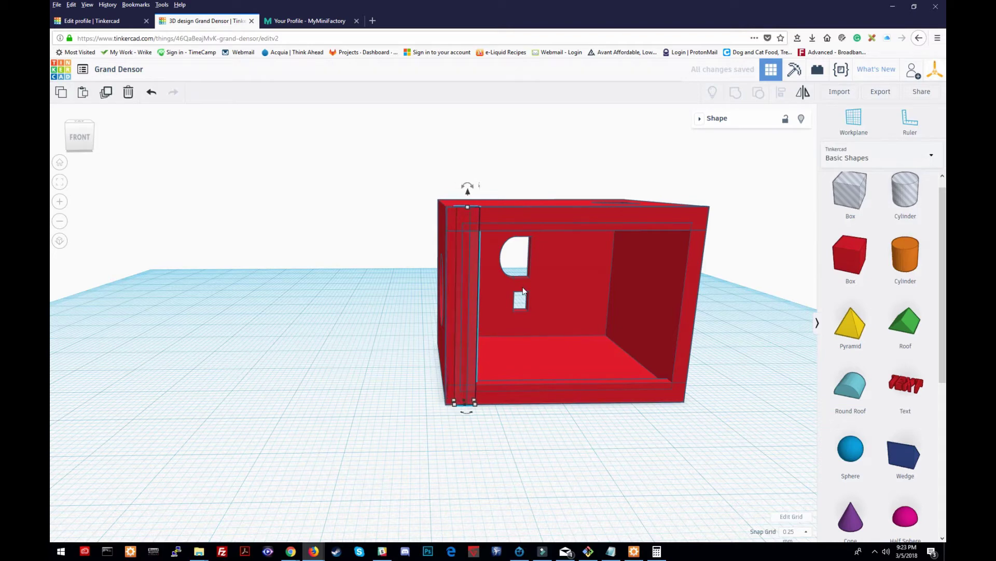
key(Right)
key(Right)
key(Right)
key(Right)
key(Right)
key(Right)
key(Right)
key(Right)
key(Right)
key(Right)
key(Right)
key(Right)
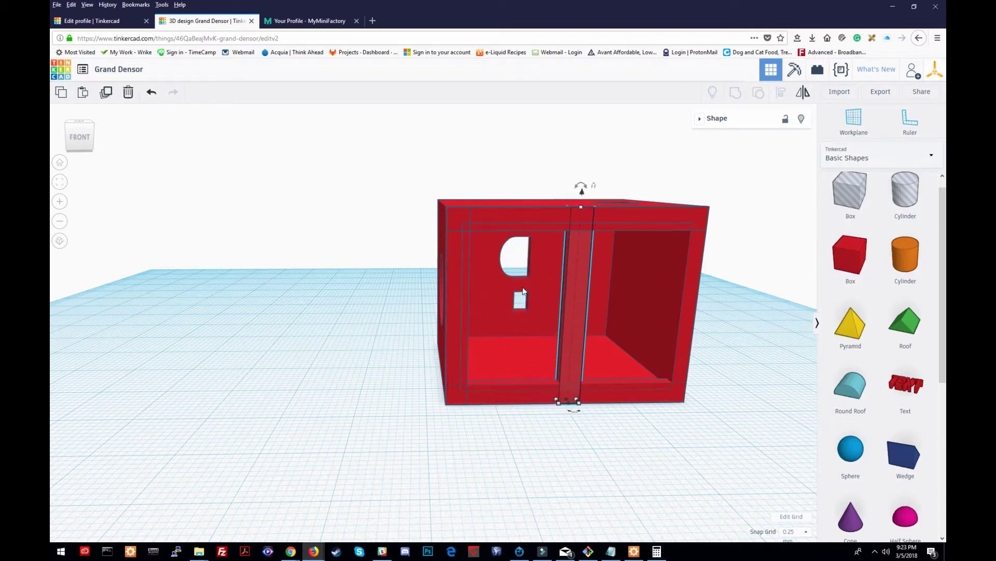
key(Right)
key(Right)
key(Right)
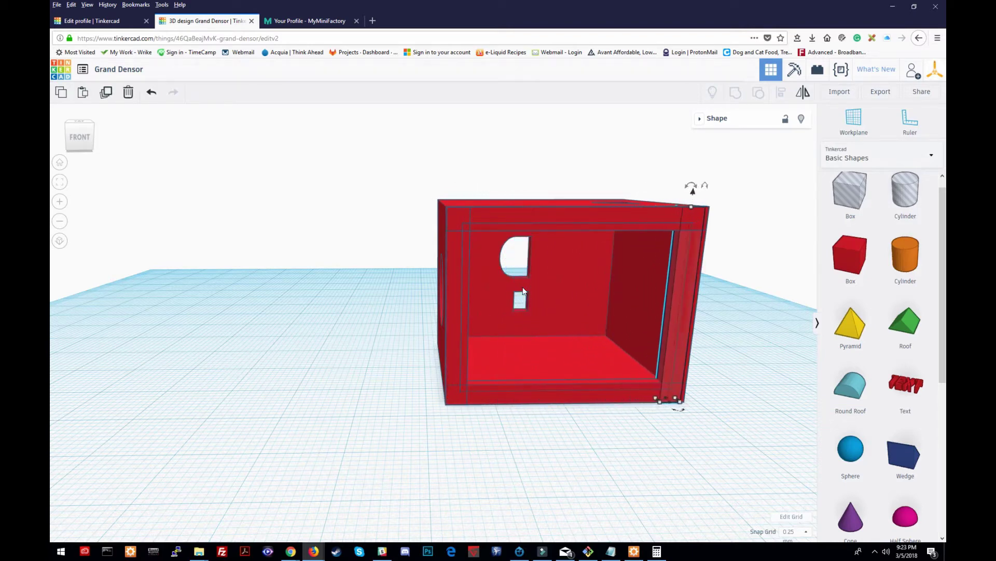
Align the right upright bar, the two horizontal bars and the box to the box's right side.
right_drag(603, 454, 634, 407)
drag(613, 469, 744, 200)
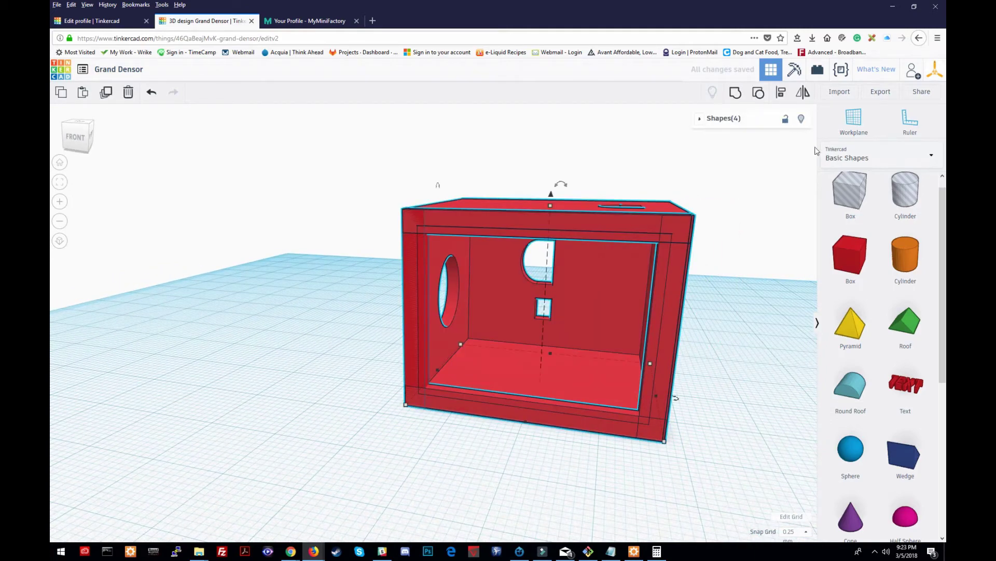
click(782, 91)
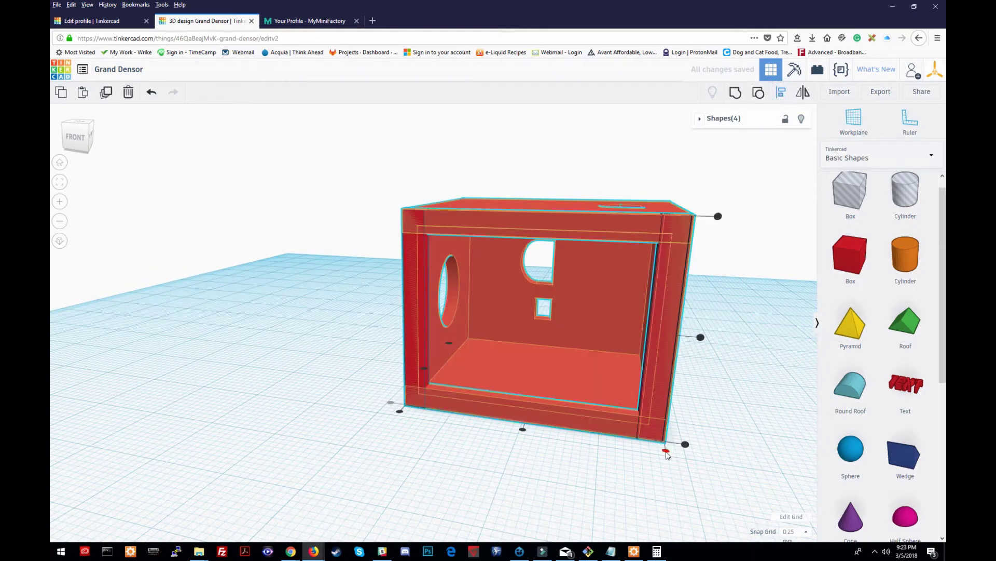
click(666, 451)
click(445, 465)
Group the box and all four frame bars into one object.
right_drag(720, 439, 483, 535)
right_drag(217, 342, 456, 412)
scroll(352, 390, down, 3)
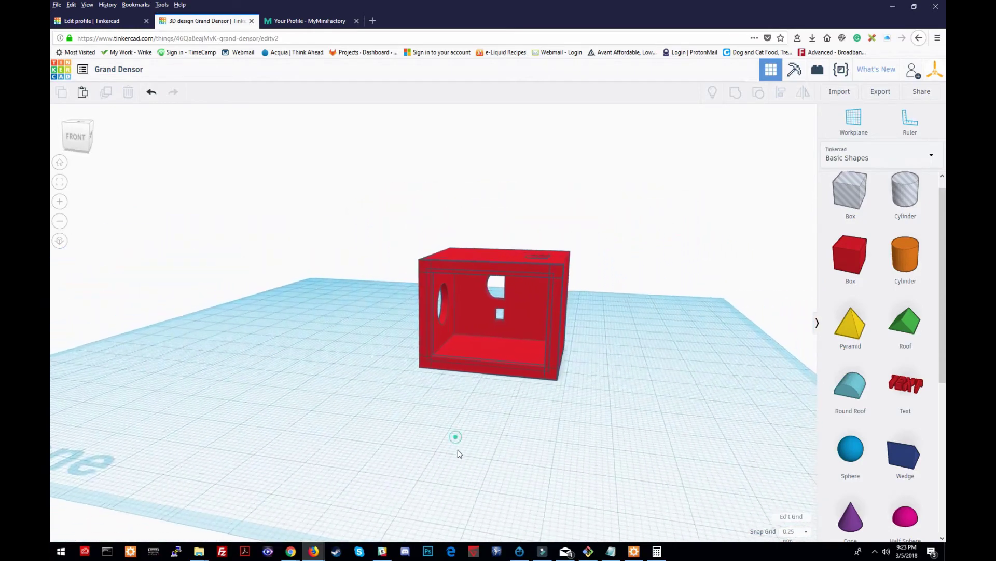
right_drag(456, 451, 394, 407)
drag(319, 433, 685, 149)
click(735, 93)
drag(378, 407, 621, 296)
Move the grouped box to the left across the workplane.
right_drag(345, 406, 523, 396)
drag(511, 260, 393, 256)
click(554, 331)
Tilt the grouped box clockwise in the front view by slightly more than 20° and raise it off the workplane.
right_drag(553, 335, 384, 275)
click(384, 275)
drag(393, 239, 427, 211)
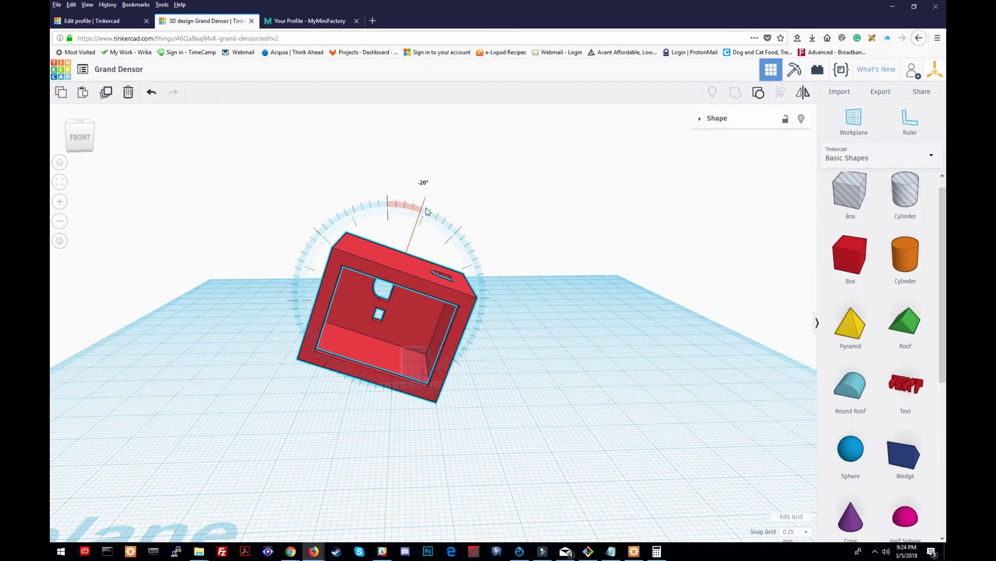
drag(426, 211, 435, 212)
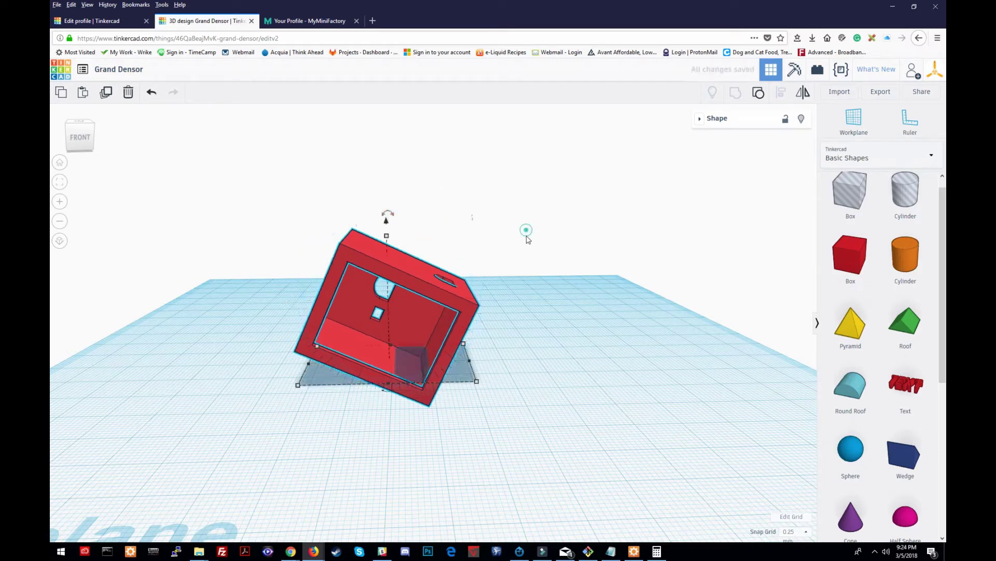
drag(387, 220, 389, 199)
click(579, 288)
right_drag(579, 288, 564, 296)
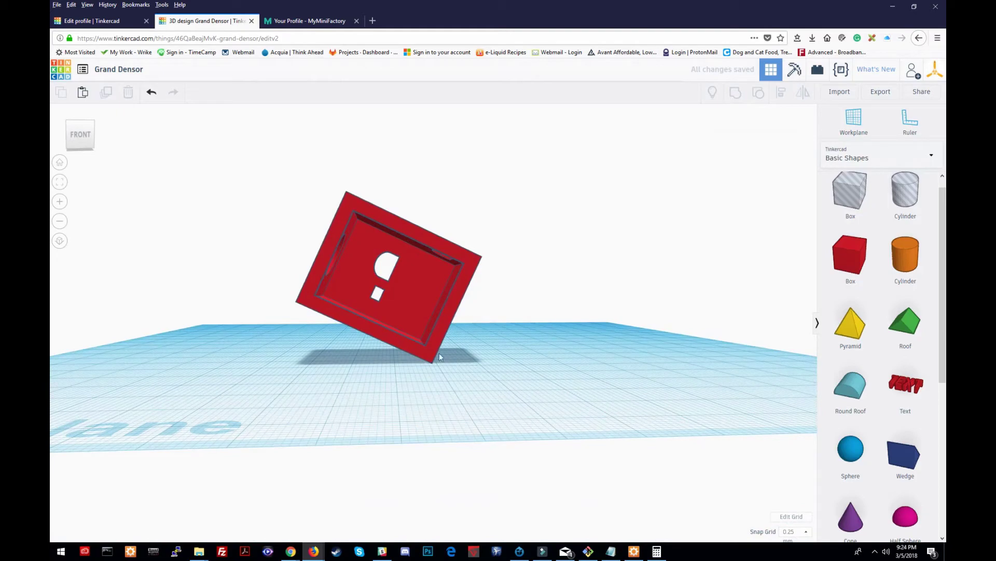
Place a new solid box to the right of the tilted box and check the tilted box's footprint dimensions.
drag(846, 263, 665, 412)
right_drag(689, 411, 429, 322)
click(429, 322)
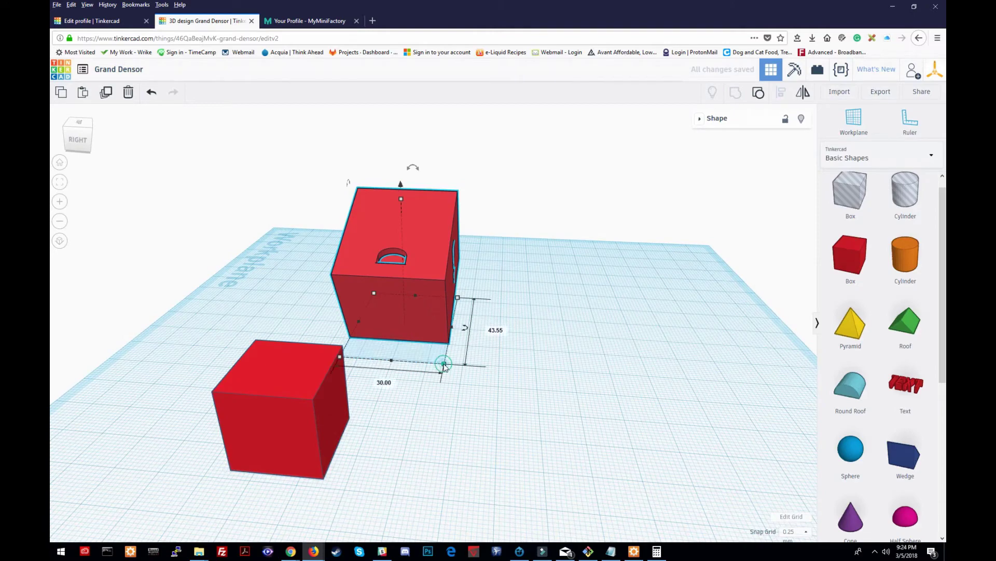
click(350, 474)
Set the new box's front-to-back depth to 30 mm.
right_drag(350, 474, 381, 359)
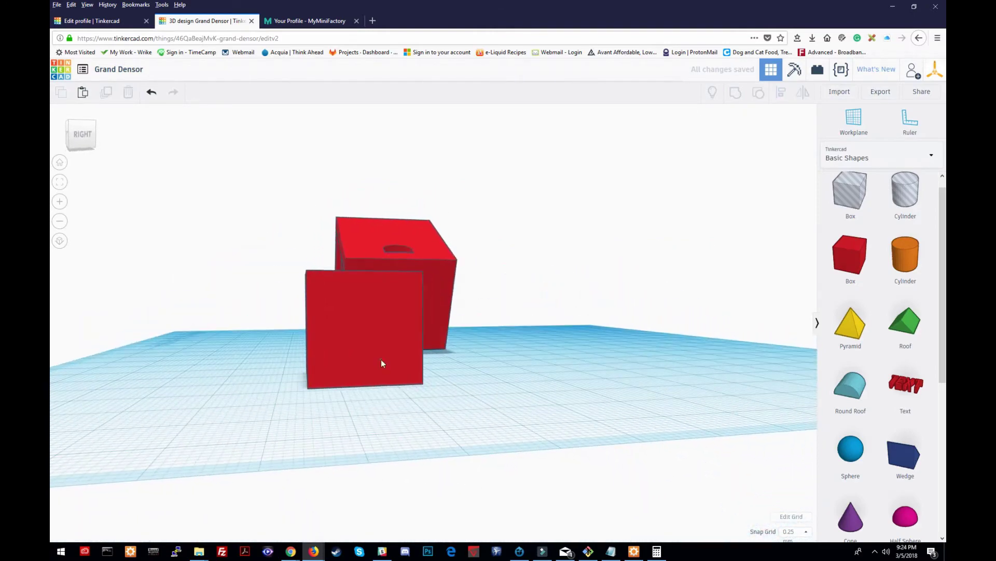
click(381, 359)
mouse_move(425, 389)
click(373, 391)
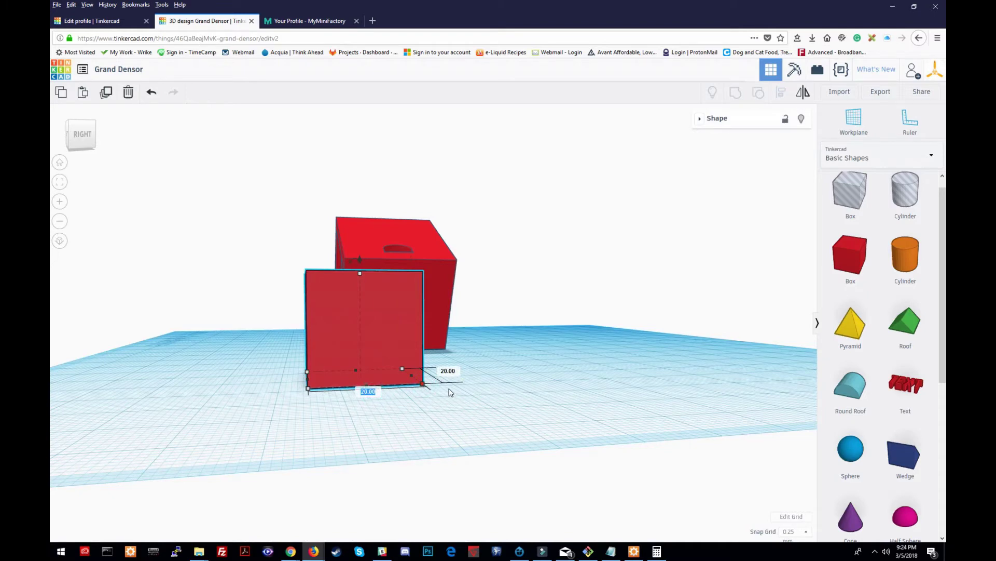
text(30)
key(Return)
Set the new box's width to 2 mm to make a thin upright plate.
click(178, 454)
right_drag(178, 453, 431, 457)
click(634, 355)
mouse_move(676, 393)
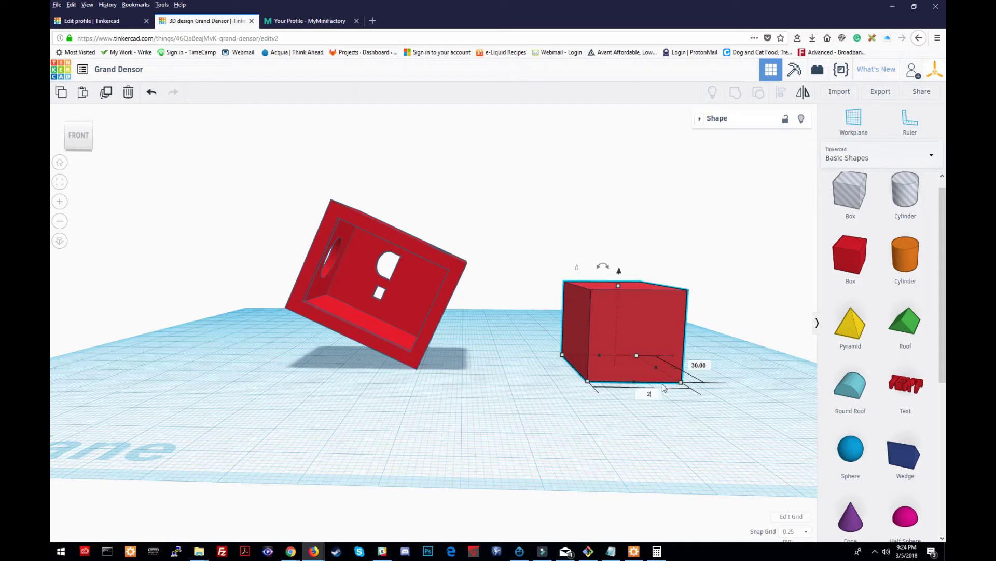
text(2.0)
key(Return)
Move the thin upright plate farther to the right, away from the tilted box.
click(690, 371)
right_drag(689, 371, 675, 358)
drag(600, 328, 652, 328)
click(544, 375)
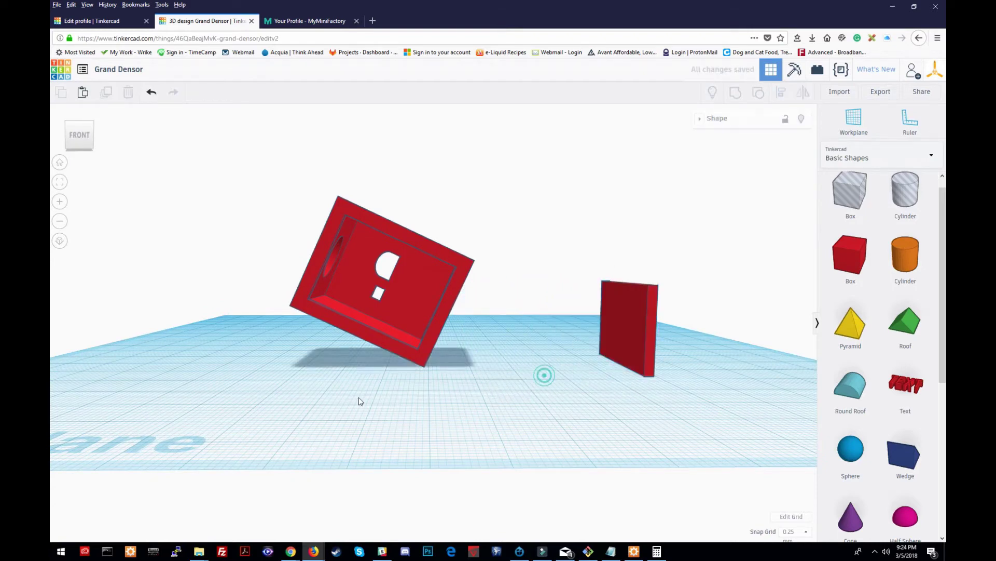
Check the tilted box's footprint, place a second solid box in front and set its width to 43 mm.
click(401, 351)
click(472, 367)
click(539, 413)
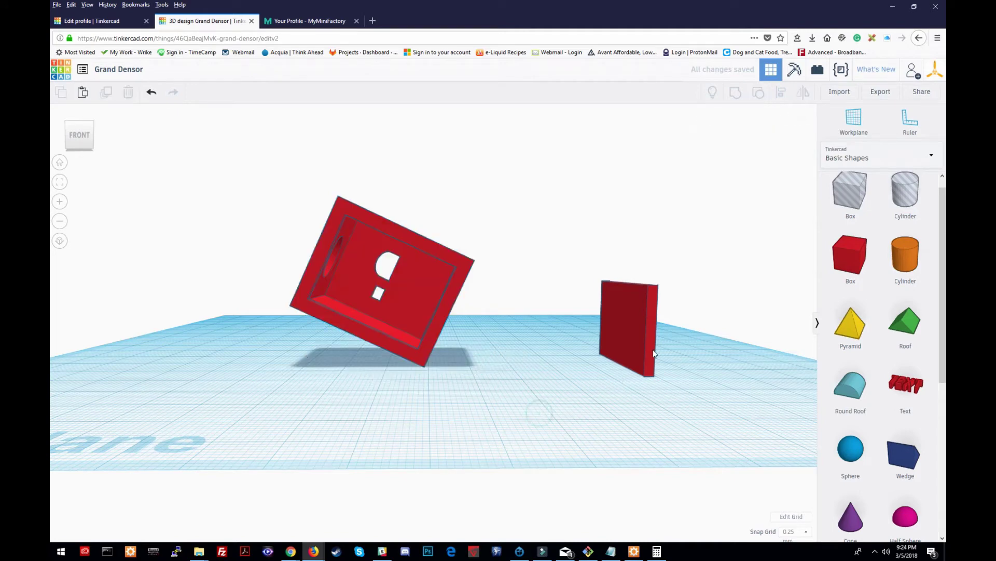
drag(851, 265, 527, 416)
mouse_move(605, 432)
click(554, 457)
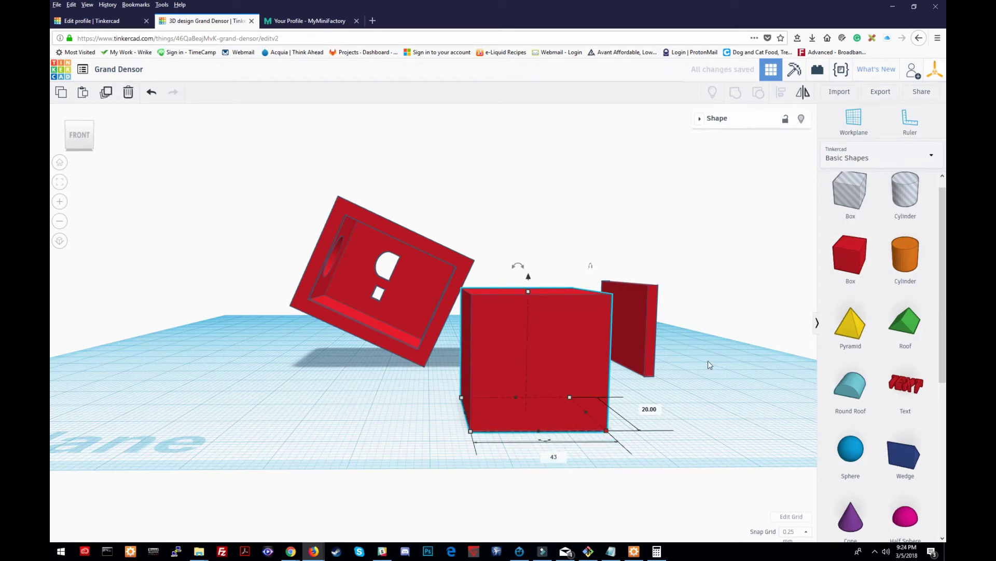
key(Return)
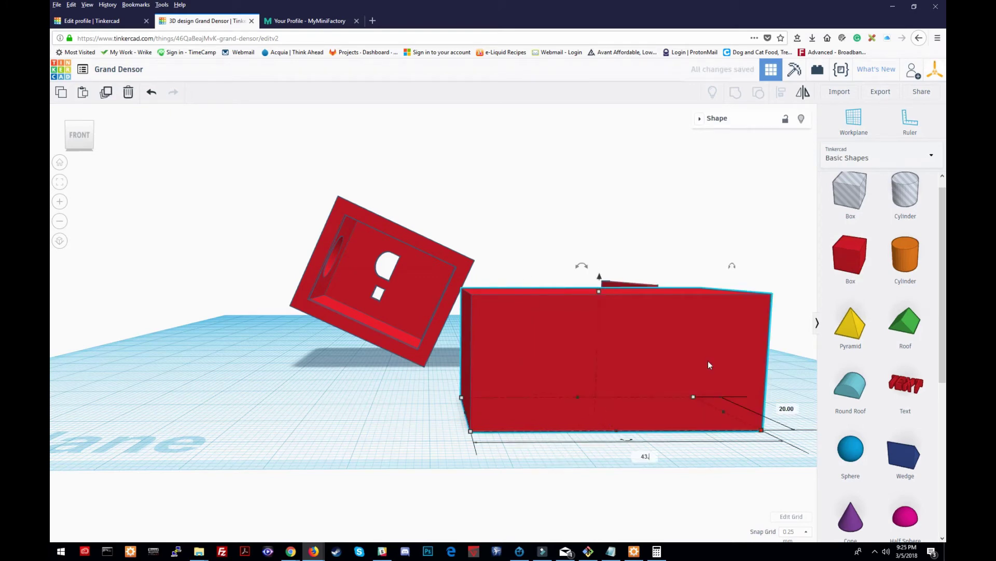
Recheck the tilted box's footprint width and set the second box's width to 43.55 mm.
click(351, 325)
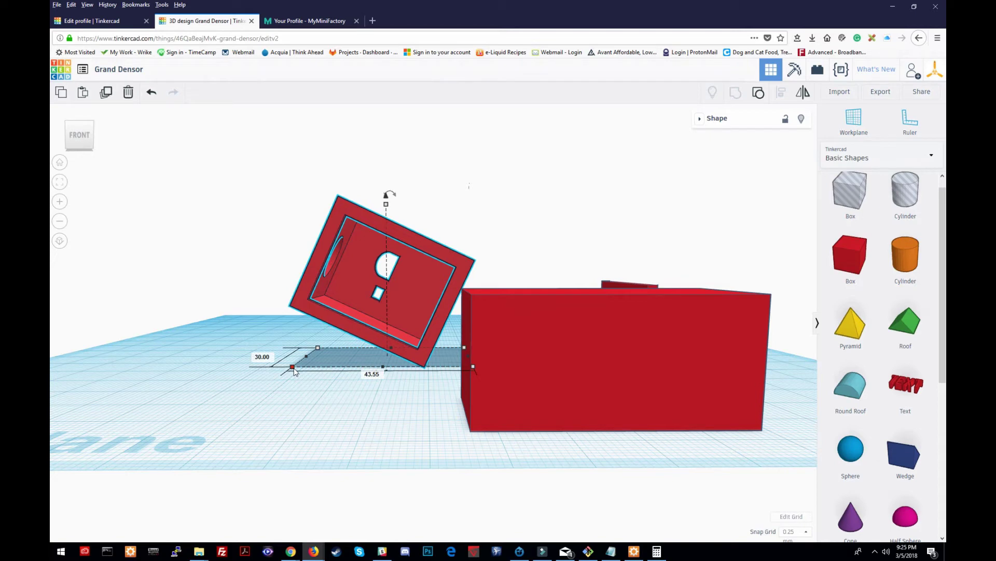
click(563, 397)
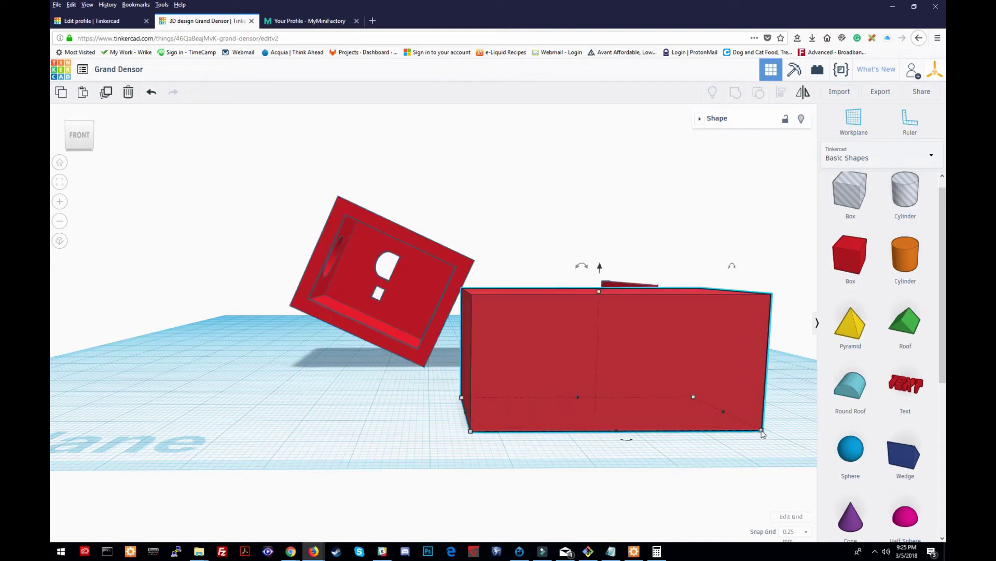
click(652, 460)
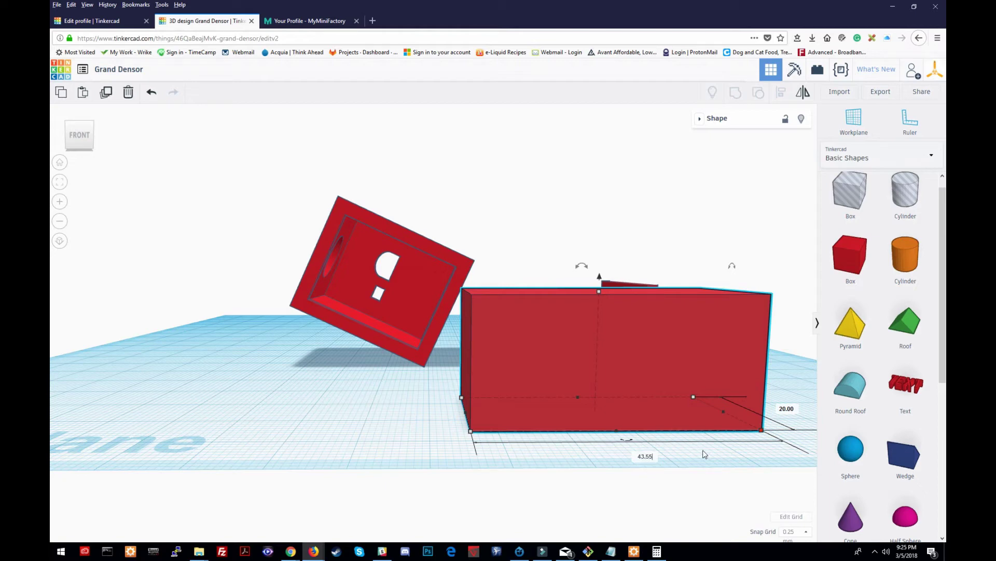
click(405, 436)
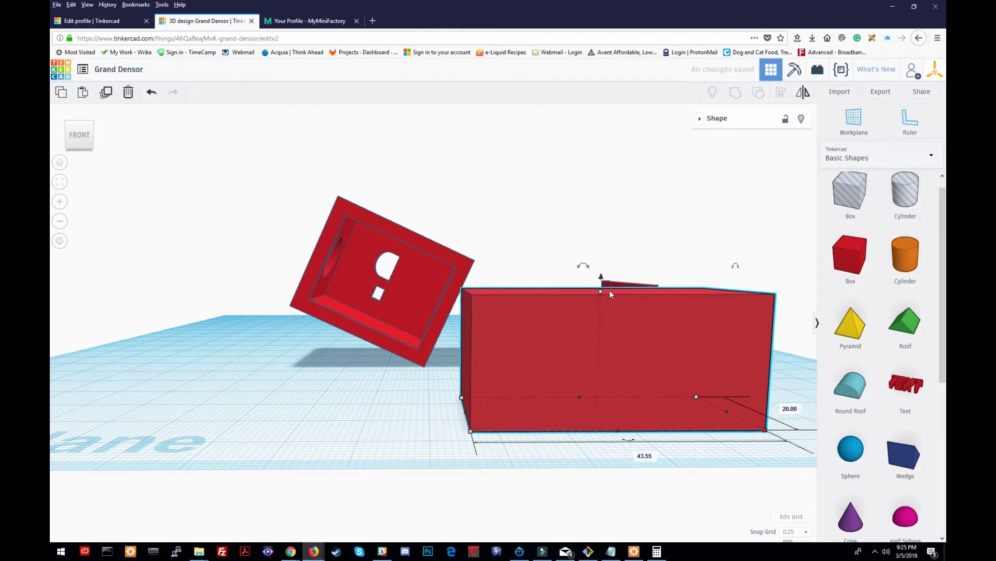
Set the second box's height to 2 mm to make a flat plate.
click(665, 350)
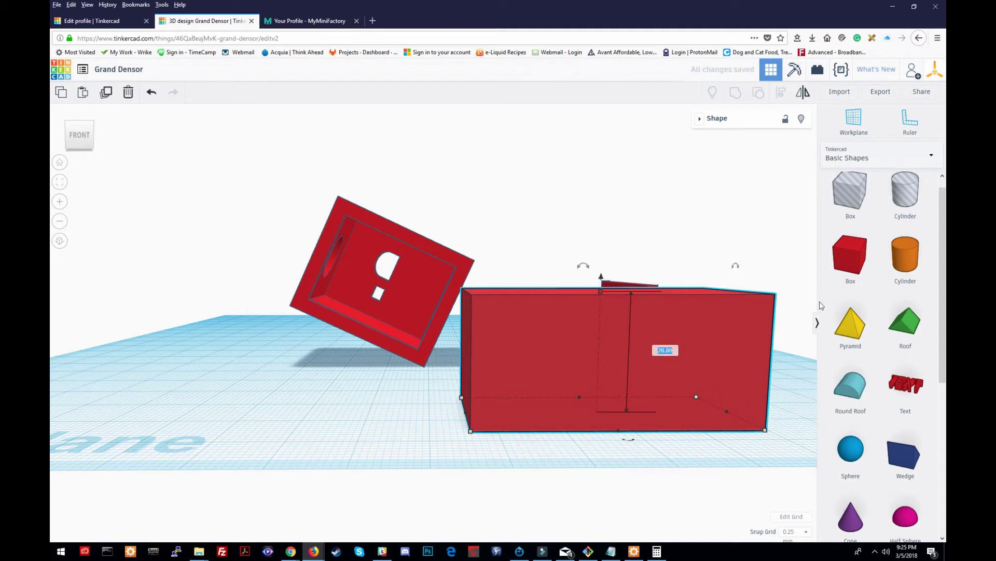
text(2.0)
key(Return)
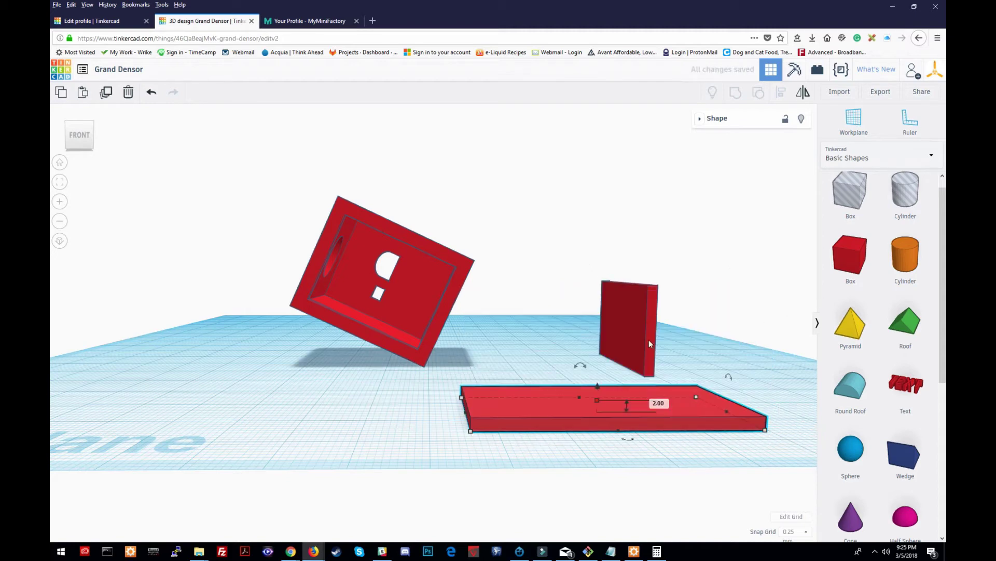
Check the tilted box's footprint and set the flat plate's depth to 30 mm.
right_drag(478, 387, 662, 393)
right_drag(600, 422, 747, 449)
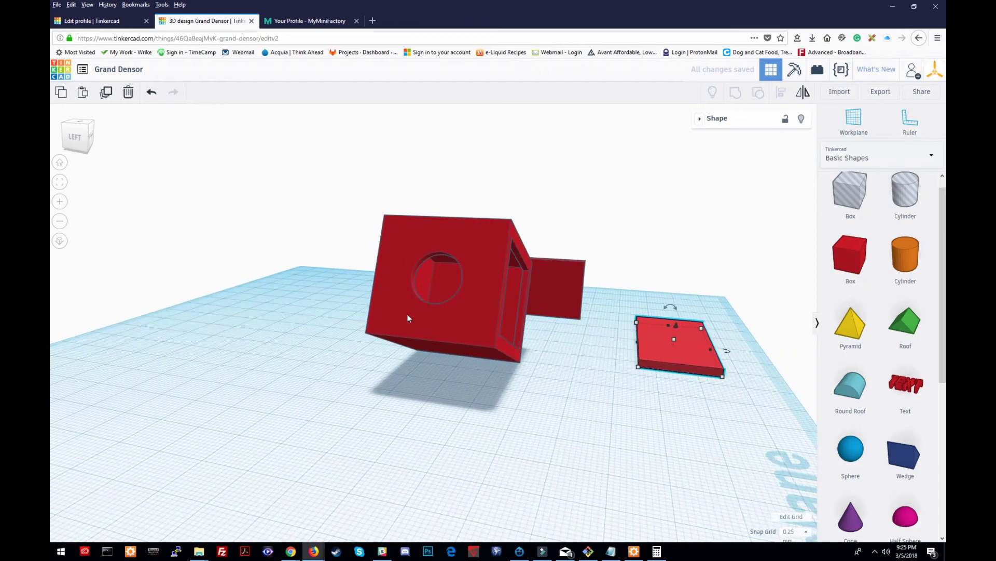
click(415, 315)
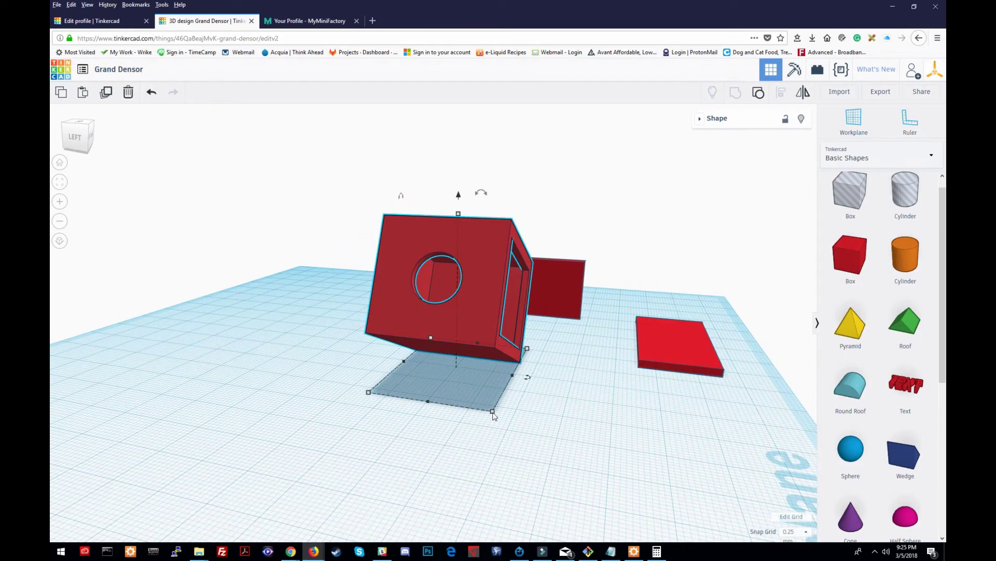
click(634, 423)
click(663, 362)
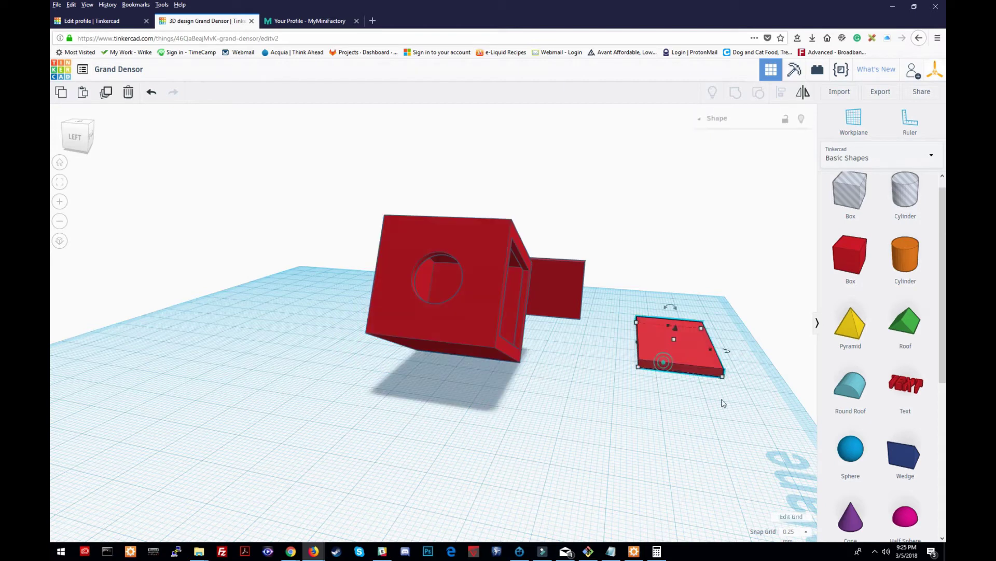
mouse_move(718, 382)
click(685, 388)
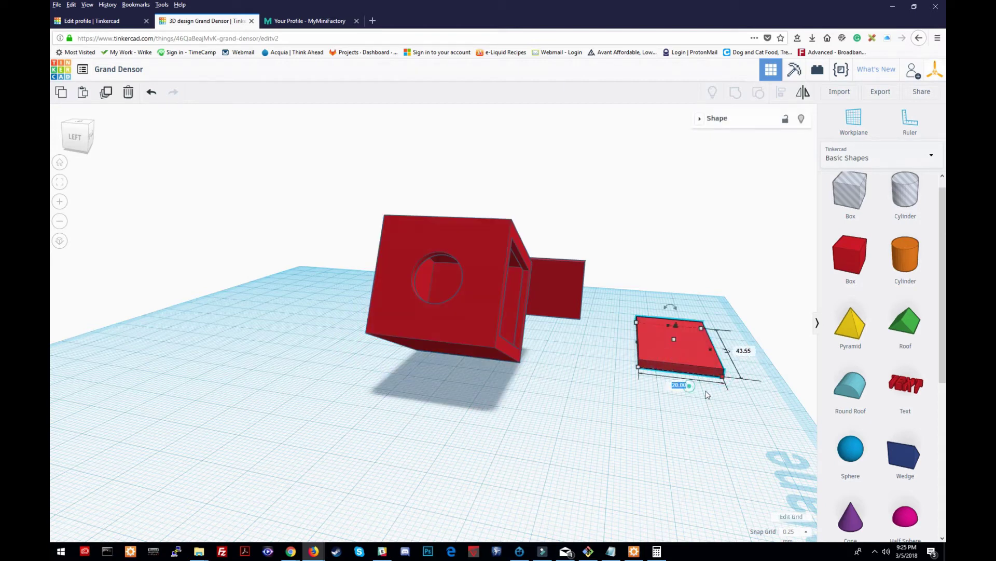
key(Return)
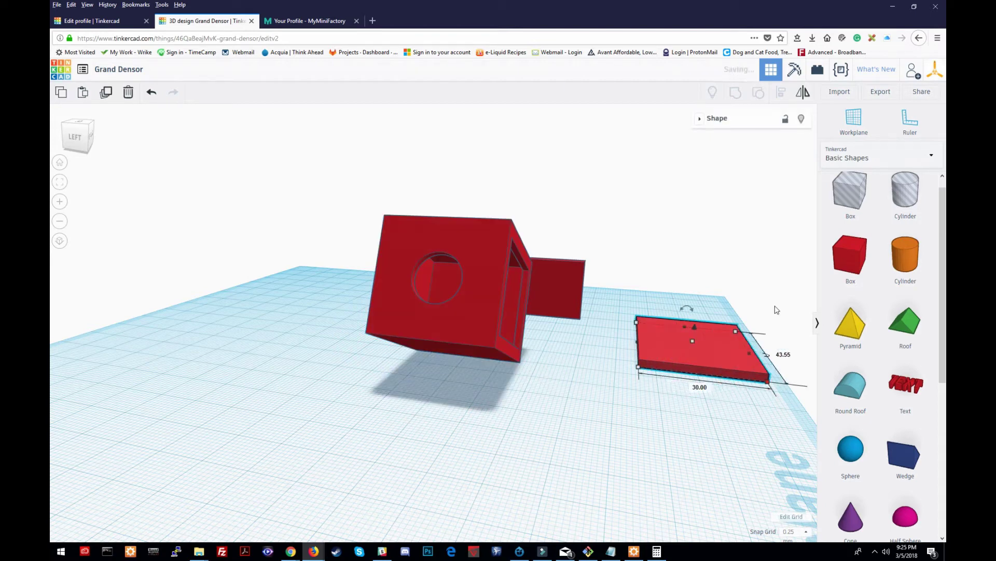
Move the flat plate to the tilted box and align it beneath the box, centred in width and depth.
drag(685, 364, 598, 432)
right_drag(598, 433, 564, 415)
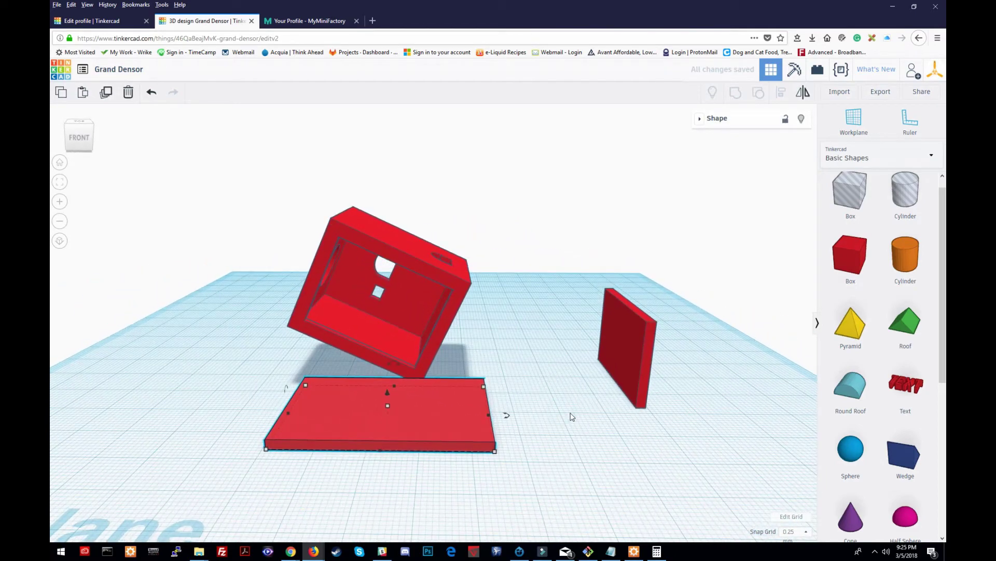
drag(279, 455, 550, 200)
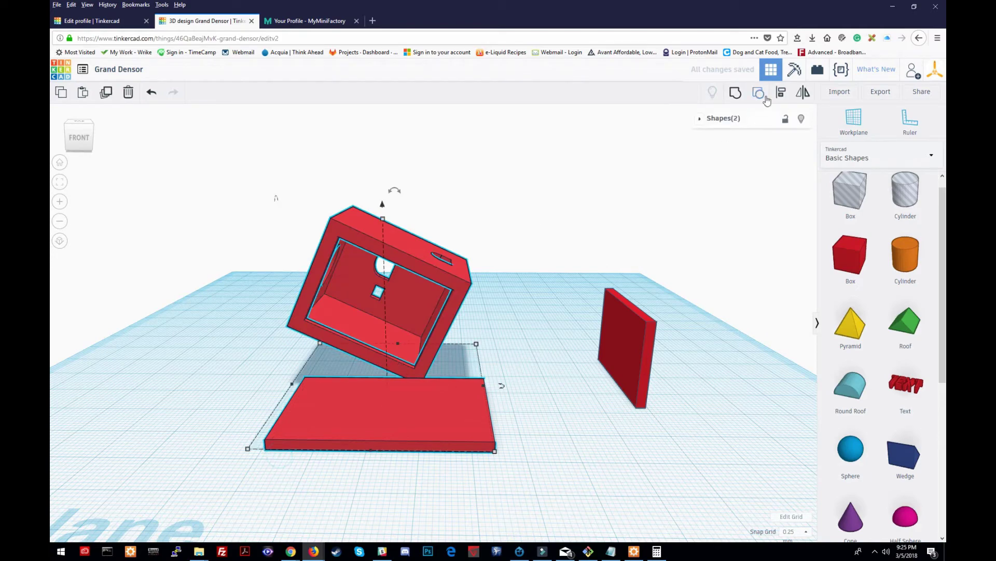
click(782, 91)
click(367, 461)
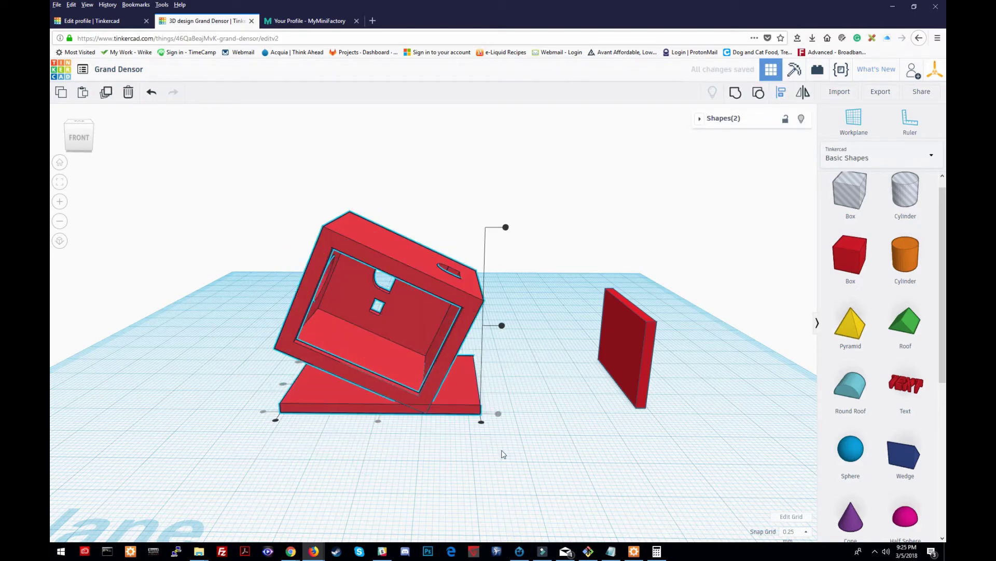
click(501, 447)
Move the upright plate about 37 mm to the flat plate's right end and align all three parts in depth and at their right edges.
mouse_move(523, 441)
right_down()
mouse_move(538, 429)
mouse_move(474, 427)
mouse_move(521, 424)
right_up()
drag(648, 296, 476, 300)
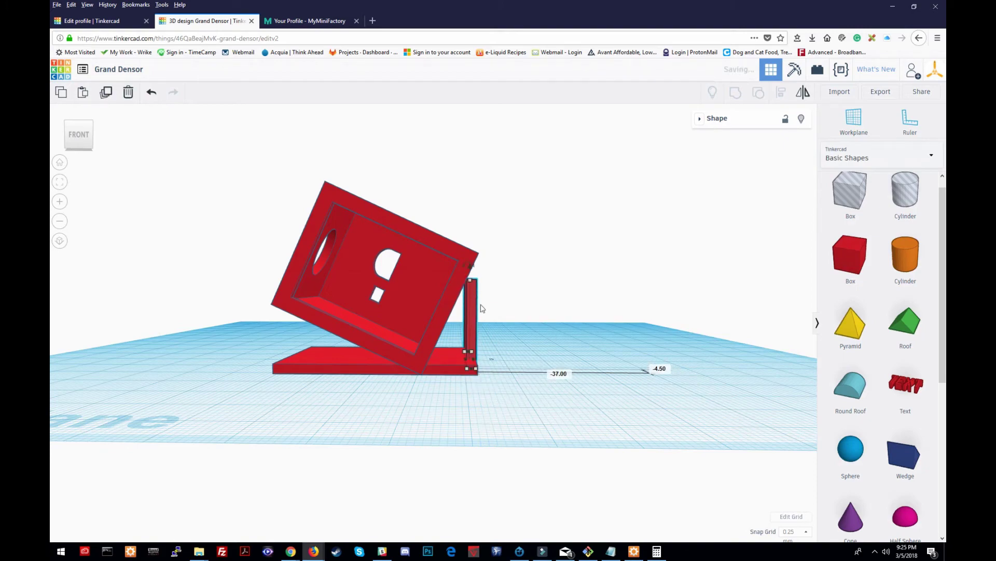
right_drag(607, 318, 306, 418)
drag(289, 418, 445, 344)
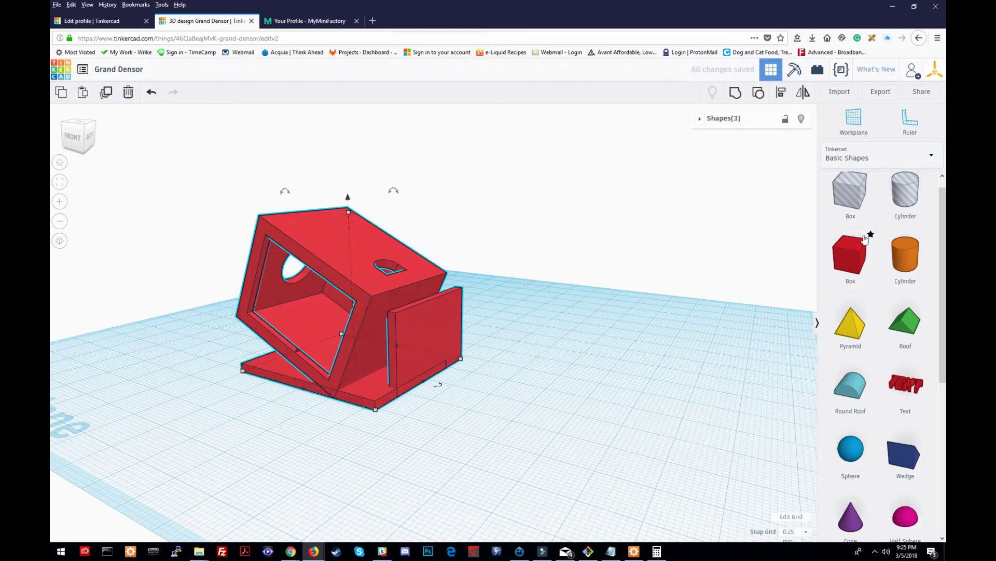
click(781, 92)
right_drag(372, 428, 434, 440)
click(451, 421)
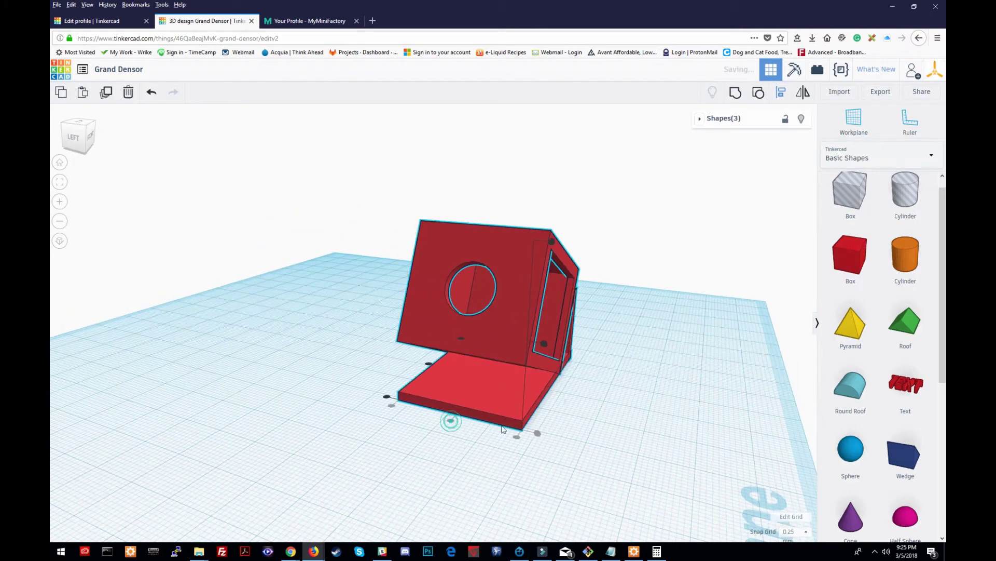
right_drag(572, 418, 525, 417)
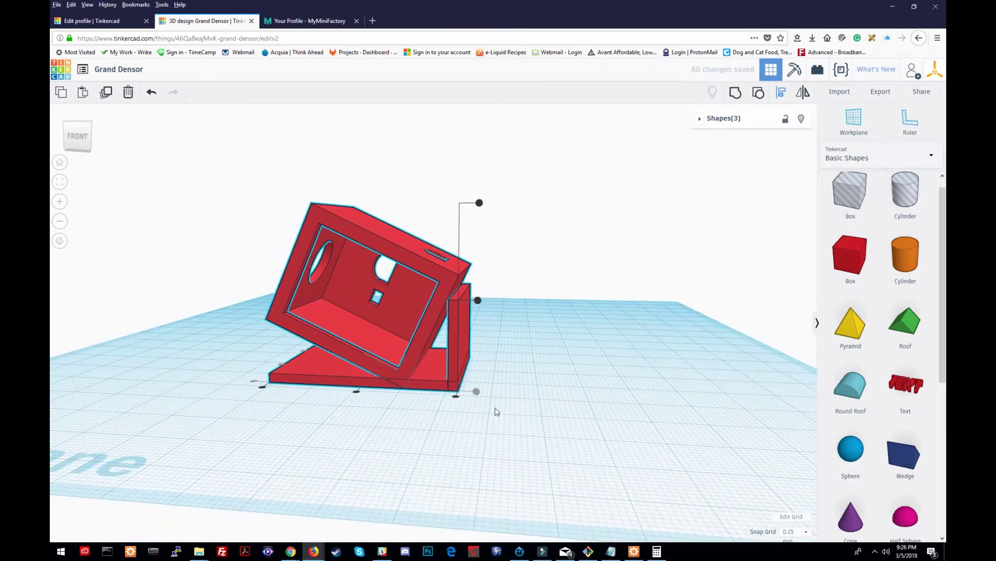
click(456, 398)
right_drag(456, 399, 531, 404)
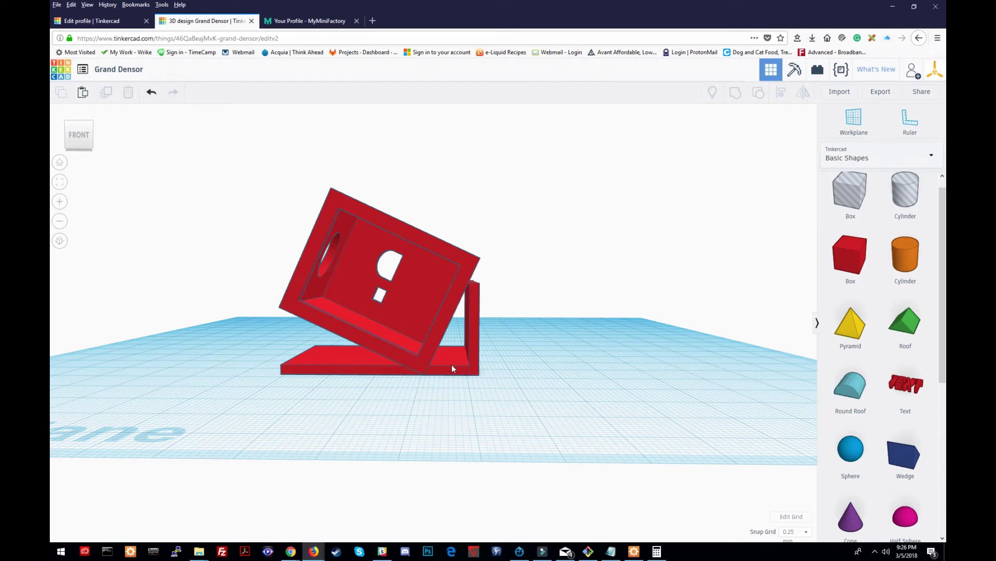
Stretch the upright plate to a height of 22.5 mm.
click(472, 309)
drag(474, 284, 474, 271)
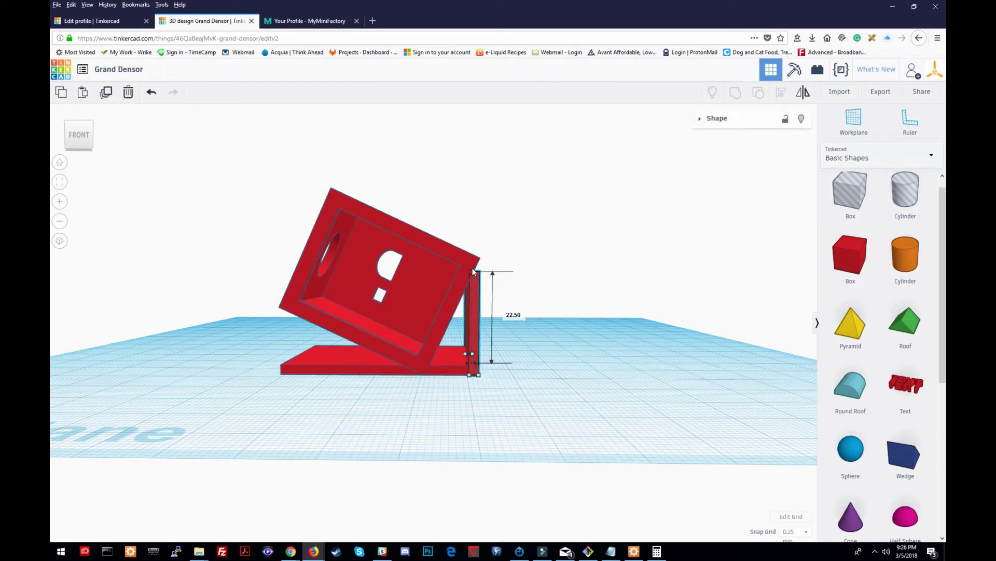
right_drag(625, 327, 467, 361)
click(597, 322)
Set the flat base plate's width to 40 mm.
click(465, 364)
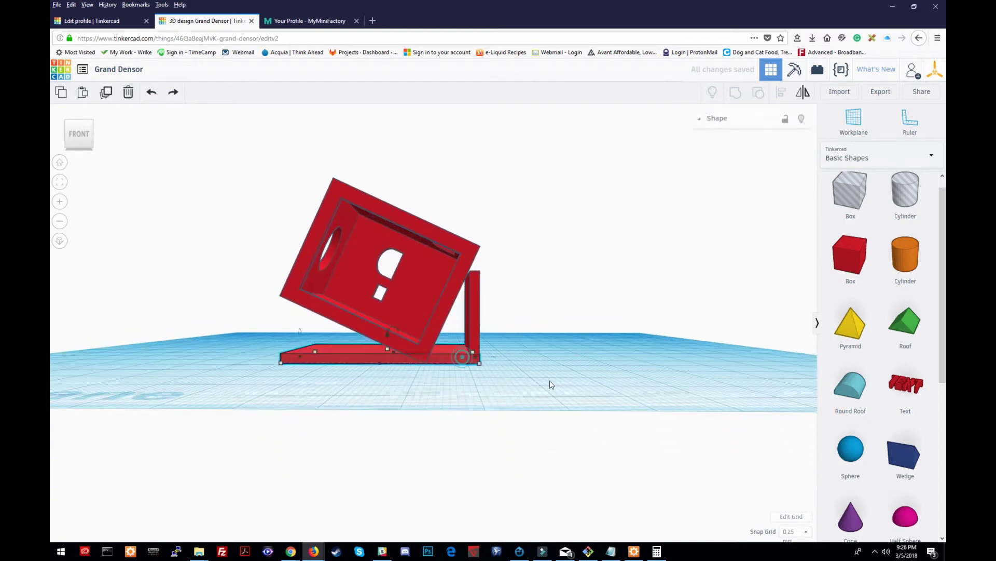
mouse_move(480, 364)
click(372, 371)
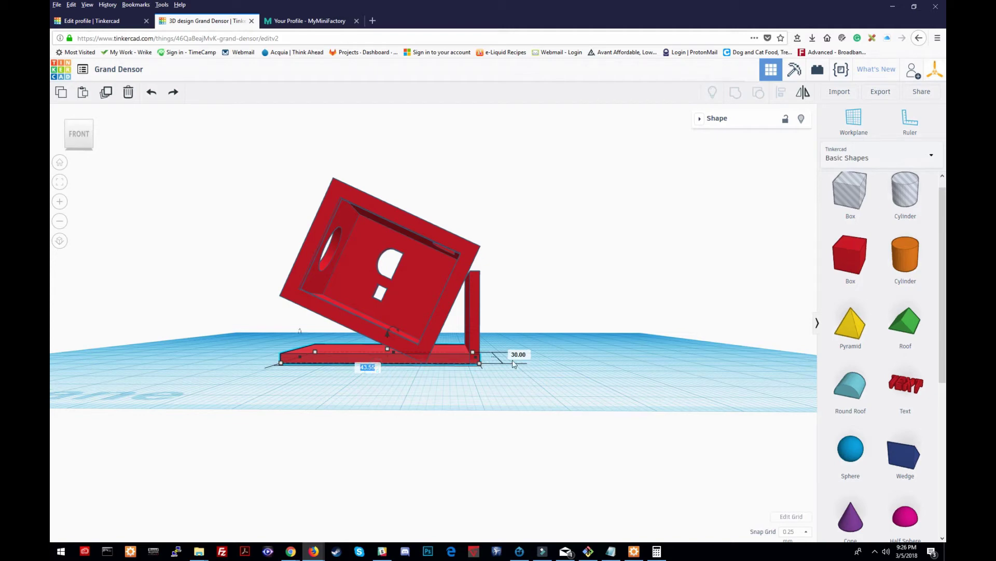
text(40)
key(Return)
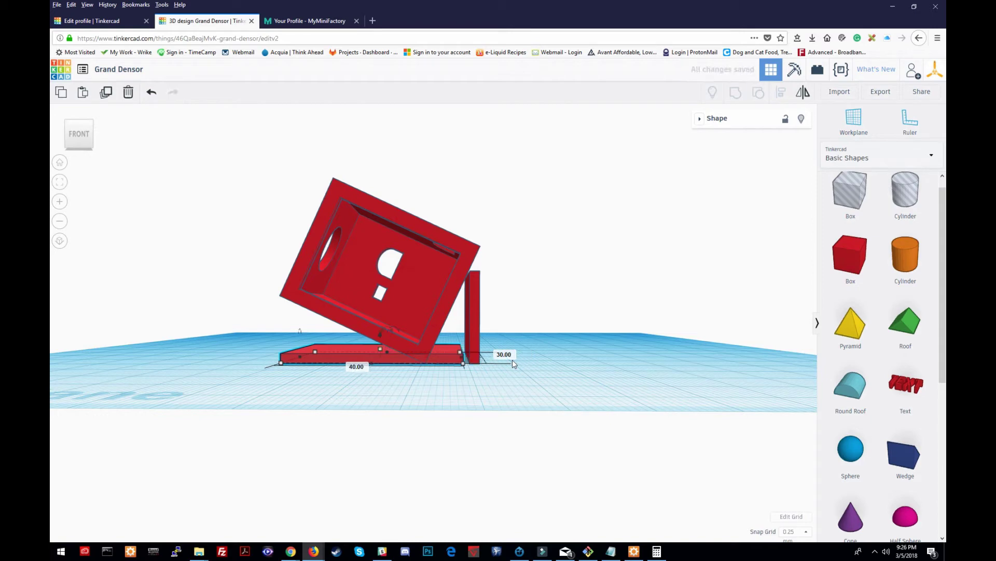
Move the upright plate against the shortened base plate and align both plates to the tilted box's right edge.
drag(473, 325, 456, 325)
right_drag(510, 367, 436, 378)
shift+click(436, 369)
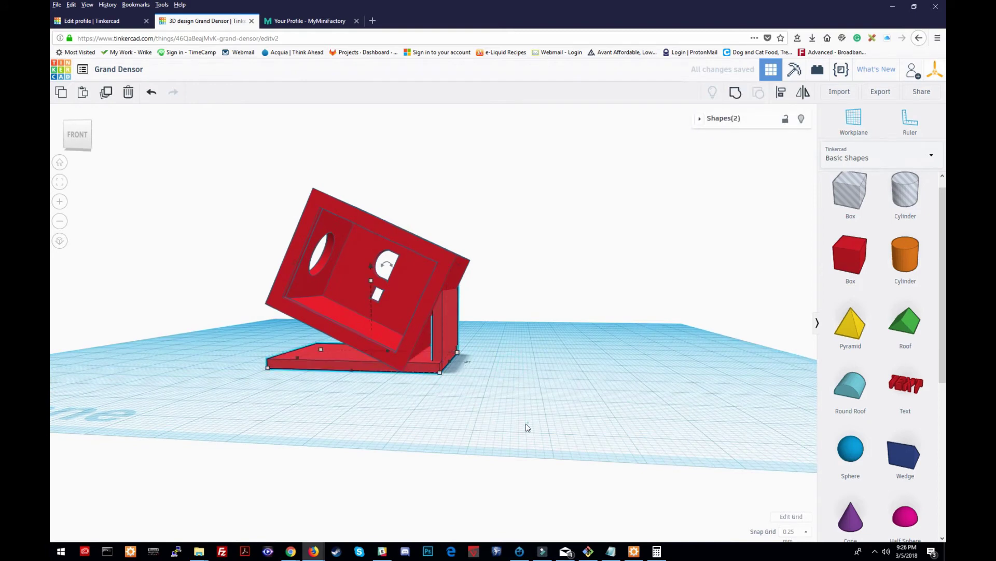
shift+click(446, 363)
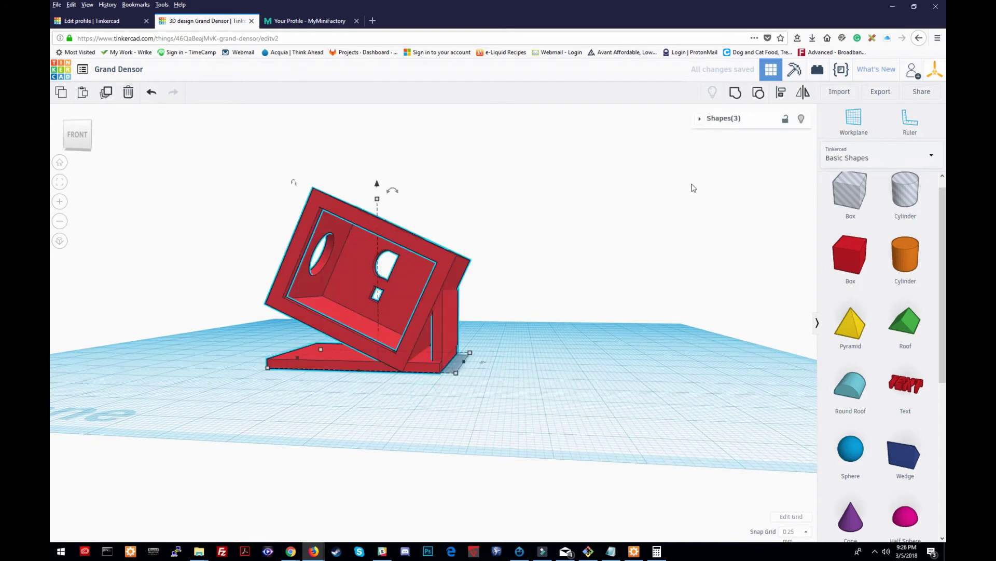
click(781, 92)
right_drag(543, 404, 561, 423)
click(316, 387)
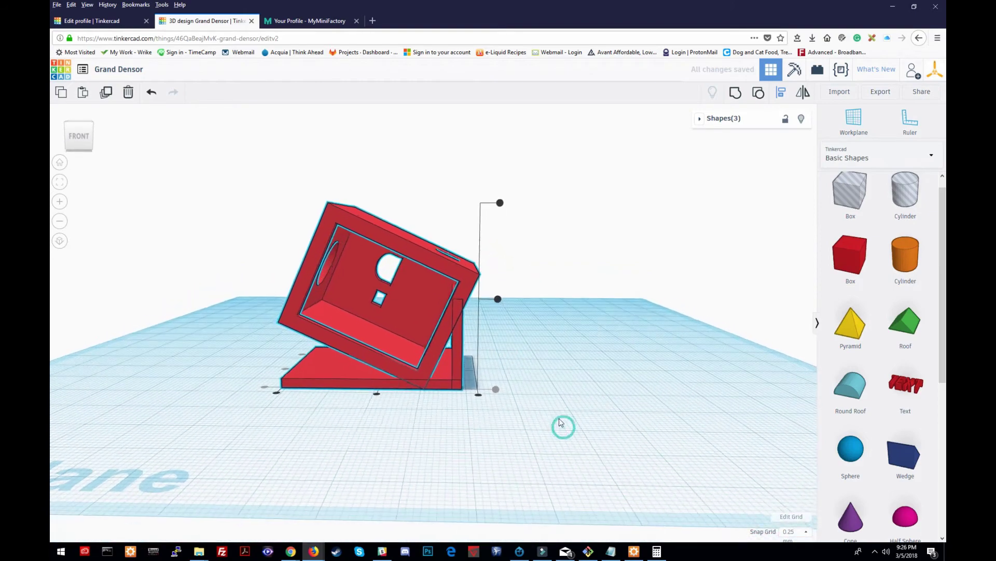
click(478, 396)
click(554, 407)
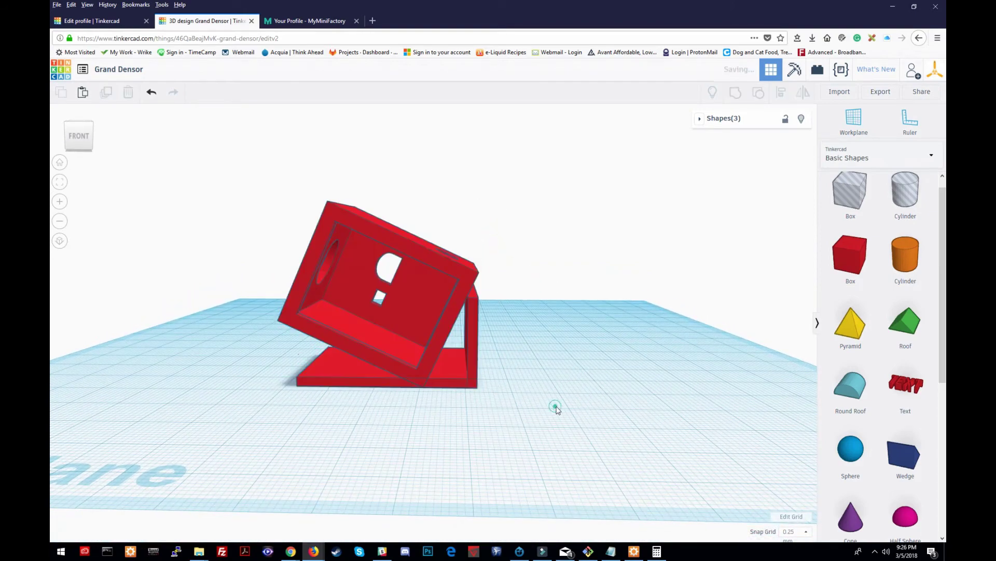
Group the upright plate and the base plate into one L-shaped stand.
click(471, 359)
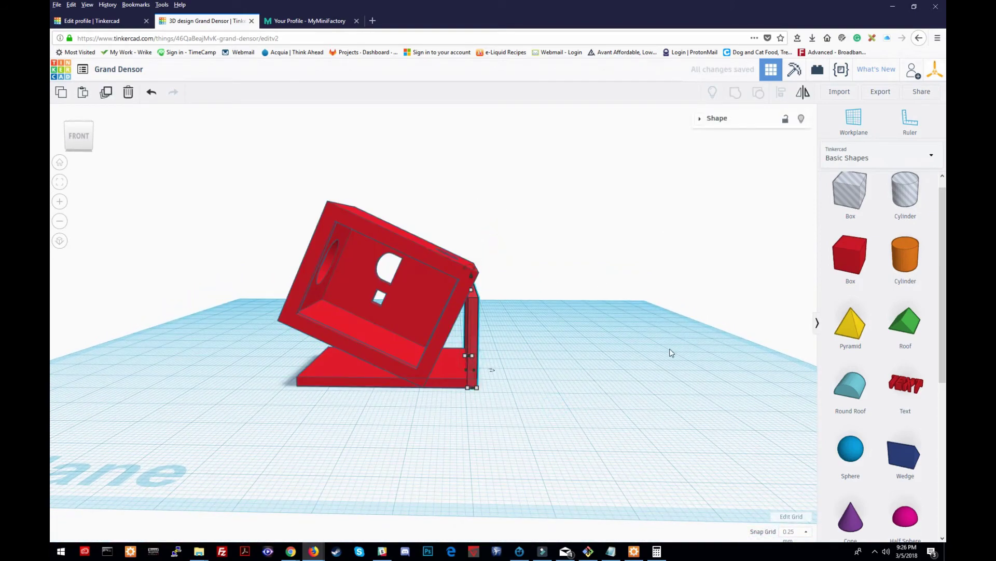
shift+click(452, 387)
right_drag(589, 401, 618, 384)
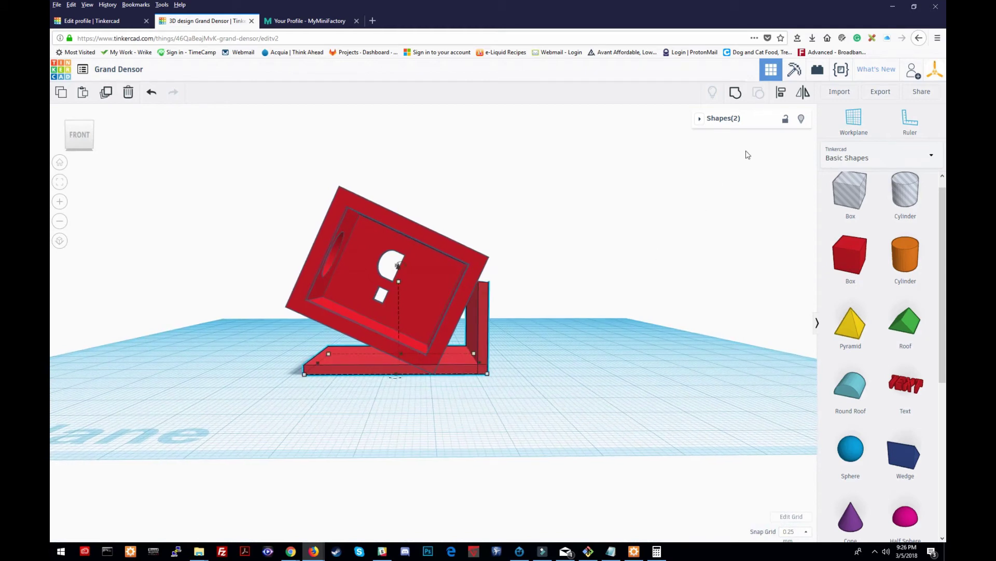
click(735, 92)
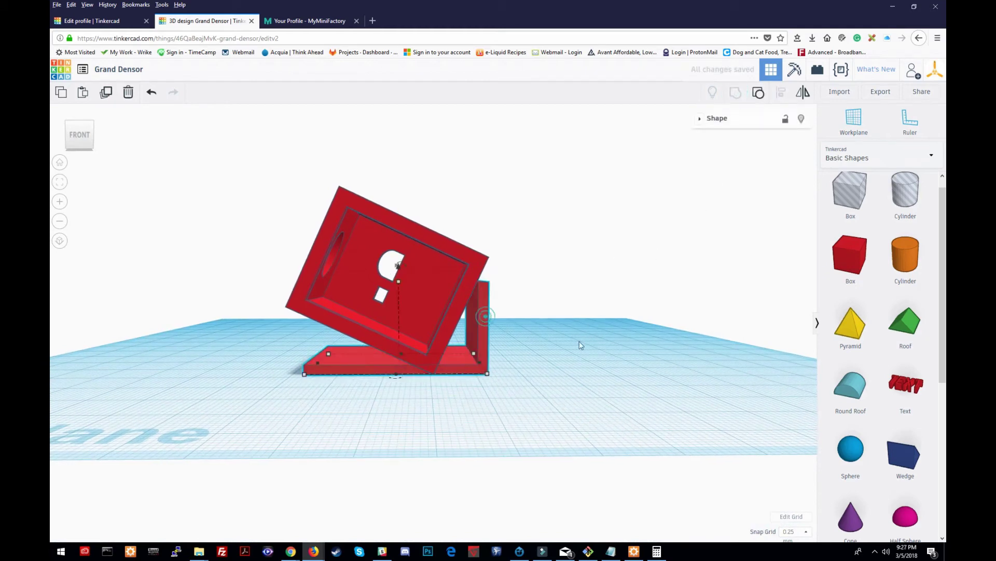
Nudge the grouped stand left until its upright plate meets the underside of the tilted box.
key(Left)
key(Left)
key(Left)
key(Left)
key(Left)
key(Left)
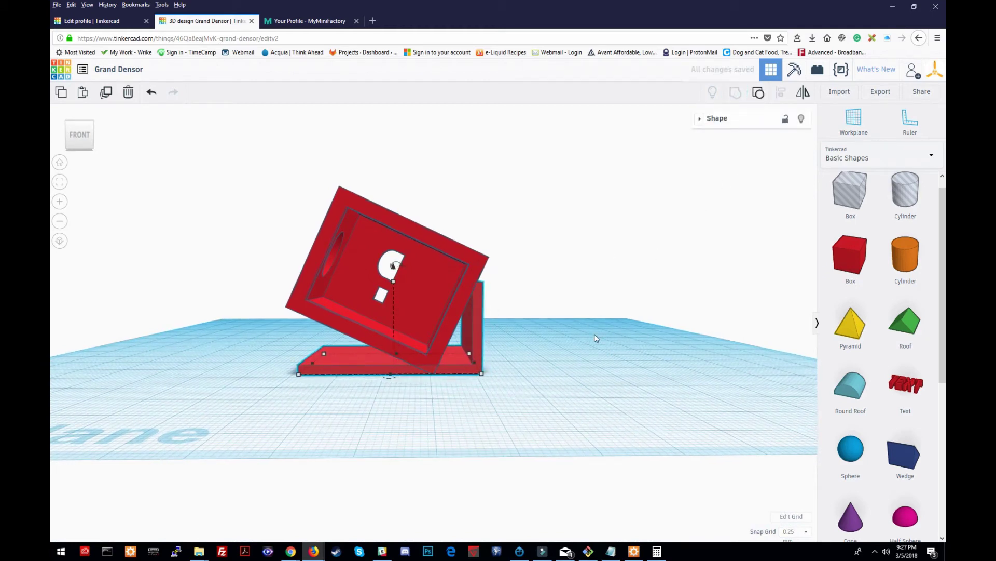
key(Left)
key(Left)
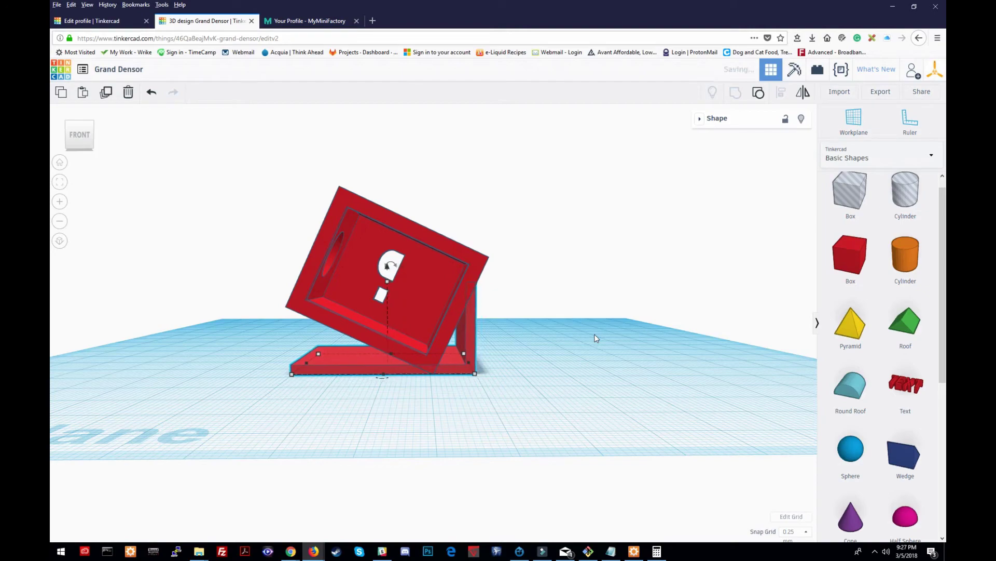
right_drag(510, 267, 551, 319)
scroll(551, 320, up, 2)
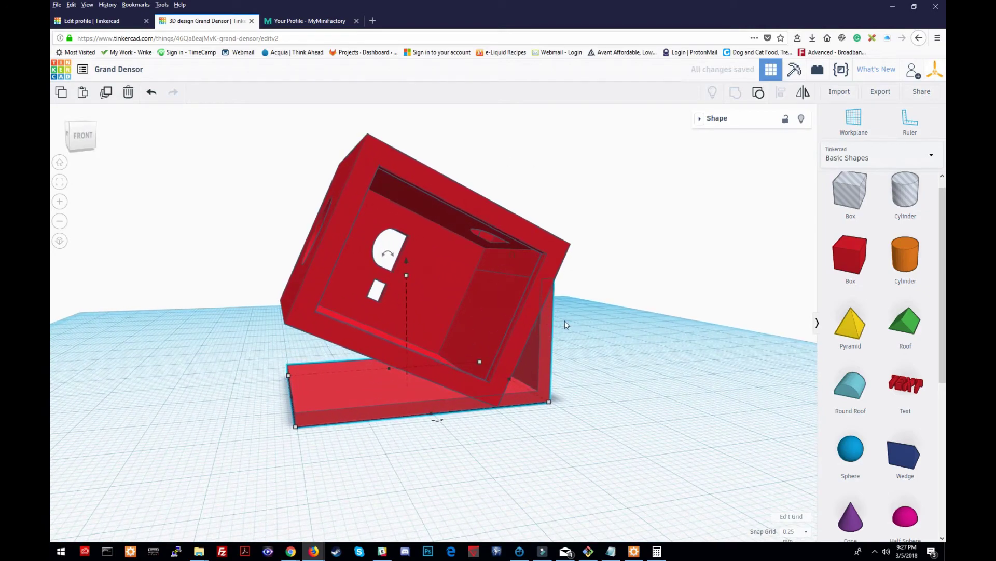
key(Left)
key(Right)
key(Right)
key(Right)
click(564, 320)
right_drag(564, 320, 671, 351)
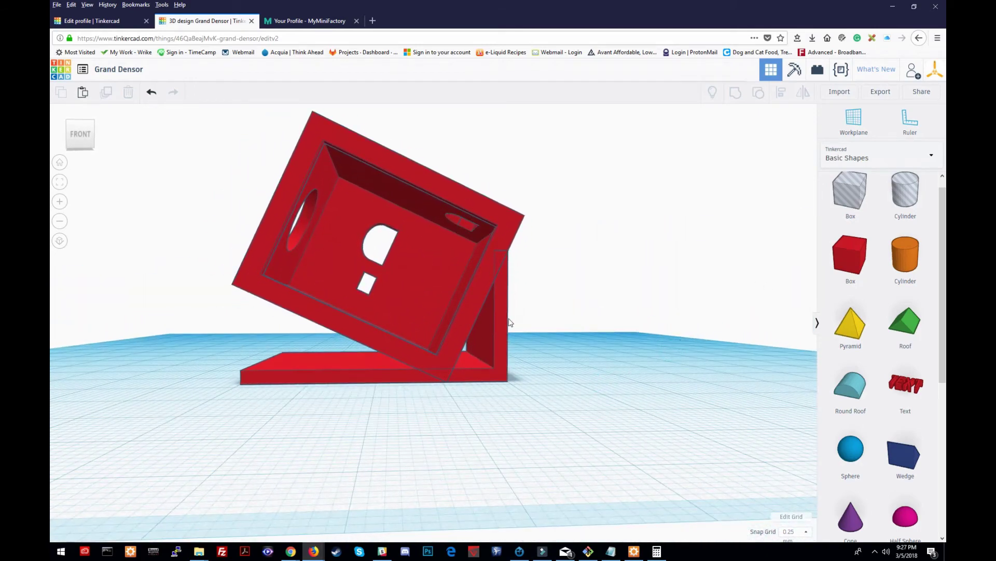
Place a copy of the stand's upright plate off to its right, then regroup the stand's two original plates.
click(472, 378)
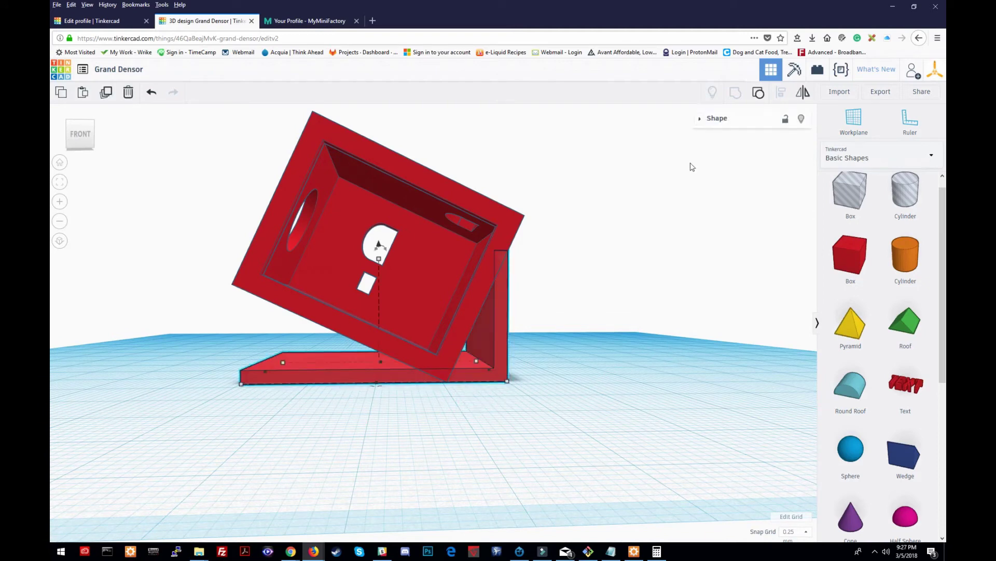
click(758, 92)
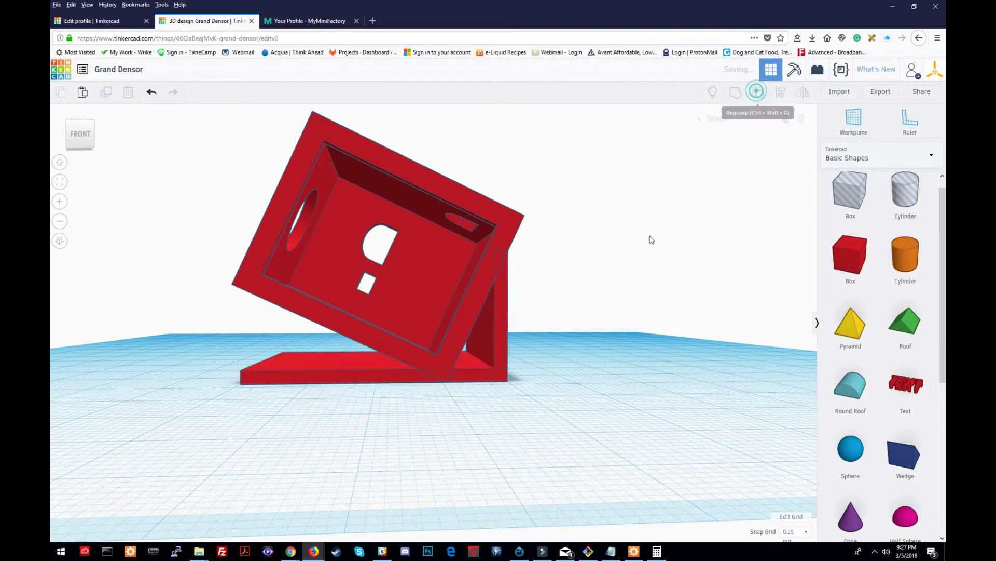
click(501, 324)
drag(508, 313, 680, 310)
click(467, 423)
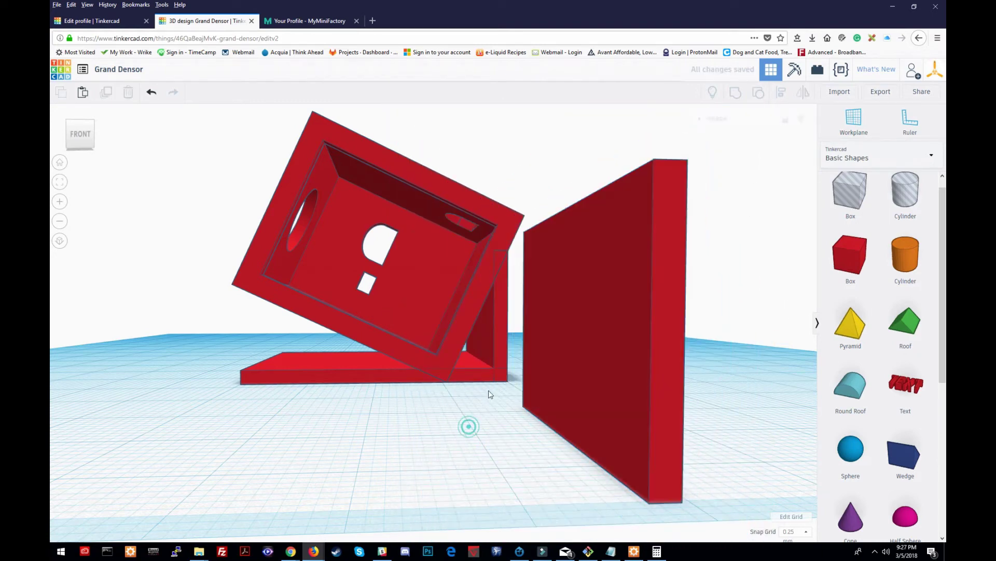
click(502, 363)
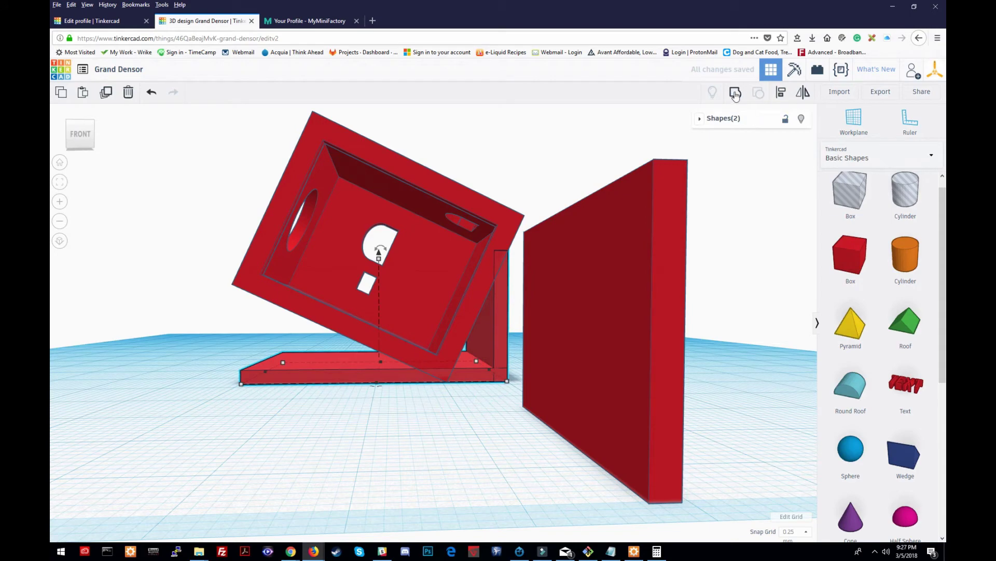
Move the copied plate to the left side of the tilted box and align it with the box and stand, centred in depth.
click(631, 285)
mouse_move(643, 278)
mouse_down()
mouse_move(355, 347)
mouse_move(502, 353)
mouse_move(667, 299)
mouse_move(646, 294)
mouse_move(620, 318)
mouse_move(565, 316)
mouse_move(377, 360)
mouse_move(308, 325)
mouse_move(328, 319)
mouse_up()
mouse_move(250, 328)
right_down()
mouse_move(425, 369)
mouse_move(549, 484)
mouse_move(565, 469)
right_up()
mouse_move(615, 300)
mouse_down()
mouse_move(511, 325)
mouse_move(506, 360)
mouse_move(586, 311)
mouse_move(592, 361)
mouse_move(601, 319)
mouse_move(590, 266)
mouse_move(600, 296)
mouse_up()
drag(366, 218, 589, 395)
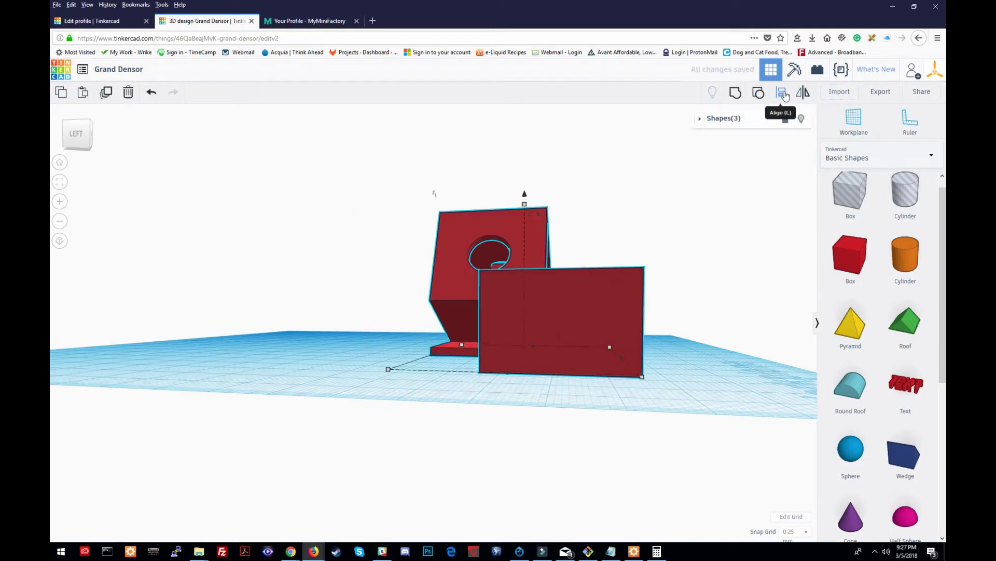
click(781, 92)
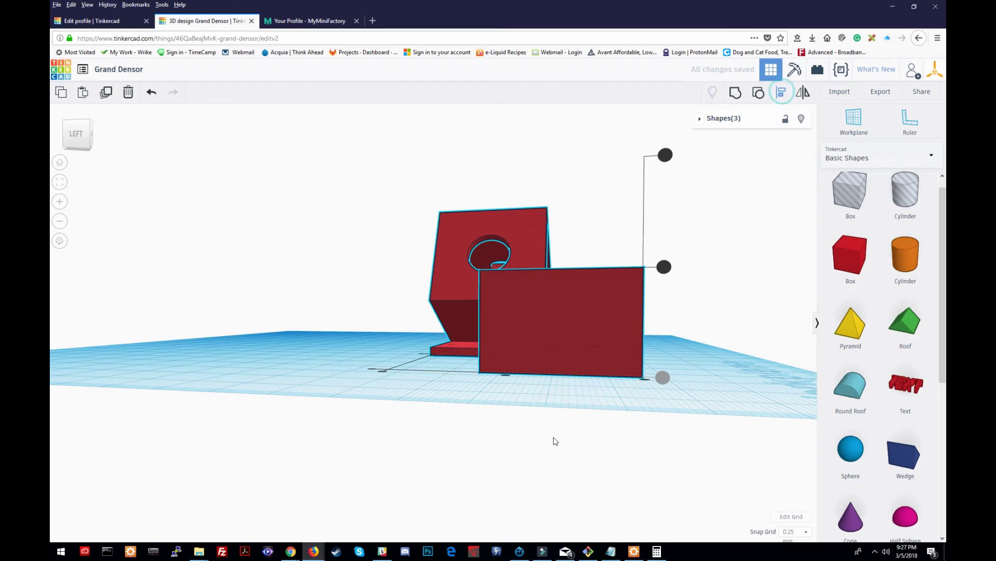
click(506, 376)
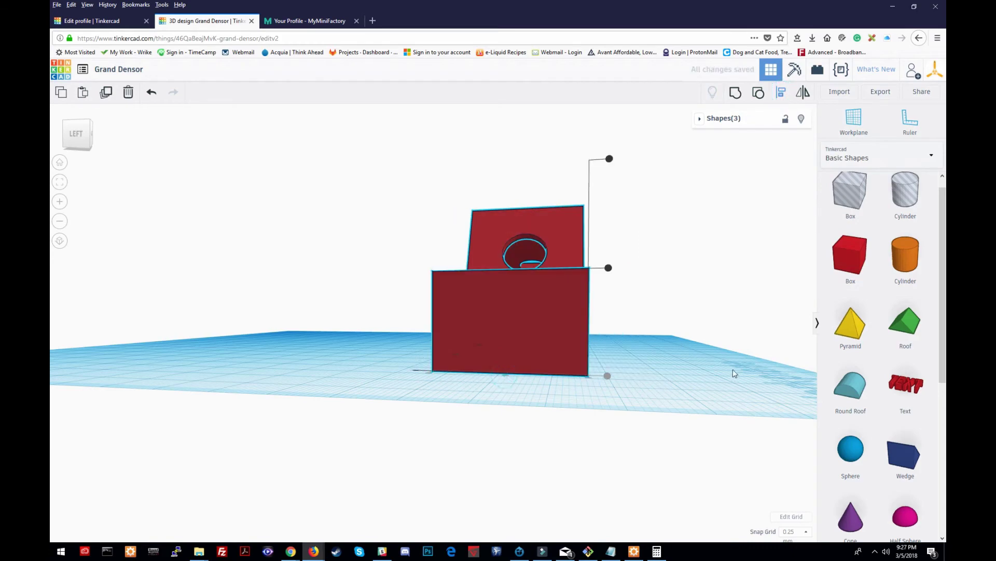
Align the copied upright plate with the left edges of the stand and the tilted box.
right_drag(733, 374, 555, 404)
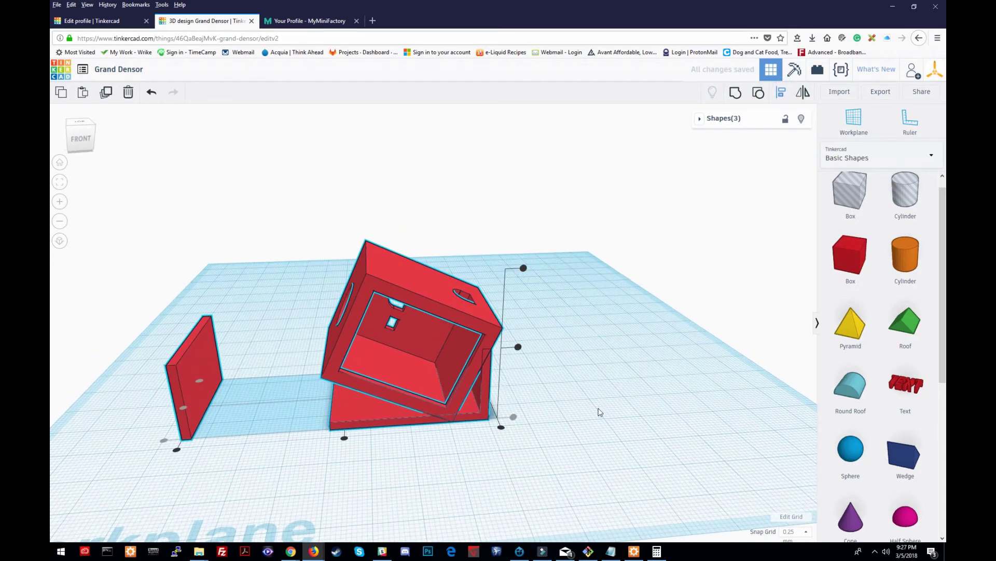
click(177, 451)
right_drag(245, 461, 171, 469)
drag(166, 471, 514, 294)
drag(344, 281, 514, 259)
click(741, 343)
Try nudging the left plate sideways along the stand's base, and undo the move.
right_drag(672, 356, 362, 400)
click(352, 355)
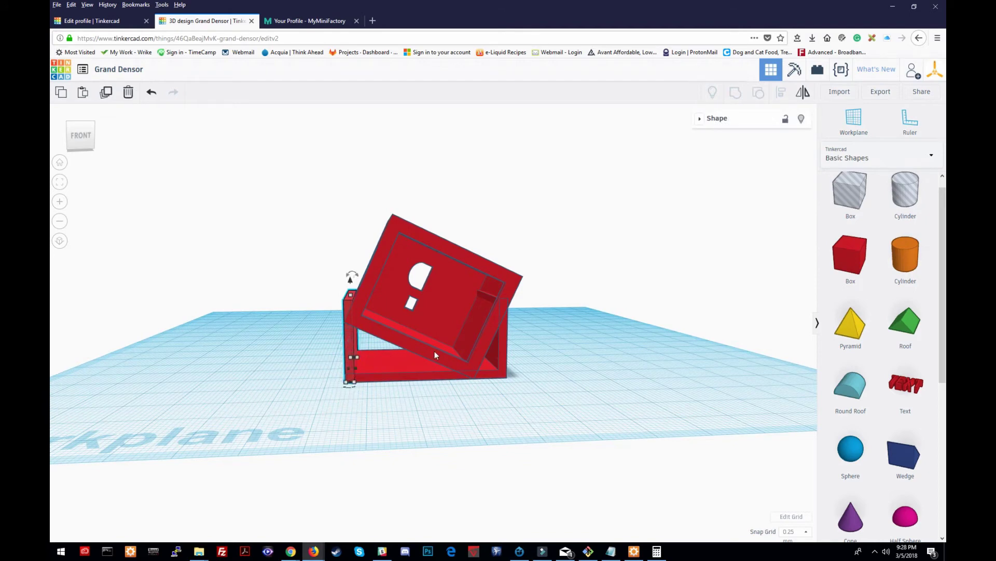
key(Right)
key(Right)
key(Right)
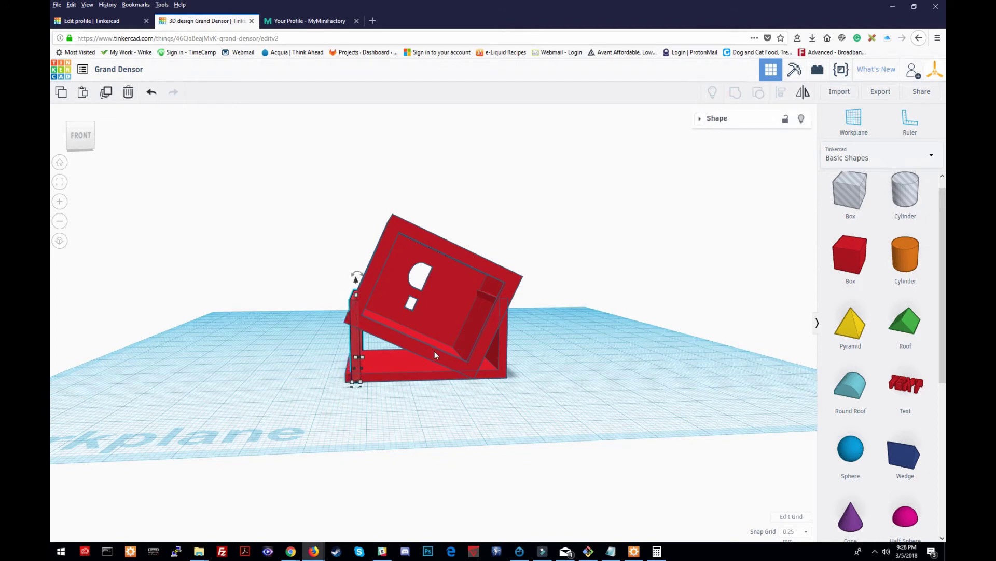
key(Left)
key(Left)
key(Left)
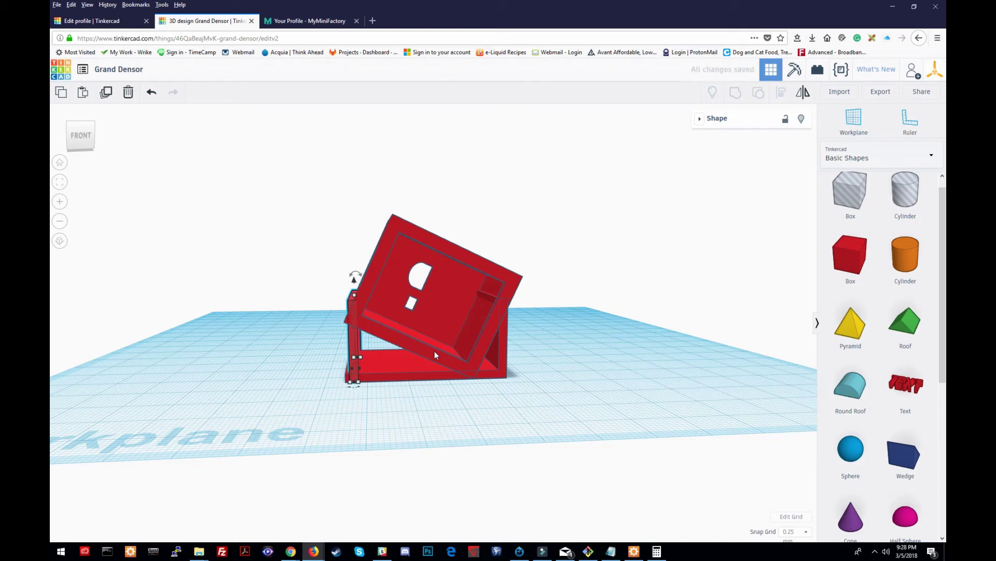
key(ctrl+z)
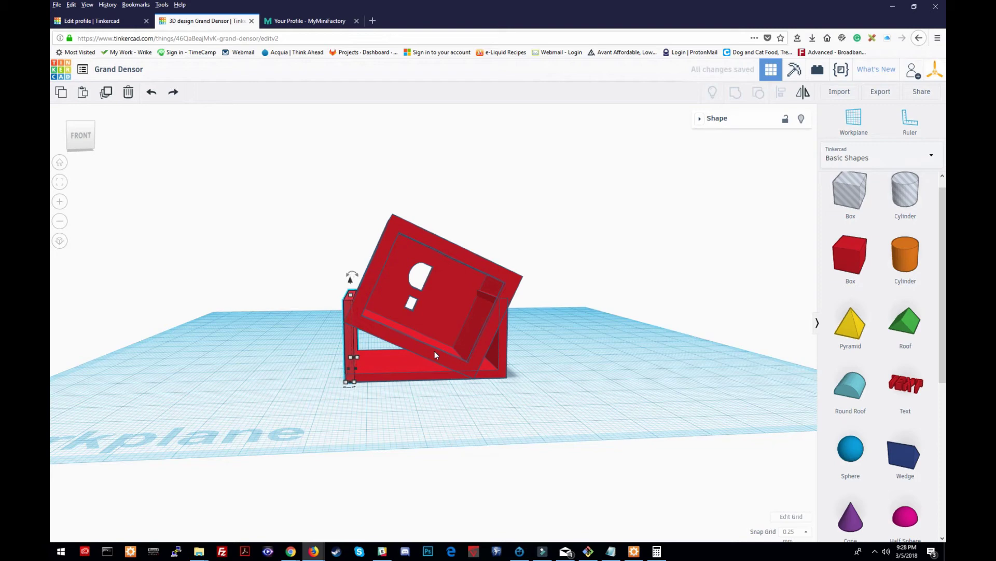
Lower the left plate's height so its top edge meets the lower left corner of the tilted box.
right_drag(366, 410, 434, 255)
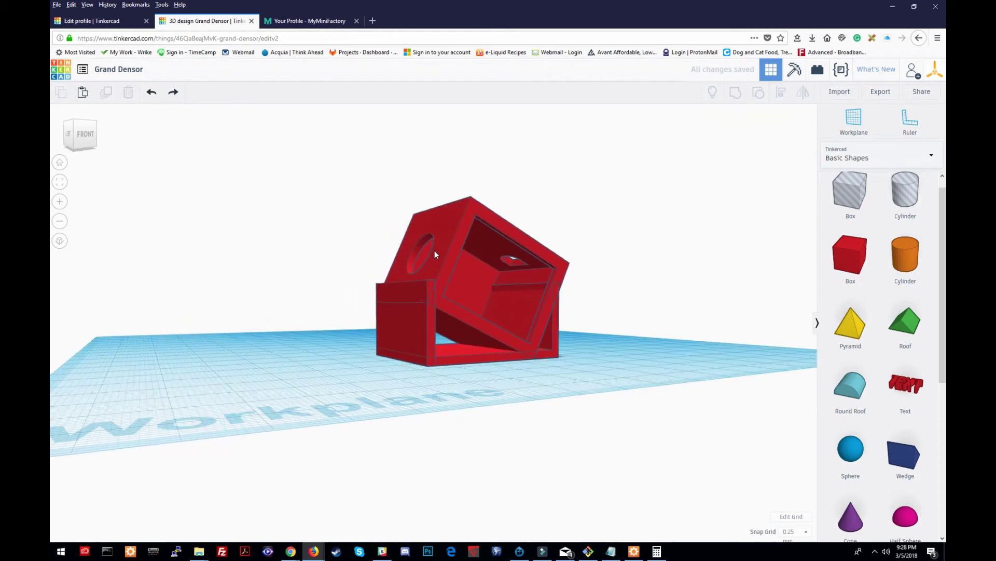
click(410, 291)
drag(404, 281, 404, 301)
right_drag(547, 374, 582, 406)
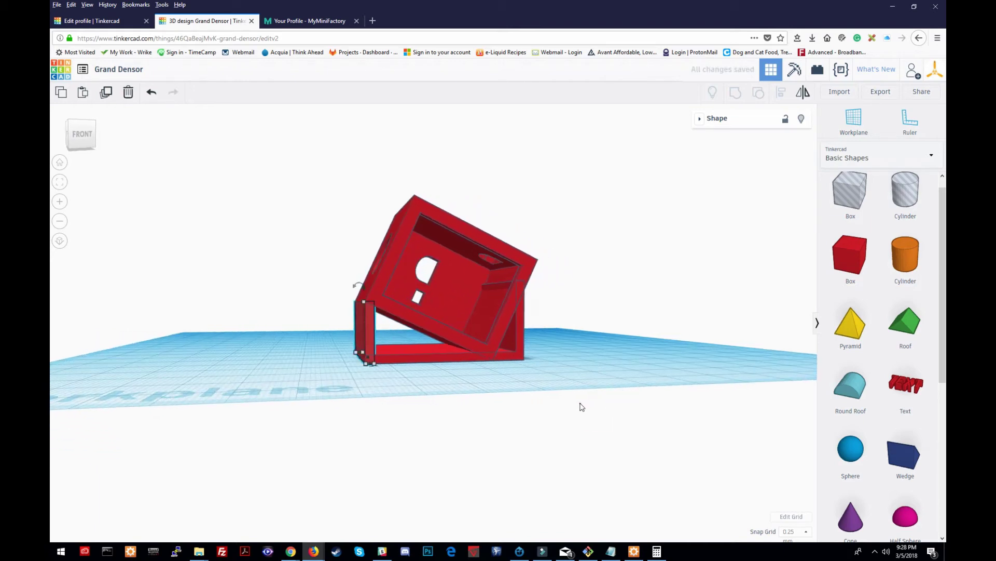
click(581, 406)
right_drag(480, 392, 466, 392)
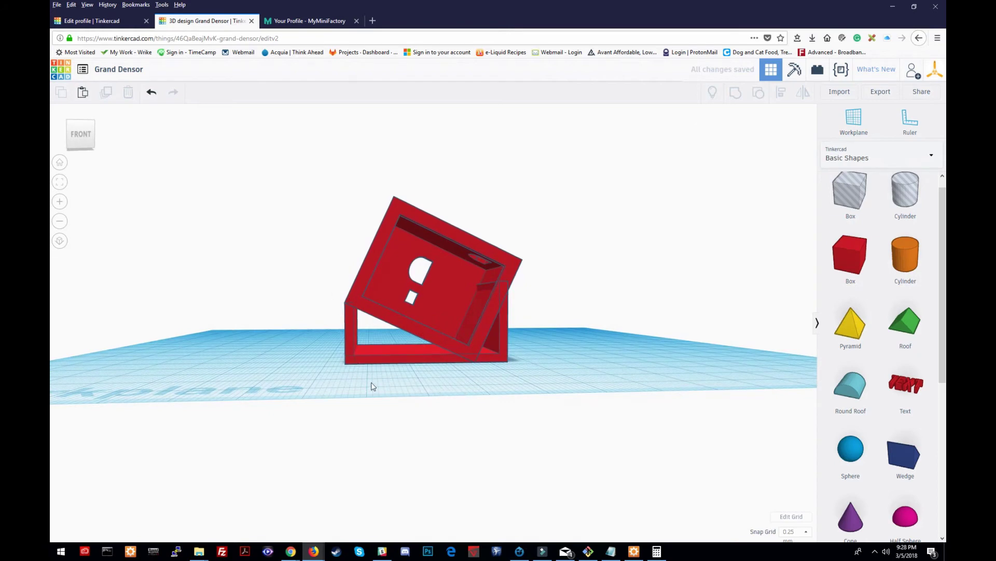
Set the L-shaped stand's length to 38 mm.
click(361, 357)
mouse_move(342, 366)
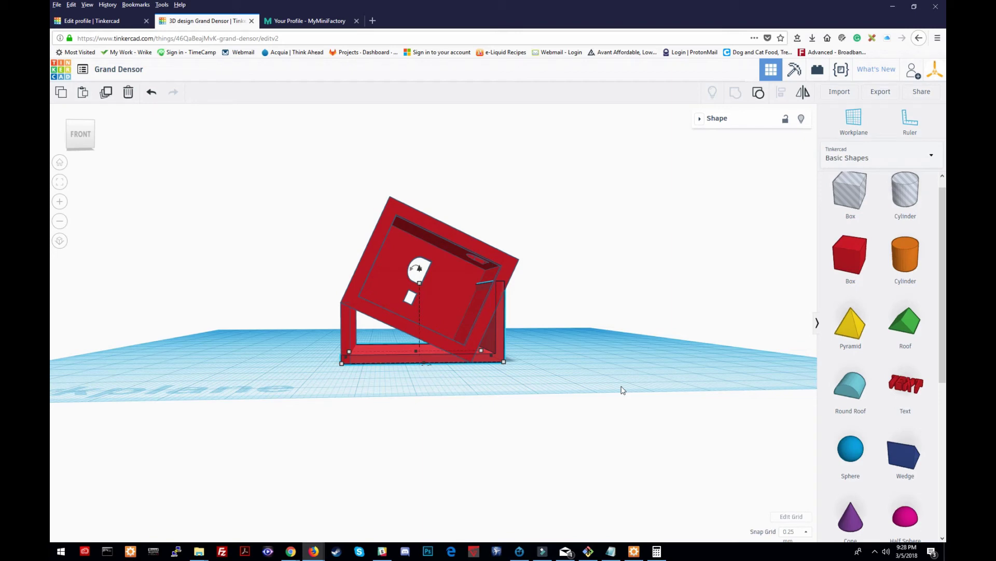
click(189, 367)
mouse_move(189, 367)
right_down()
mouse_move(262, 371)
mouse_move(185, 363)
right_up()
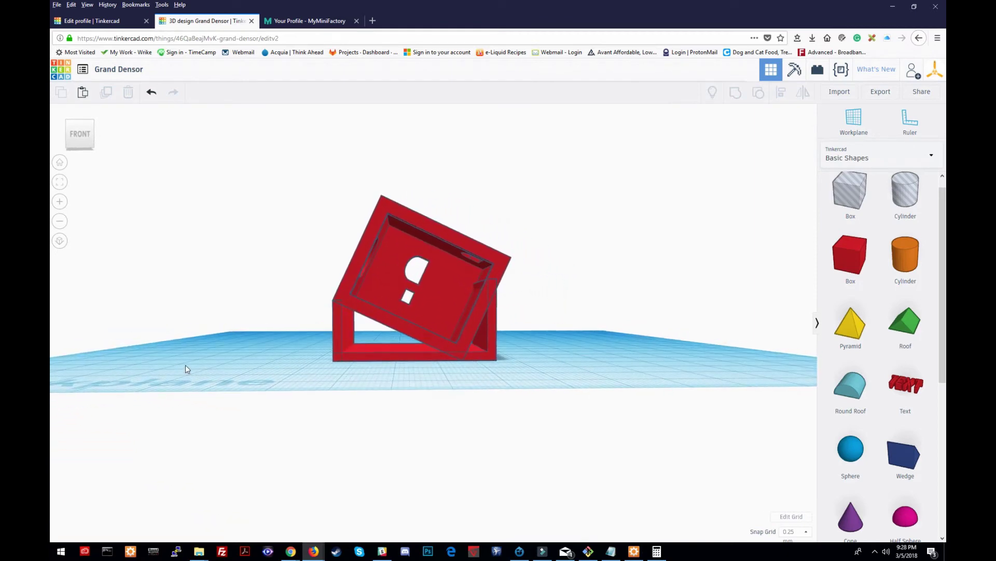
mouse_move(276, 346)
right_down()
mouse_move(343, 356)
mouse_move(260, 353)
mouse_move(286, 361)
right_up()
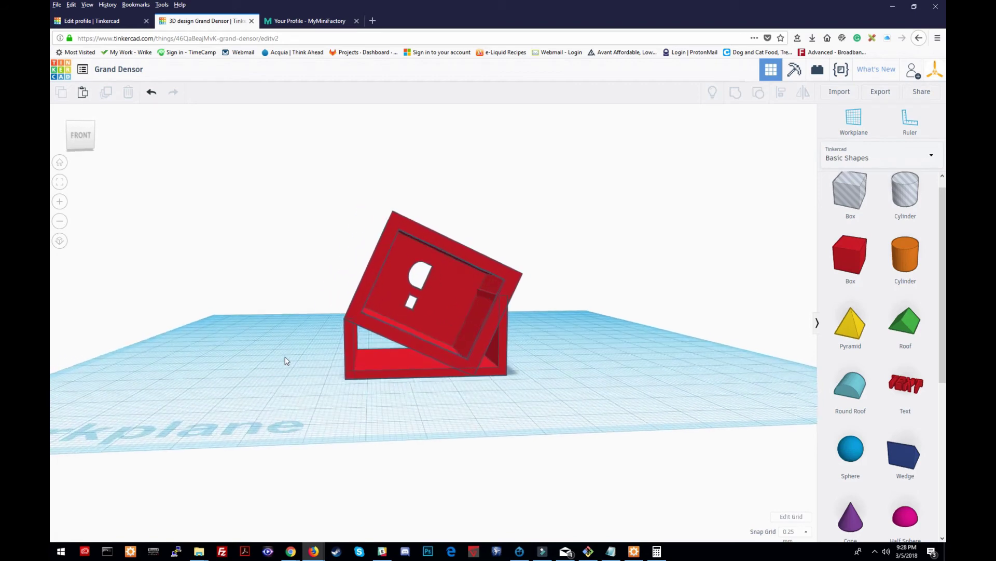
click(371, 375)
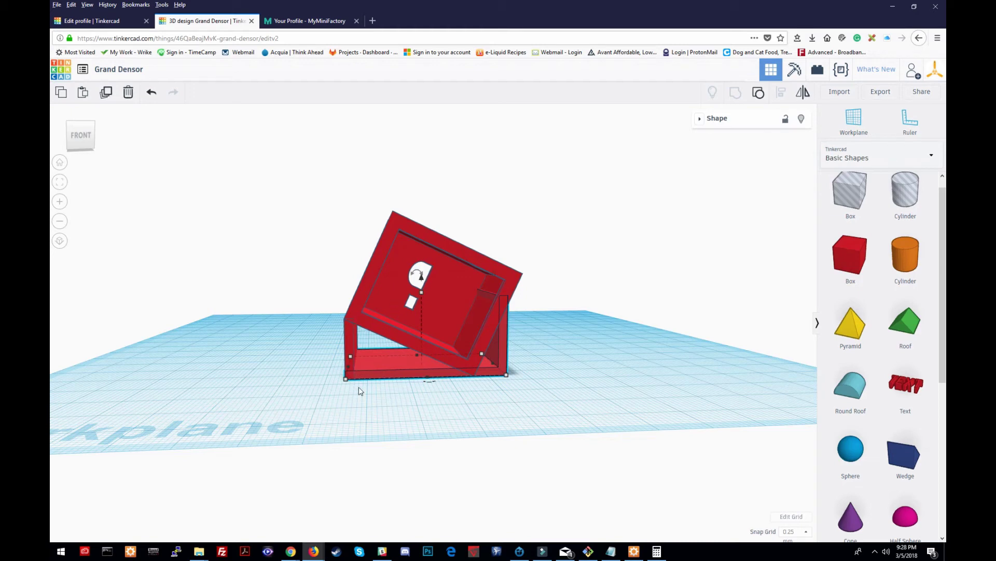
click(430, 387)
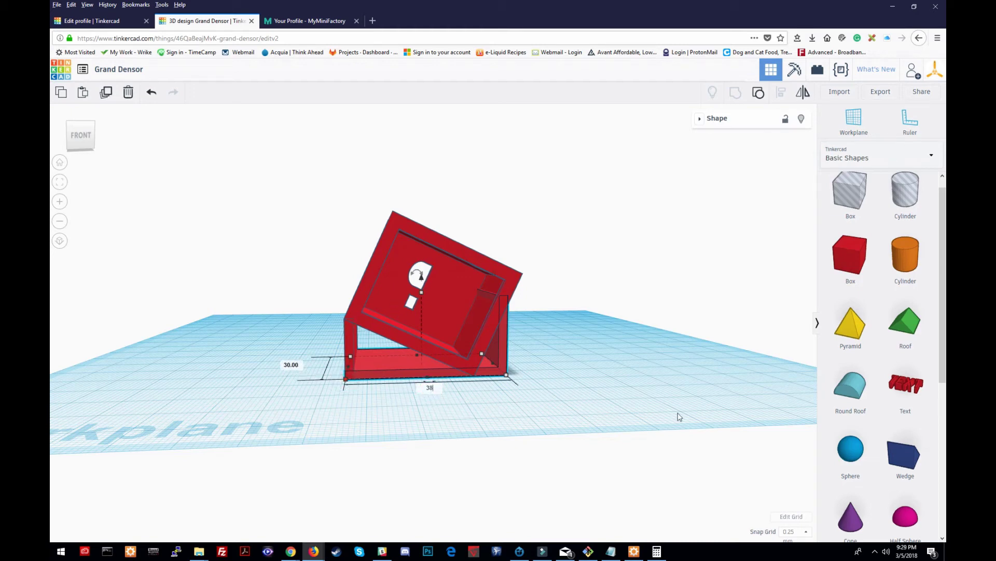
key(Return)
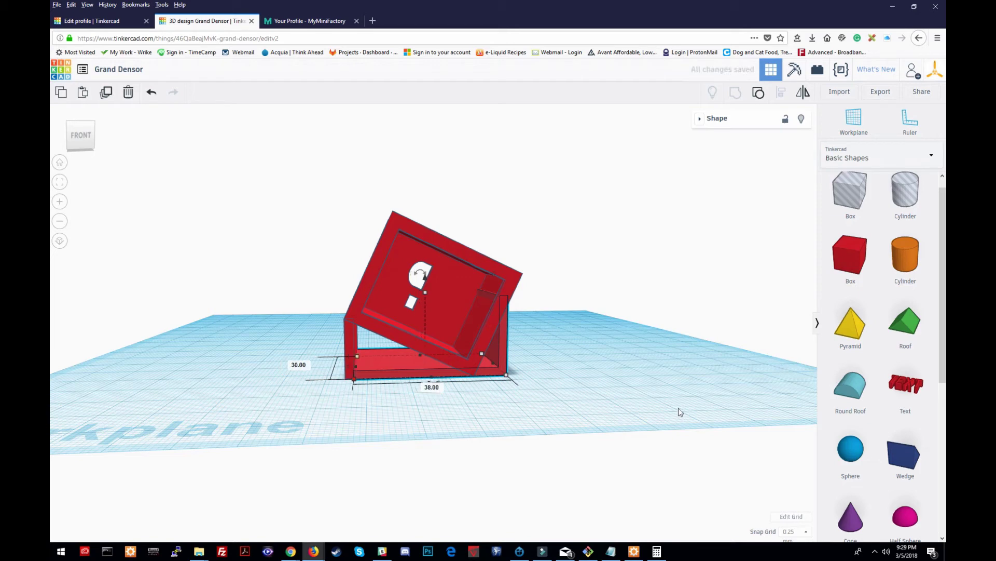
Nudge the left plate right until it sits flush with the shortened end of the stand's base.
click(349, 349)
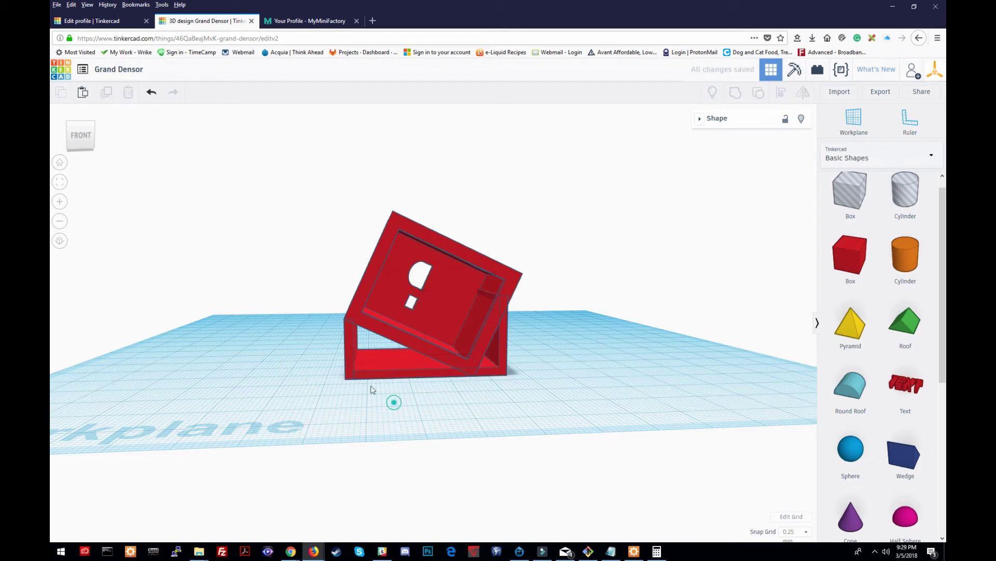
key(Right)
key(Right)
key(Right)
key(Right)
key(Right)
key(Right)
key(Right)
key(Right)
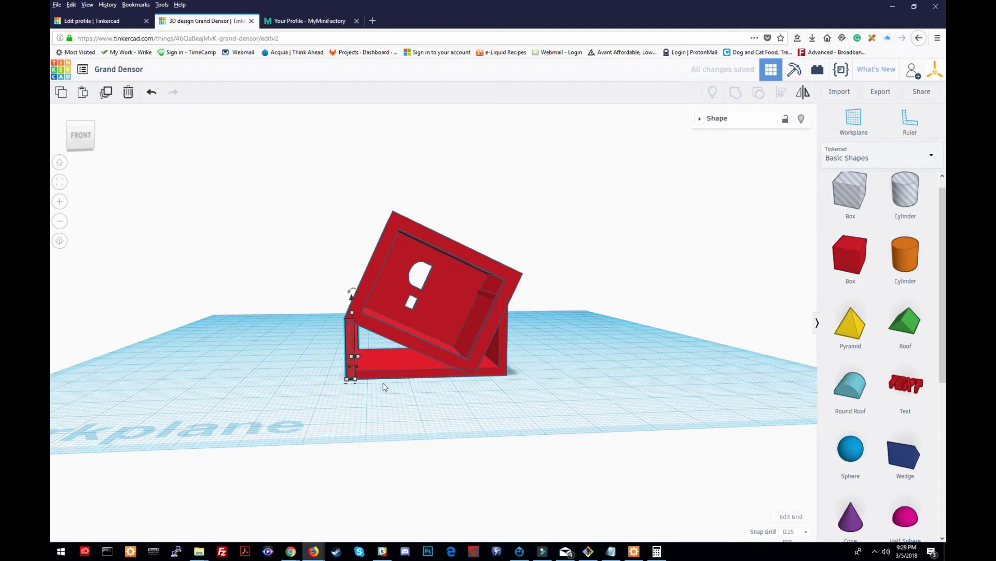
key(Right)
key(Left)
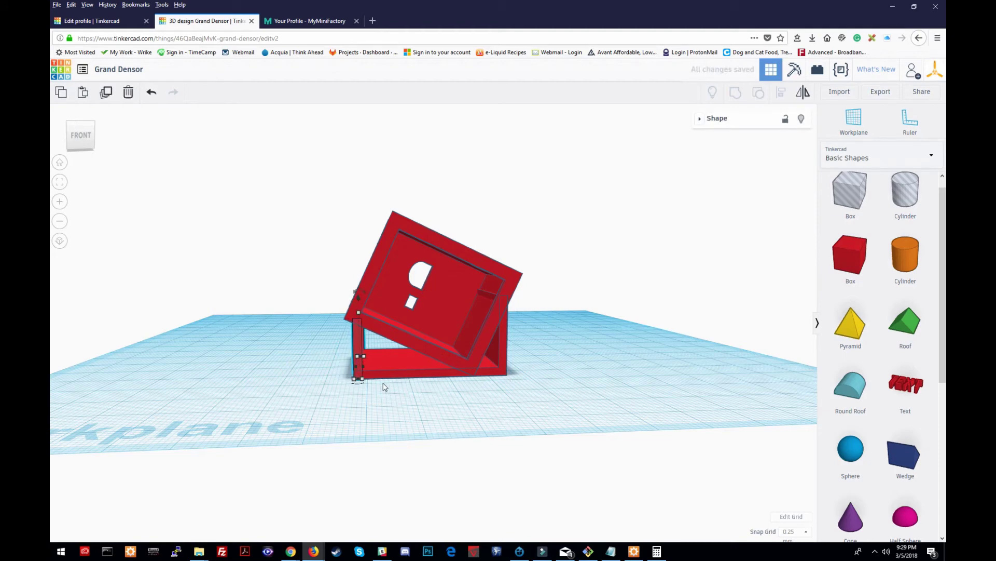
Group the tilted box, the L-shaped stand and the left plate into one object.
click(384, 386)
right_drag(373, 392, 611, 347)
drag(544, 233, 202, 433)
click(732, 98)
right_drag(692, 242, 722, 297)
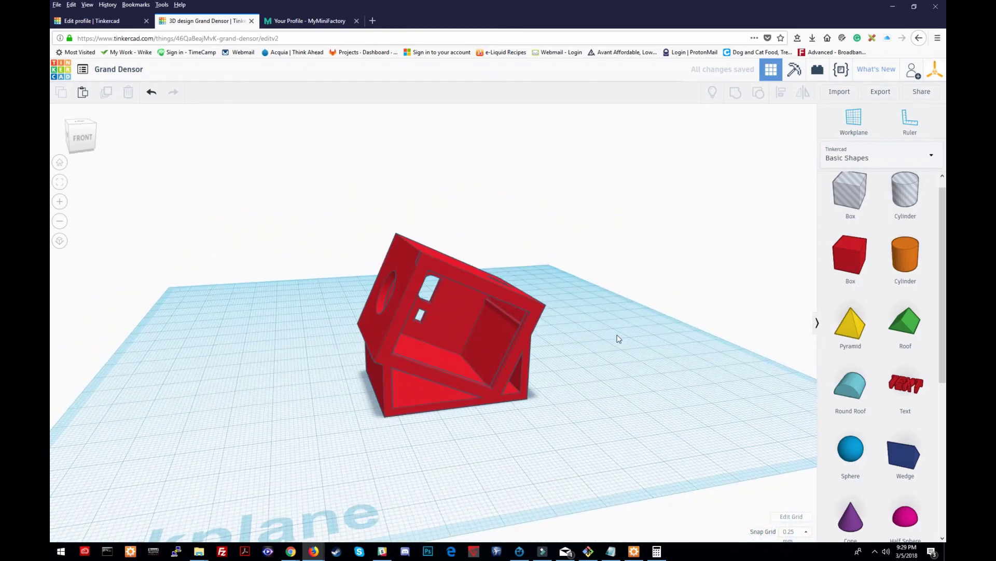
scroll(606, 337, down, 4)
right_drag(578, 341, 552, 350)
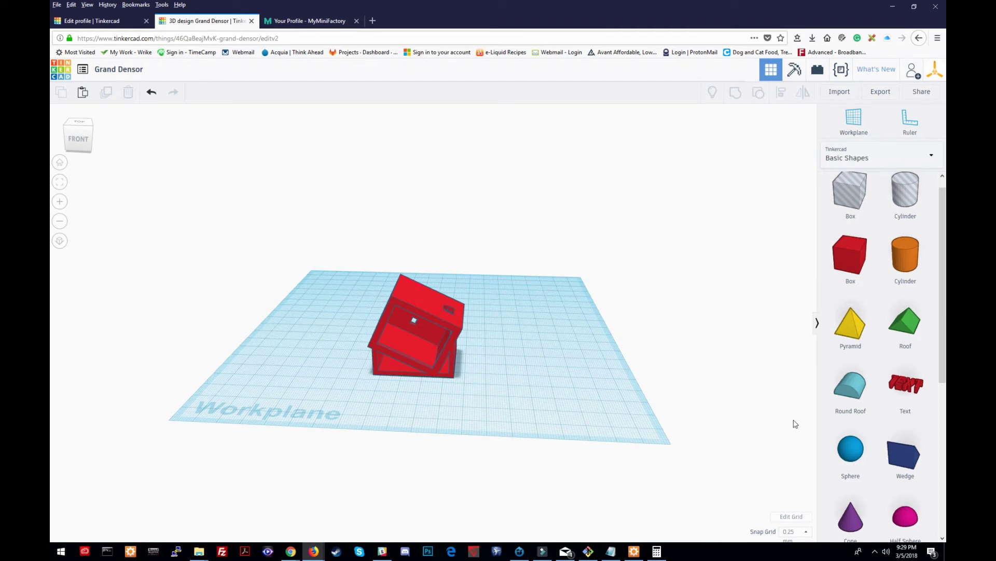
scroll(749, 372, down, 2)
scroll(717, 396, up, 3)
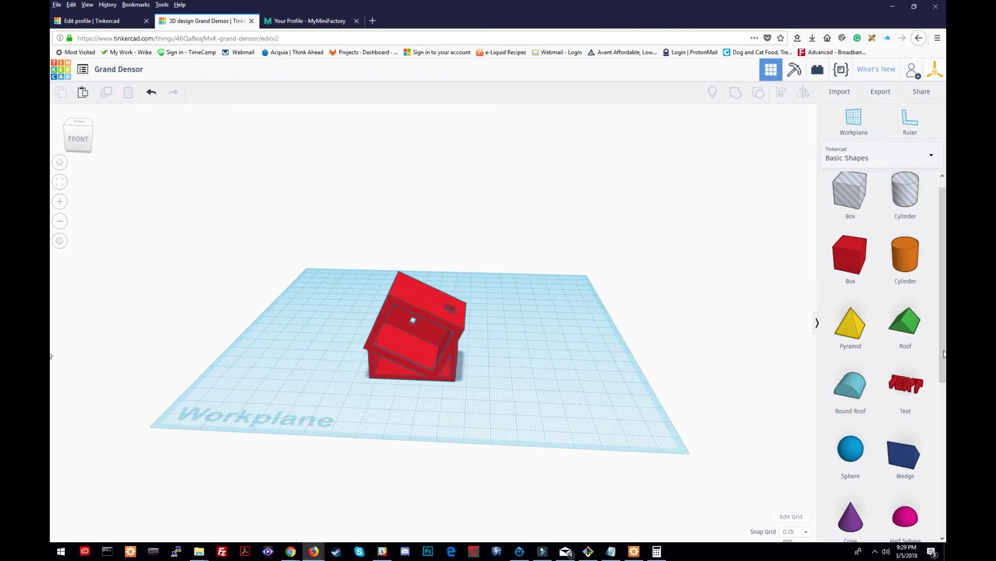
scroll(945, 355, down, 3)
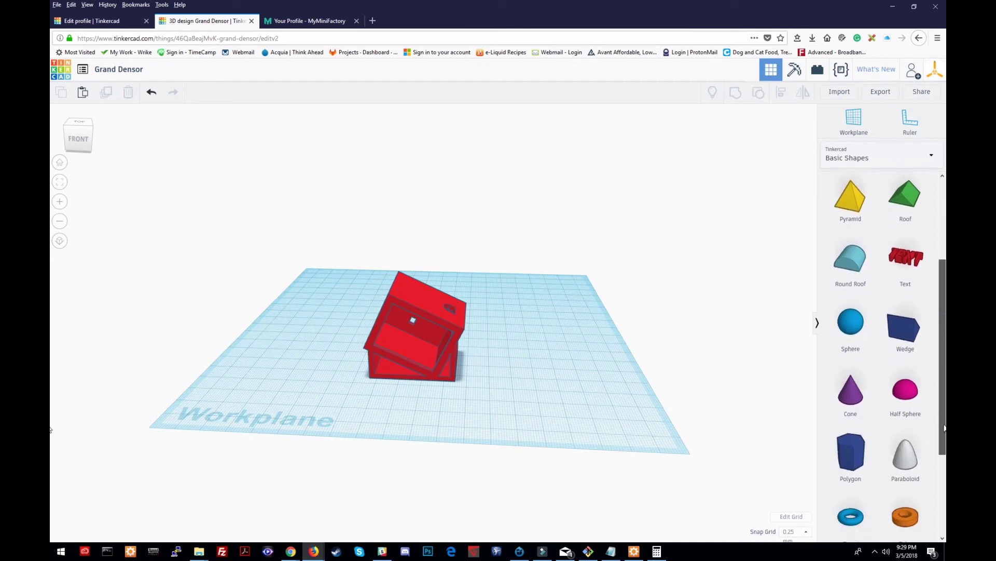
right_drag(492, 376, 468, 346)
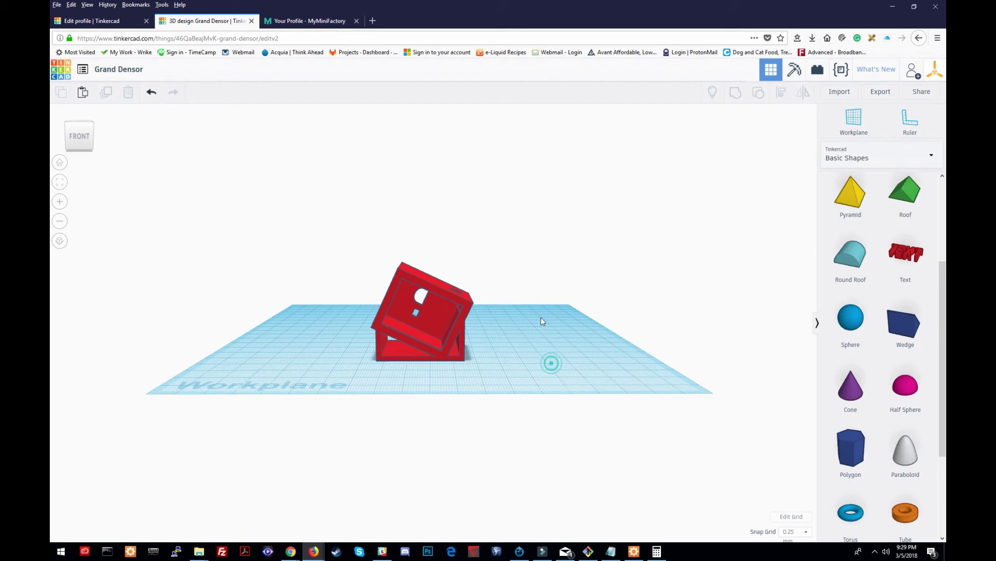
Ungroup the combined model back into the tilted box, the stand and the left plate.
drag(327, 379, 501, 255)
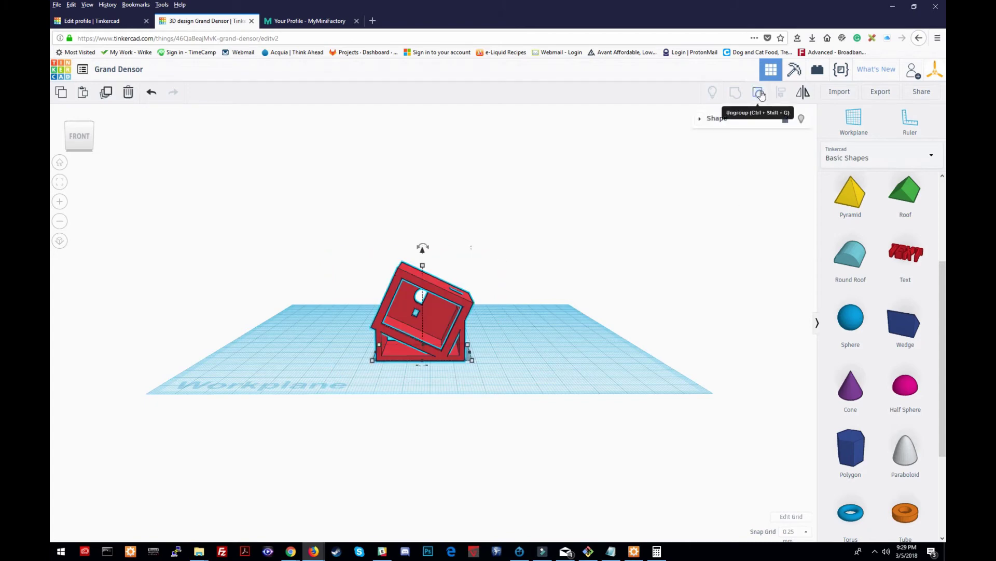
right_drag(576, 337, 577, 322)
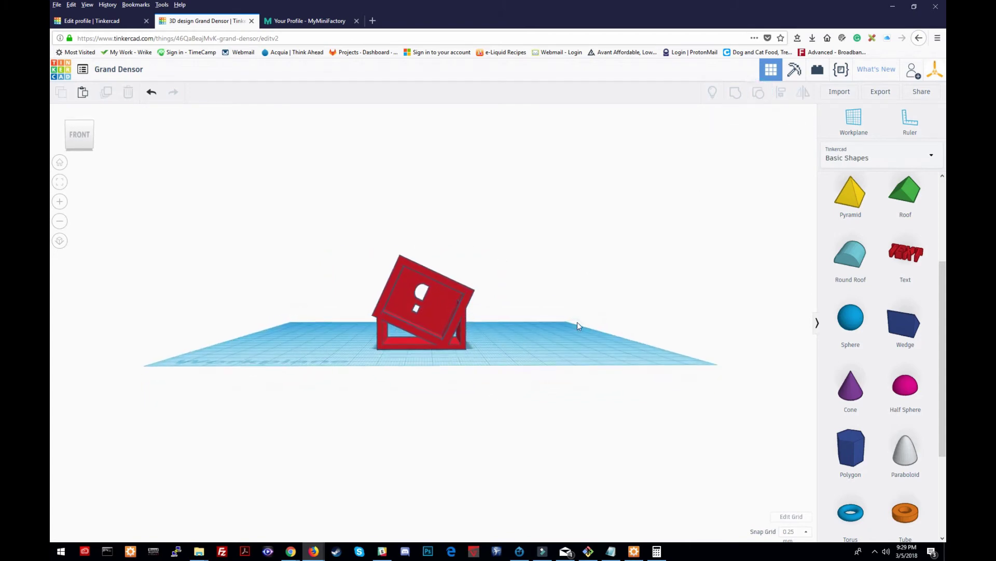
click(400, 329)
right_drag(497, 332, 475, 332)
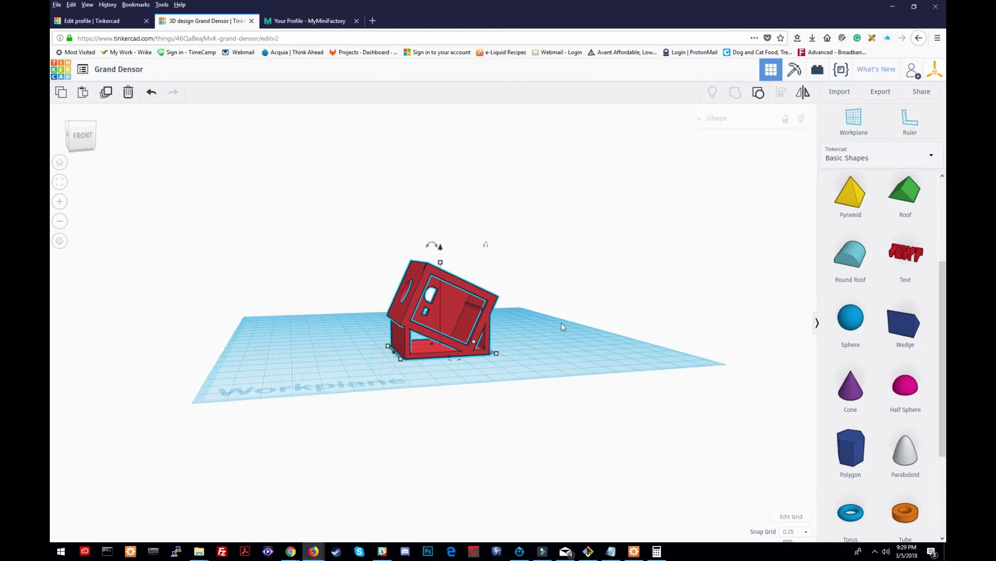
click(576, 303)
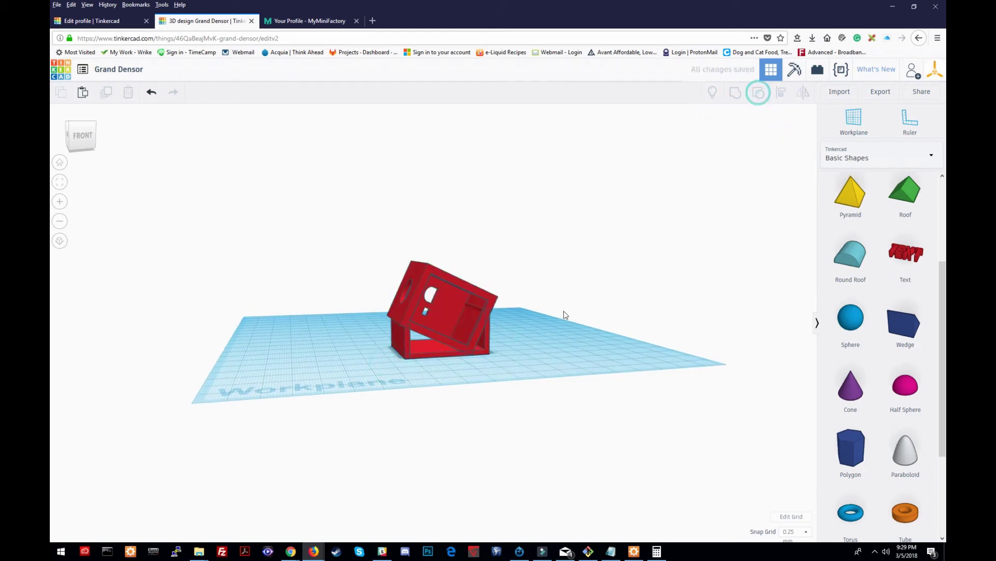
Try ungrouping the stand and moving the tilted box off to its left, and undo both changes.
click(492, 345)
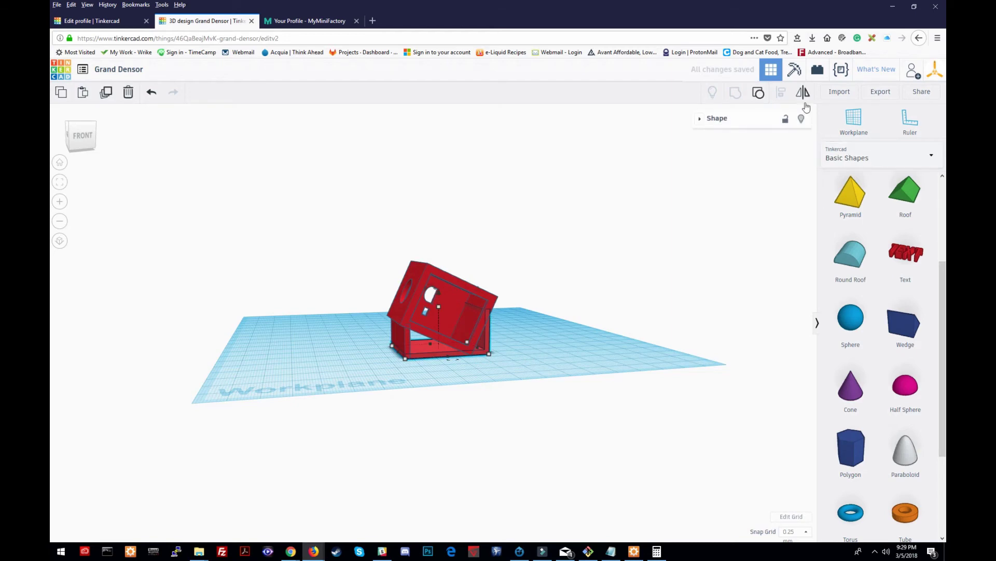
click(758, 92)
click(666, 286)
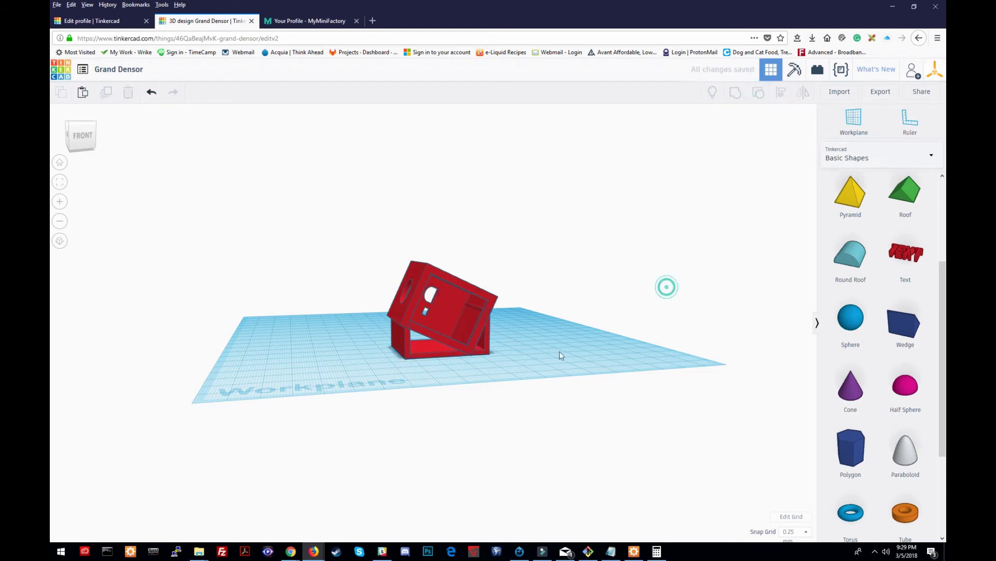
drag(451, 276, 330, 281)
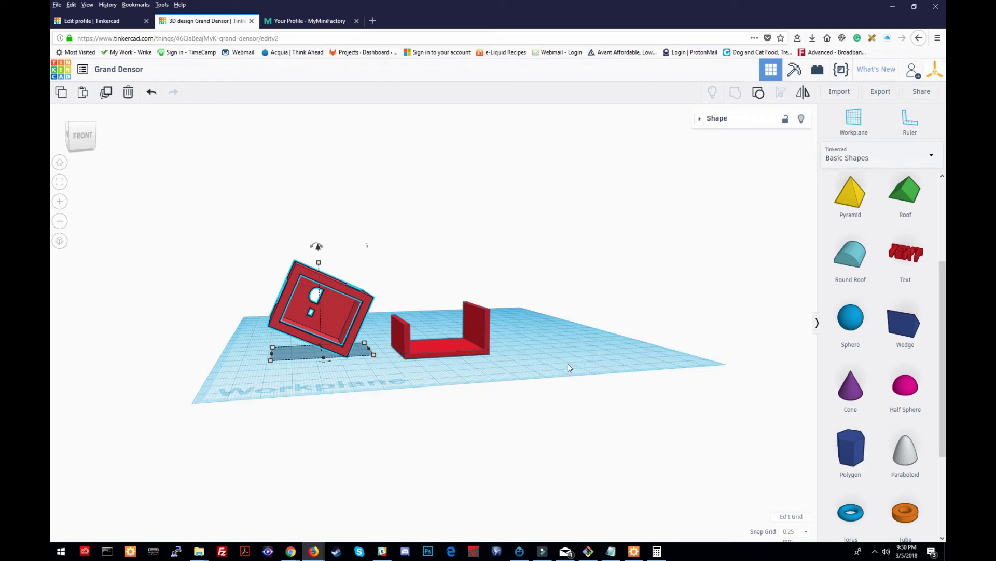
key(ctrl+z)
key(ctrl+z)
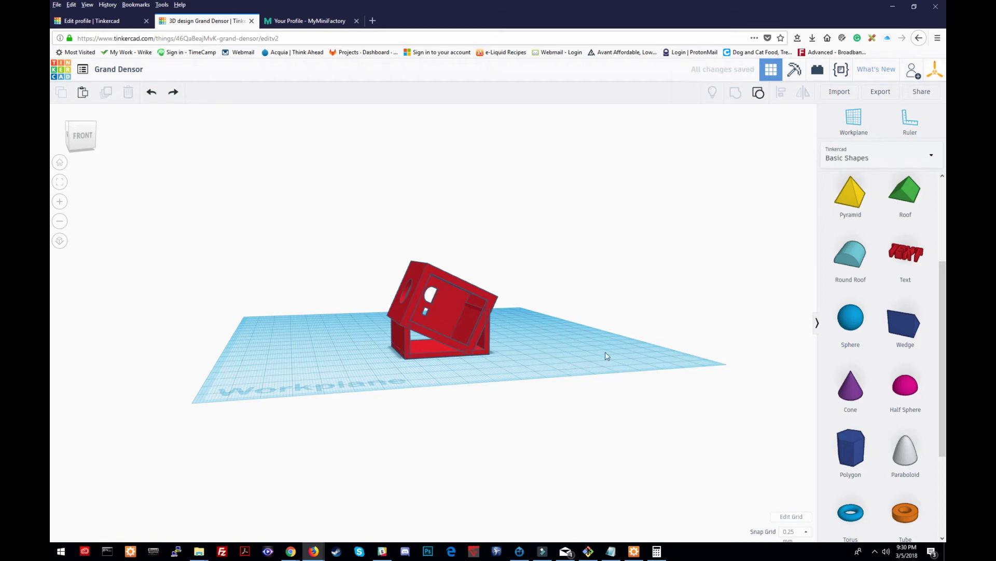
Shift the L-shaped stand slightly right under the tilted box and check its fit with the left plate.
right_drag(576, 336, 469, 347)
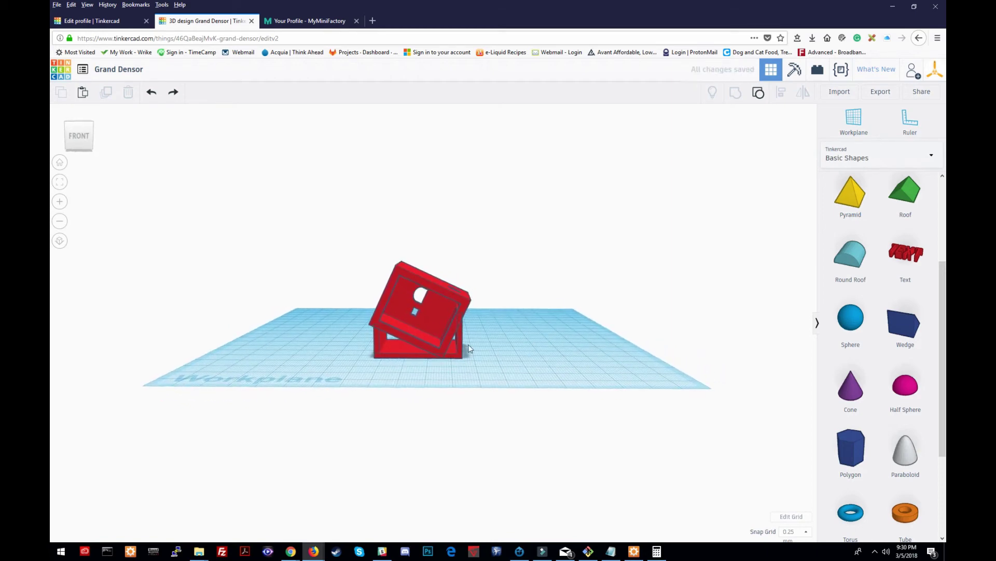
right_drag(552, 339, 426, 344)
click(455, 338)
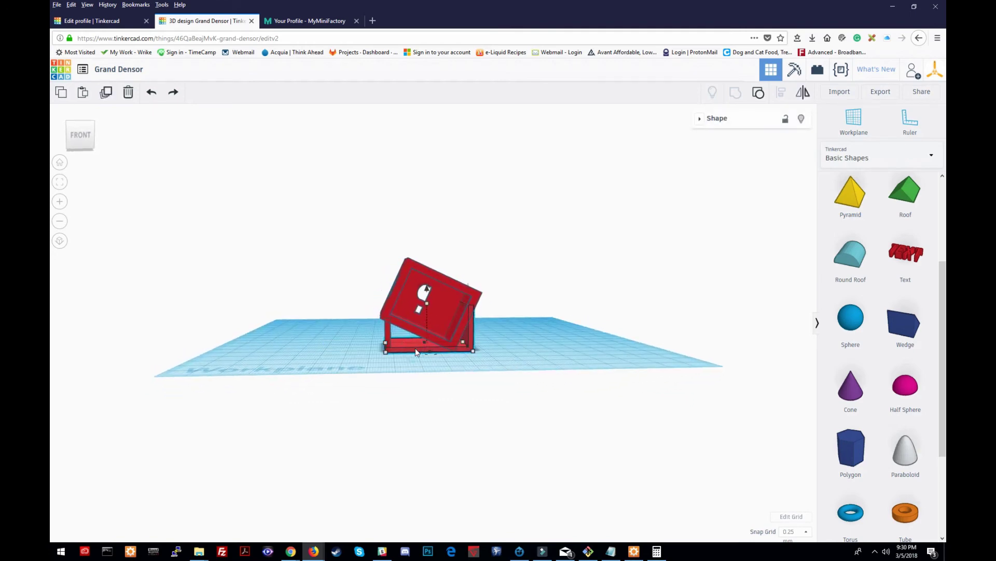
drag(434, 352, 436, 351)
click(495, 341)
right_drag(497, 341, 372, 331)
click(377, 327)
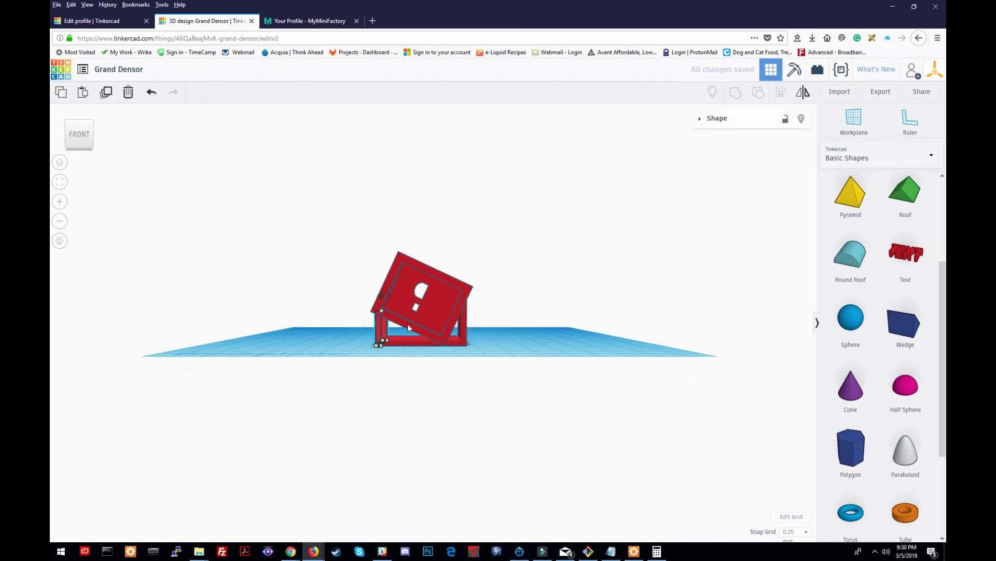
right_drag(388, 326, 400, 391)
scroll(389, 389, up, 5)
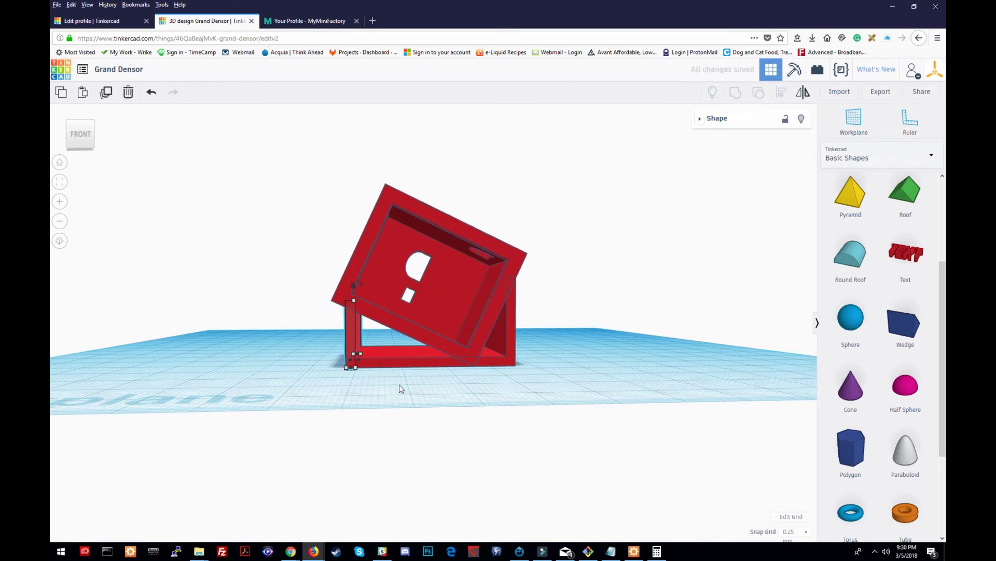
click(320, 388)
right_drag(336, 382, 348, 331)
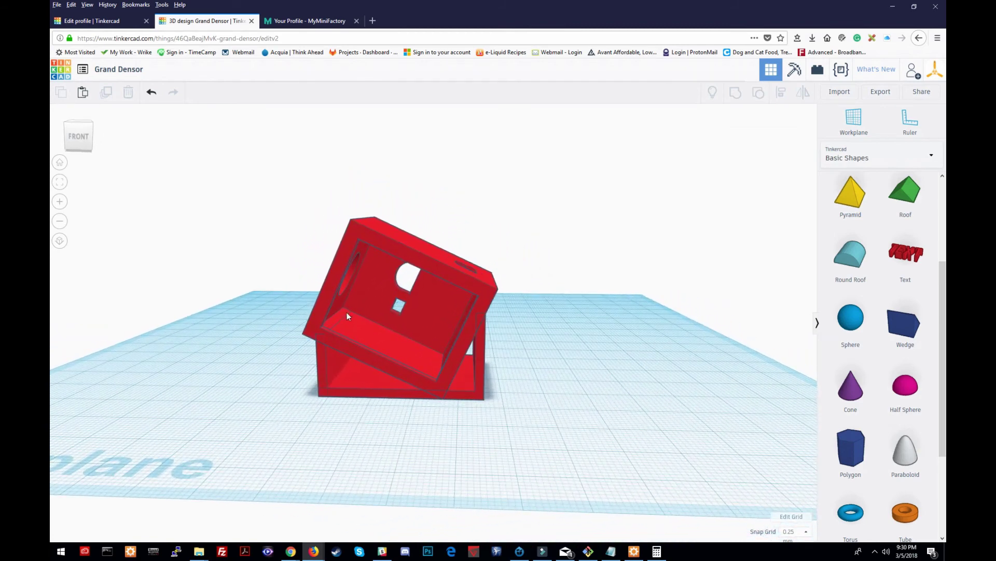
Examine the left plate and the stand from several angles to check how they support the tilted box.
right_drag(358, 391, 394, 415)
click(346, 353)
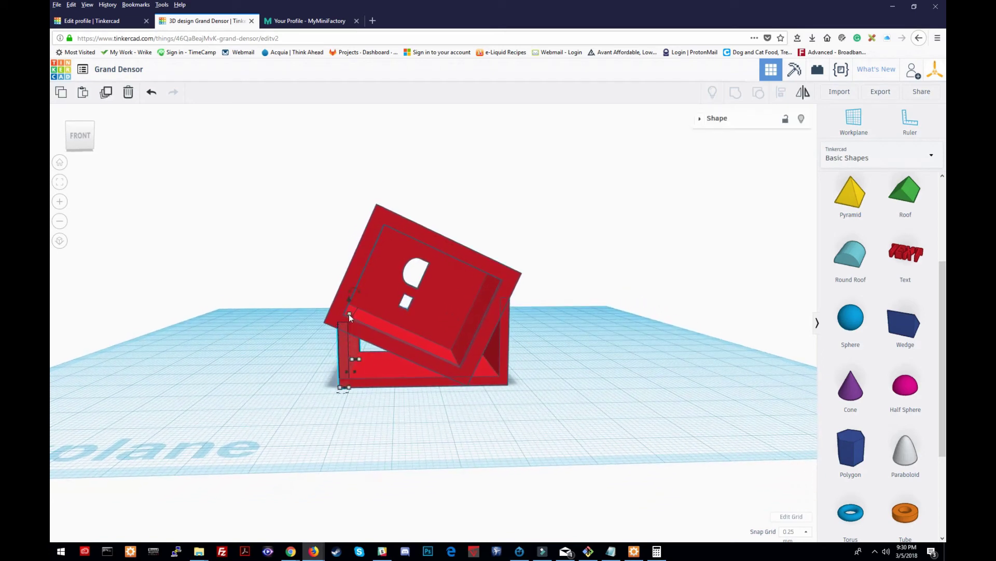
mouse_move(349, 313)
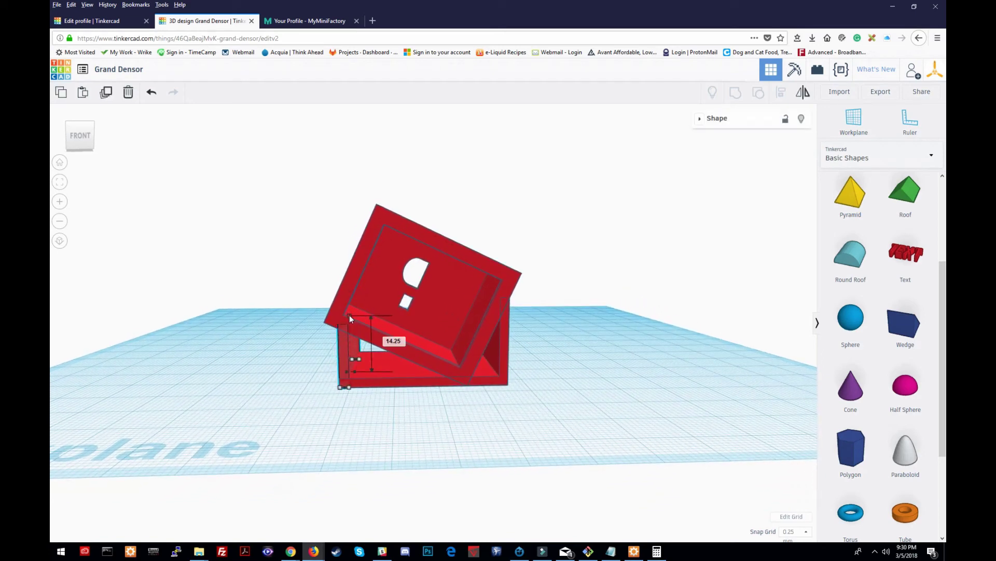
click(398, 414)
right_drag(590, 490, 315, 299)
right_drag(368, 355, 286, 395)
Group the tilted box, the stand and the left plate into one object.
drag(286, 391, 544, 170)
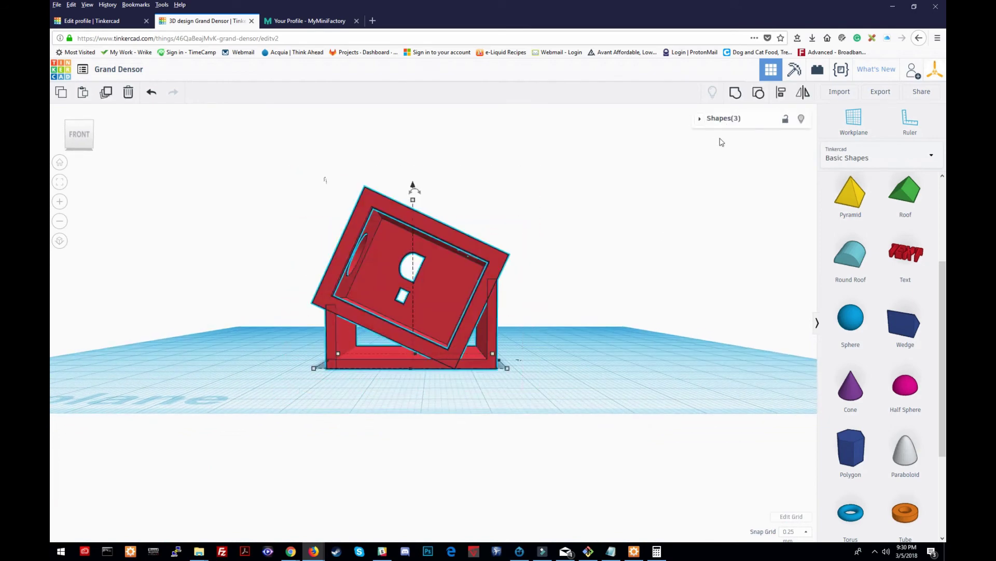
click(737, 92)
click(667, 222)
right_drag(668, 222, 656, 265)
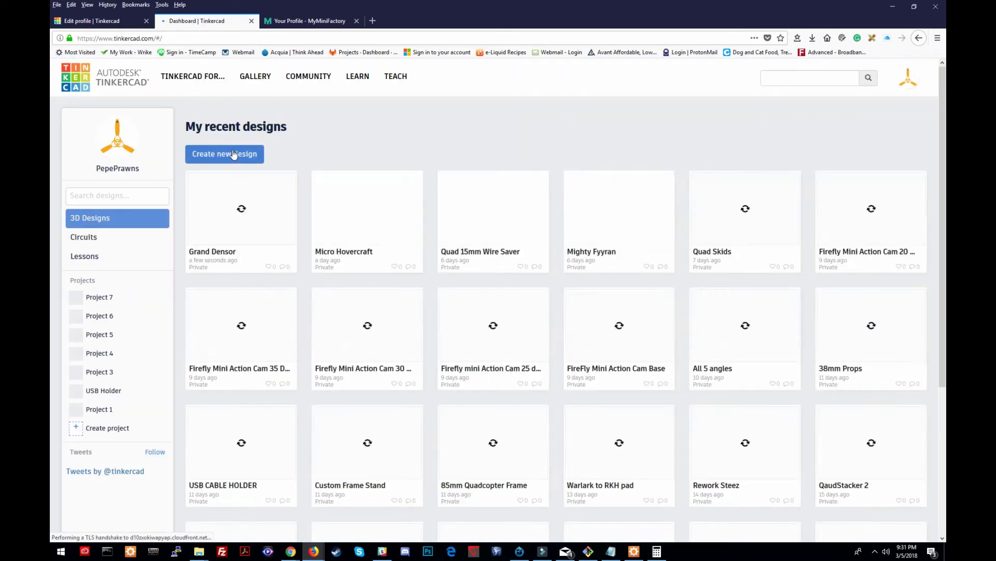
Create a new design and paste the copied tilted hollow box onto its workplane.
click(234, 154)
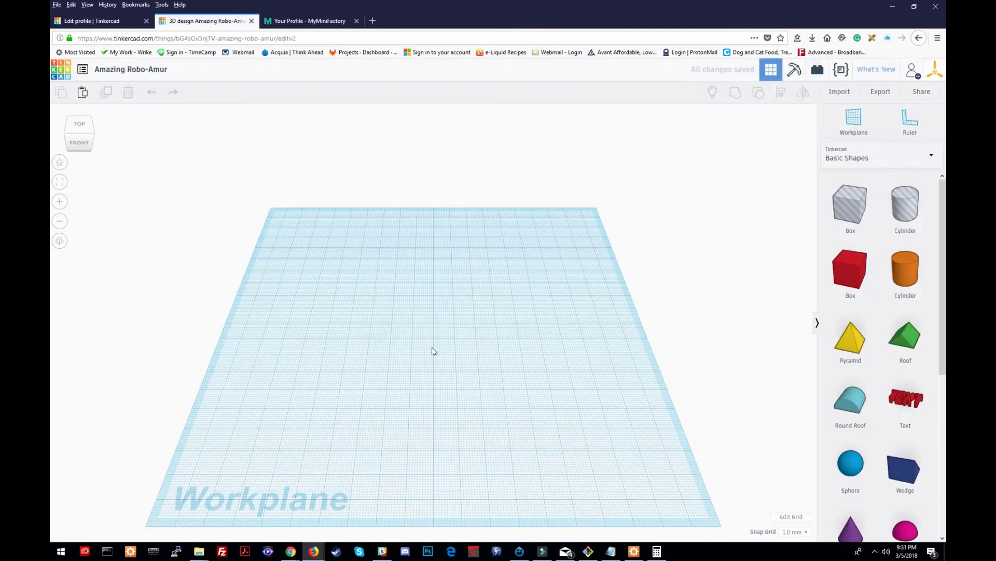
key(ctrl+v)
right_drag(429, 347, 440, 297)
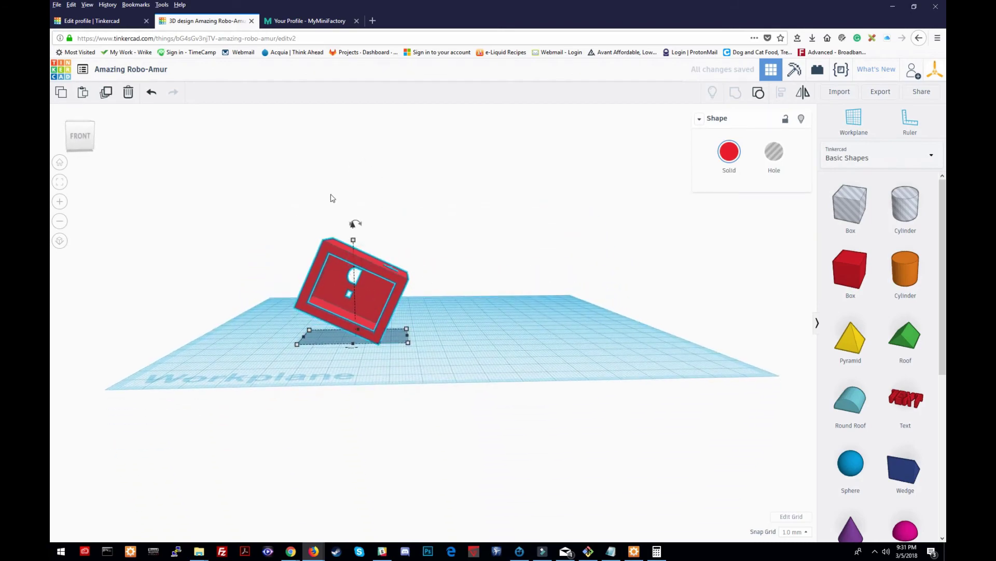
Rotate the pasted hollow box until its edges are level with the workplane.
mouse_move(364, 228)
drag(362, 227, 323, 205)
click(494, 321)
right_drag(490, 290, 455, 291)
mouse_move(363, 239)
mouse_move(363, 239)
mouse_down()
mouse_move(405, 228)
mouse_move(403, 213)
mouse_move(356, 195)
mouse_move(364, 222)
mouse_up()
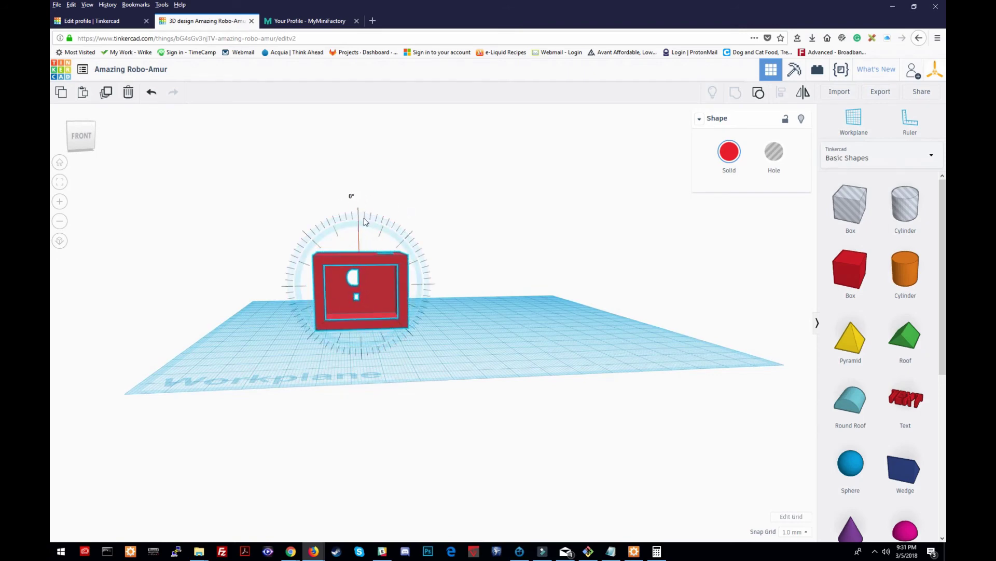
right_drag(508, 241, 583, 290)
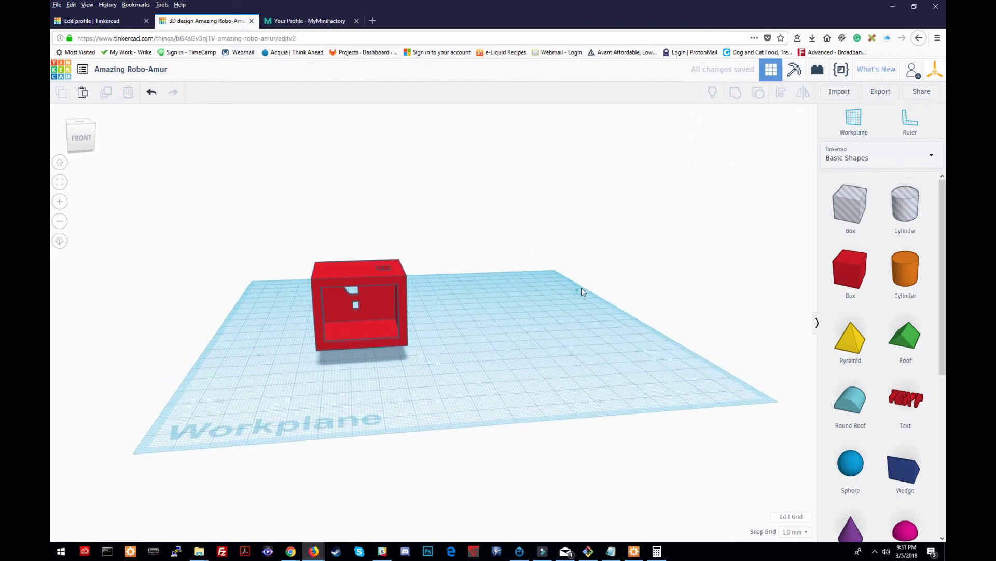
Place a polygon shape on the workplane to the right of the hollow box.
scroll(872, 405, down, 5)
drag(853, 364, 499, 326)
click(553, 344)
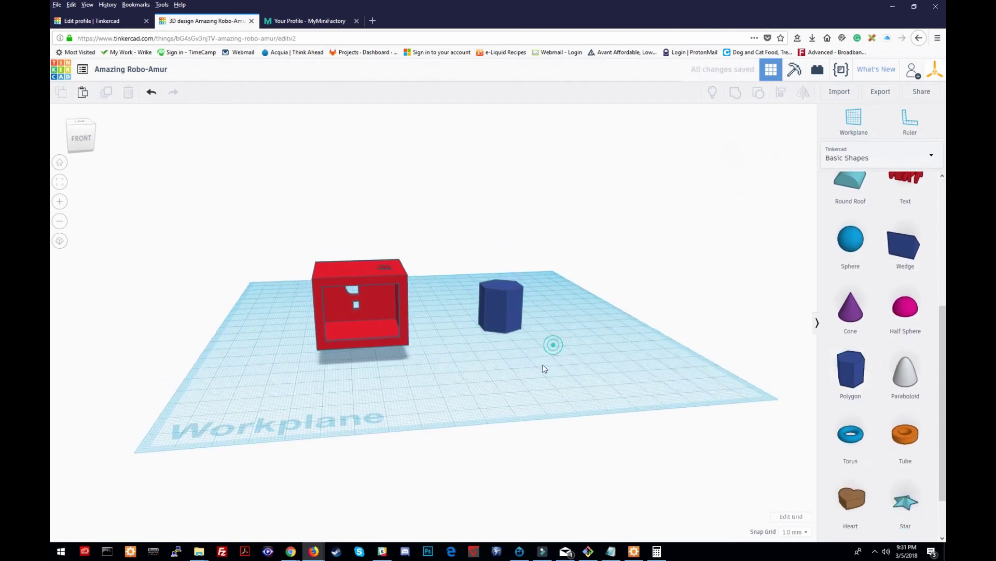
right_drag(545, 367, 474, 302)
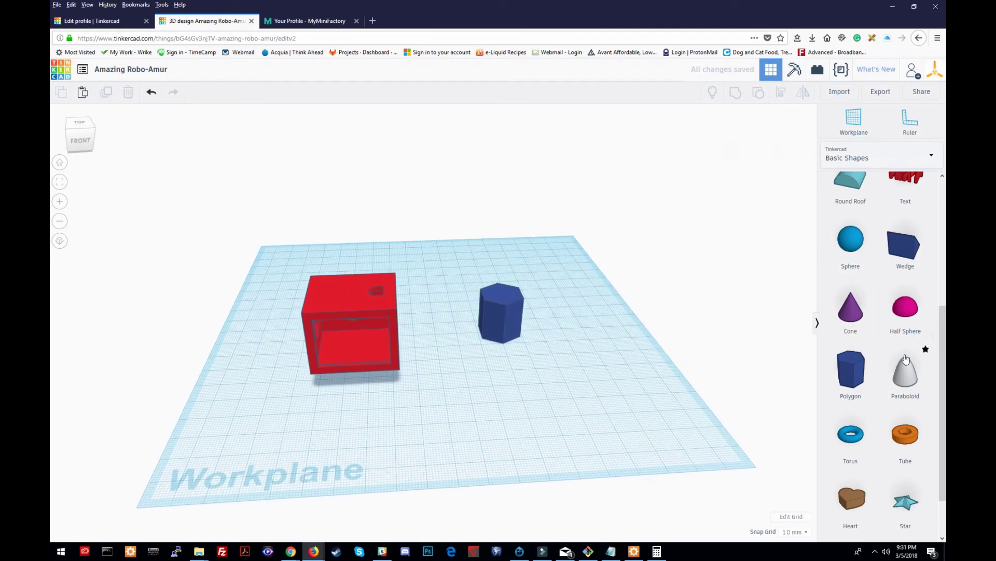
Add a tube, make it narrower and taller, and move it onto the polygon.
scroll(934, 382, up, 2)
scroll(933, 385, down, 3)
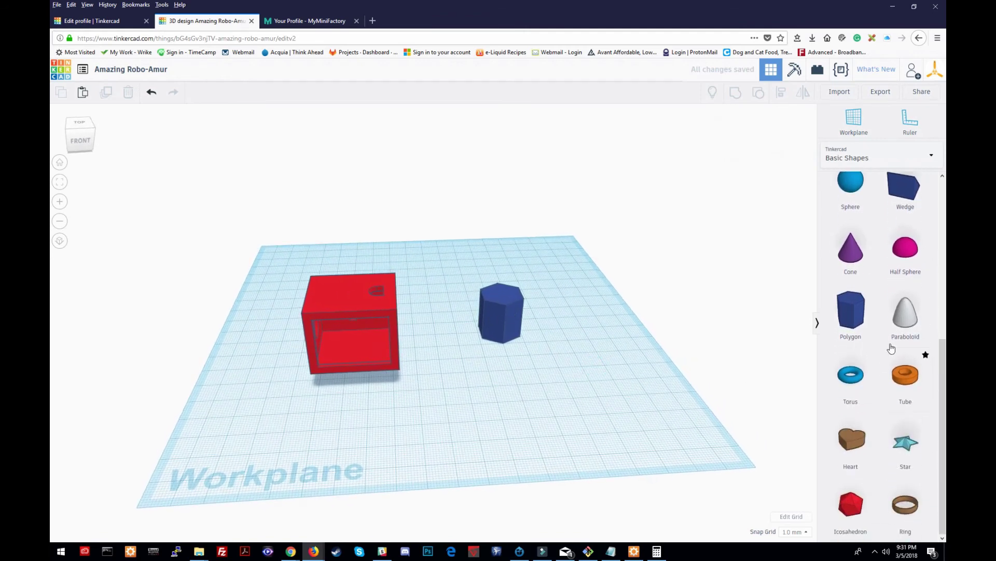
drag(906, 374, 581, 367)
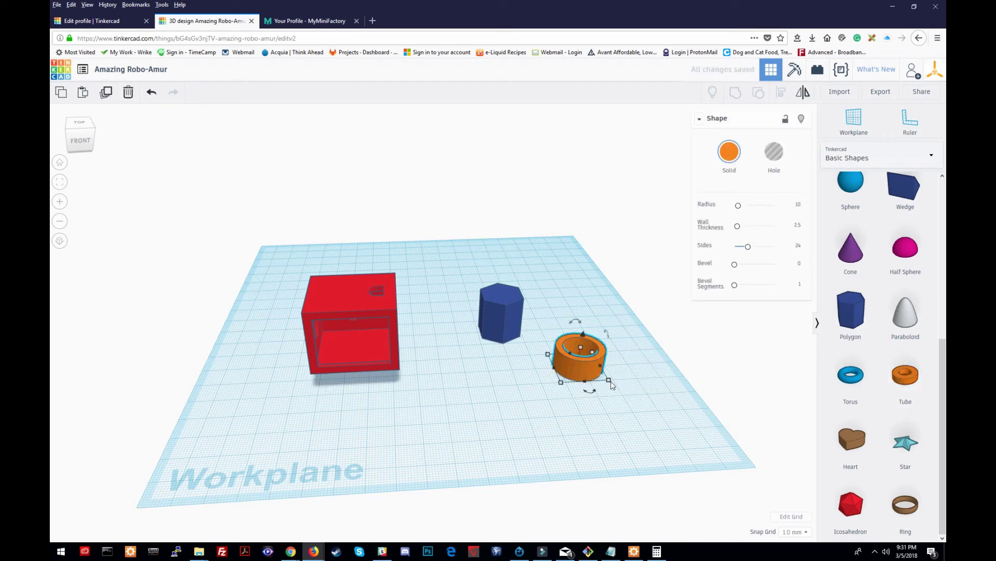
drag(611, 382, 505, 291)
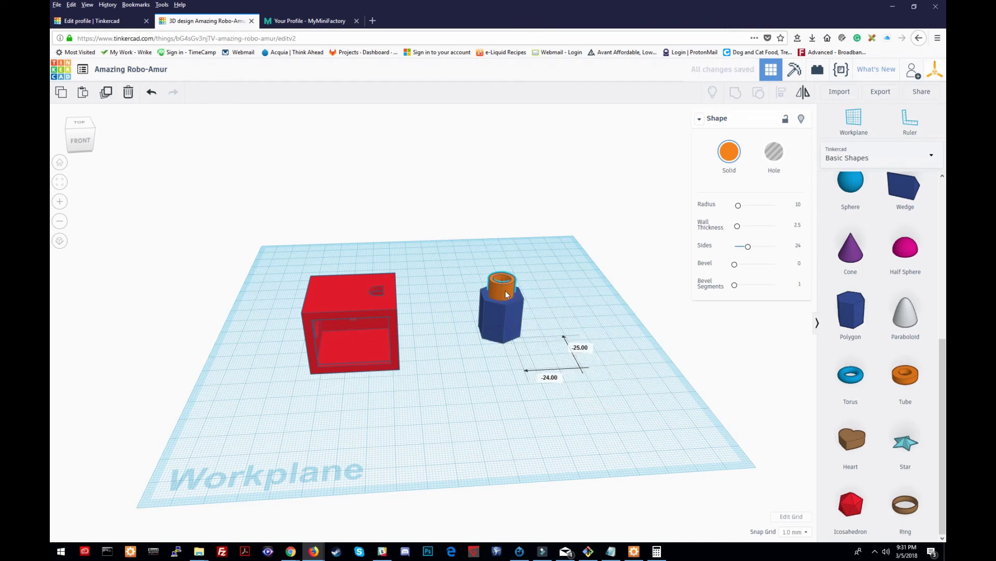
Align the tube with the centre of the polygon and lower it by 1 mm.
mouse_move(480, 334)
mouse_down()
mouse_move(526, 281)
mouse_move(485, 337)
mouse_up()
drag(478, 397, 519, 254)
click(782, 92)
click(505, 352)
click(467, 333)
click(563, 315)
click(502, 285)
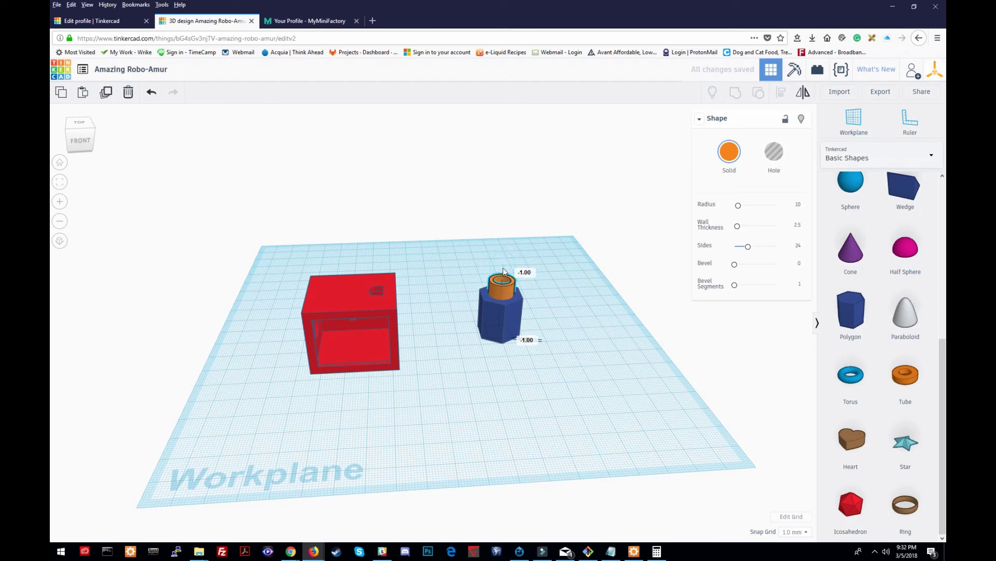
Turn the tube into a hole, and delete it after moving it out of the polygon.
drag(589, 271, 447, 351)
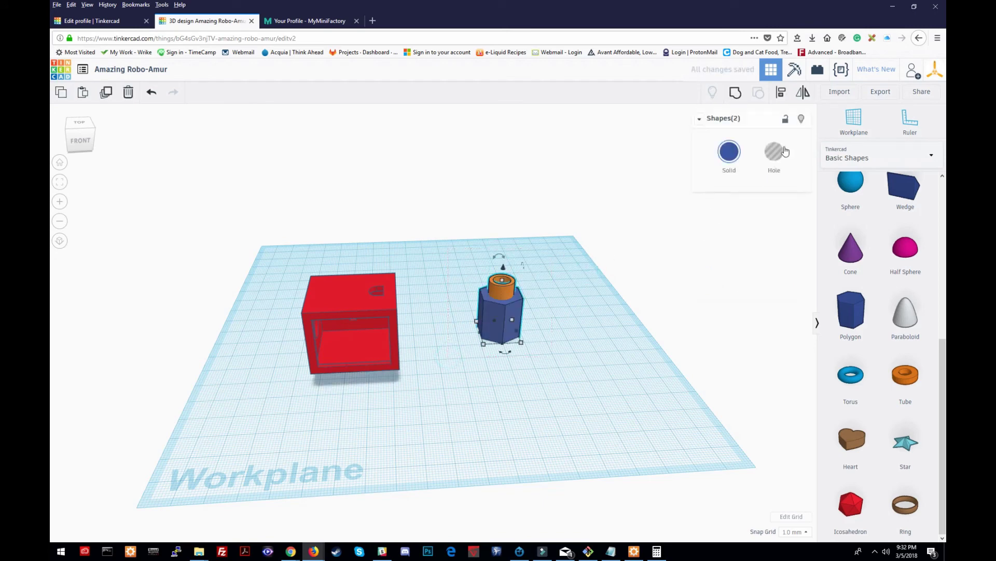
click(497, 291)
click(518, 281)
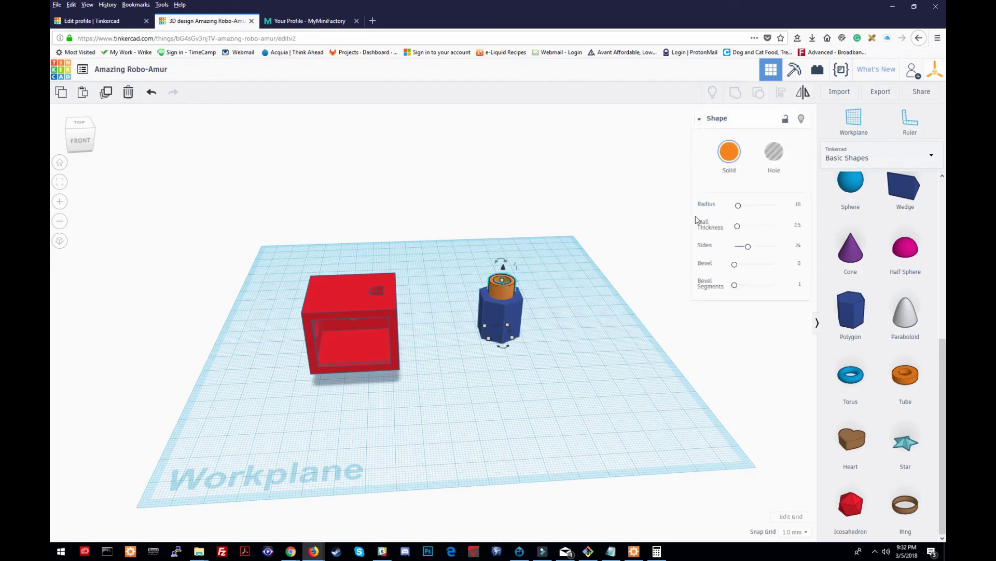
click(774, 152)
click(613, 326)
right_drag(614, 318, 549, 298)
drag(507, 296, 597, 343)
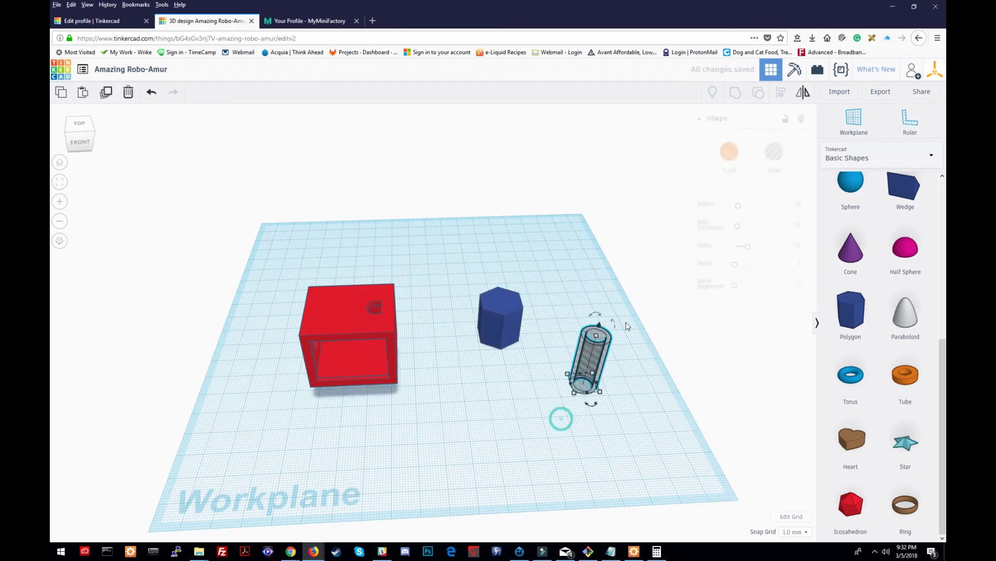
key(Delete)
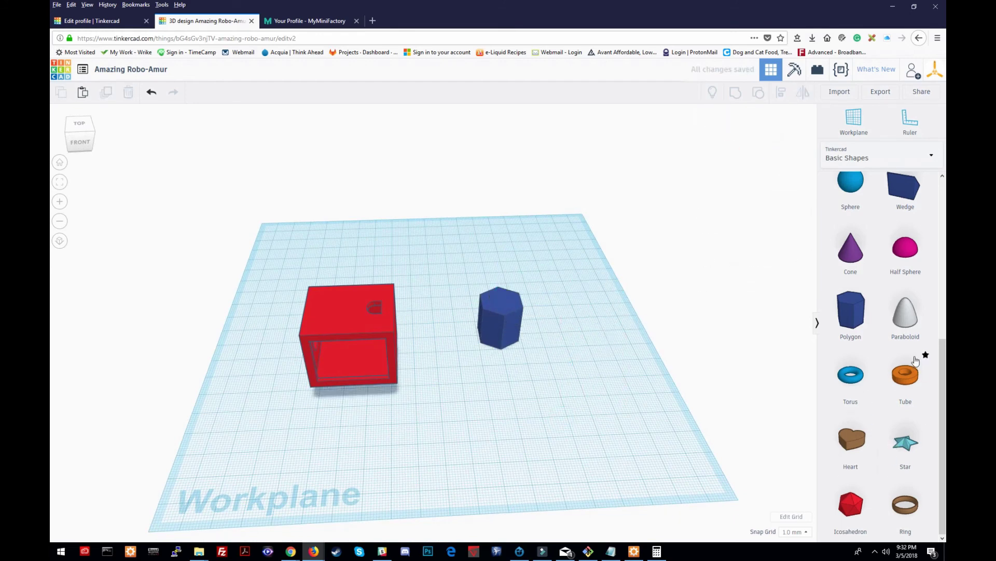
Place a cylinder to the right of the polygon and set its length and width to 5 mm.
scroll(915, 365, up, 3)
scroll(928, 346, up, 3)
drag(909, 253, 579, 340)
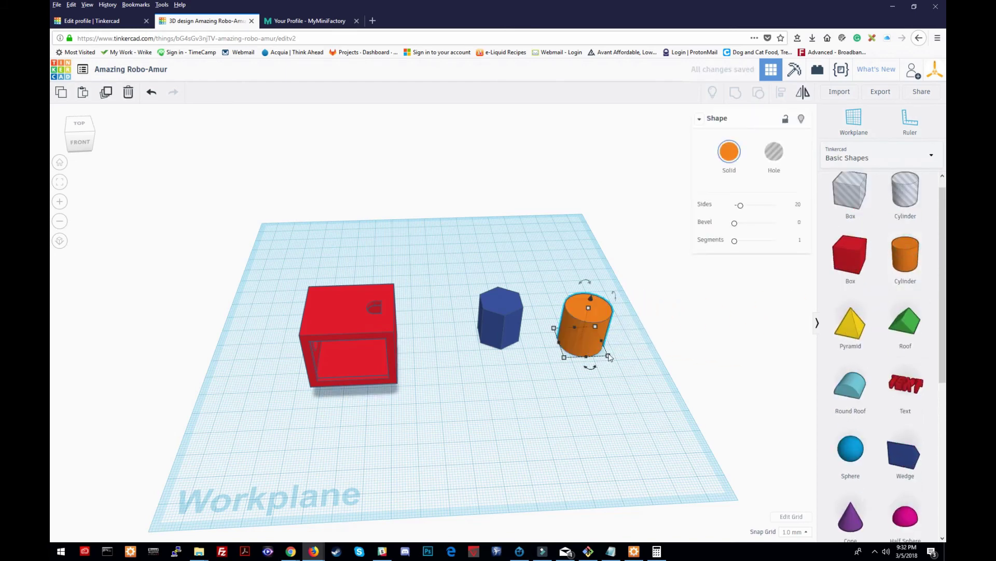
mouse_move(608, 357)
click(600, 388)
text(3)
key(Return)
click(601, 338)
text(3)
key(Return)
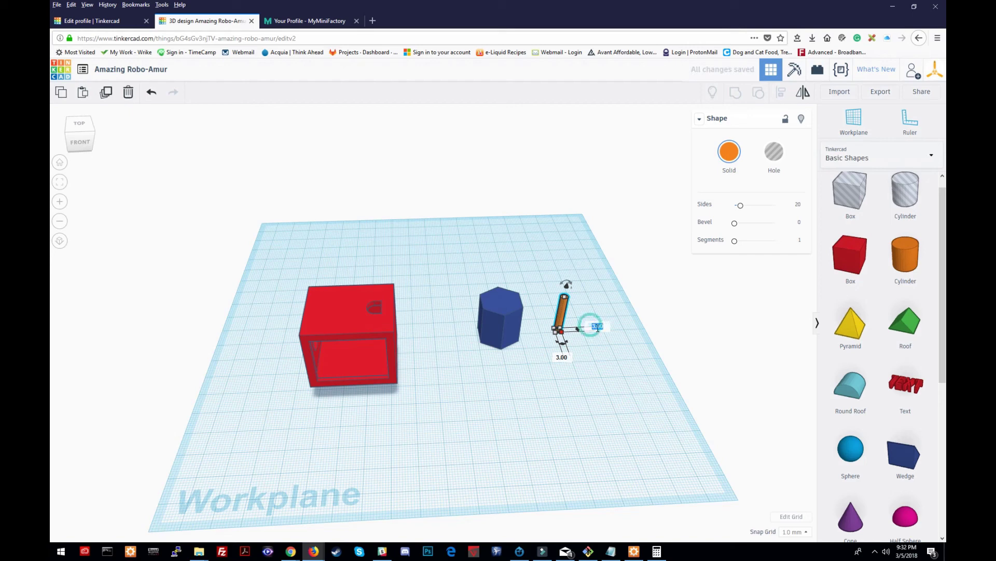
click(652, 385)
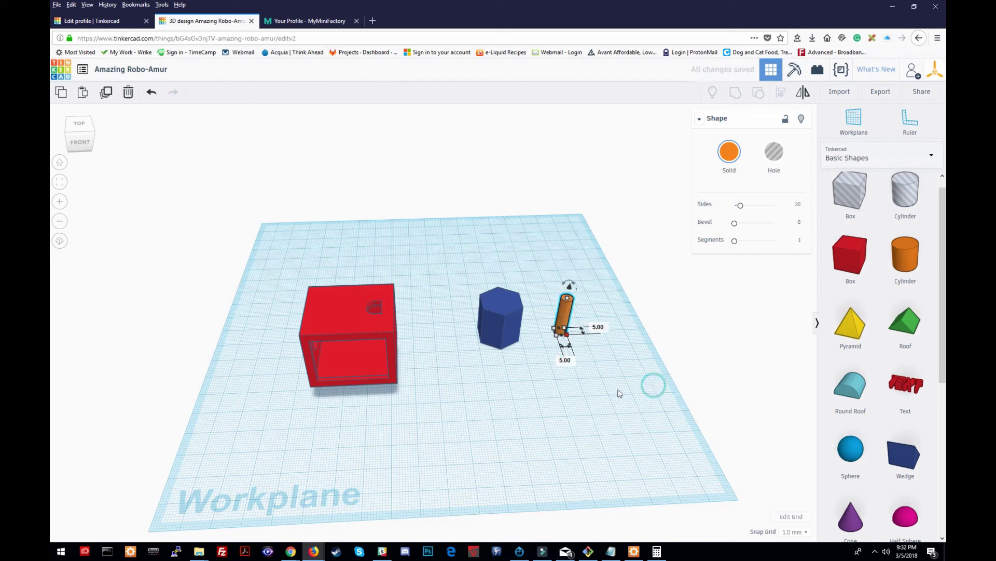
Stretch the narrow cylinder taller than the polygon and turn it into a hole.
click(566, 303)
mouse_move(569, 301)
mouse_down()
mouse_move(575, 267)
mouse_move(590, 280)
mouse_up()
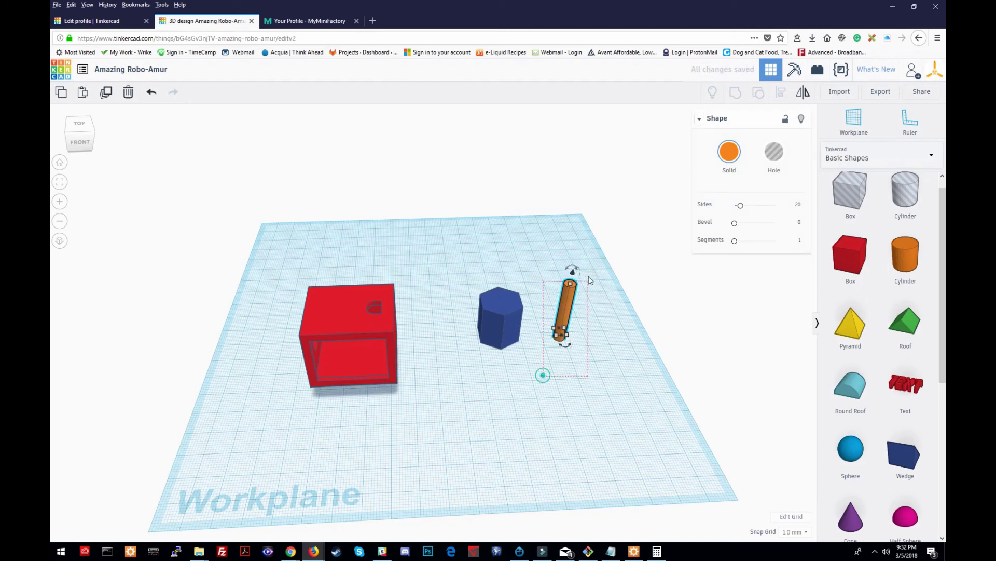
click(774, 151)
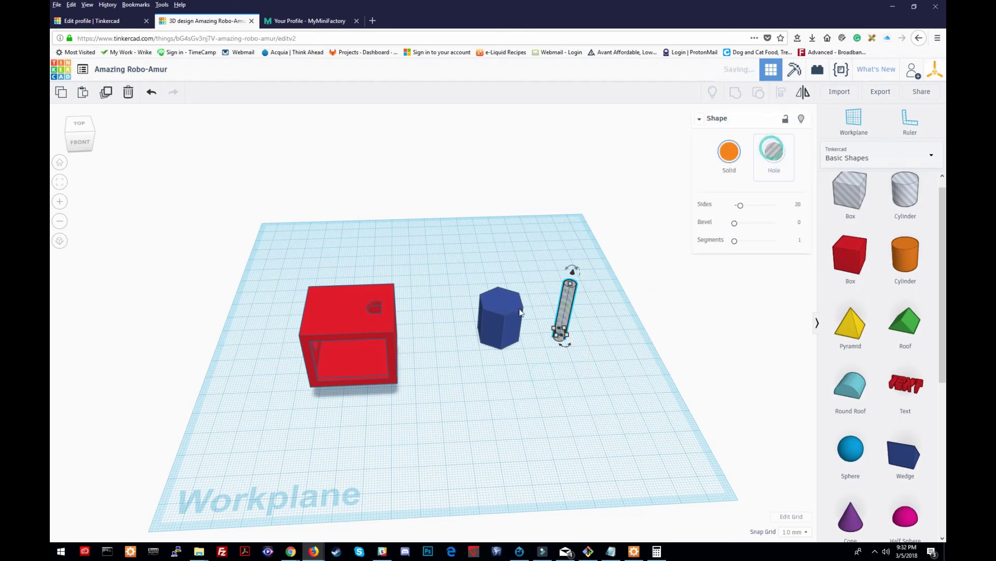
Align the hole cylinder and the polygon on their common centre.
shift+click(505, 347)
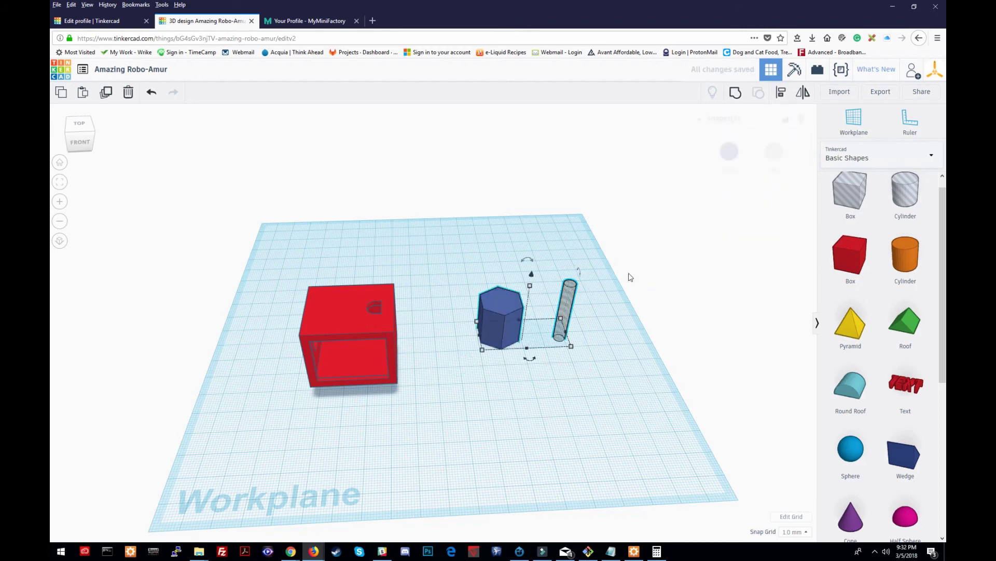
click(781, 92)
click(529, 357)
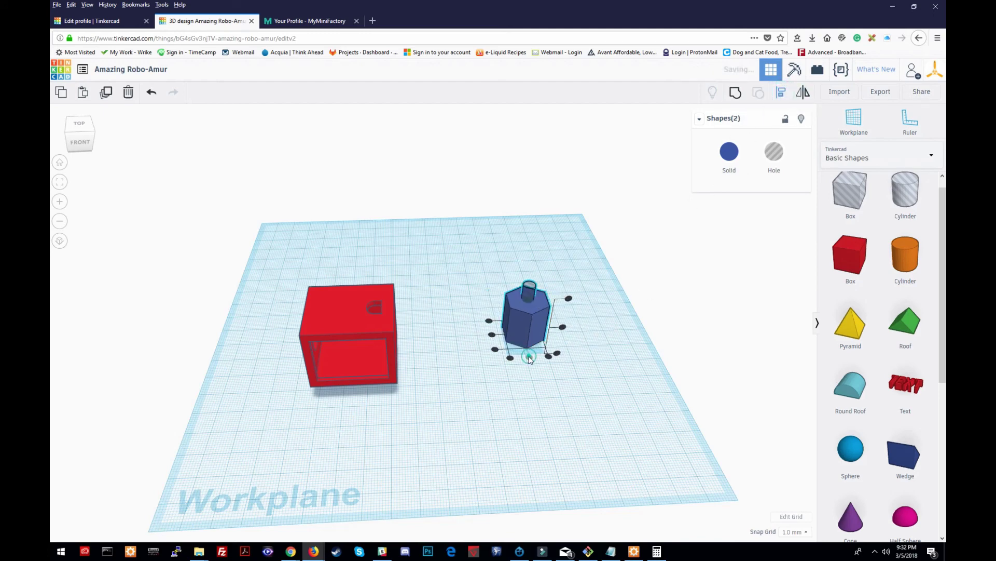
click(553, 397)
Group the hole cylinder with the polygon to cut the bore, and inspect the result.
right_drag(565, 396, 503, 400)
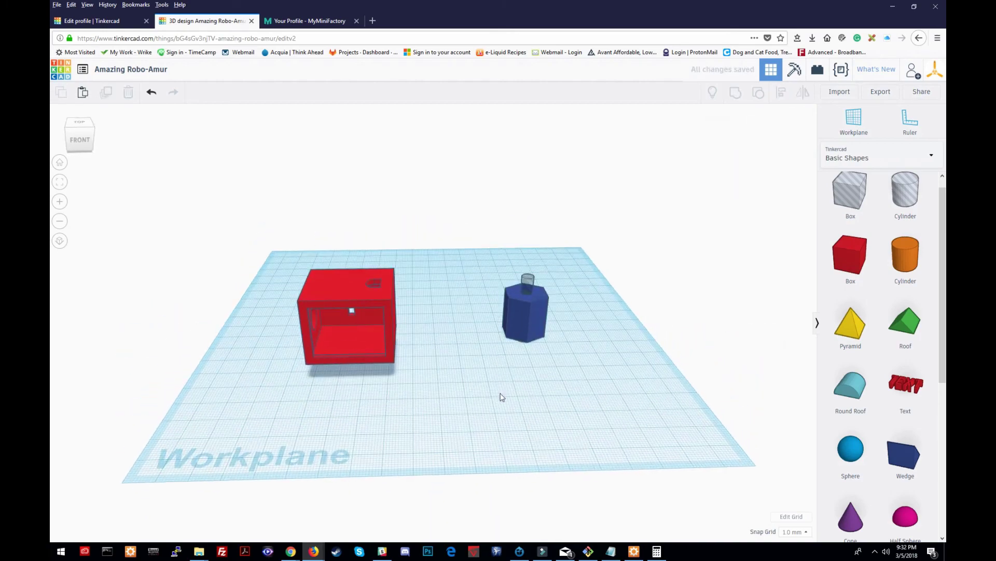
drag(503, 400, 618, 236)
click(735, 99)
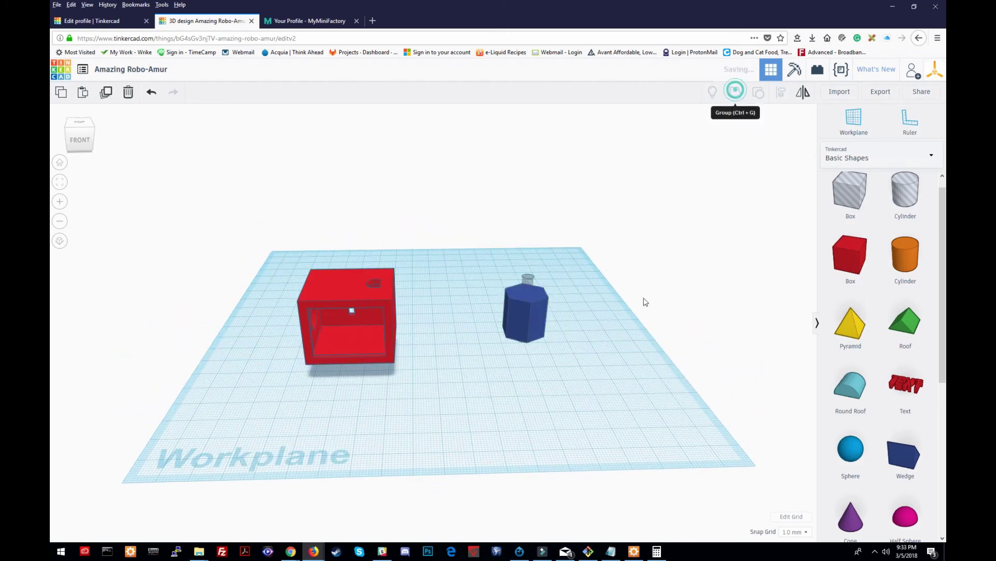
click(632, 331)
right_drag(631, 332, 543, 311)
right_drag(598, 378, 600, 333)
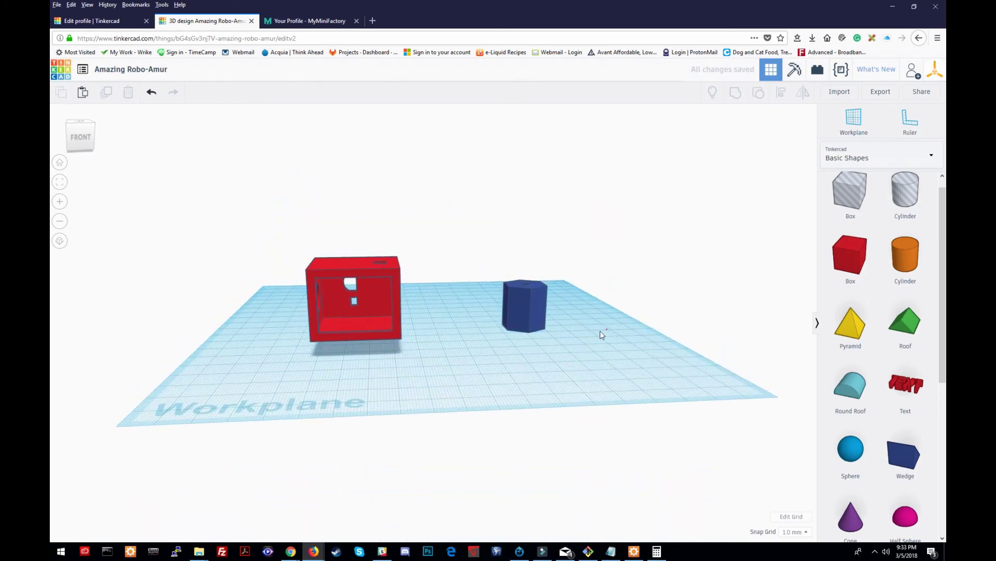
click(524, 311)
right_drag(656, 359, 647, 366)
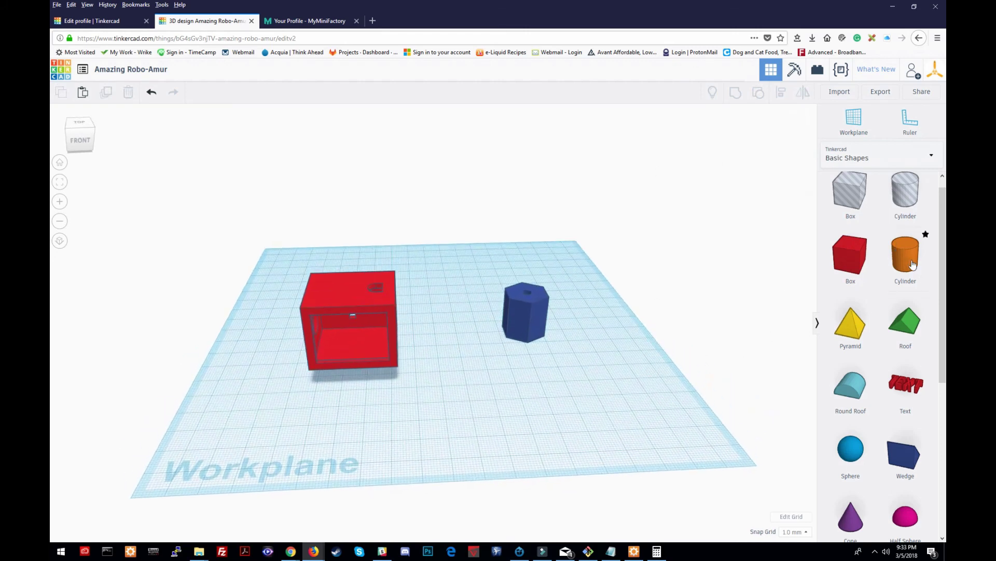
Place a 26 mm tall tube in front of the drilled polygon and set its wall thickness to 30.
scroll(874, 415, down, 5)
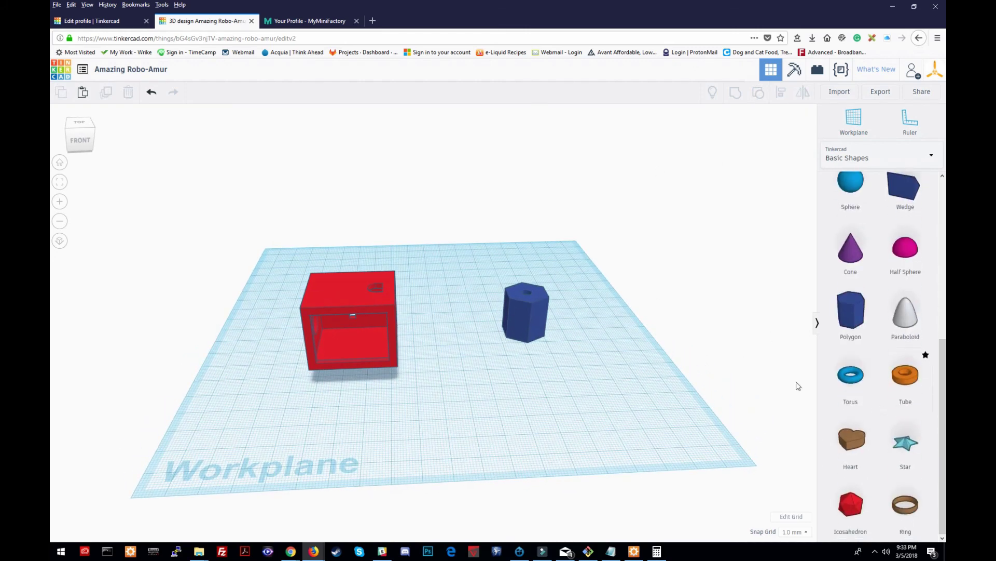
drag(913, 379, 585, 398)
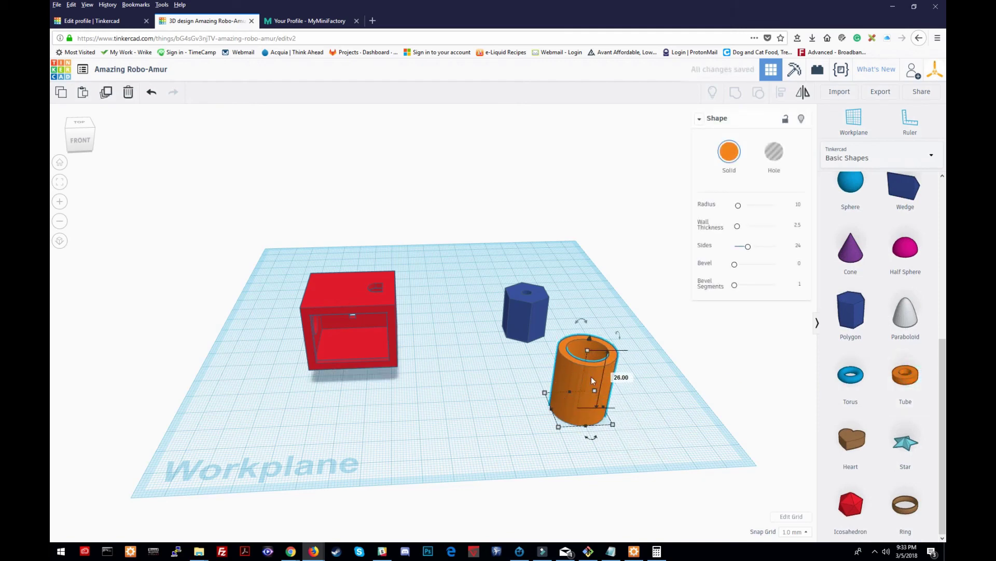
drag(737, 226, 775, 225)
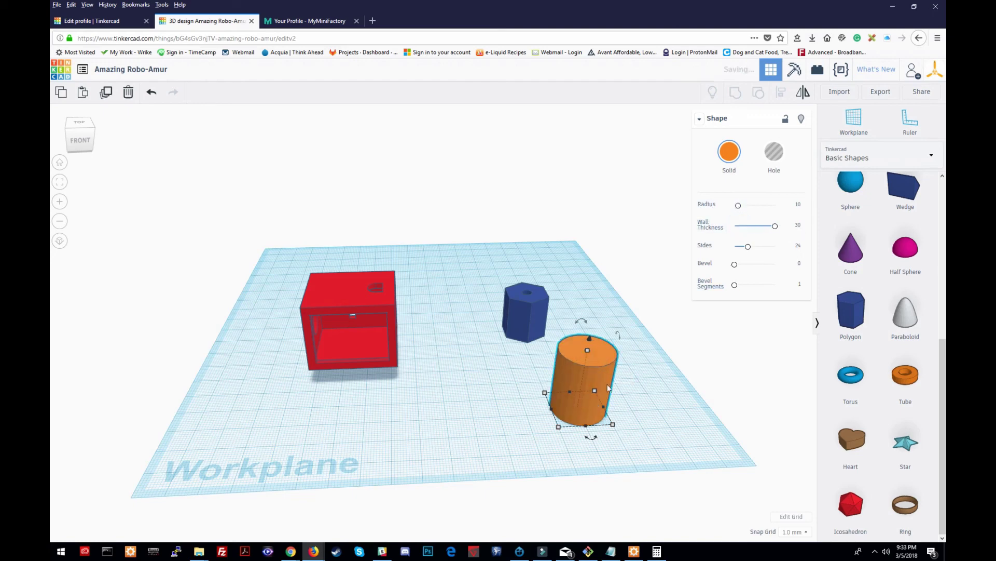
mouse_move(566, 335)
mouse_down()
mouse_move(589, 359)
mouse_move(569, 322)
mouse_up()
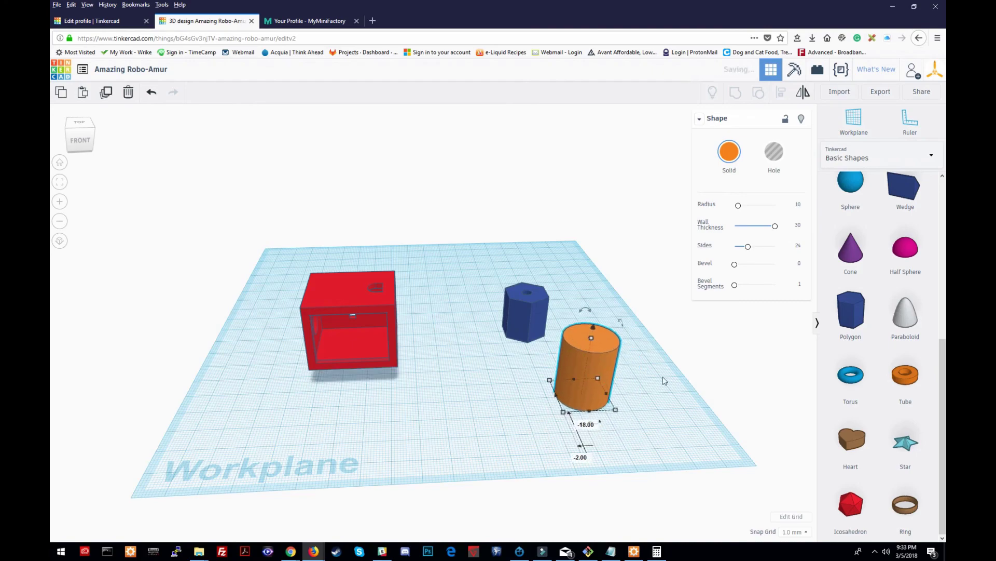
click(669, 377)
mouse_move(669, 377)
right_down()
mouse_move(642, 371)
mouse_move(714, 361)
mouse_move(652, 375)
mouse_move(663, 360)
right_up()
Set the tube's wall thickness to 6.46 and its number of sides to 3.
click(571, 363)
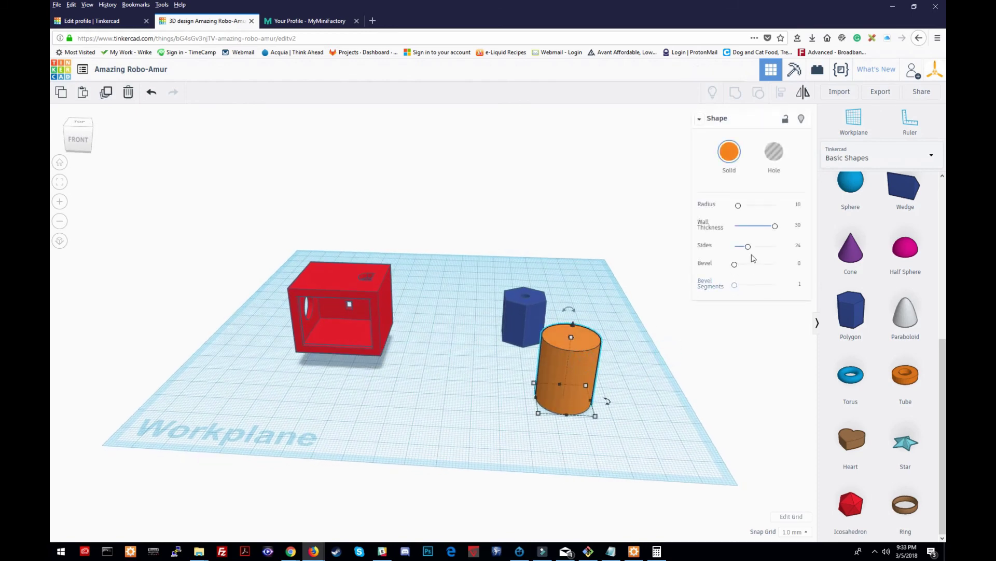
drag(775, 225, 789, 245)
click(642, 395)
right_drag(642, 395, 566, 375)
click(566, 375)
drag(776, 247, 732, 250)
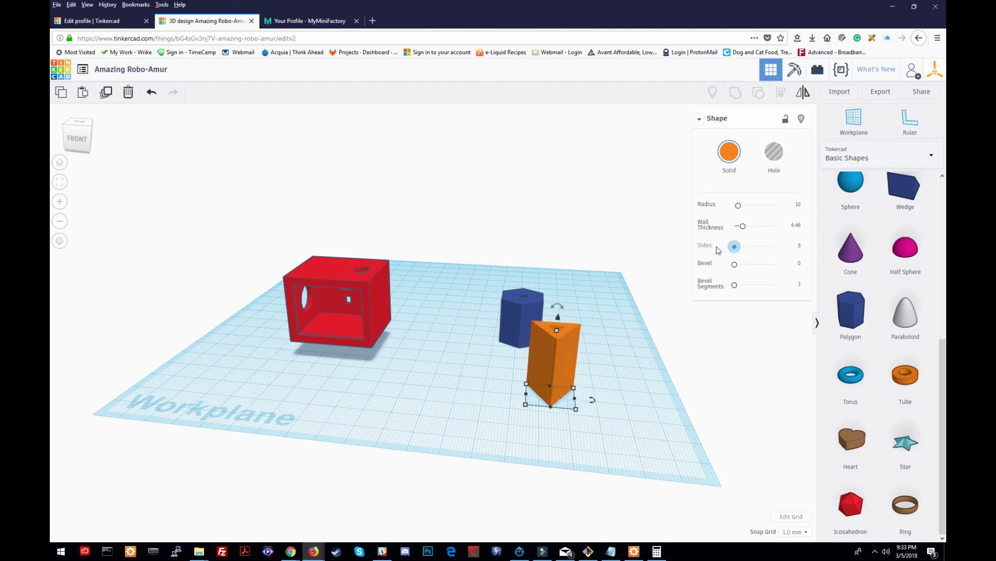
Deselect the tube, rename the design as "Demo 2", and return to the designs dashboard.
click(623, 378)
right_drag(623, 378, 661, 369)
click(468, 399)
scroll(477, 397, up, 4)
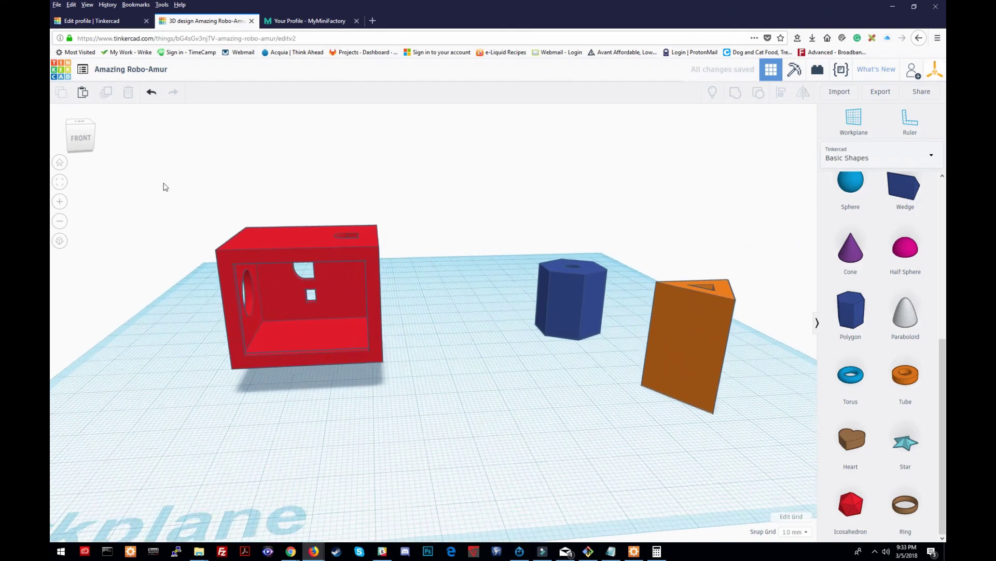
click(154, 71)
scroll(462, 204, down, 5)
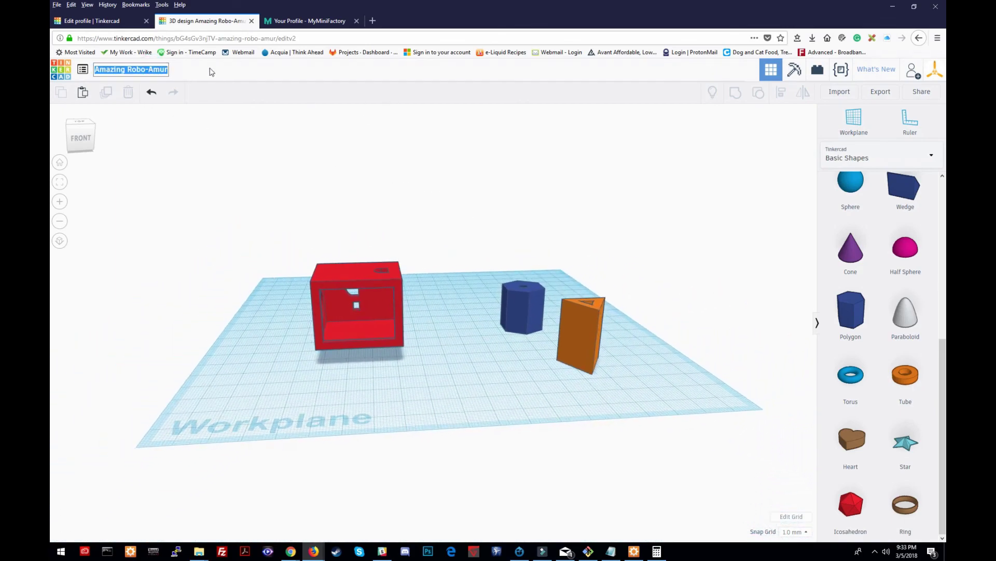
text(Demo 2)
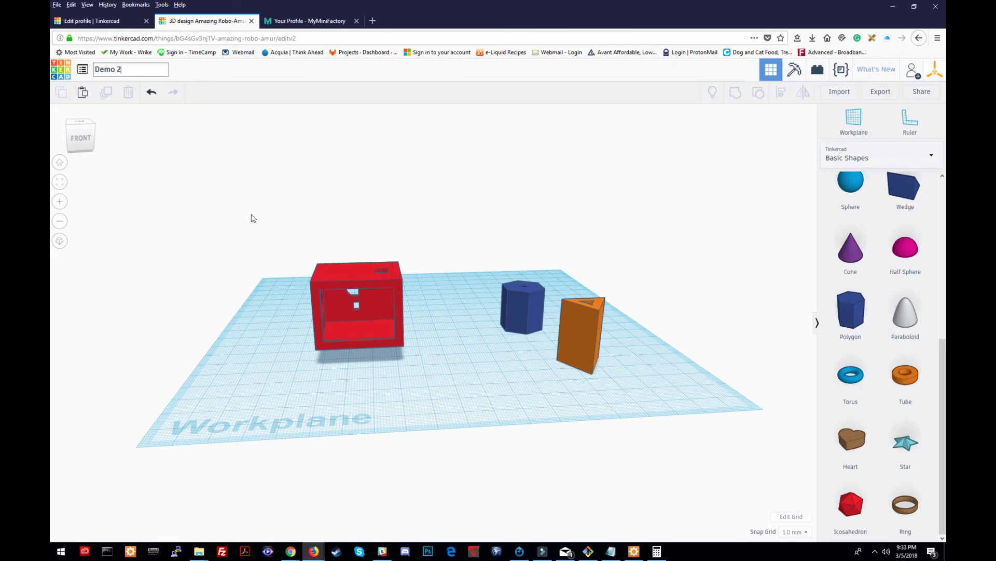
click(62, 72)
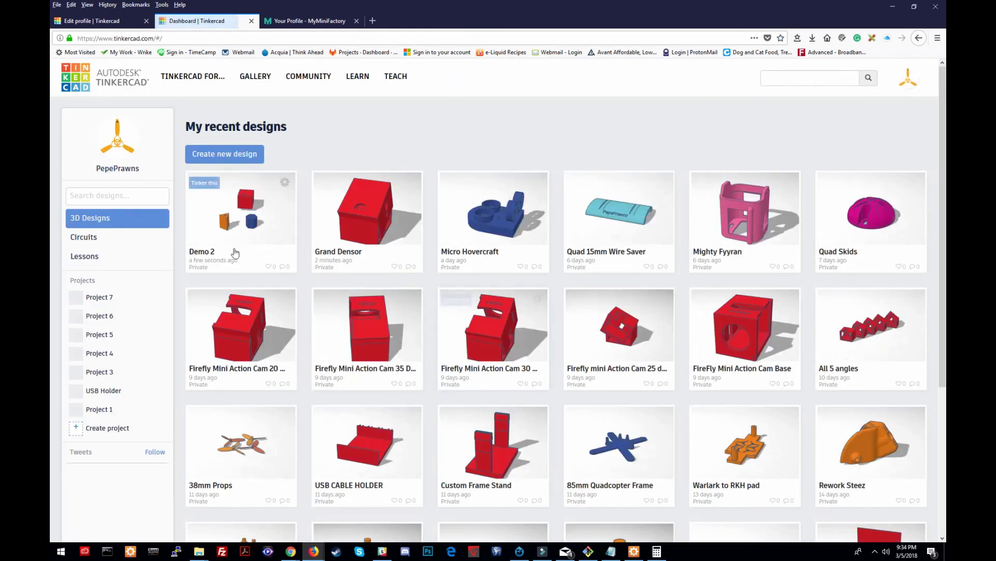
Review the Grand Densor design's details page and its download formats for 3D printing and laser cutting, then close both.
click(338, 244)
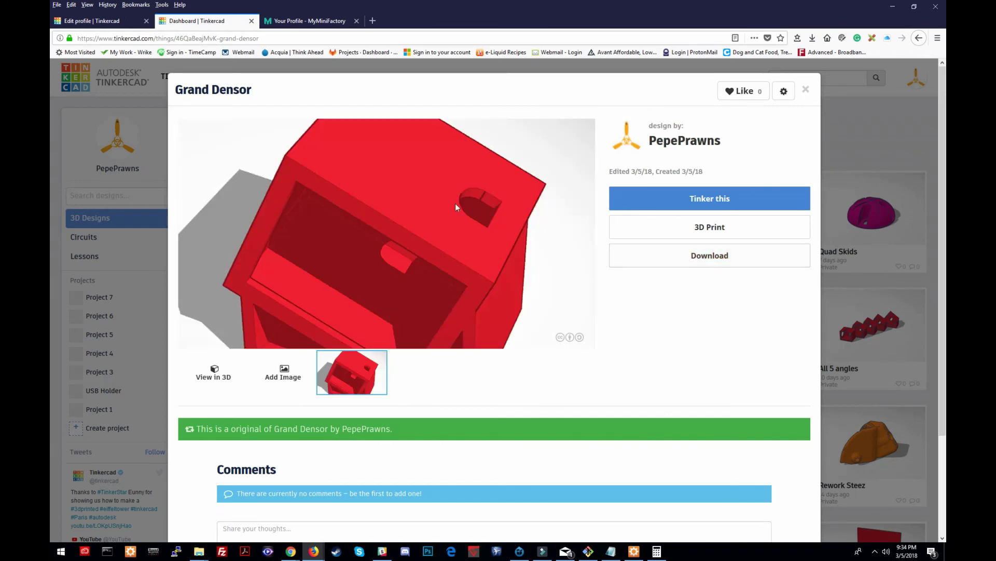
scroll(387, 188, down, 3)
scroll(388, 188, up, 3)
click(722, 260)
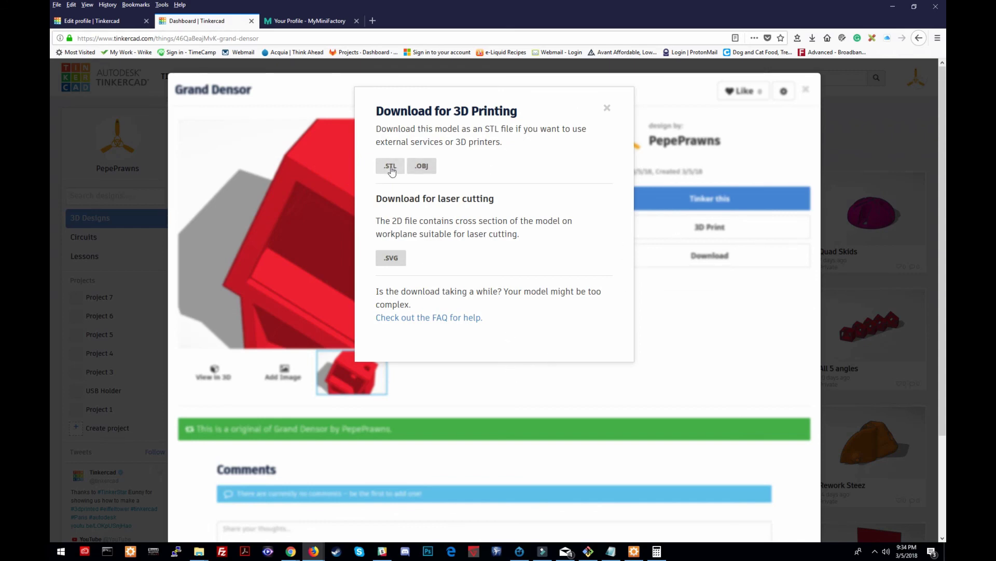
click(608, 111)
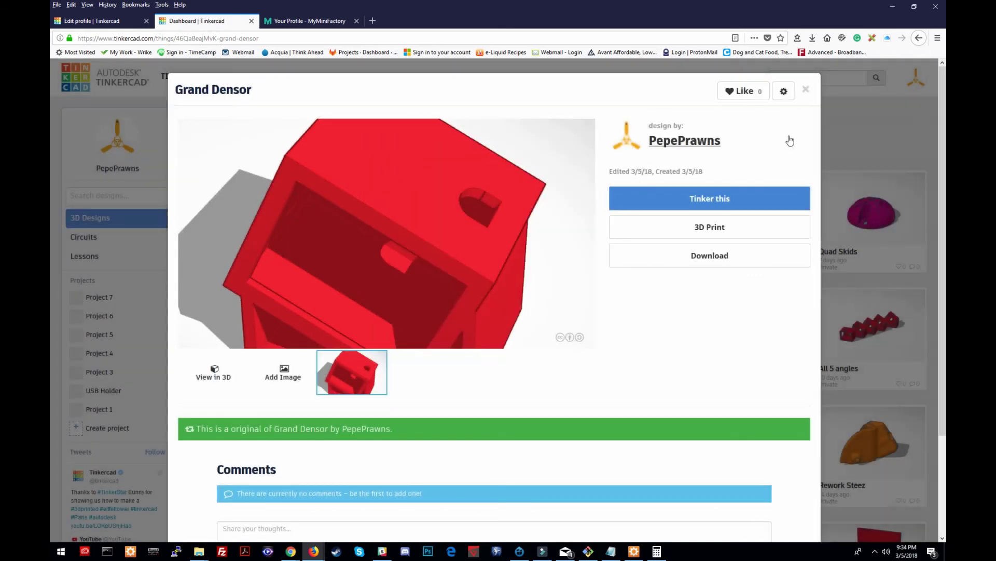
click(808, 89)
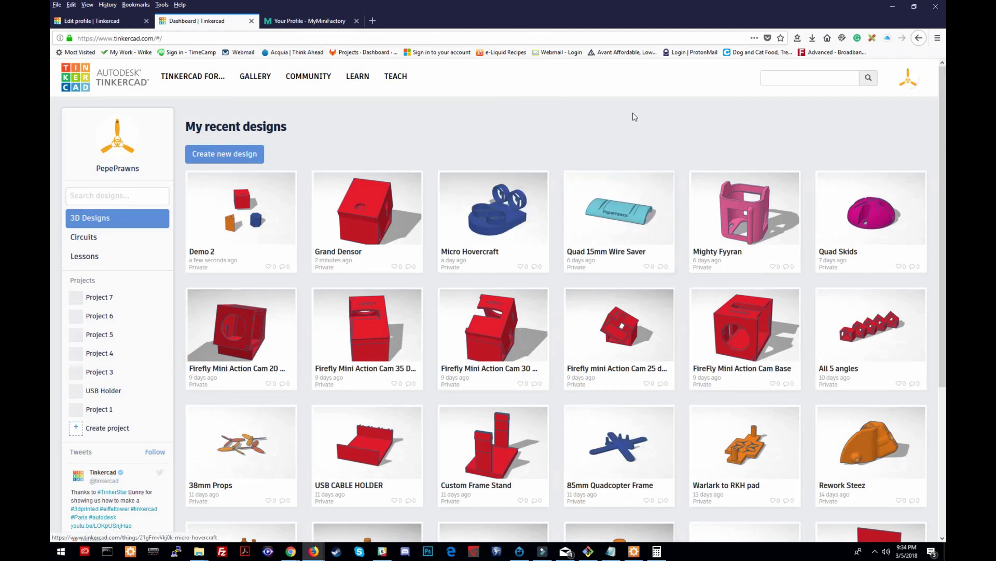